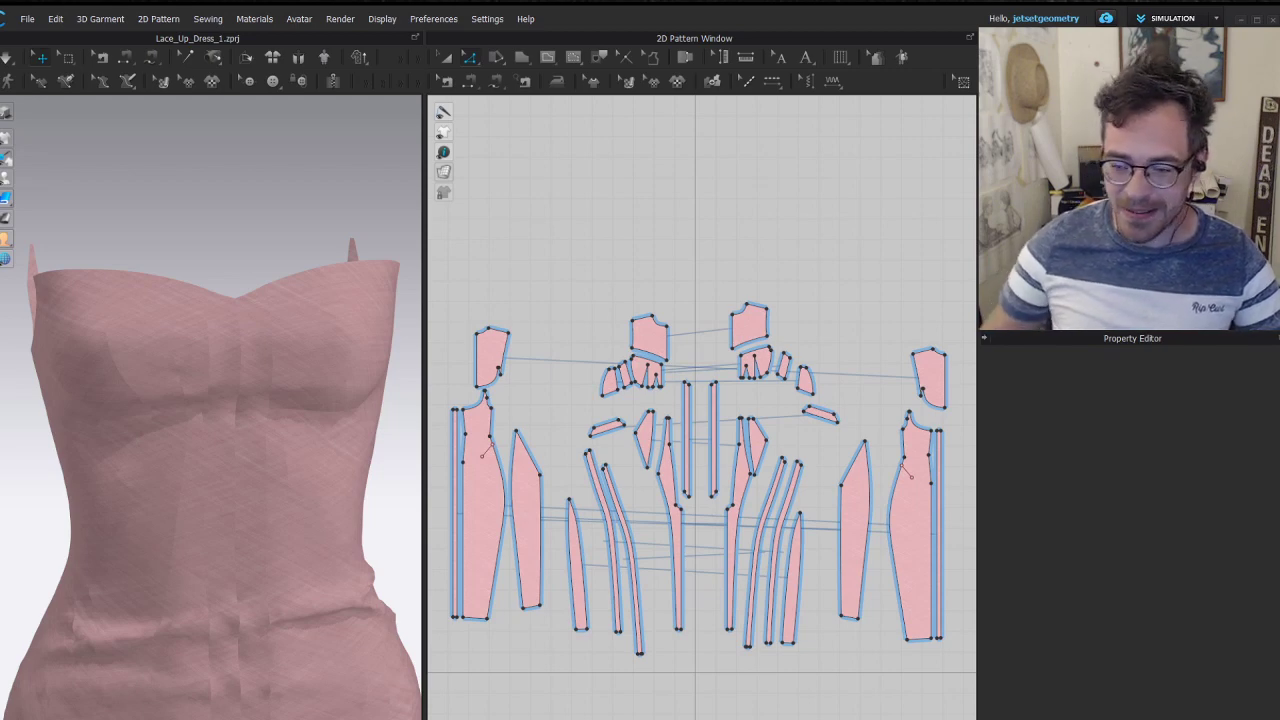
Bring up the reference photo 8208592_master.jpg and examine the dress's front and side lacing strips beside the 3D garment
scroll(357, 463, down, 3)
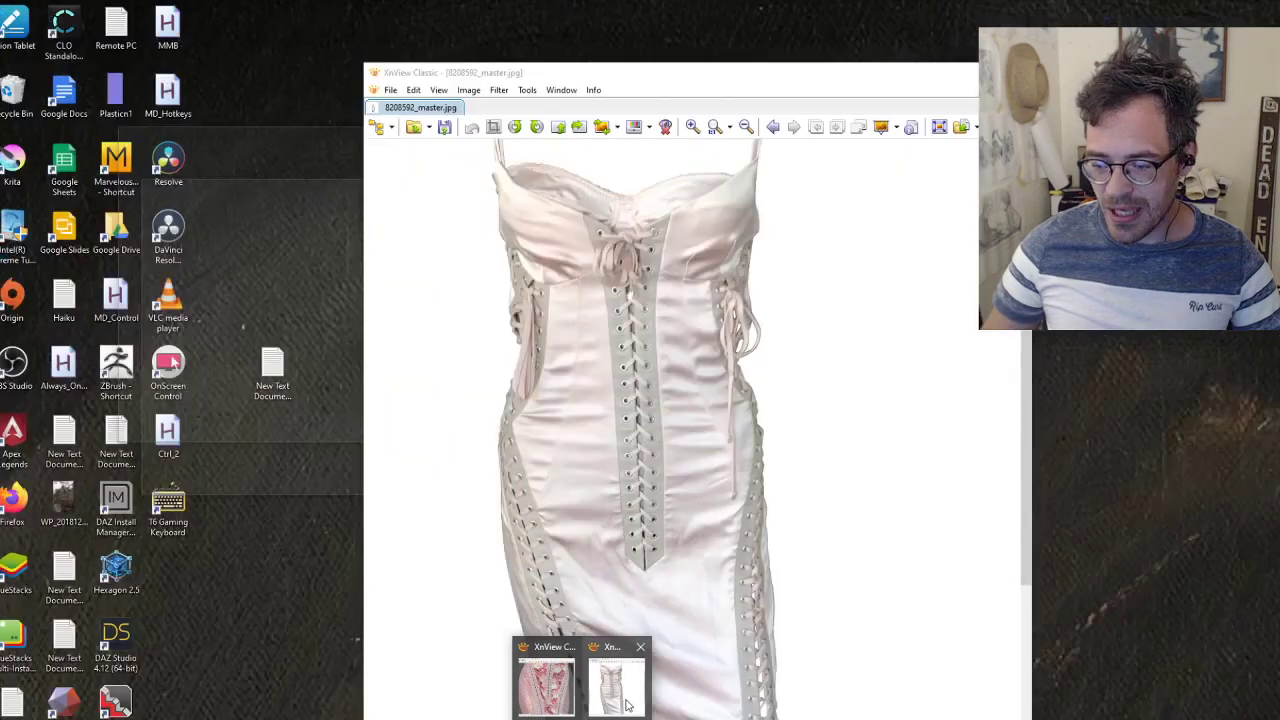
click(617, 690)
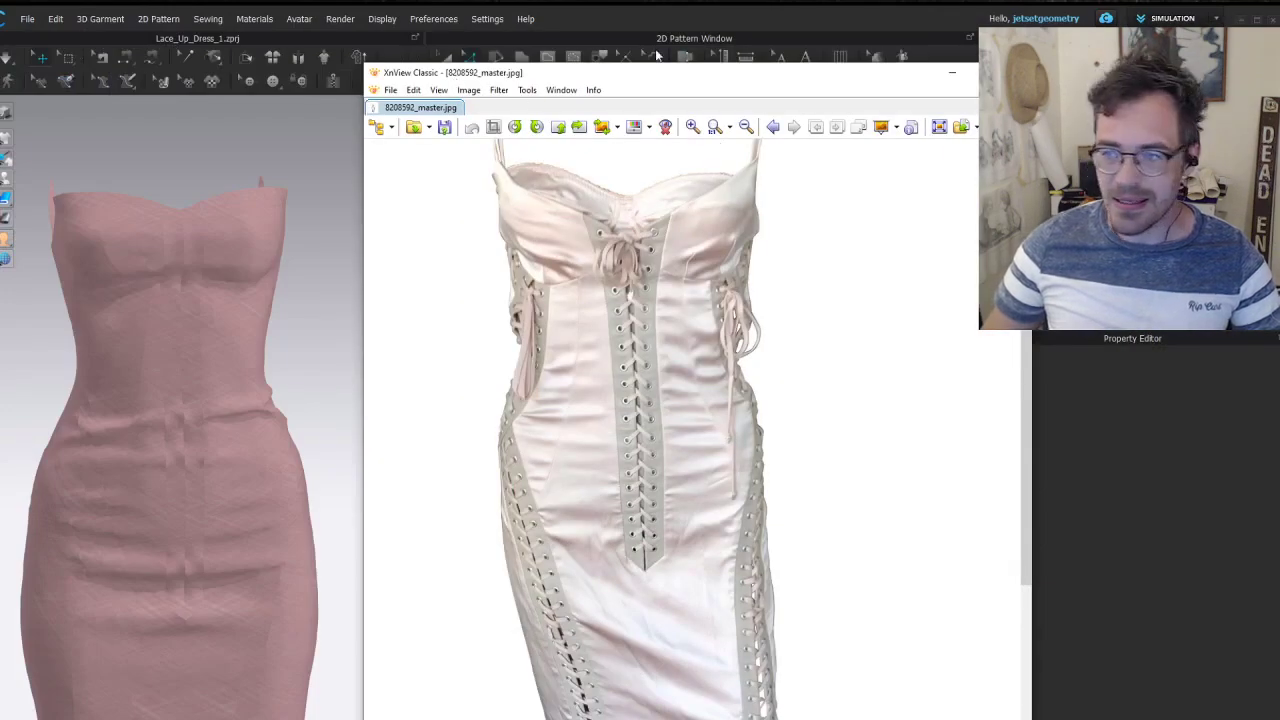
drag(660, 80, 875, 66)
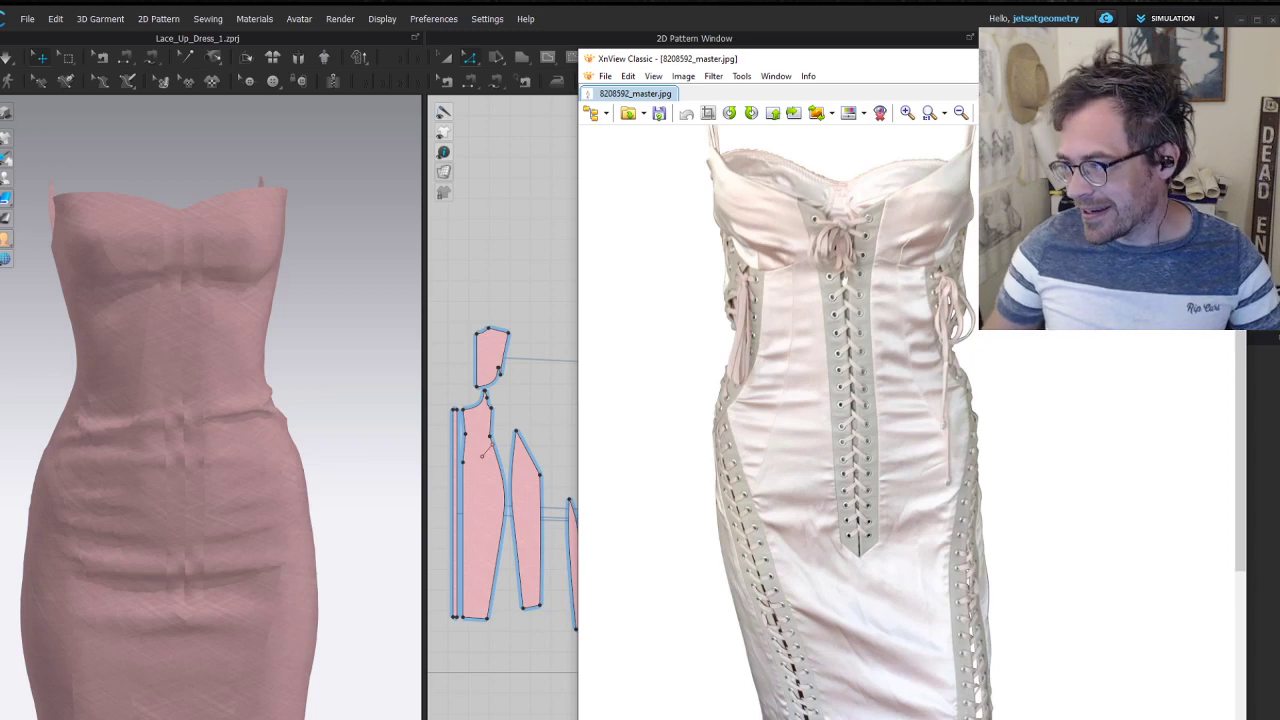
key(alt+Tab)
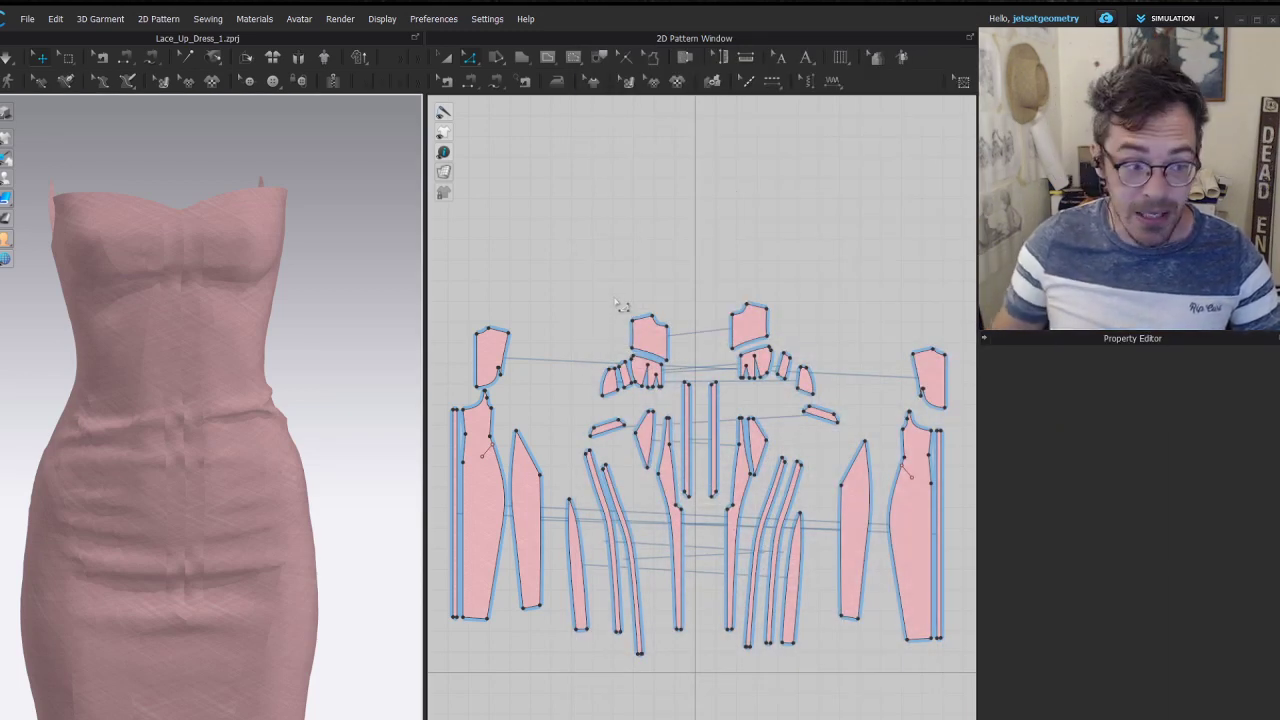
Draw an internal ellipse as a circle about 31.3 mm in circumference near the upper end of the left centre-front strip
scroll(606, 446, up, 5)
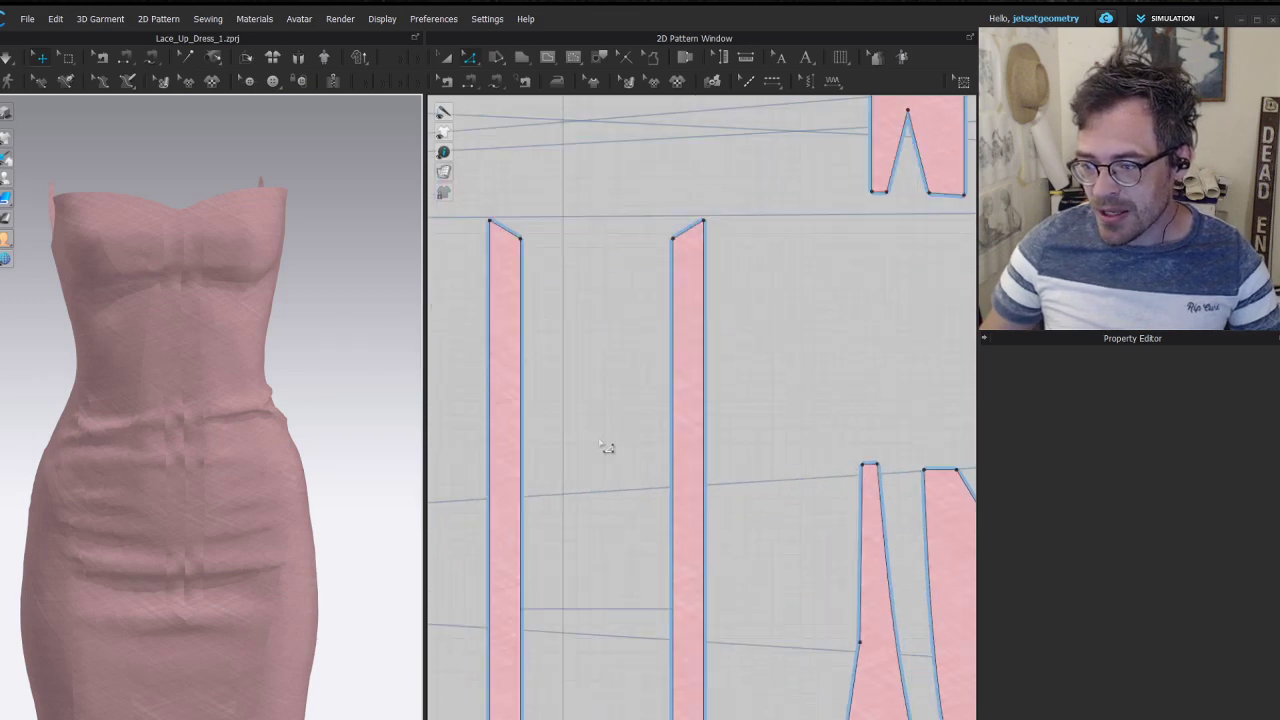
scroll(655, 530, down, 2)
middle_drag(683, 347, 665, 373)
key(a)
click(593, 372)
shift+click(740, 358)
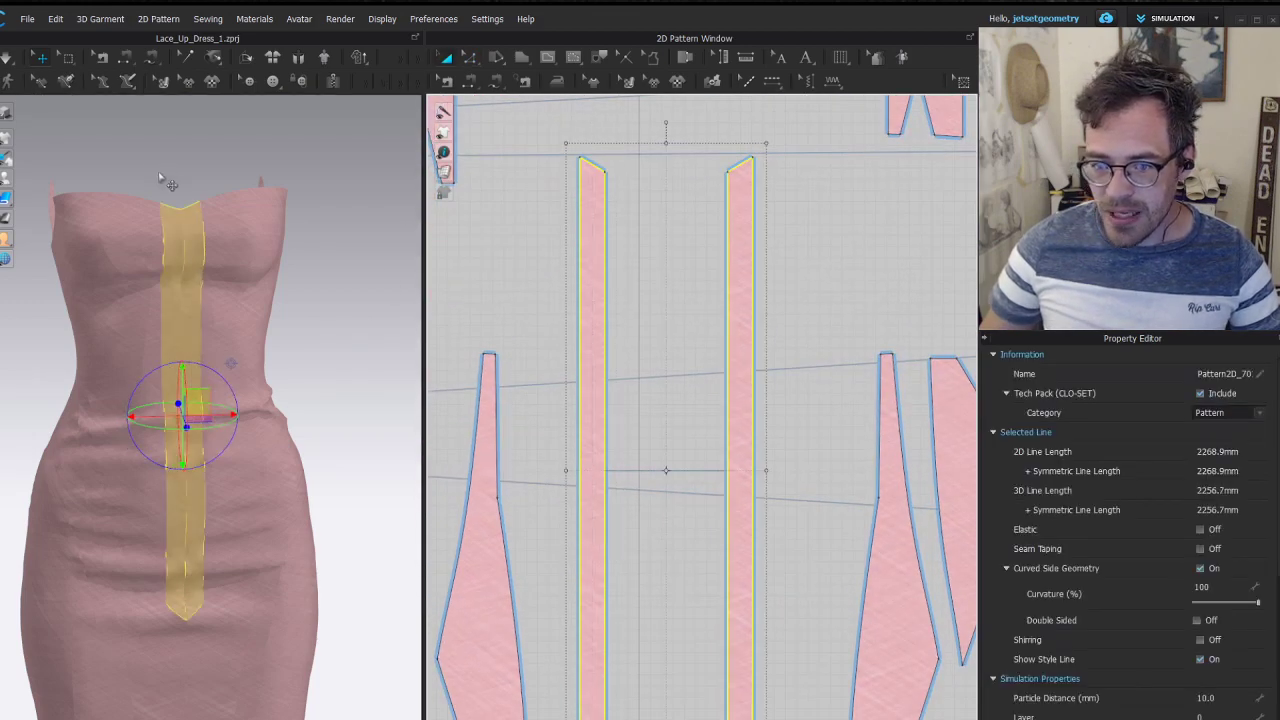
middle_drag(698, 190, 718, 325)
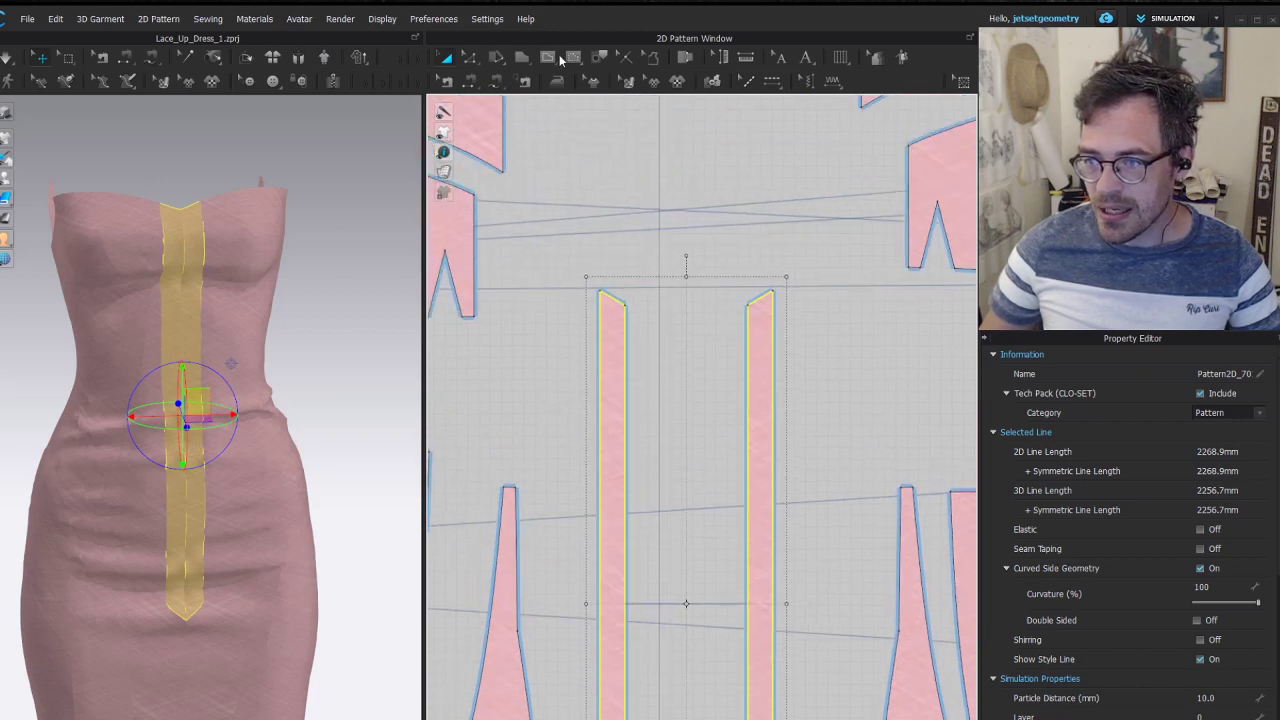
click(549, 60)
click(583, 122)
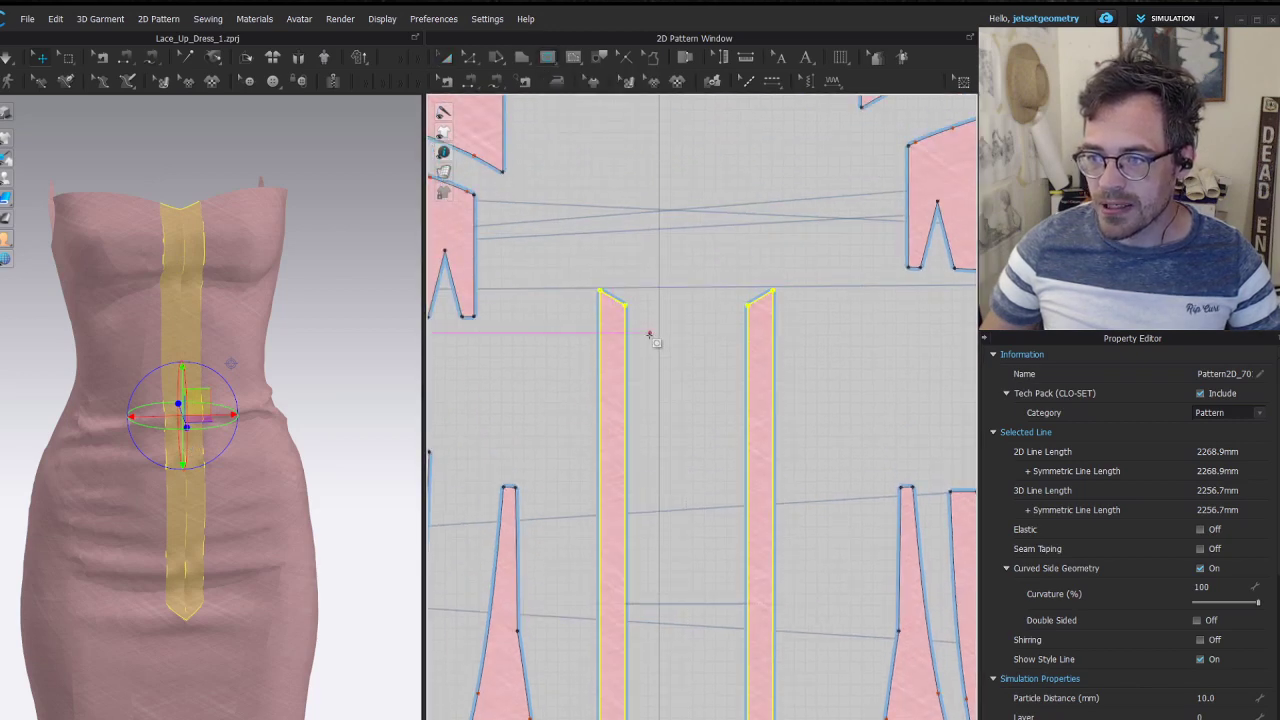
scroll(651, 334, up, 3)
mouse_move(525, 268)
mouse_down()
mouse_move(562, 306)
mouse_move(542, 266)
mouse_up()
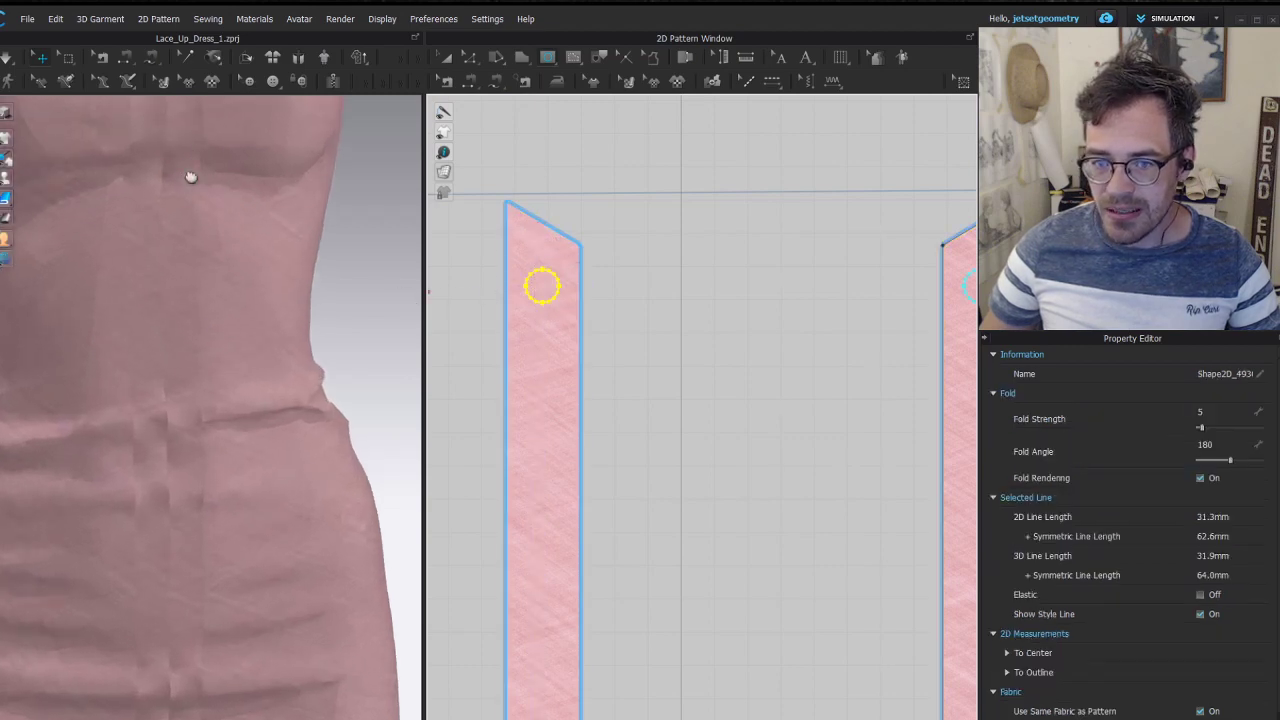
Shrink the circle to about 25 mm in circumference and centre it across the strip's width near the slanted end
key(a)
scroll(561, 307, up, 4)
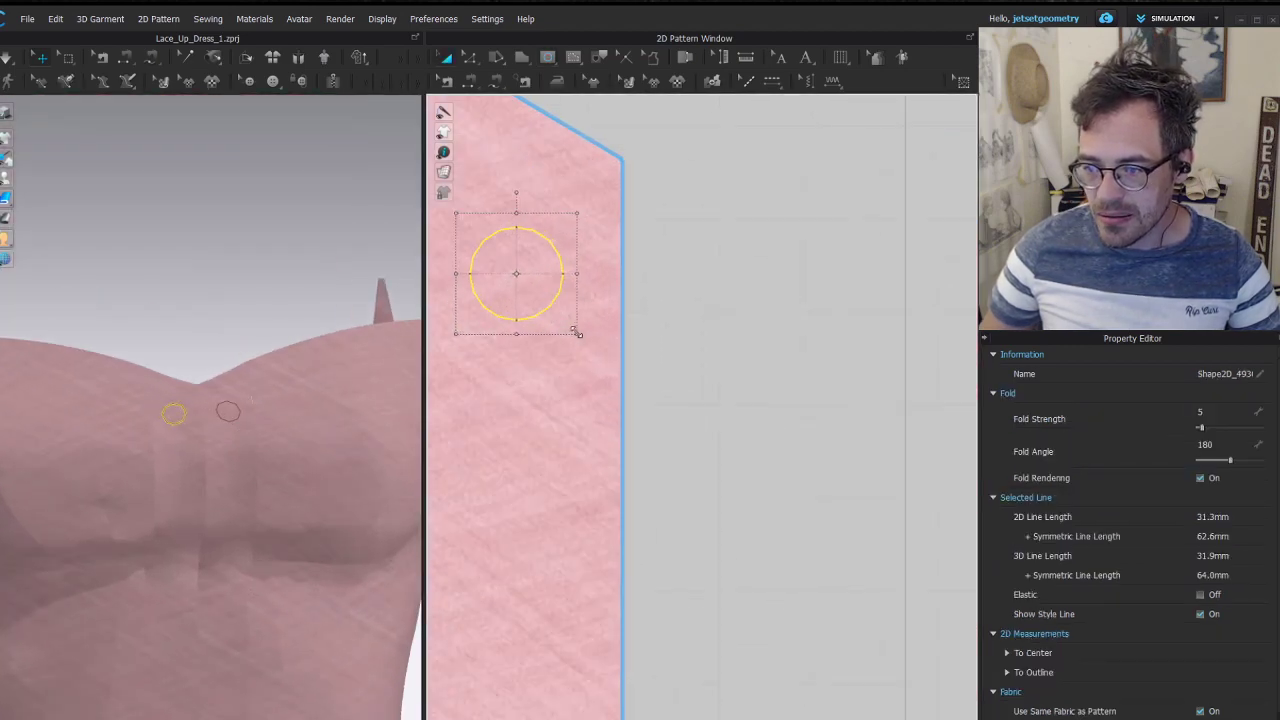
drag(577, 332, 559, 316)
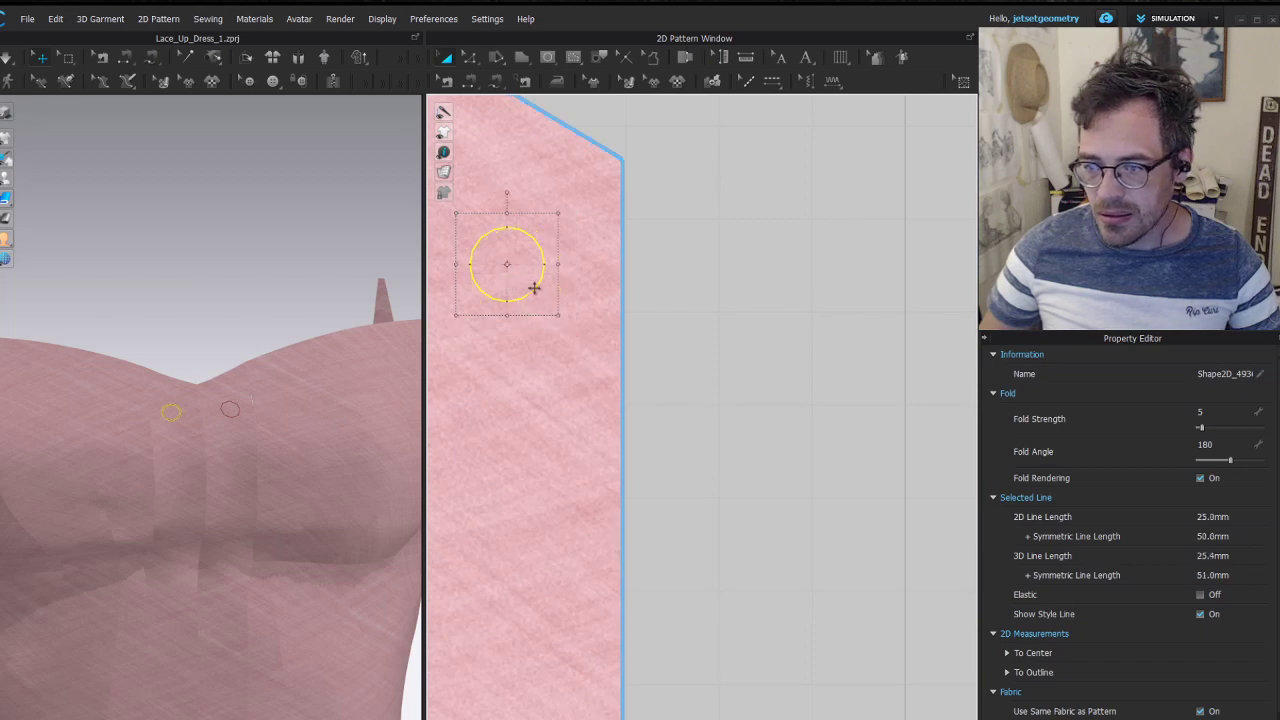
scroll(534, 288, down, 1)
scroll(563, 283, down, 4)
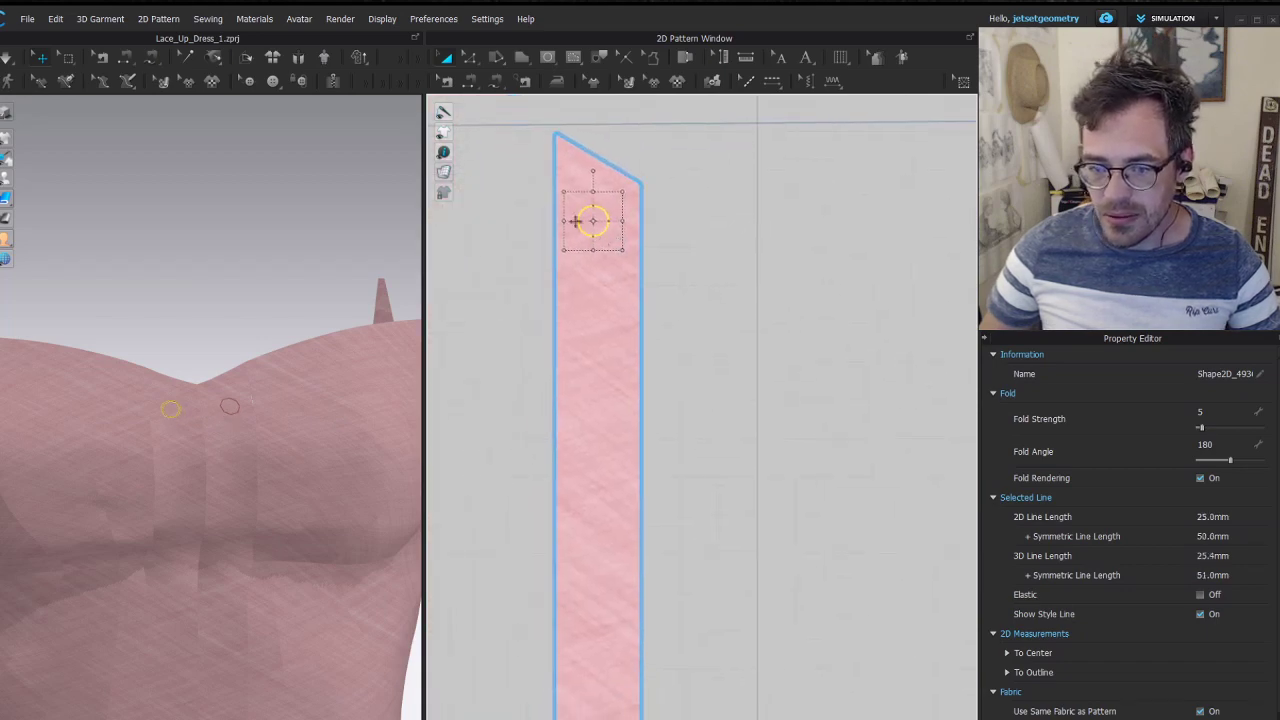
drag(605, 222, 606, 216)
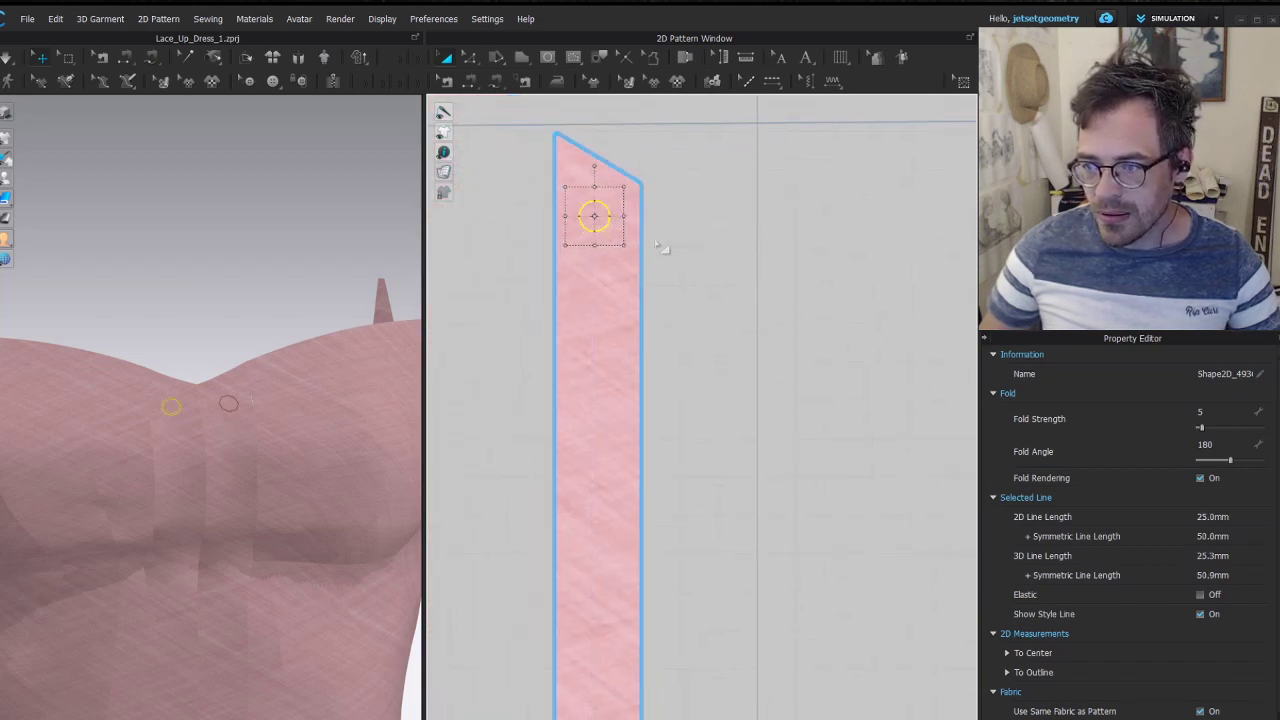
Draw an 8 mm vertical internal line through the circle from its uppermost to its lowermost point
scroll(640, 312, down, 4)
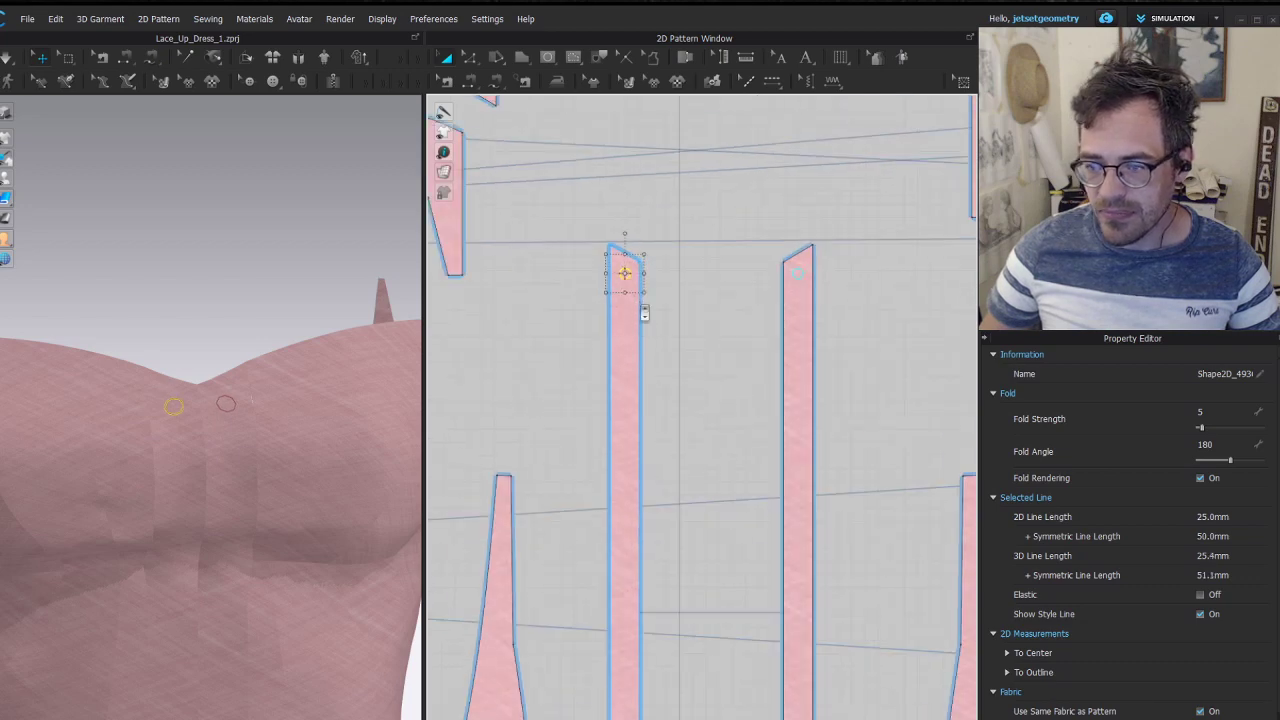
scroll(626, 192, up, 4)
click(640, 191)
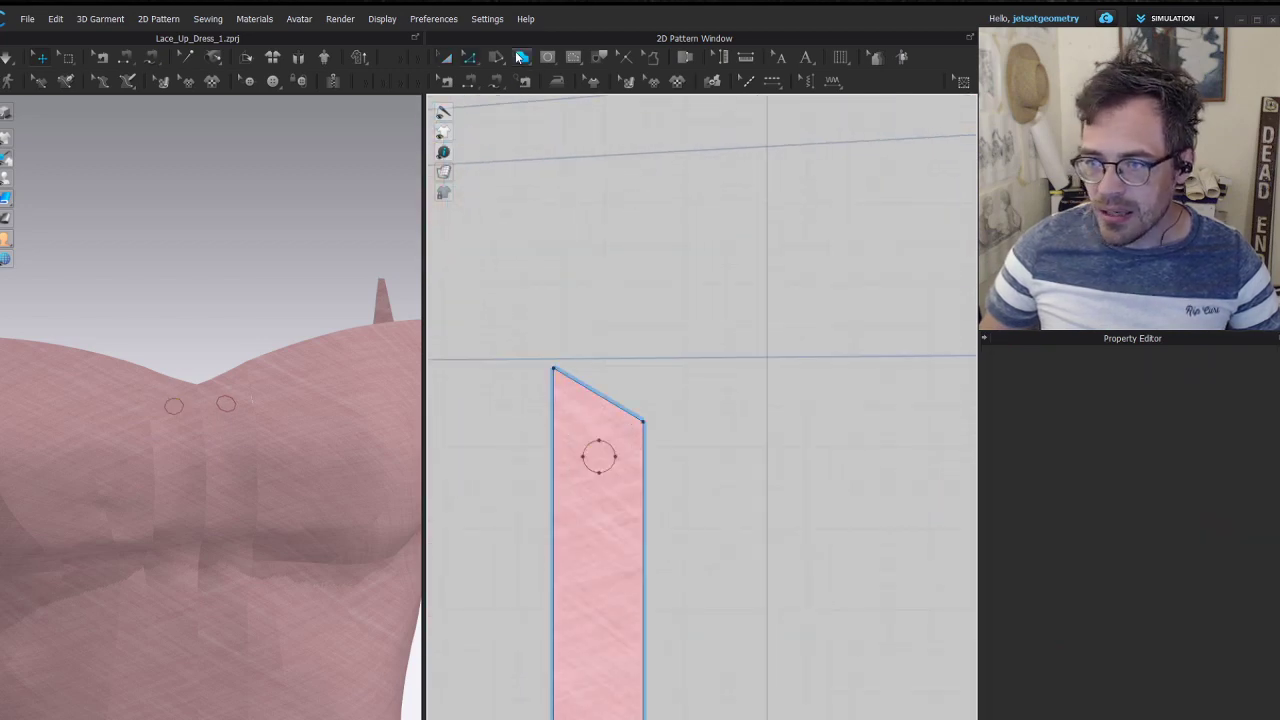
click(548, 62)
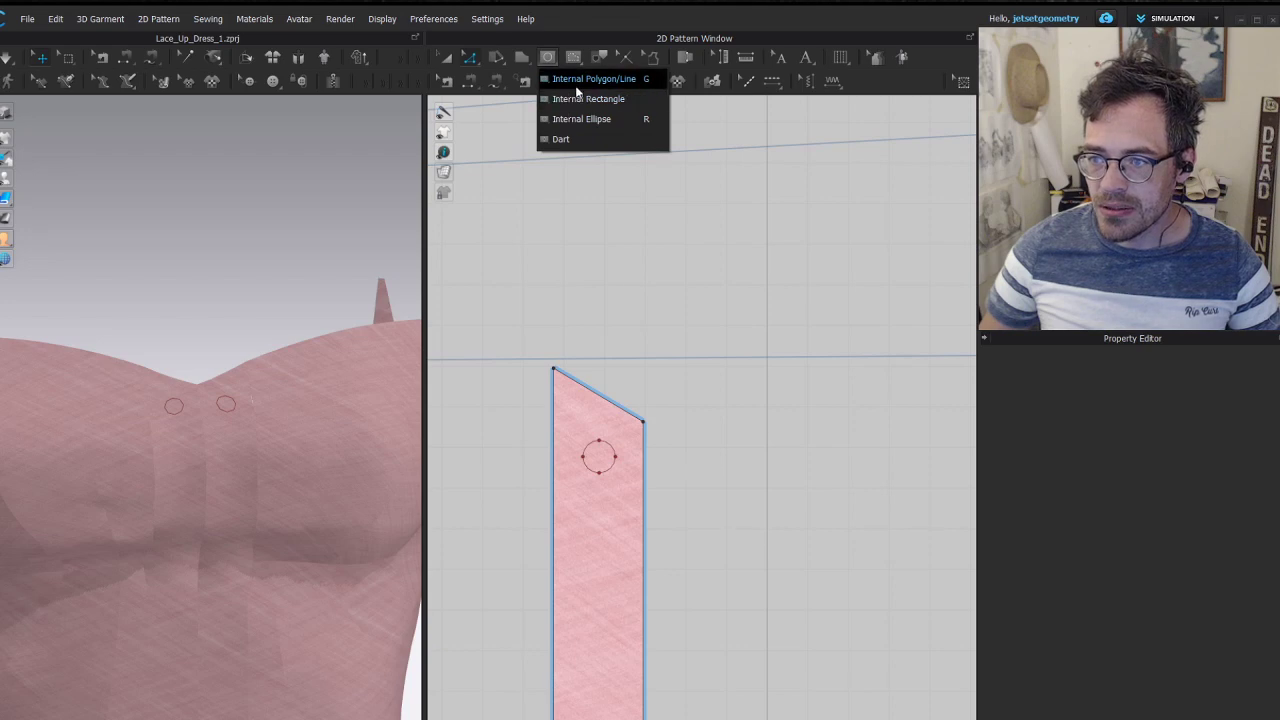
click(577, 86)
scroll(625, 475, up, 2)
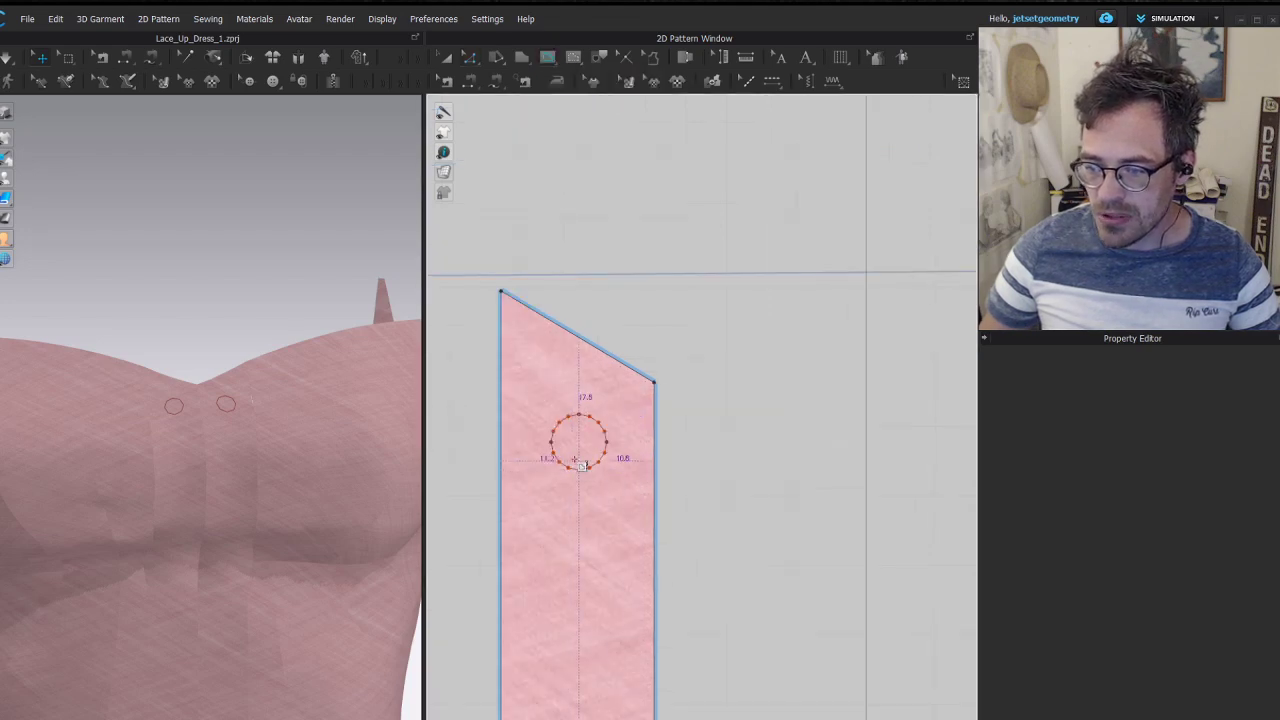
double_click(581, 415)
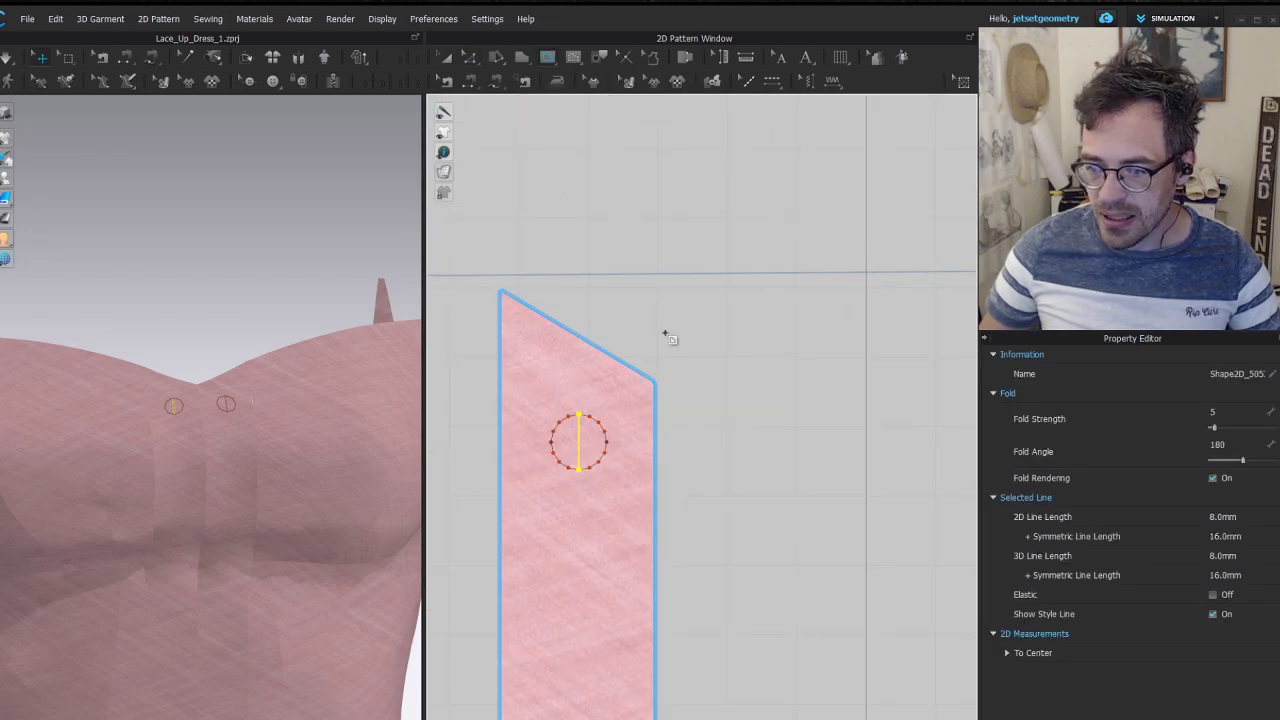
Set the fold angle of the vertical line inside the circle to 181
scroll(663, 410, down, 2)
middle_drag(706, 478, 812, 321)
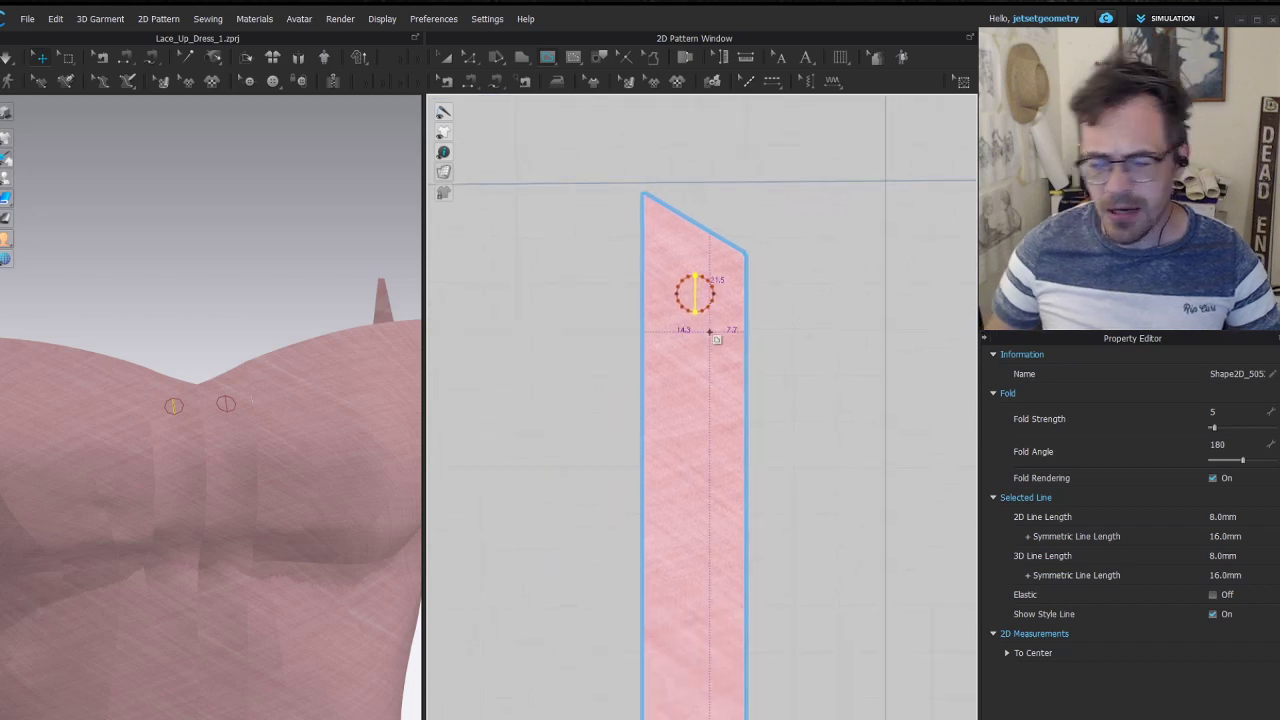
key(a)
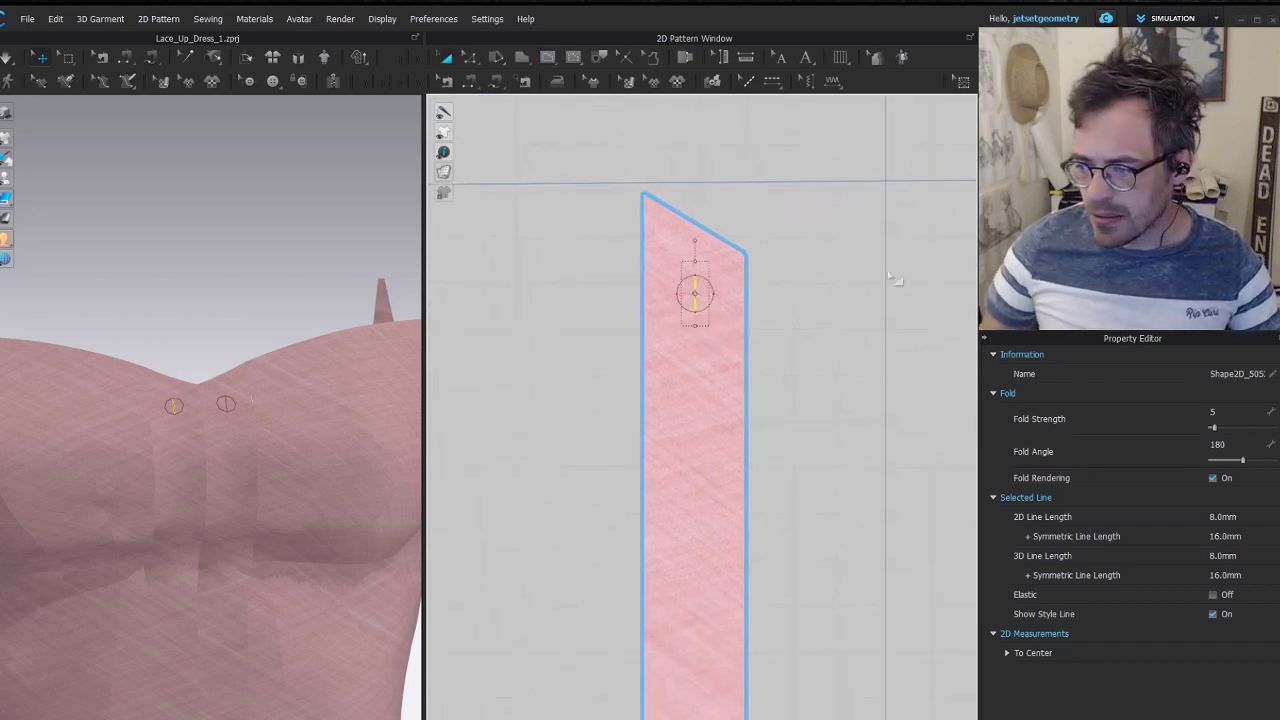
click(892, 278)
scroll(733, 317, up, 3)
click(668, 289)
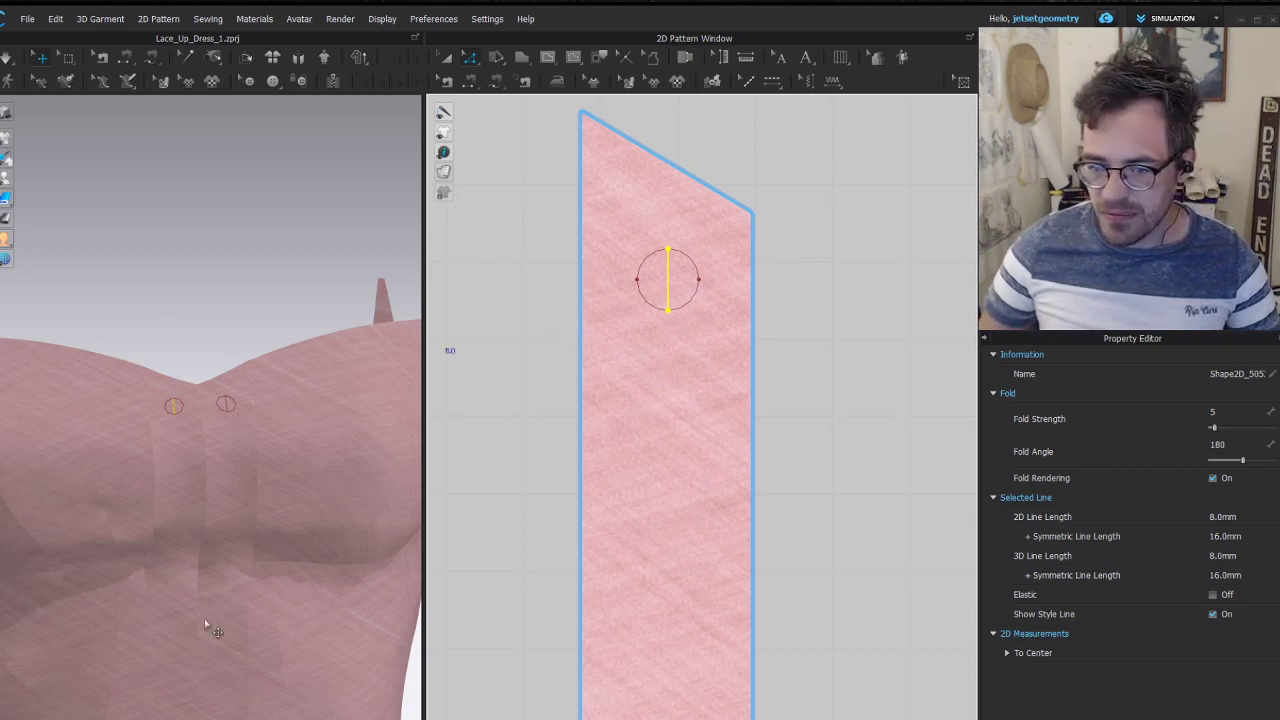
click(855, 312)
click(676, 292)
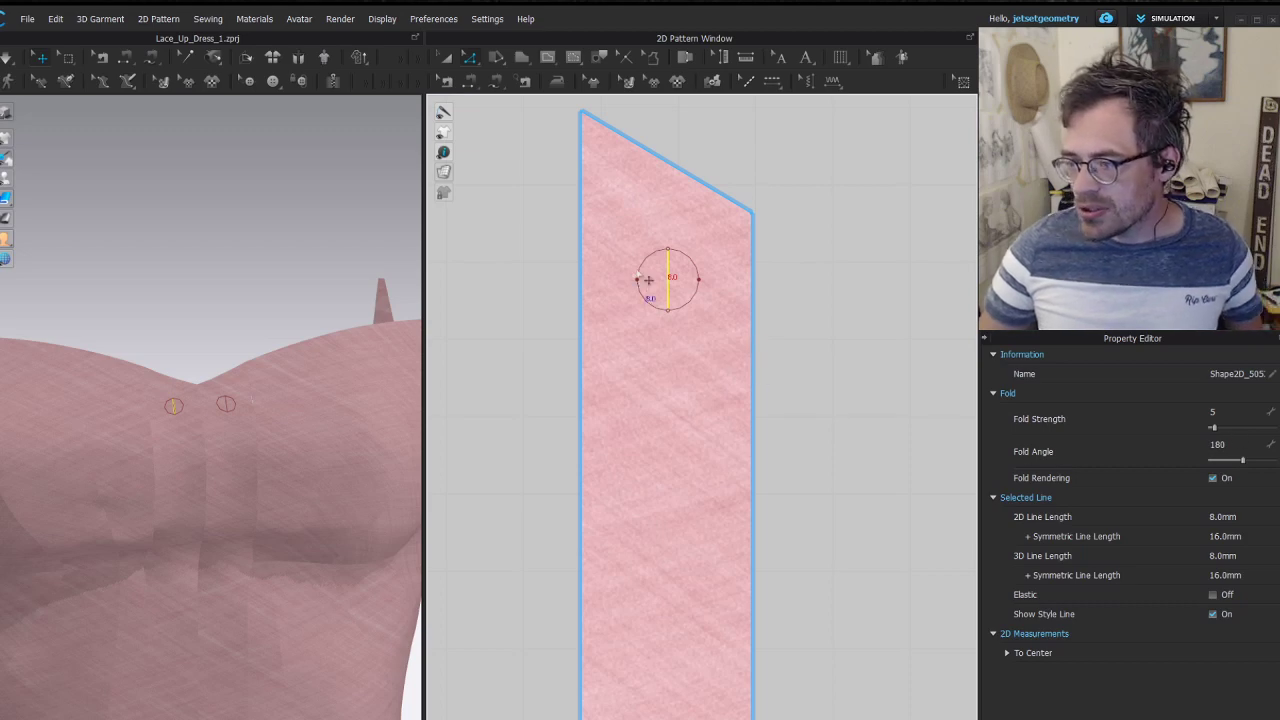
click(1238, 443)
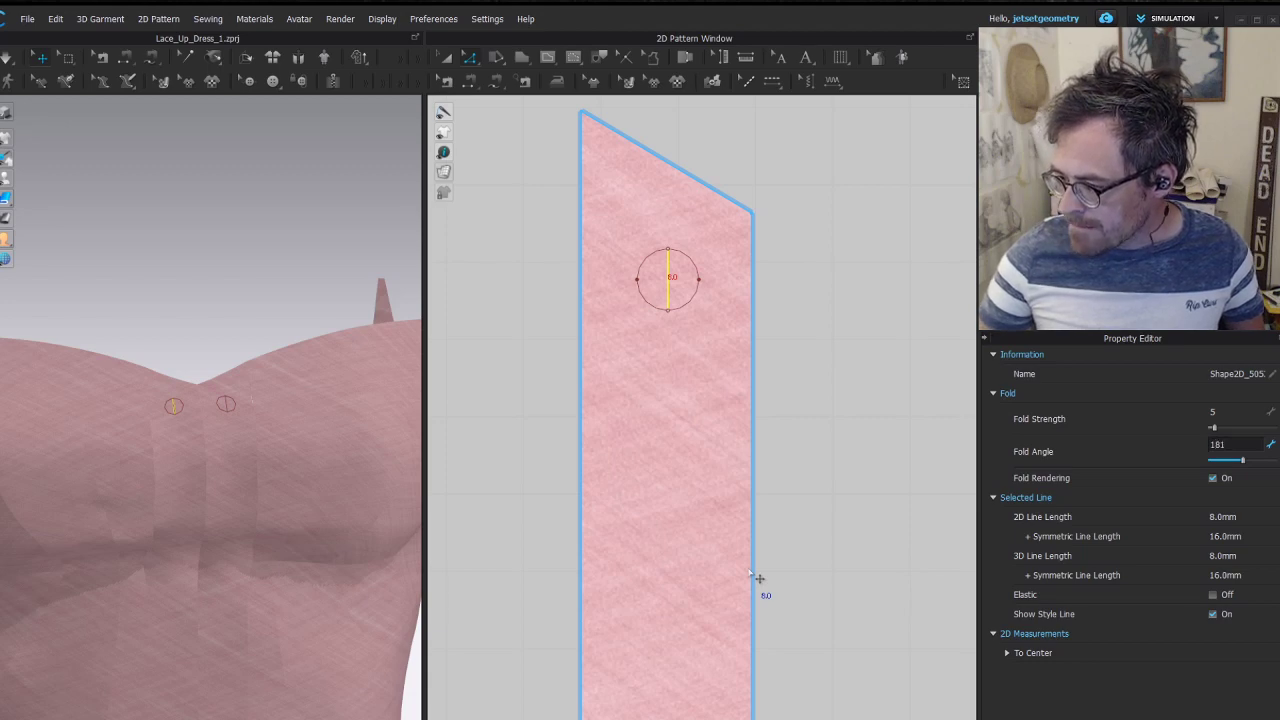
key(Return)
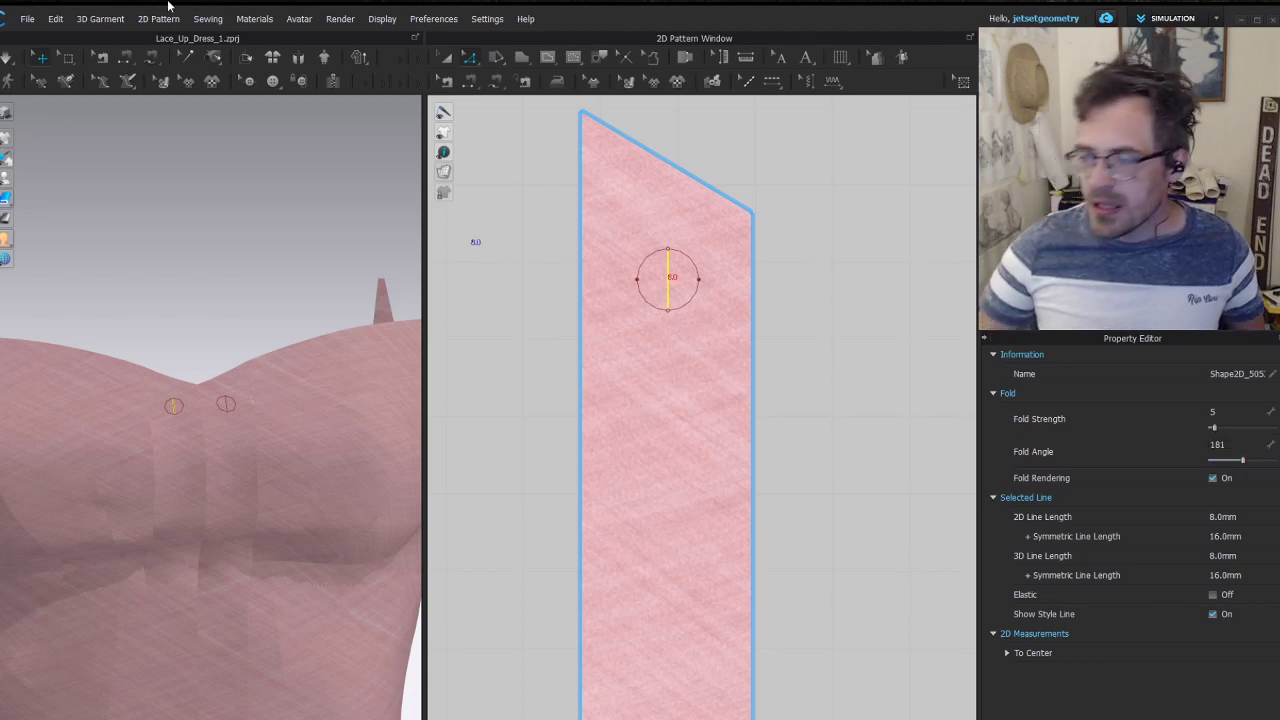
Set the circle's fold angle to 182
click(690, 315)
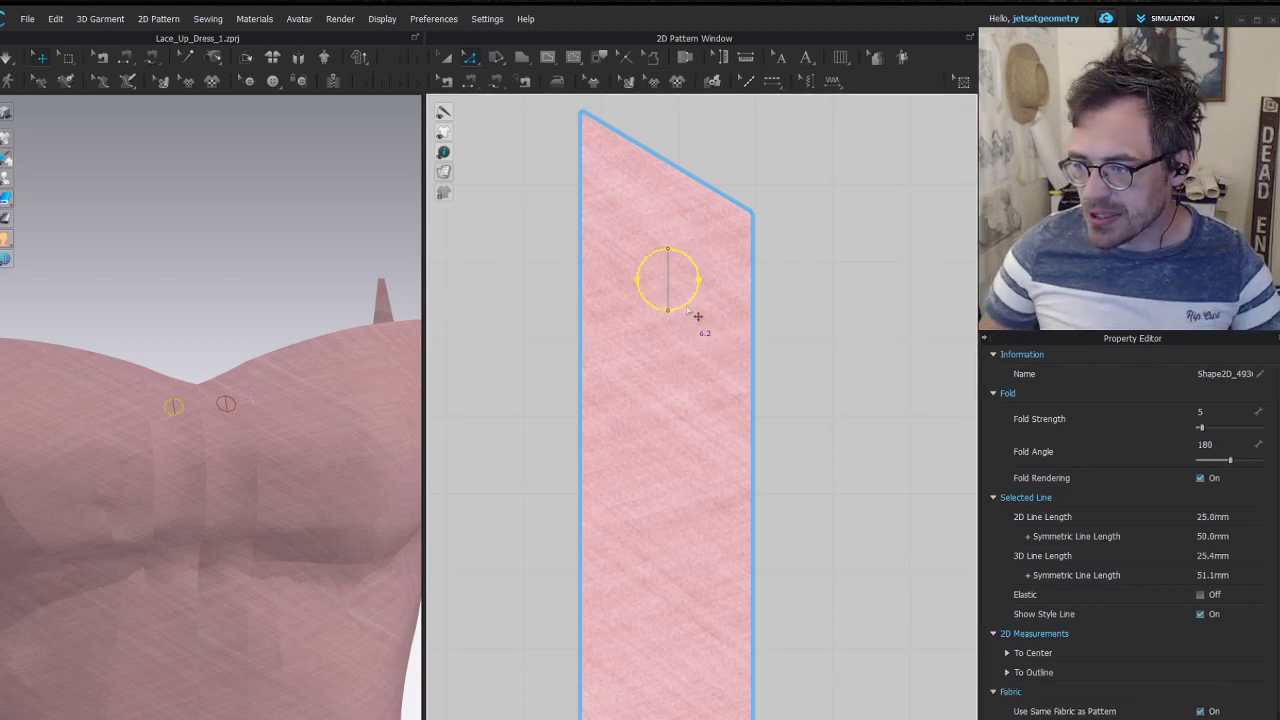
text(1)
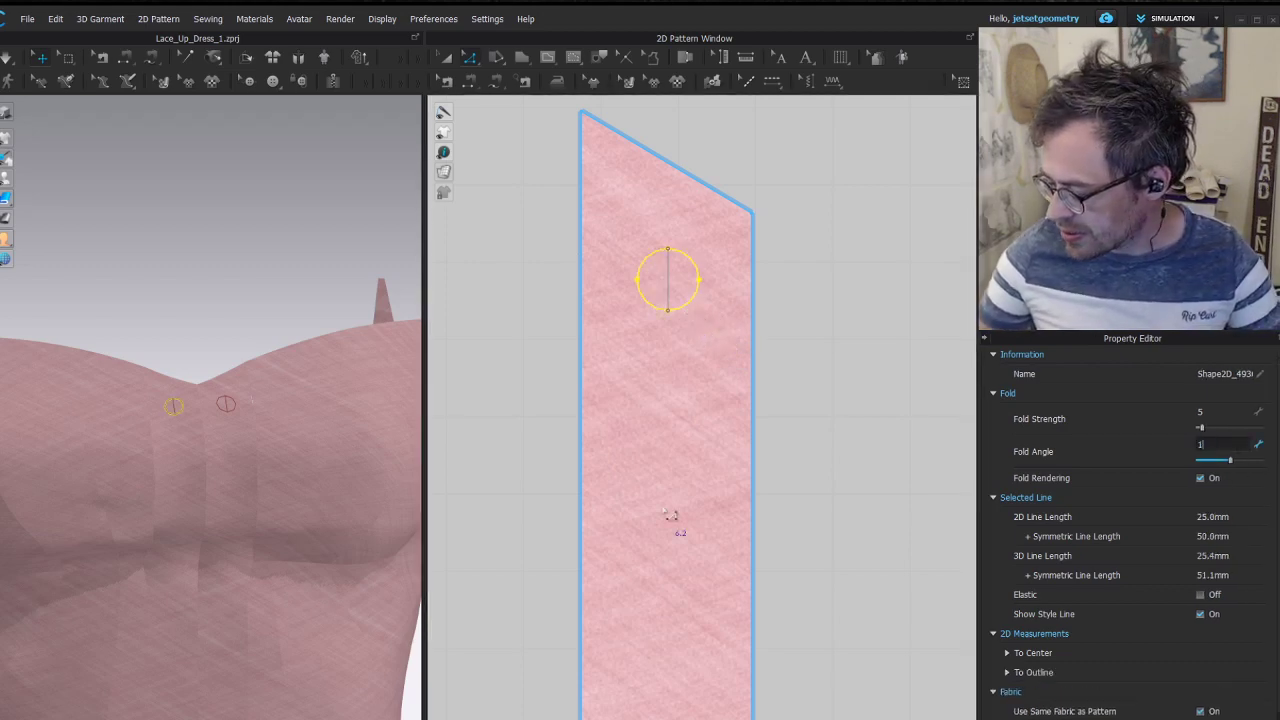
text(82)
key(Return)
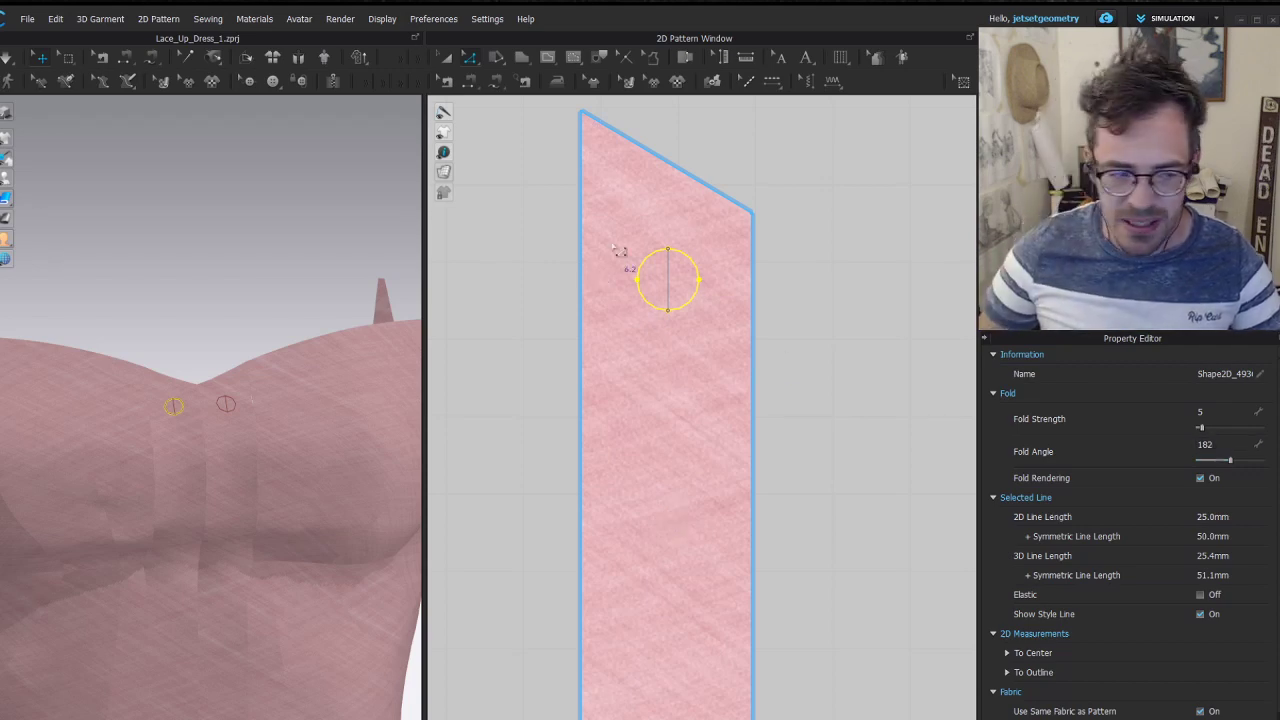
click(875, 414)
Examine the fold strength, fold angle and fold rendering choices for selecting all lines with the circle's same property
scroll(680, 317, down, 2)
scroll(646, 336, up, 1)
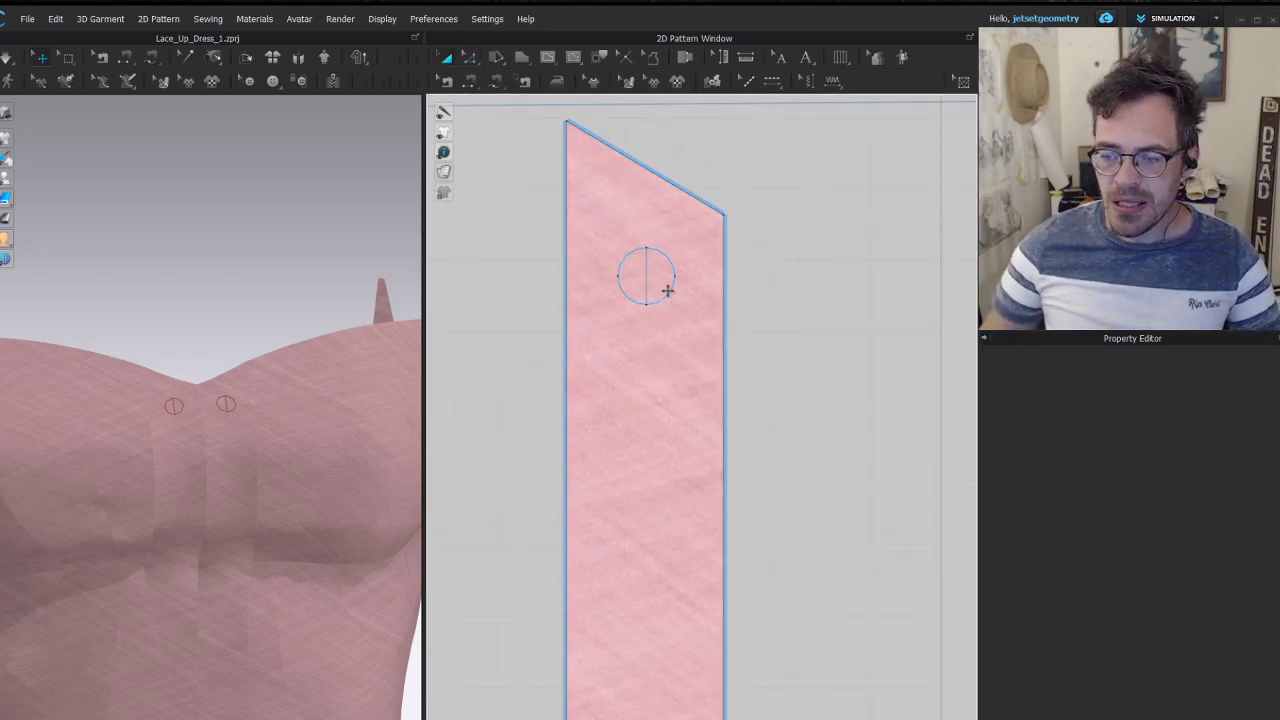
scroll(635, 380, down, 2)
middle_drag(642, 508, 676, 446)
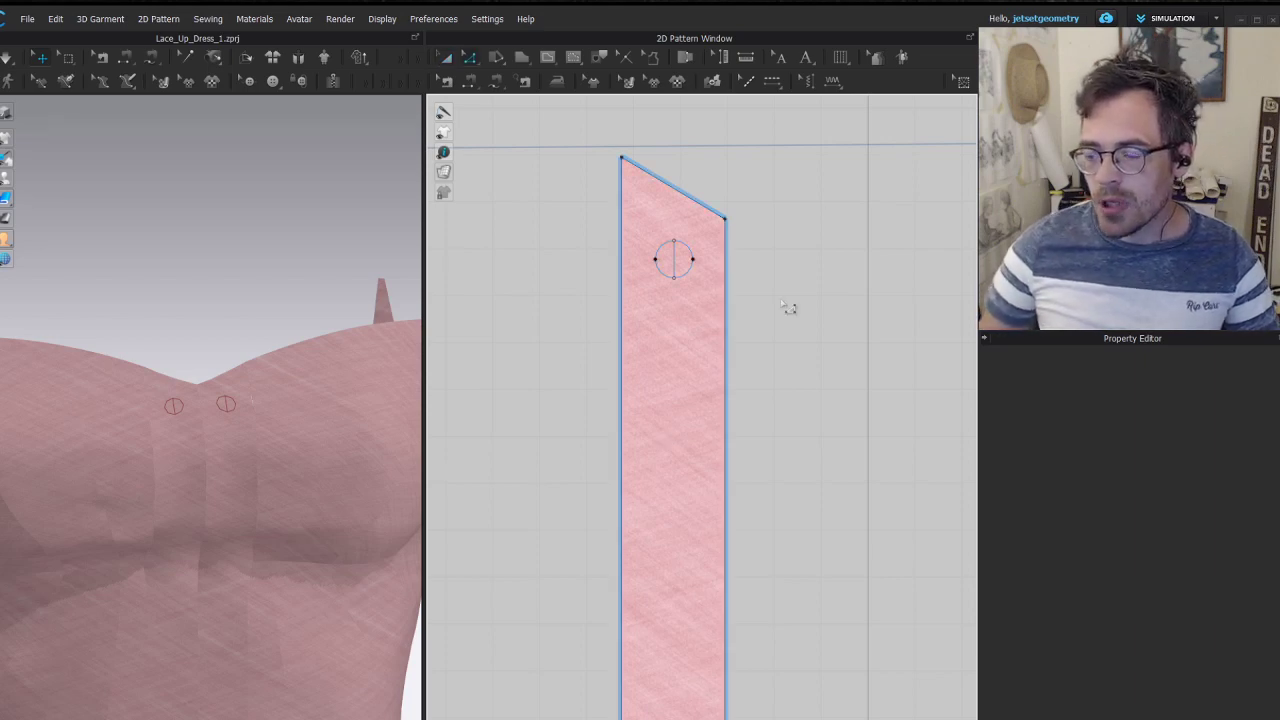
scroll(677, 268, up, 2)
click(692, 276)
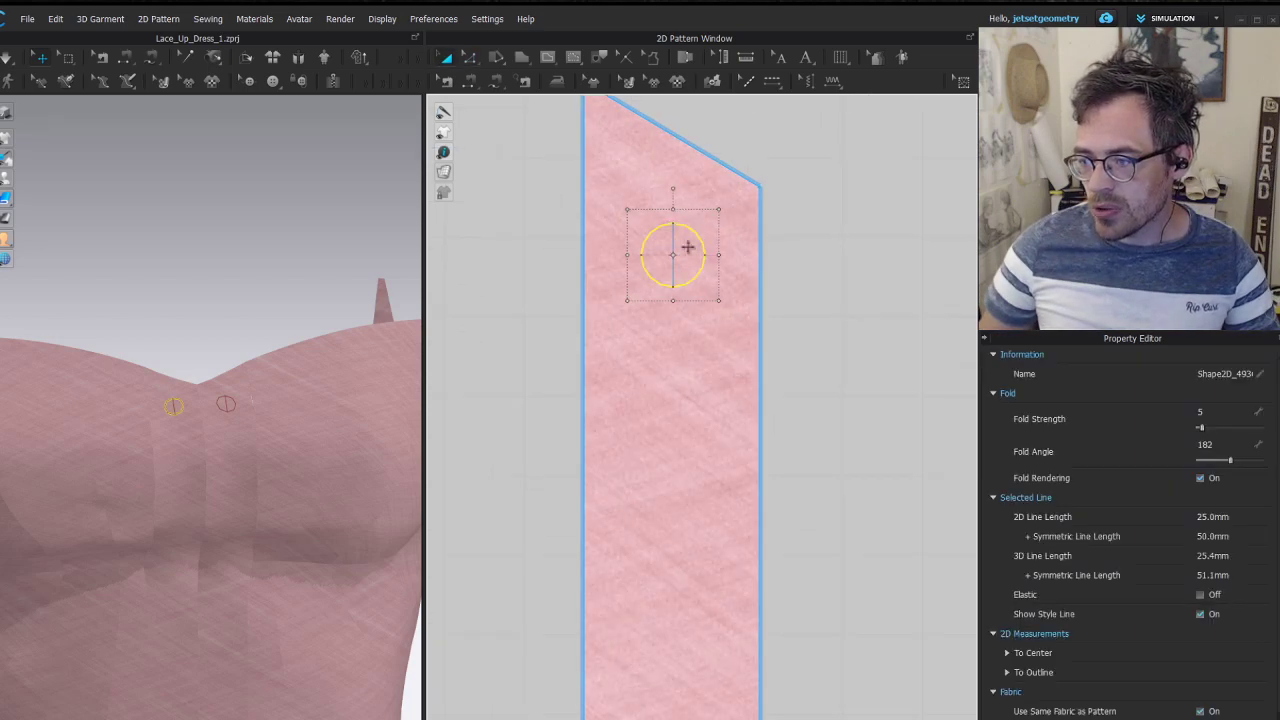
right_click(695, 280)
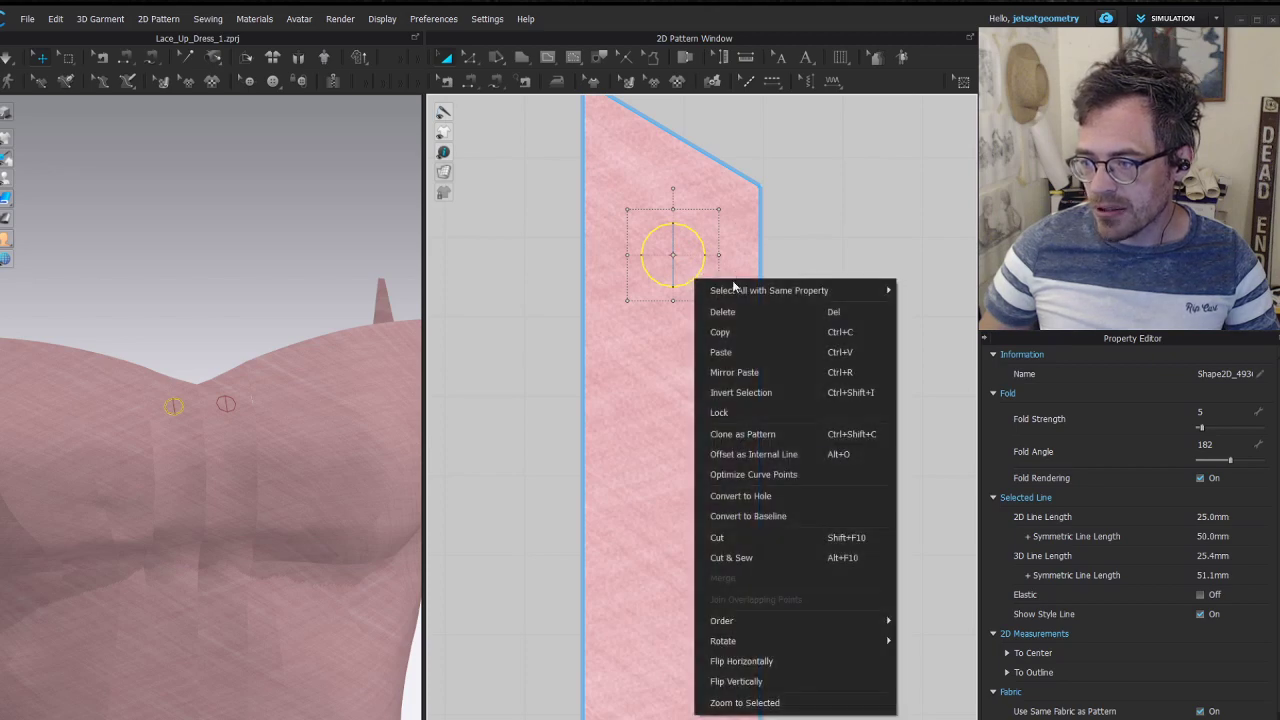
mouse_move(743, 291)
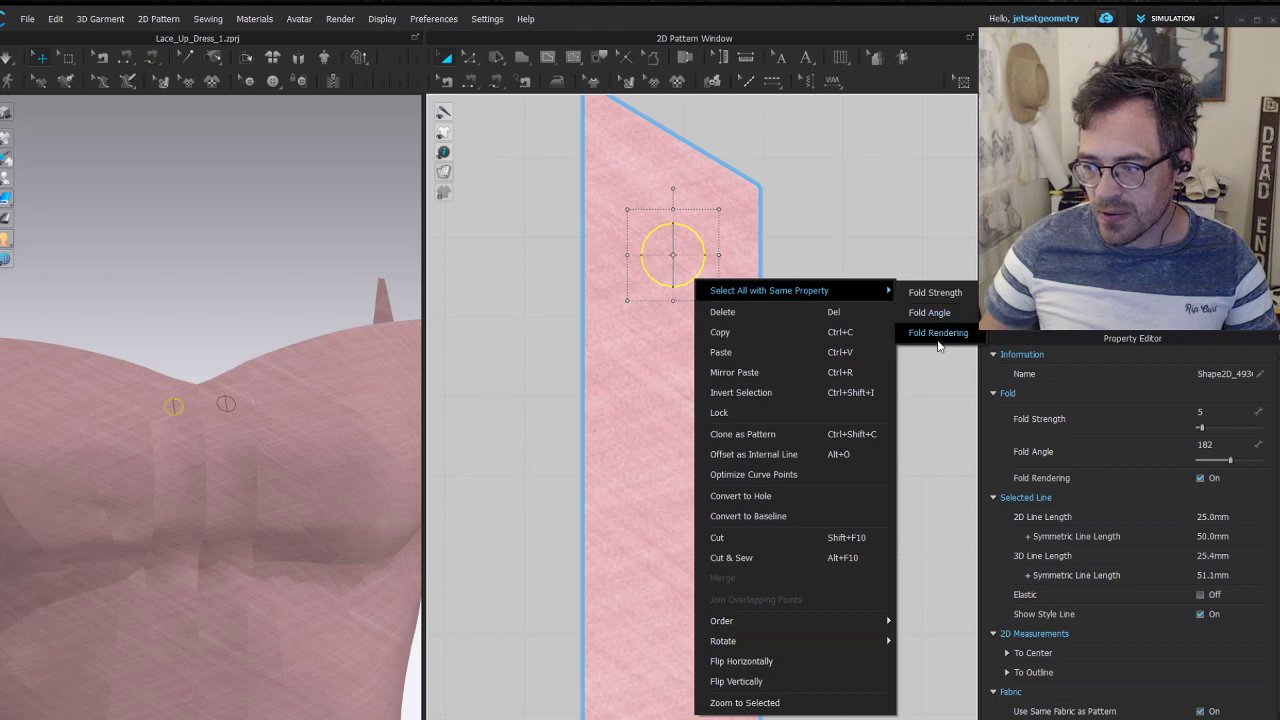
click(920, 163)
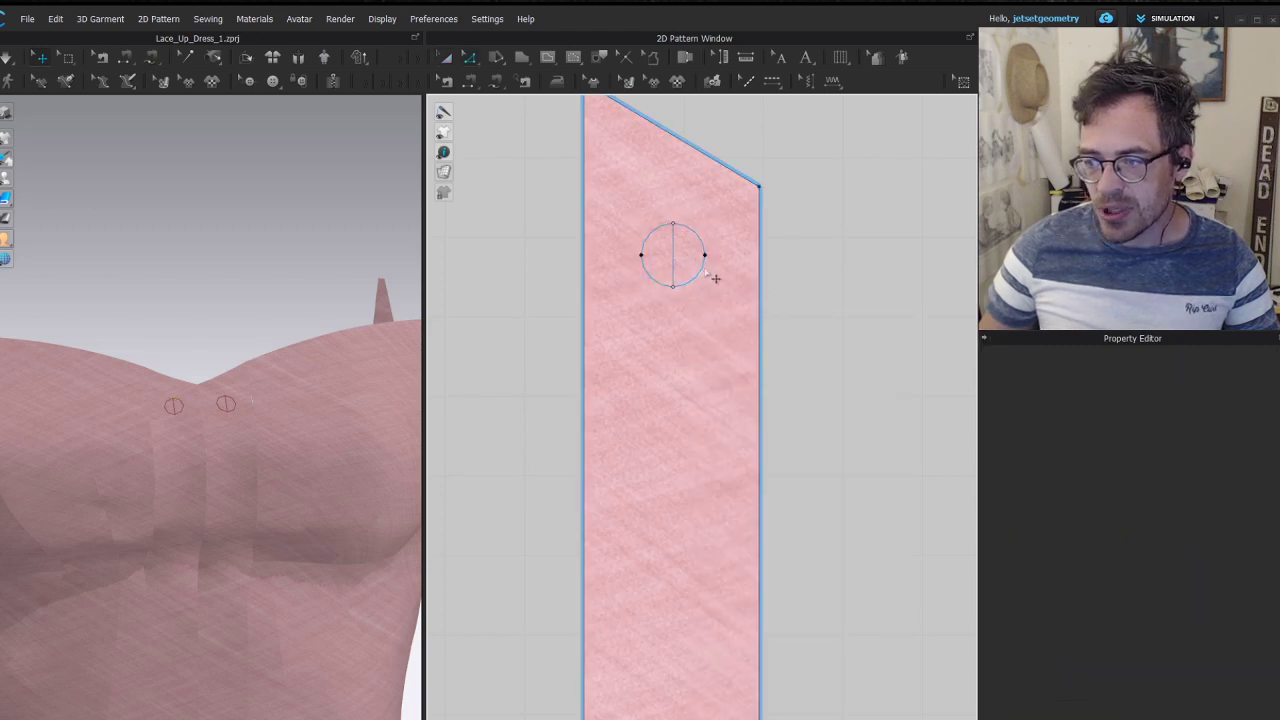
scroll(732, 318, down, 6)
middle_drag(775, 592, 781, 386)
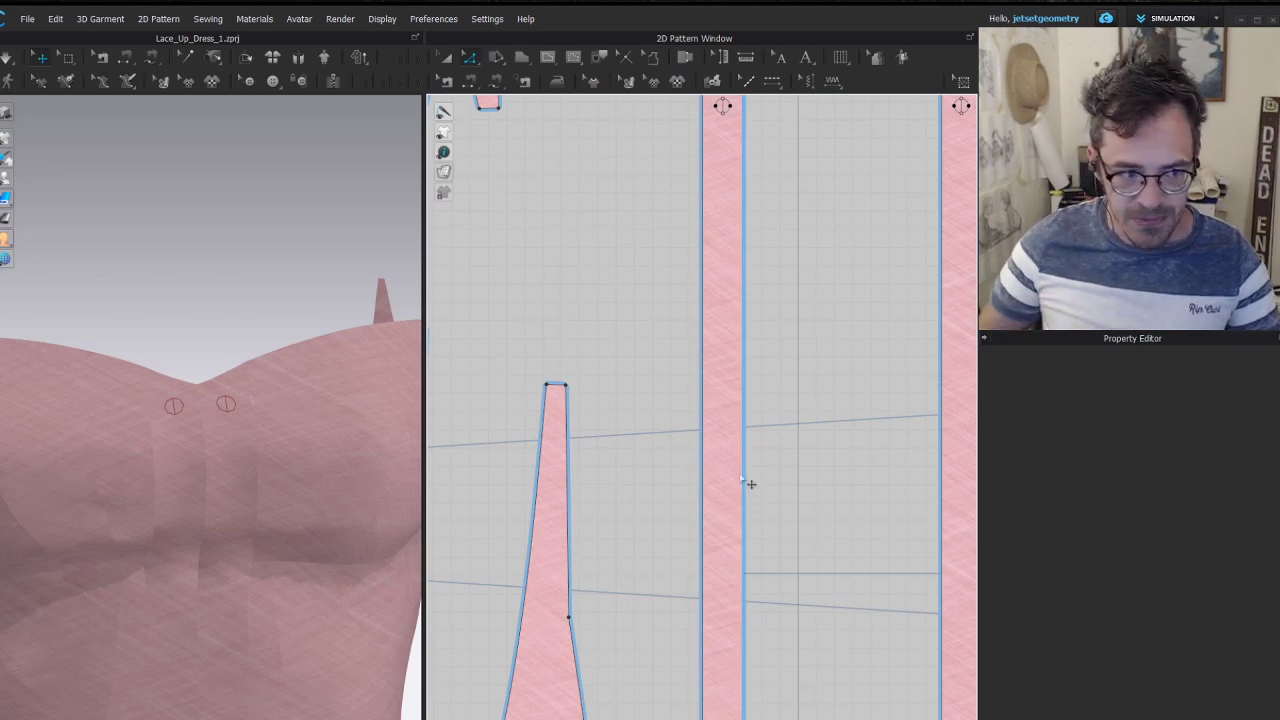
scroll(777, 229, up, 3)
right_drag(777, 229, 694, 351)
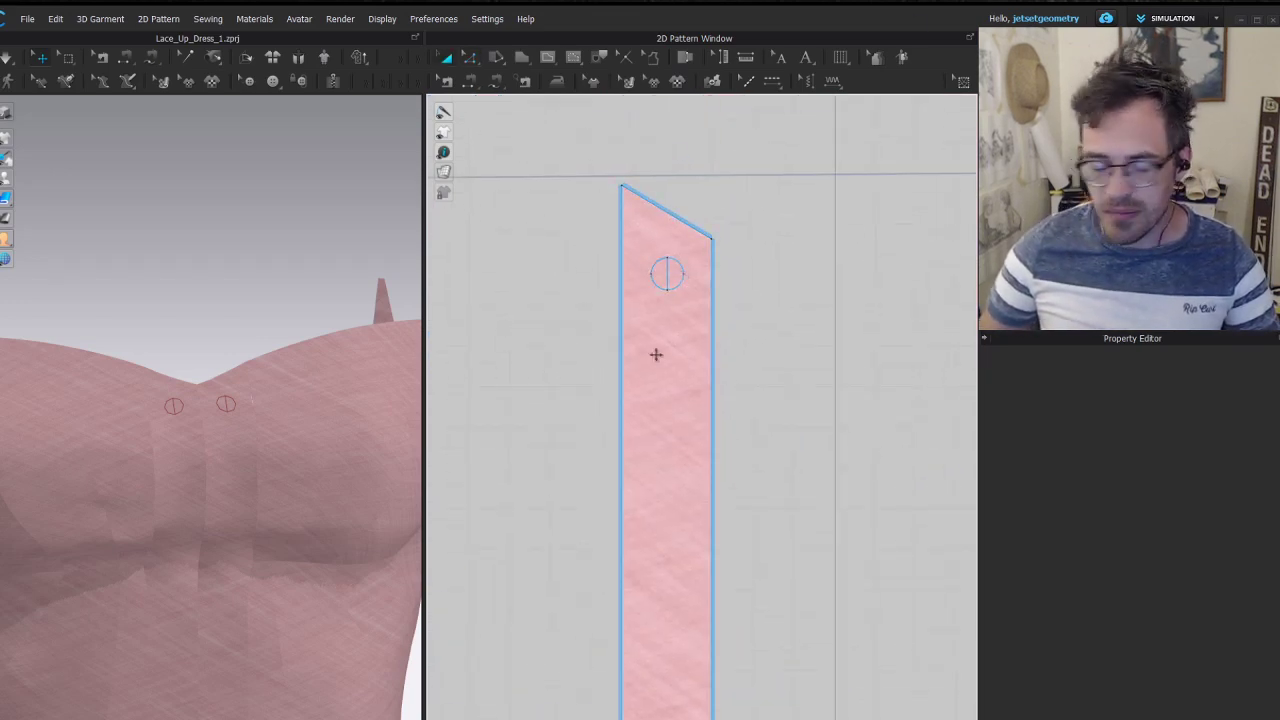
Select the circle together with its vertical internal line on the centre-front strip and copy both
click(684, 278)
scroll(684, 278, up, 2)
click(741, 423)
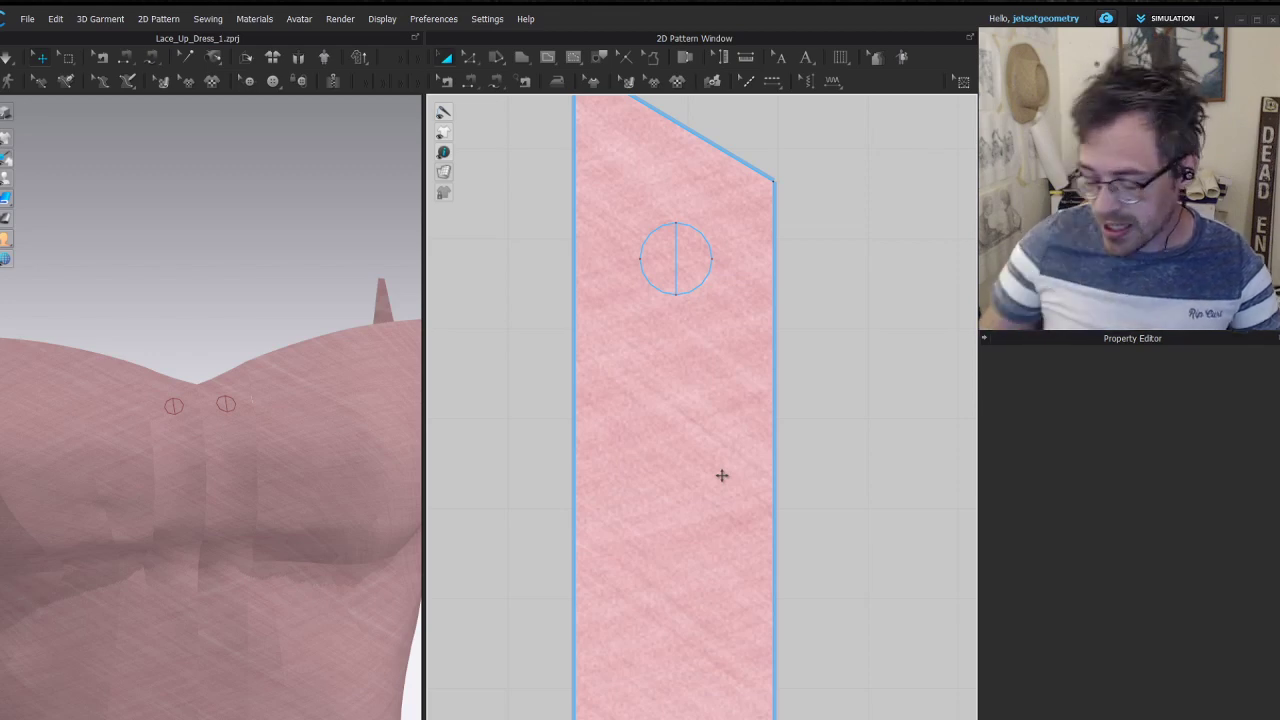
click(695, 292)
scroll(695, 303, up, 2)
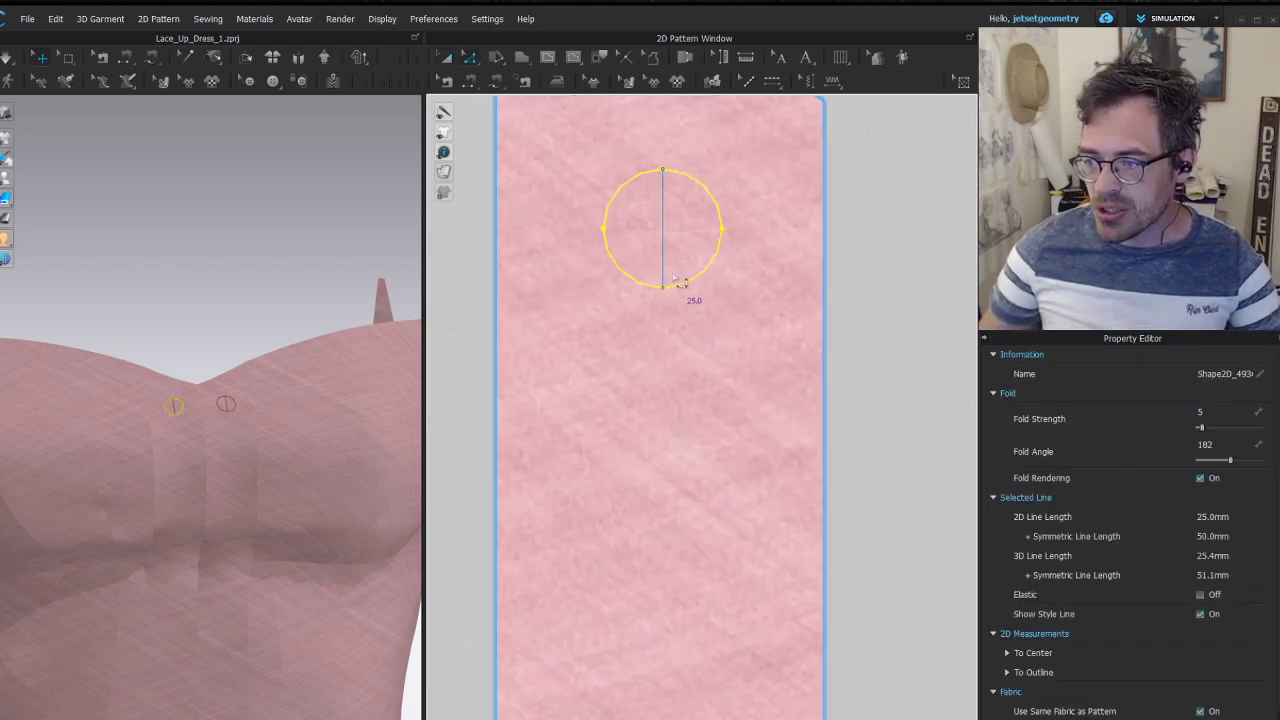
scroll(748, 246, down, 4)
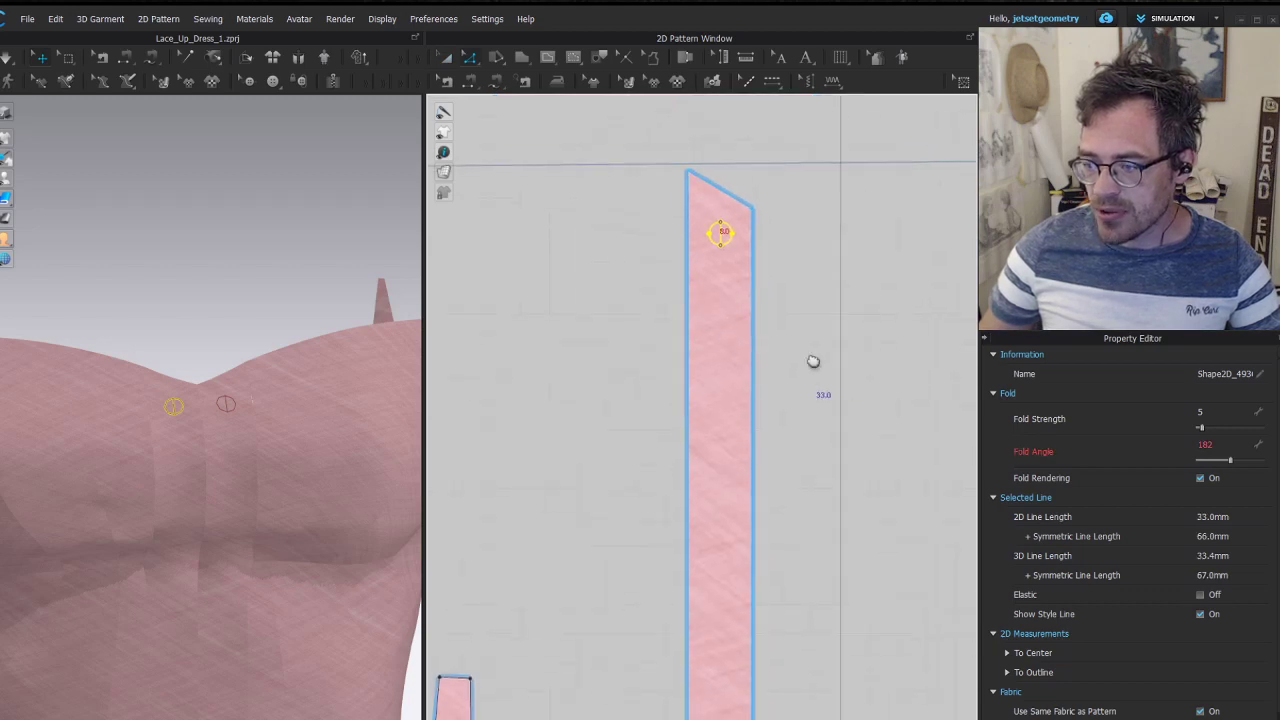
scroll(813, 361, down, 5)
middle_drag(786, 286, 735, 343)
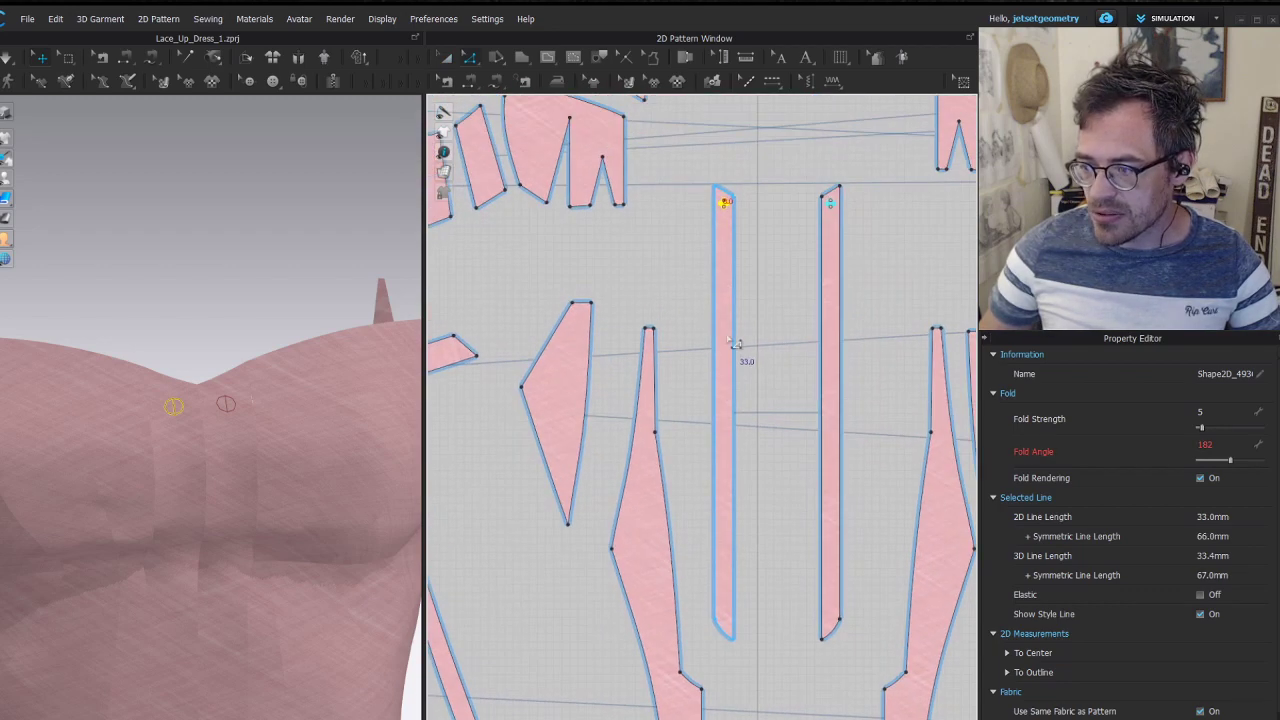
Start pasting the circle and its line about 36.5 mm directly below the original on the same strip, with the paste options open
scroll(728, 338, up, 2)
key(ctrl+v)
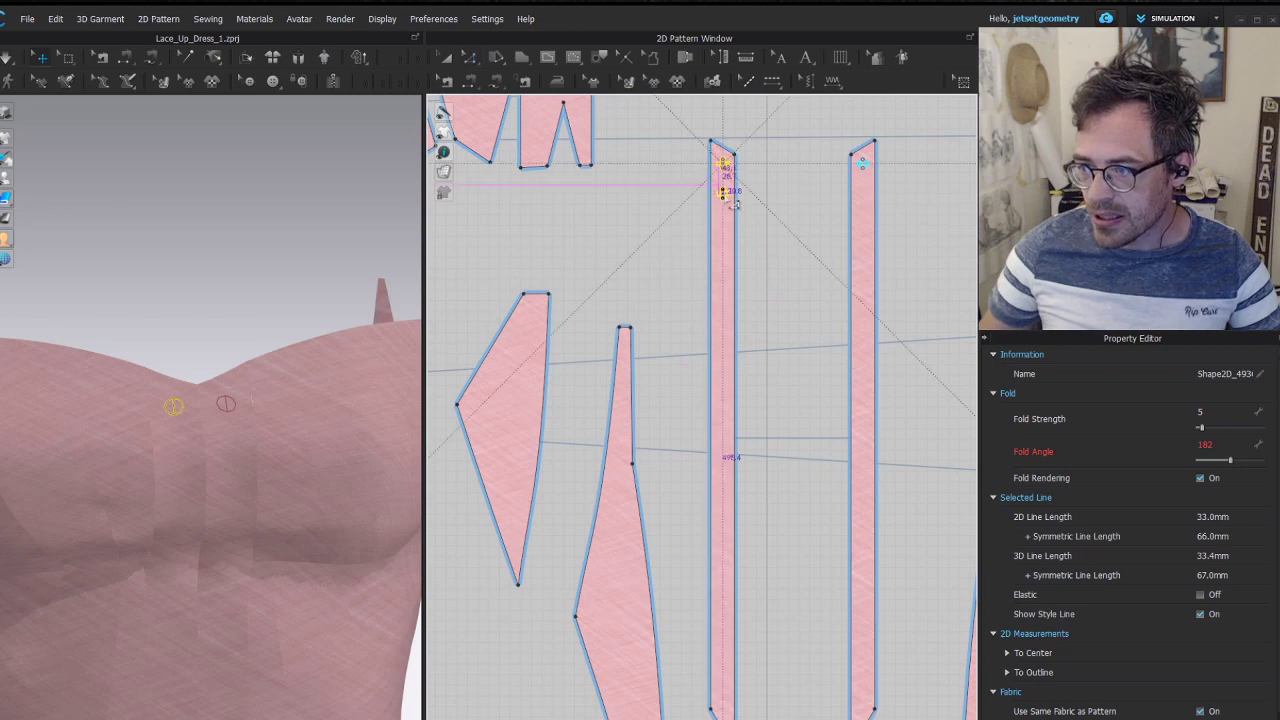
drag(733, 203, 498, 184)
right_click(715, 222)
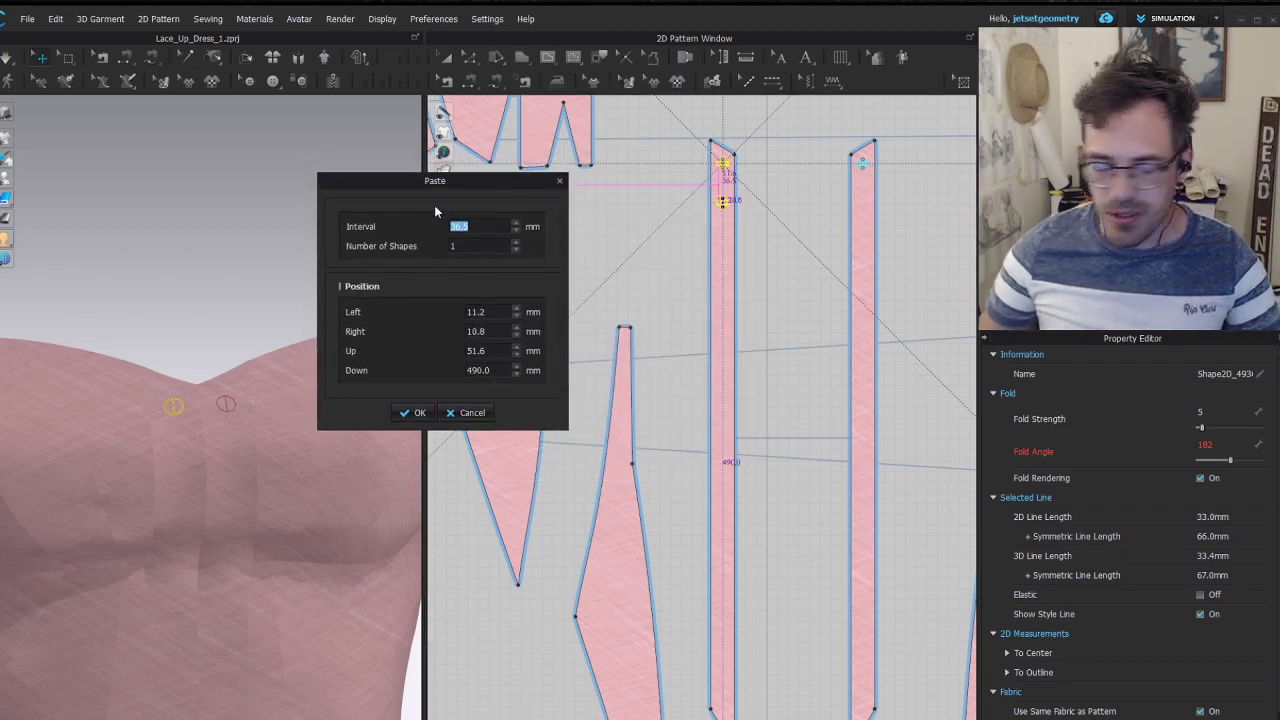
Paste 20 copies of the circle and line down the strip at an interval of 24.5 mm and clear the selection
click(514, 243)
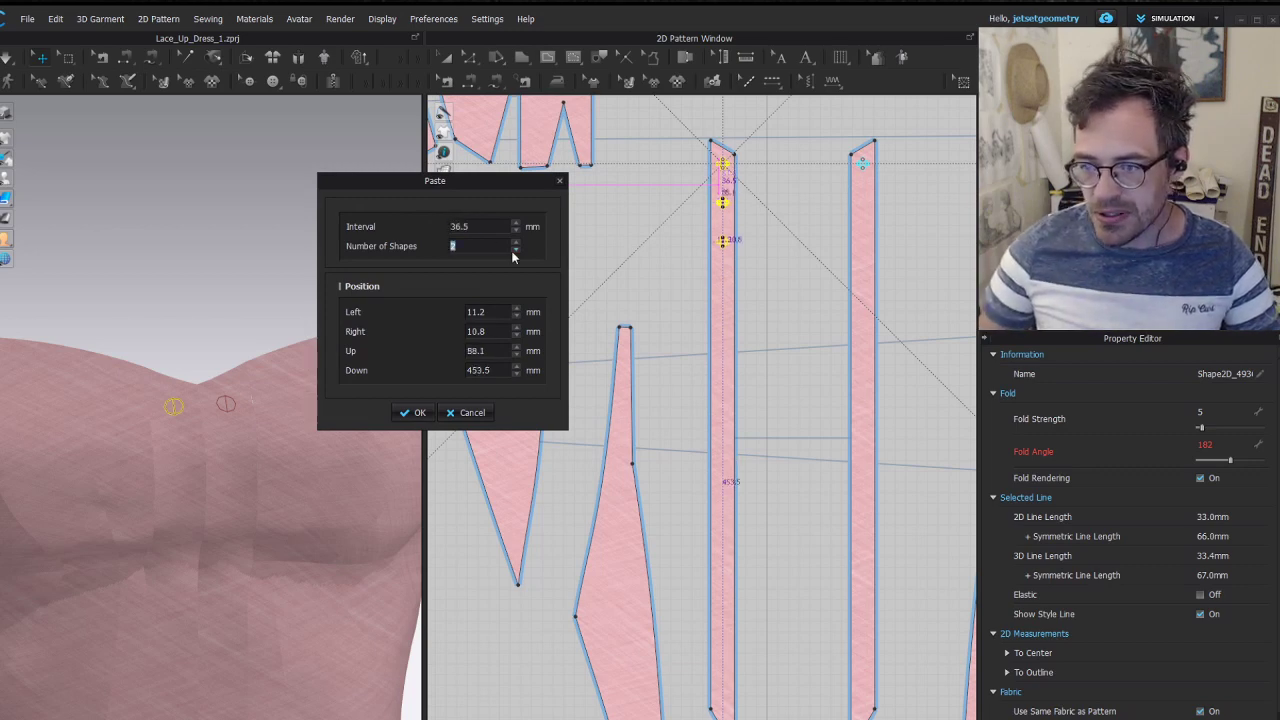
scroll(514, 252, up, 12)
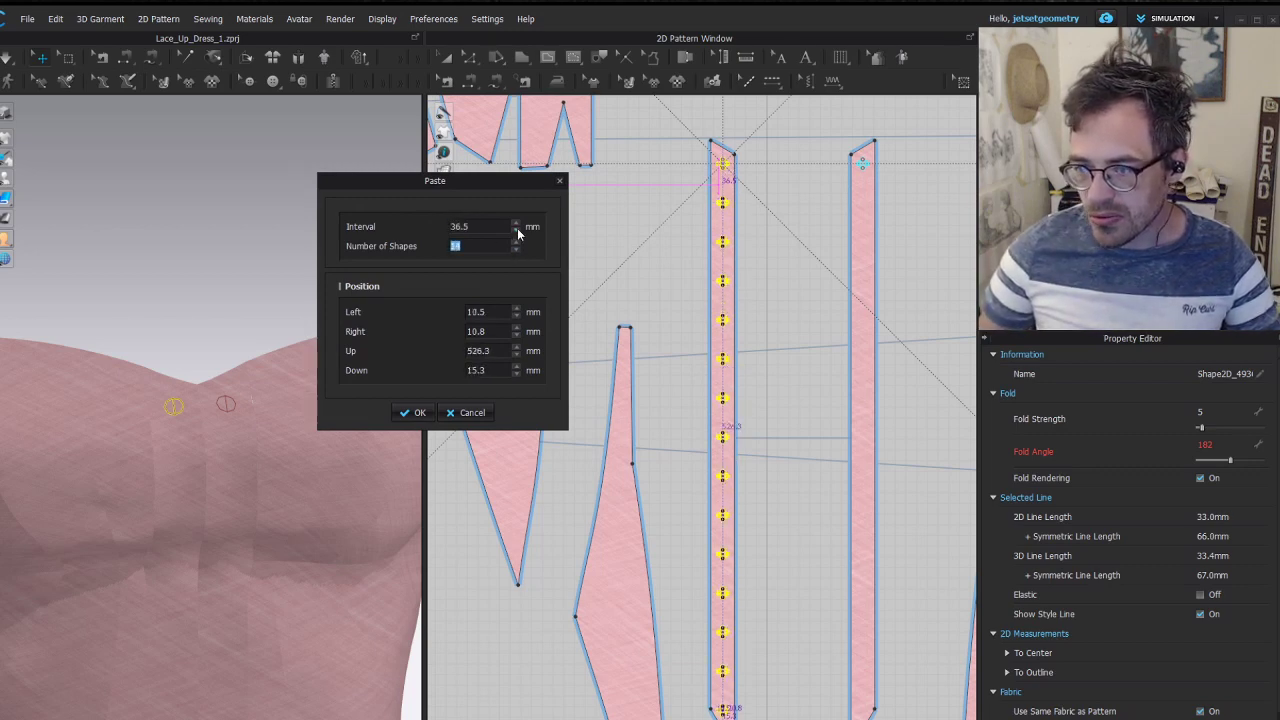
scroll(516, 230, down, 12)
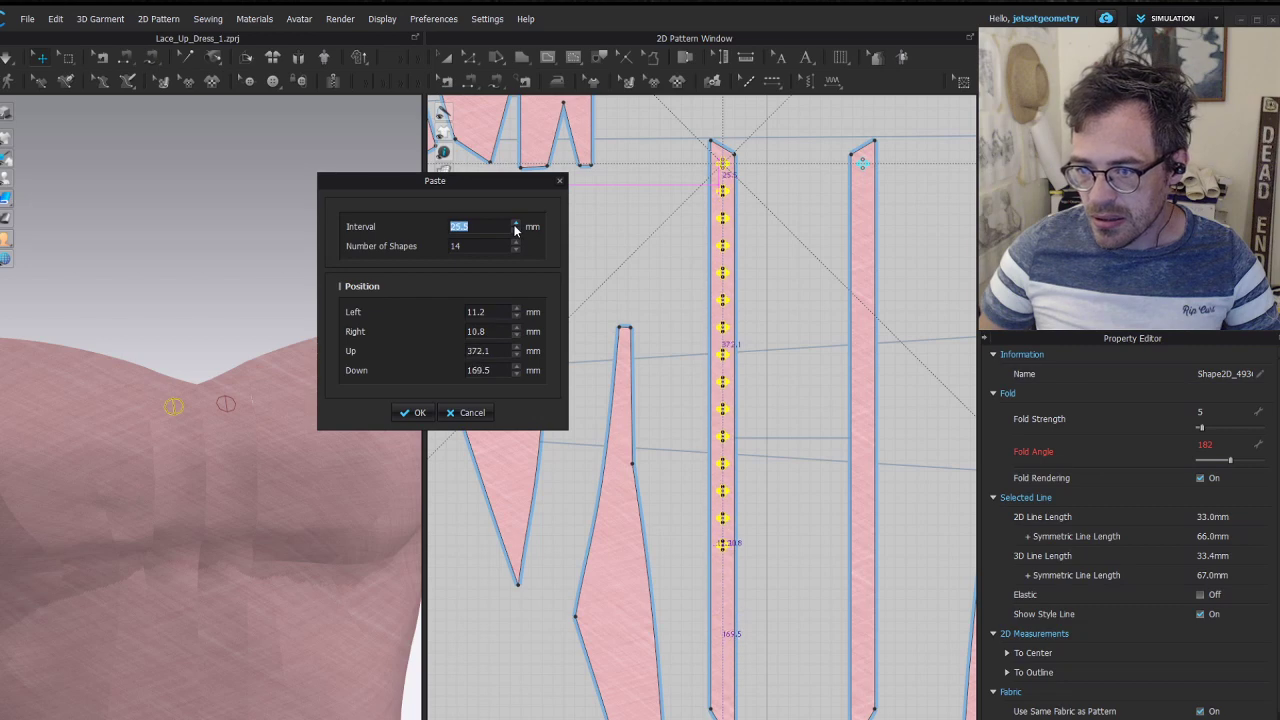
scroll(517, 256, up, 8)
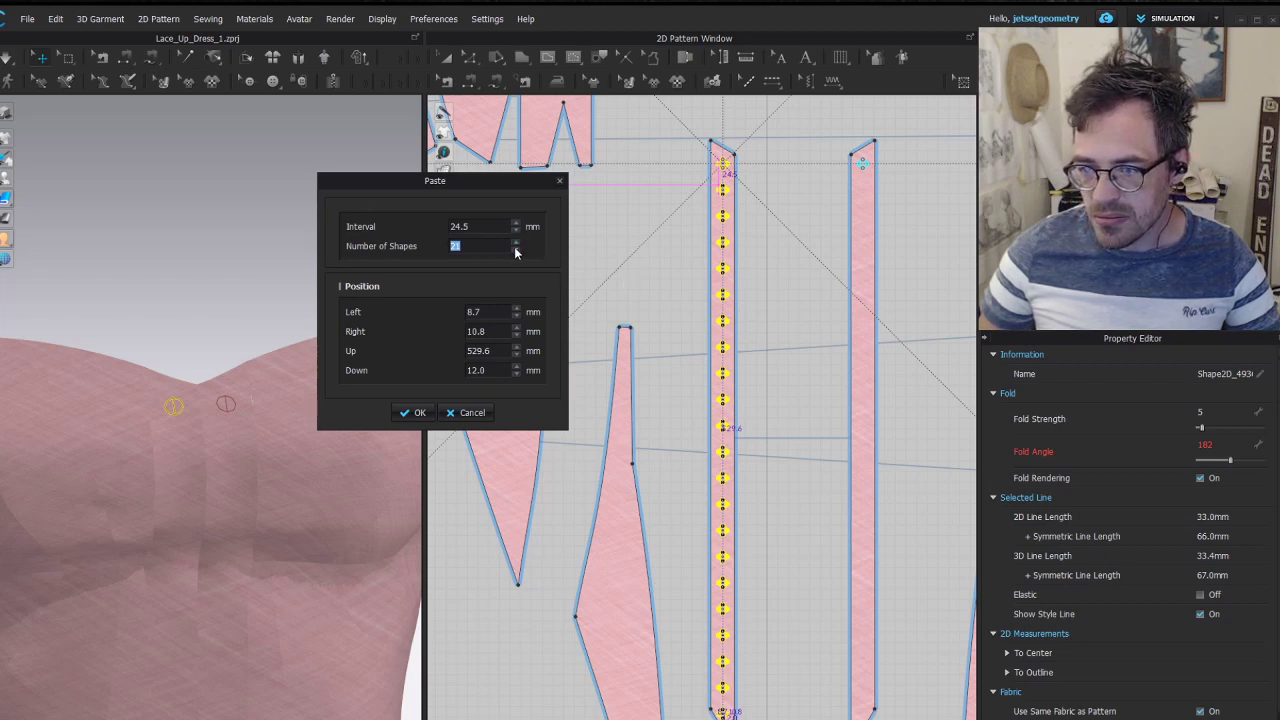
scroll(516, 253, down, 1)
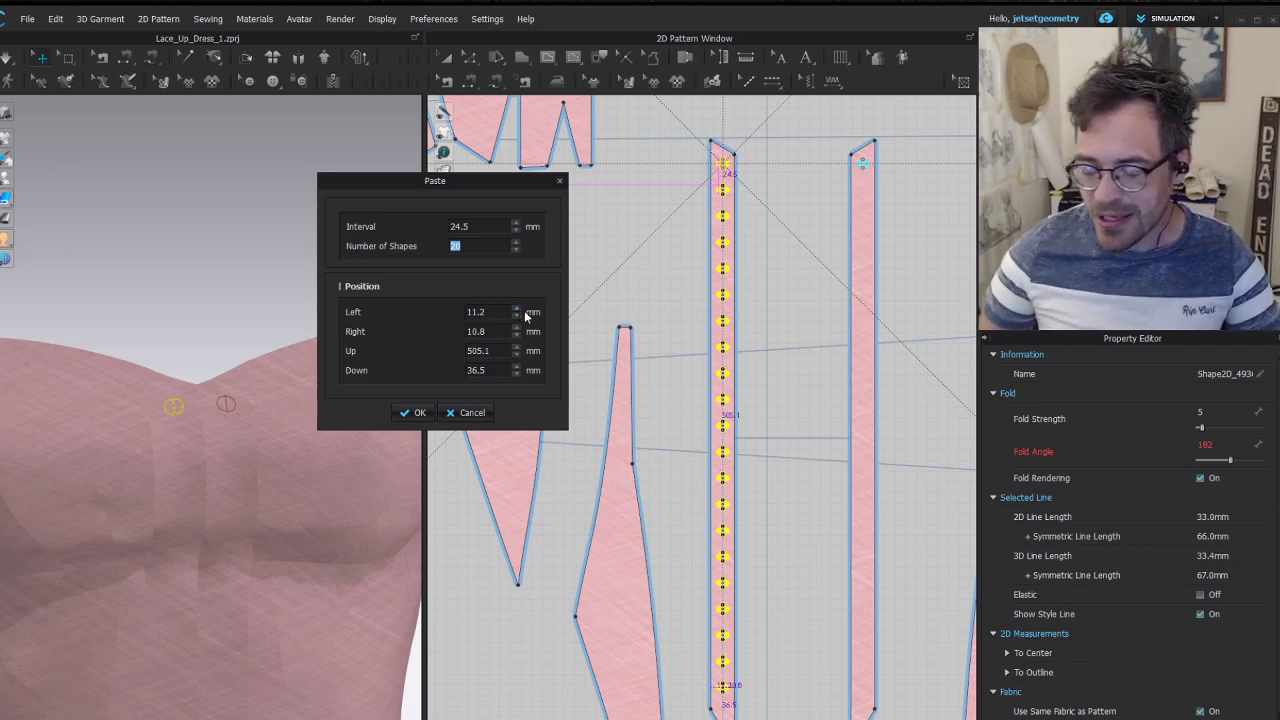
click(412, 414)
scroll(808, 400, down, 3)
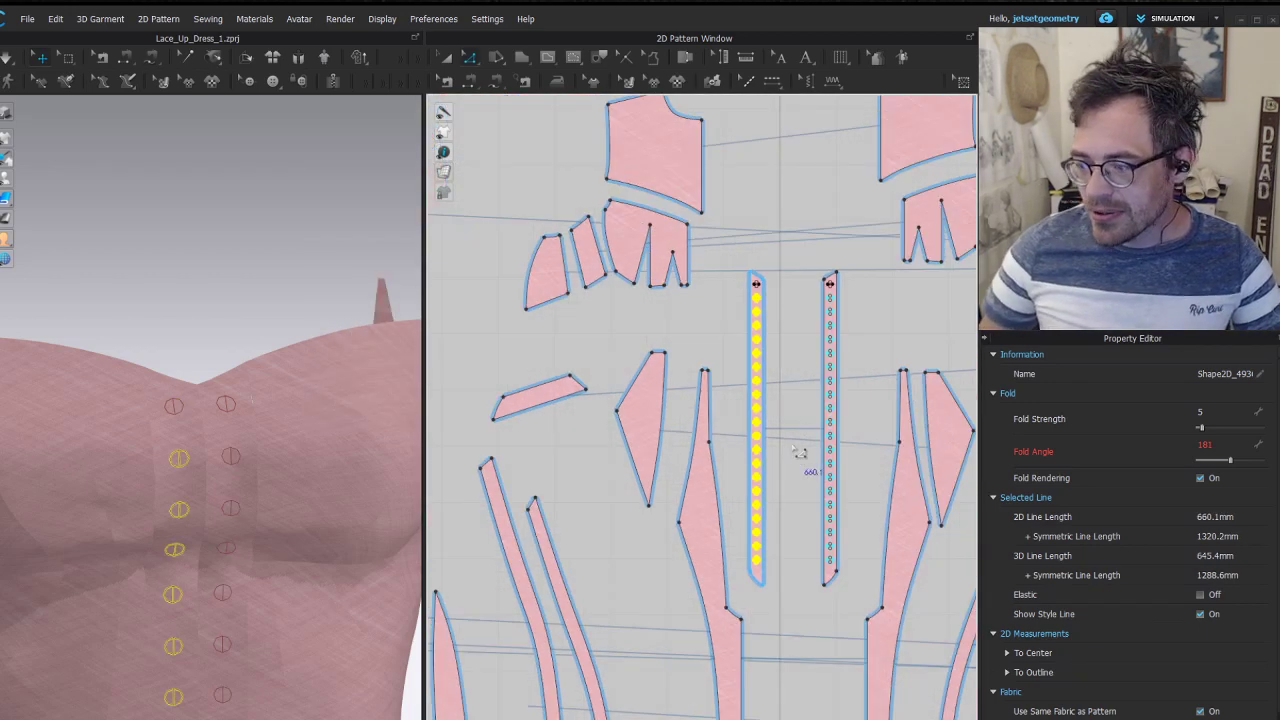
scroll(760, 330, up, 5)
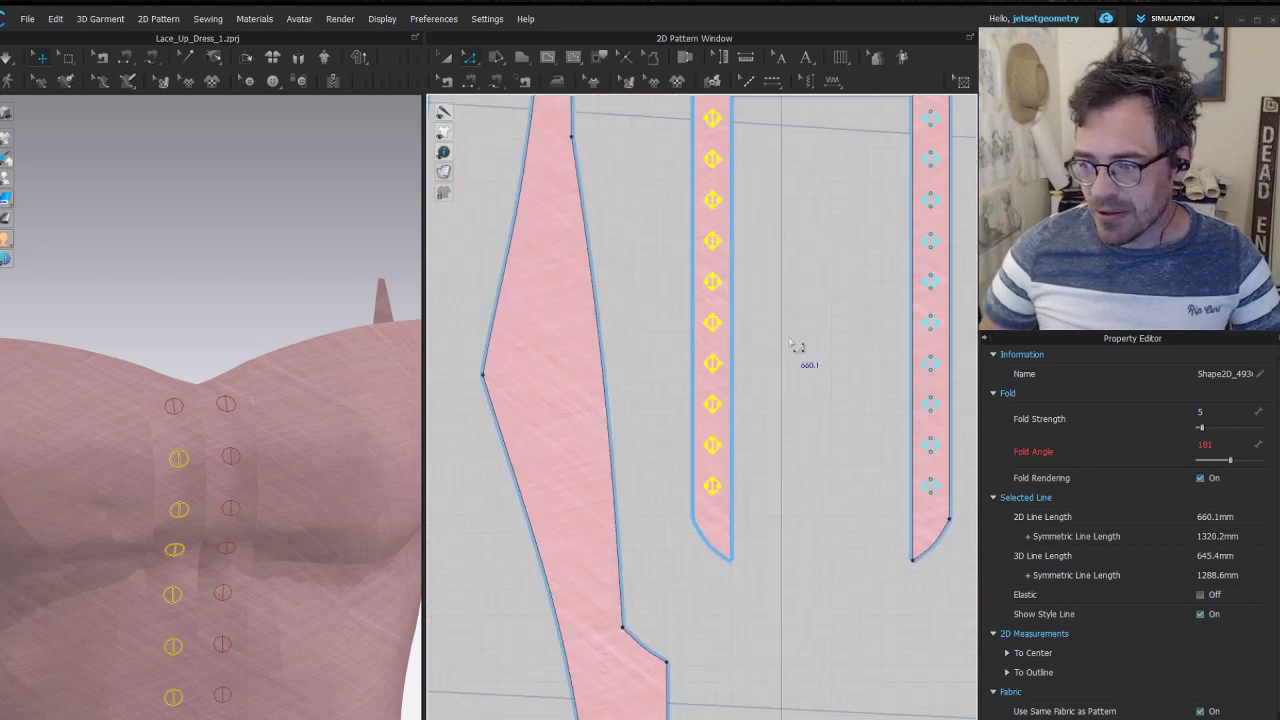
click(800, 366)
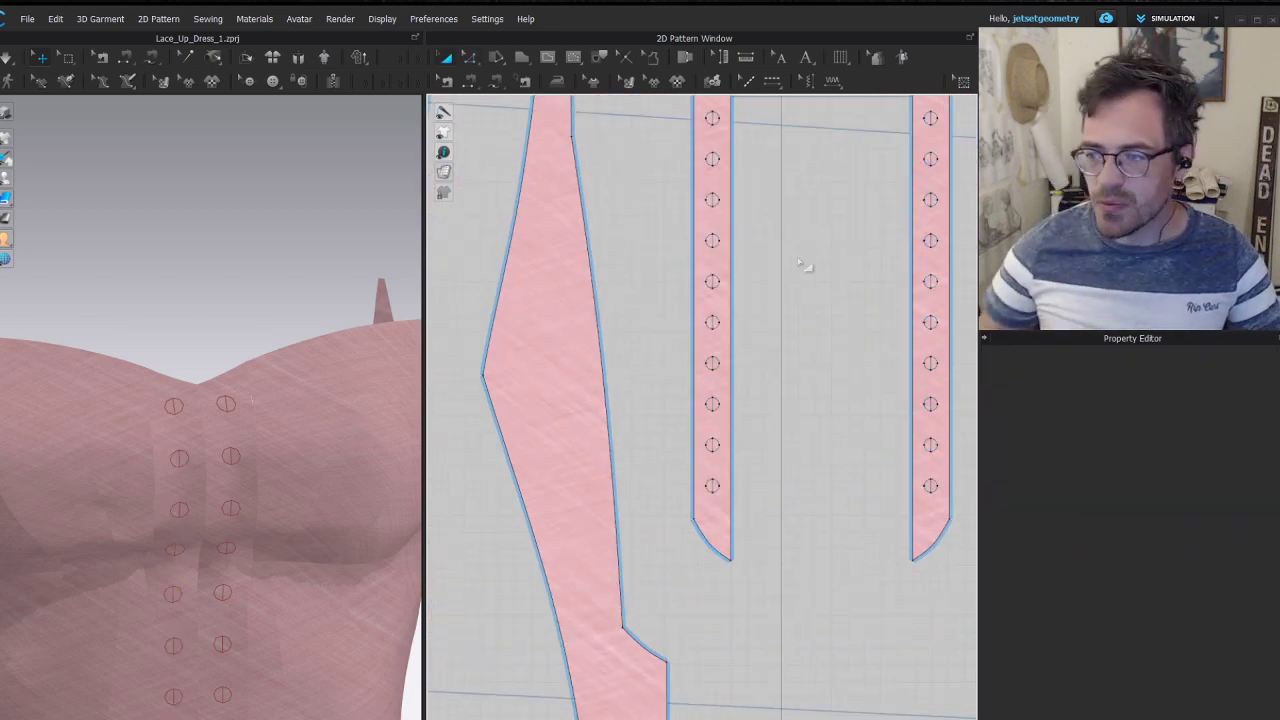
Select every eyelet circle and line in the strip and try to cut the pattern along them
middle_drag(778, 274, 754, 168)
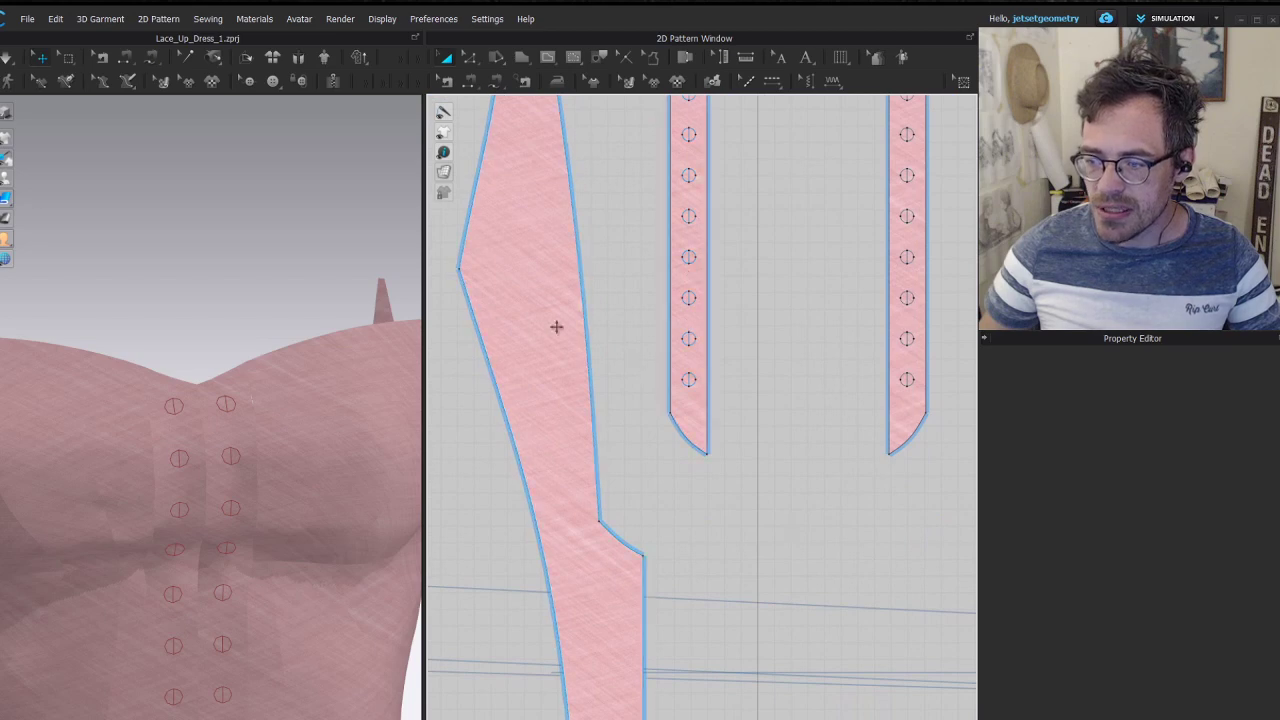
right_drag(556, 326, 708, 609)
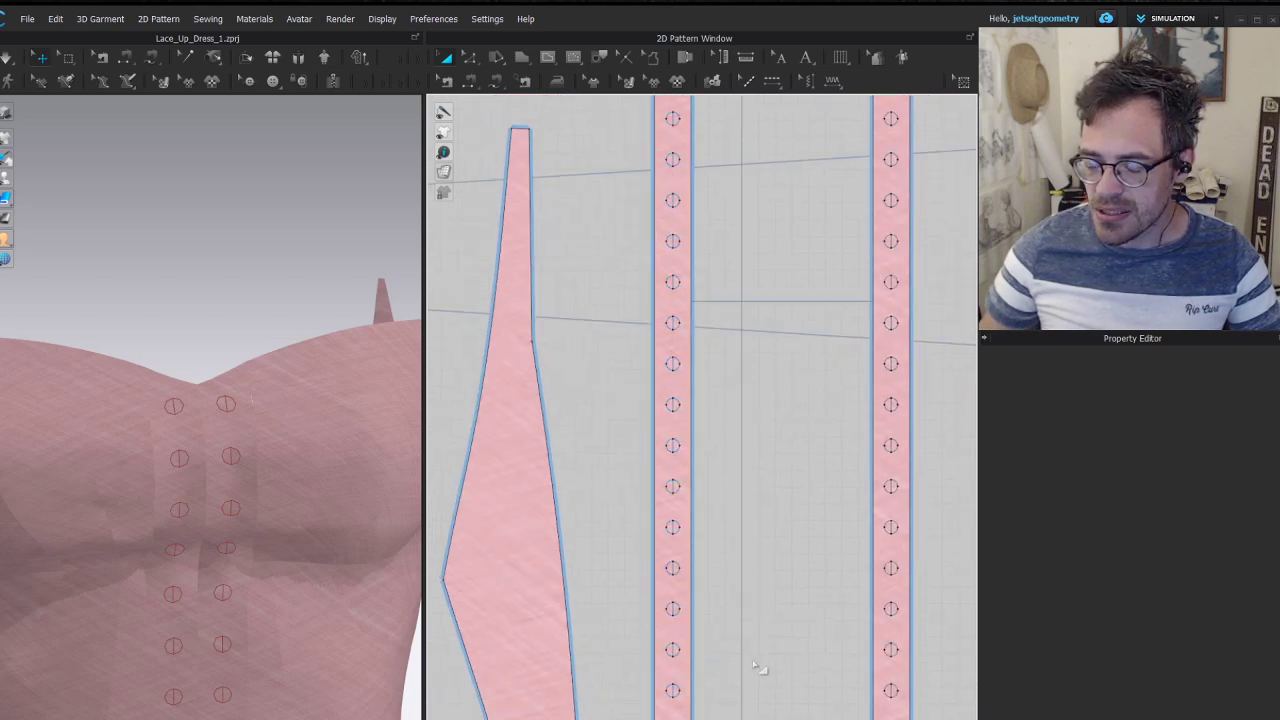
right_drag(755, 665, 757, 387)
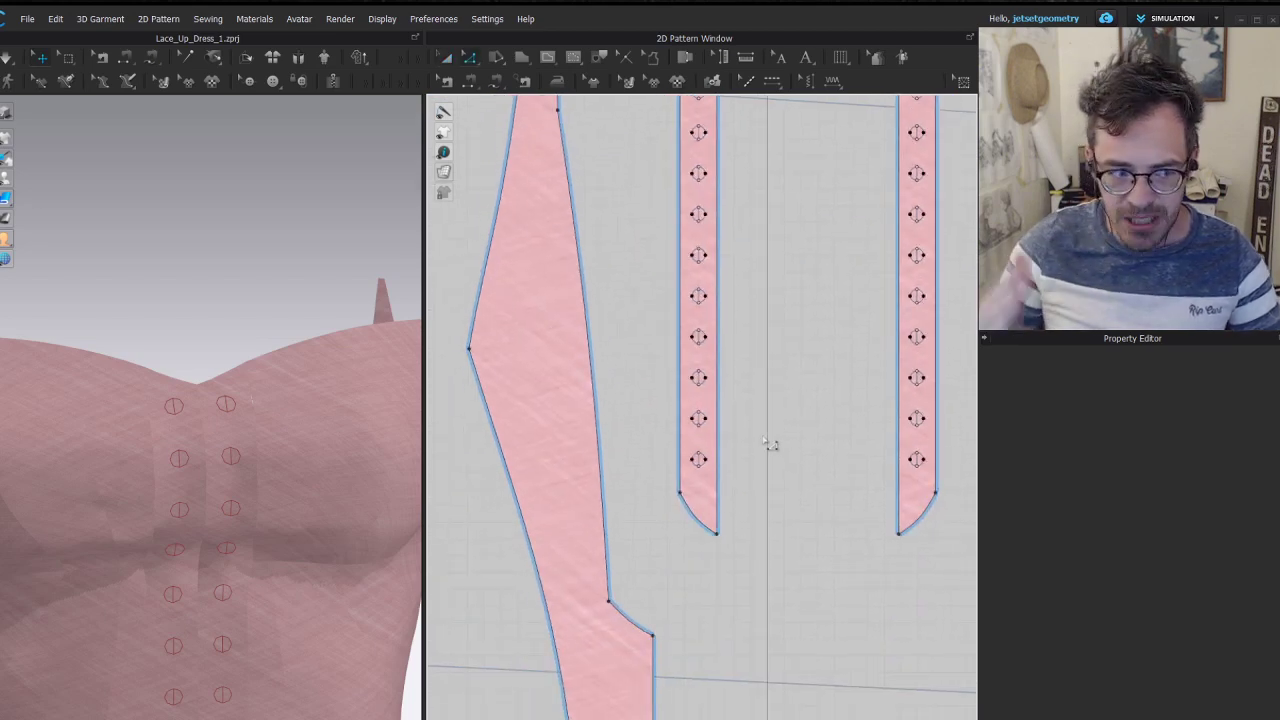
scroll(729, 463, up, 5)
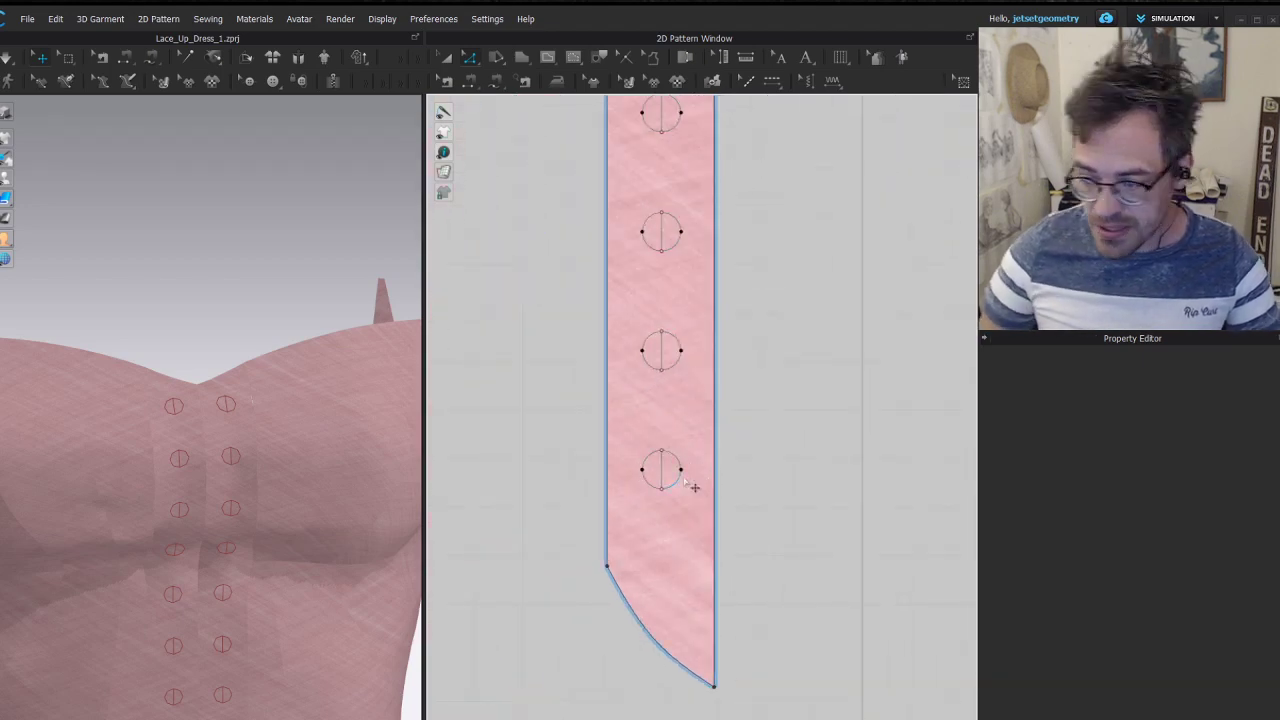
click(684, 495)
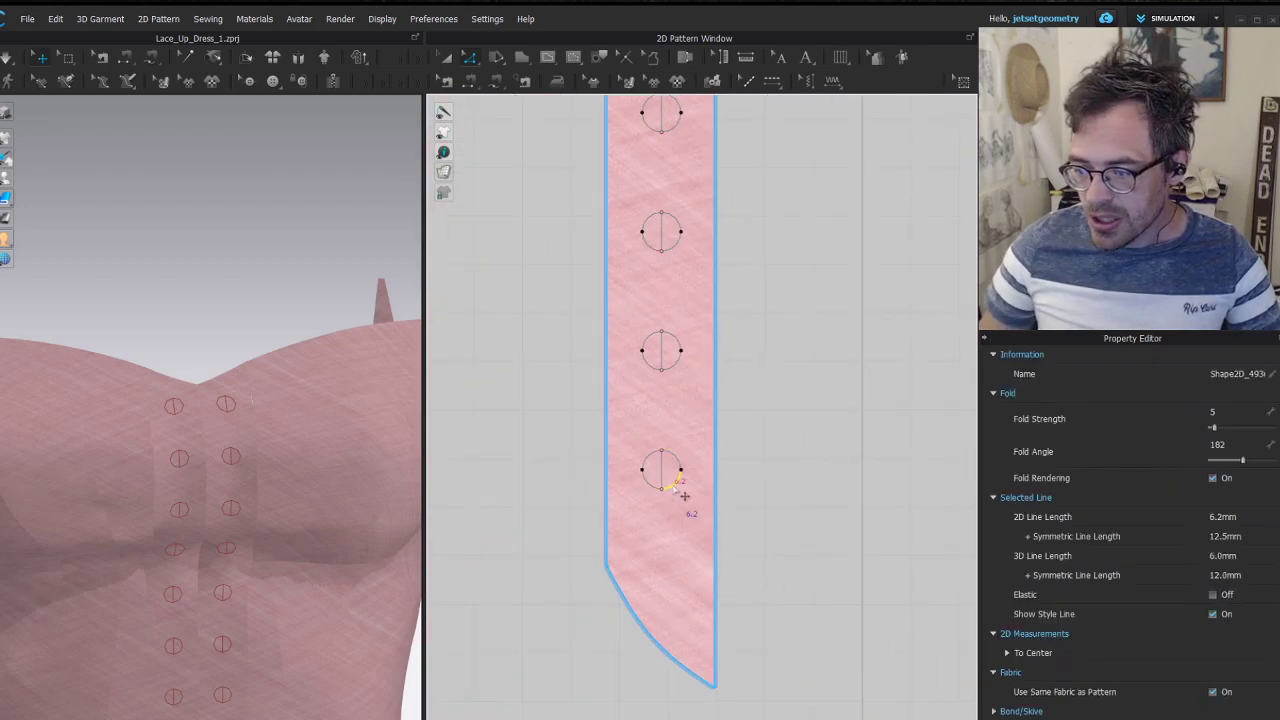
double_click(683, 496)
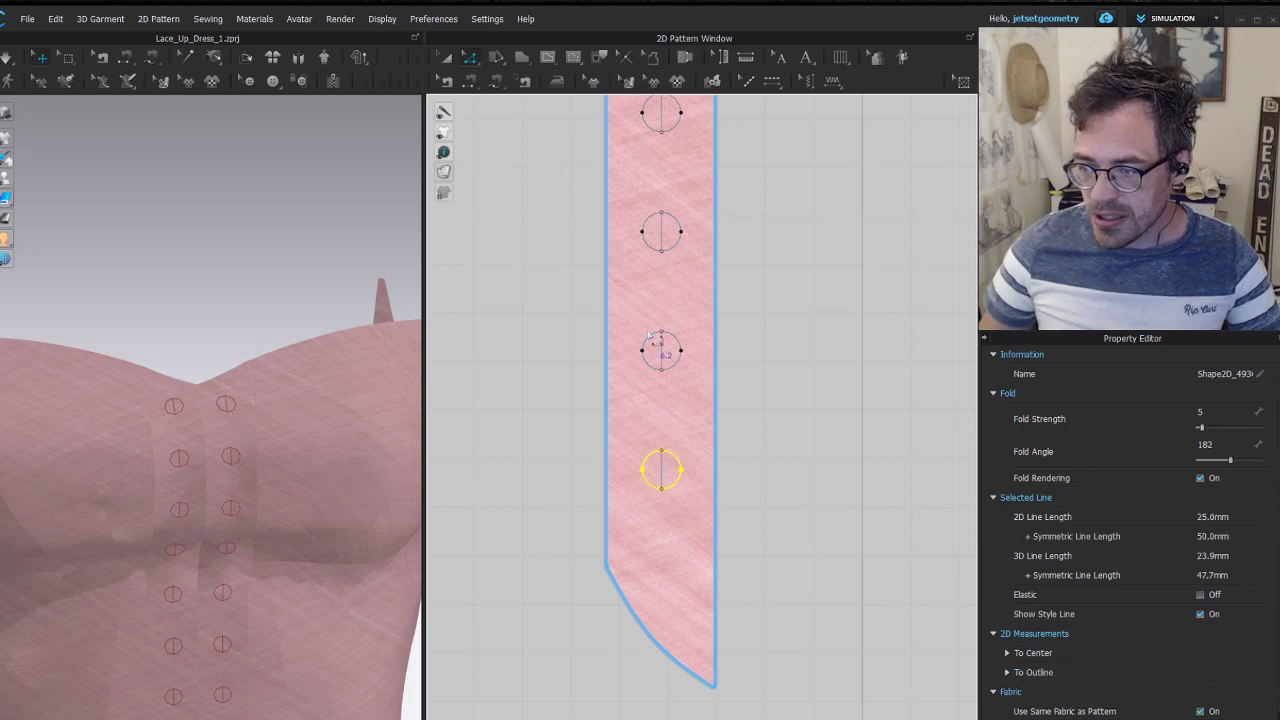
key(ctrl+a)
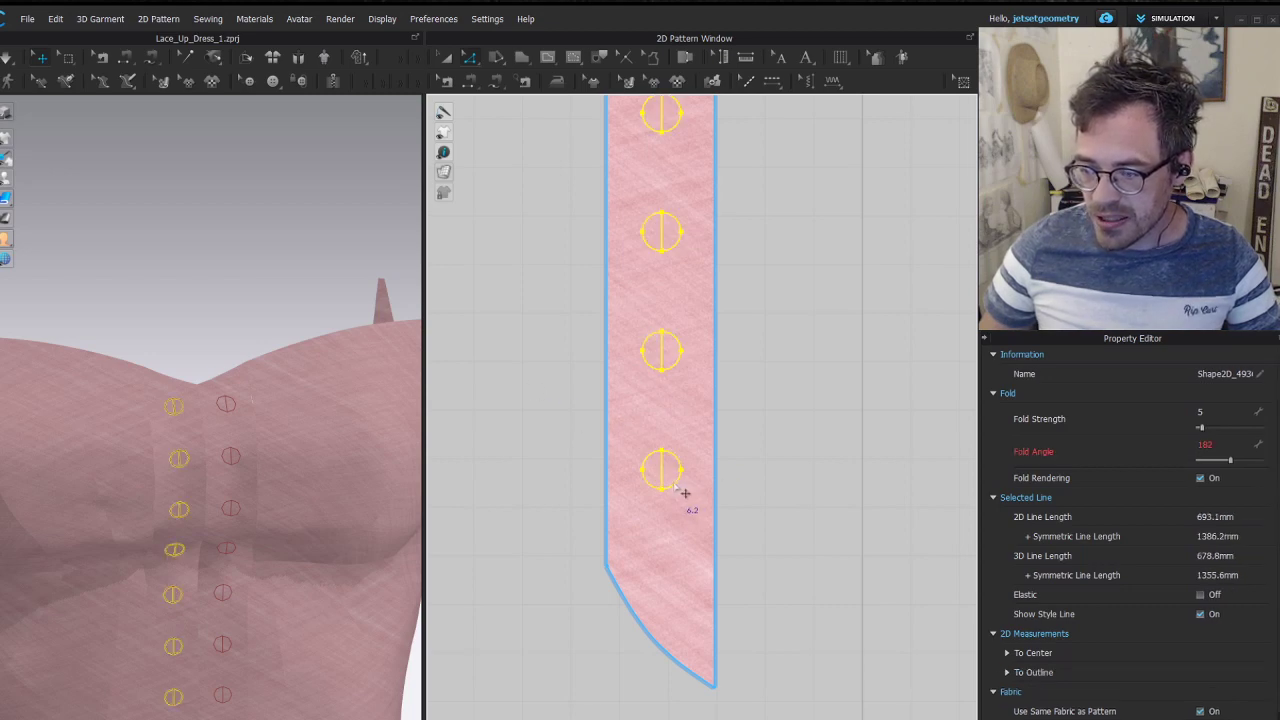
scroll(717, 308, down, 5)
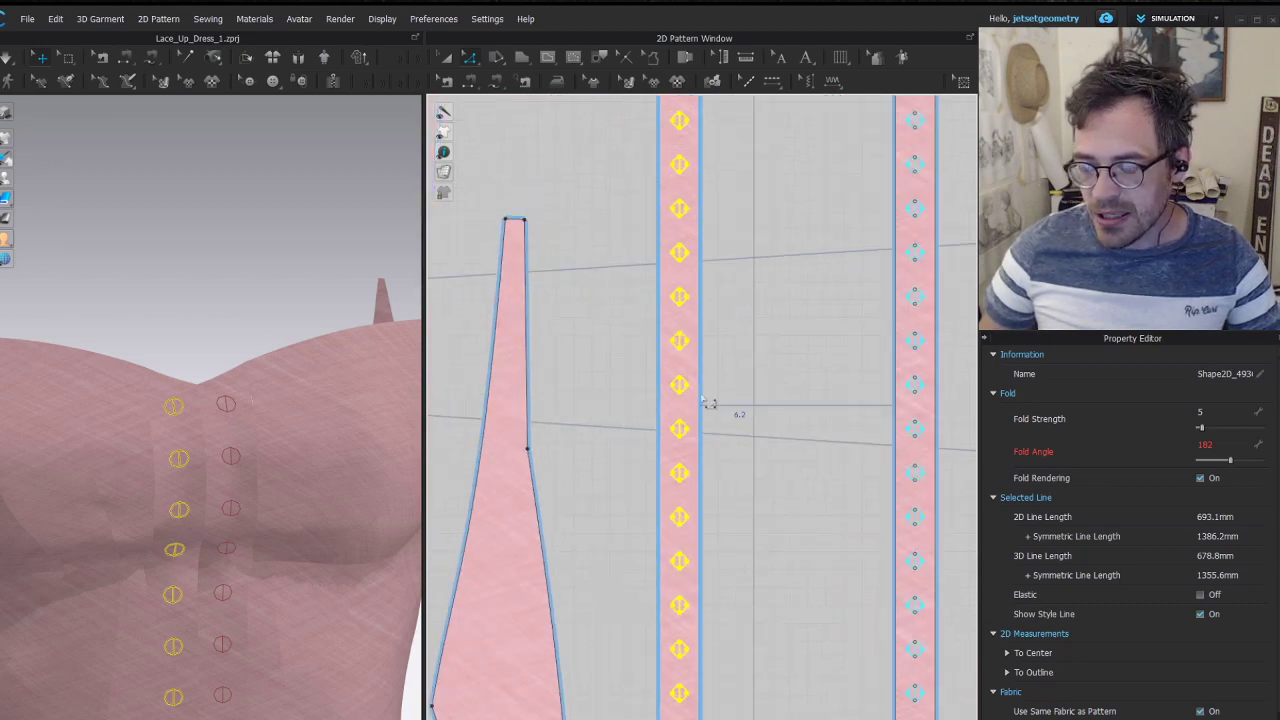
double_click(778, 406)
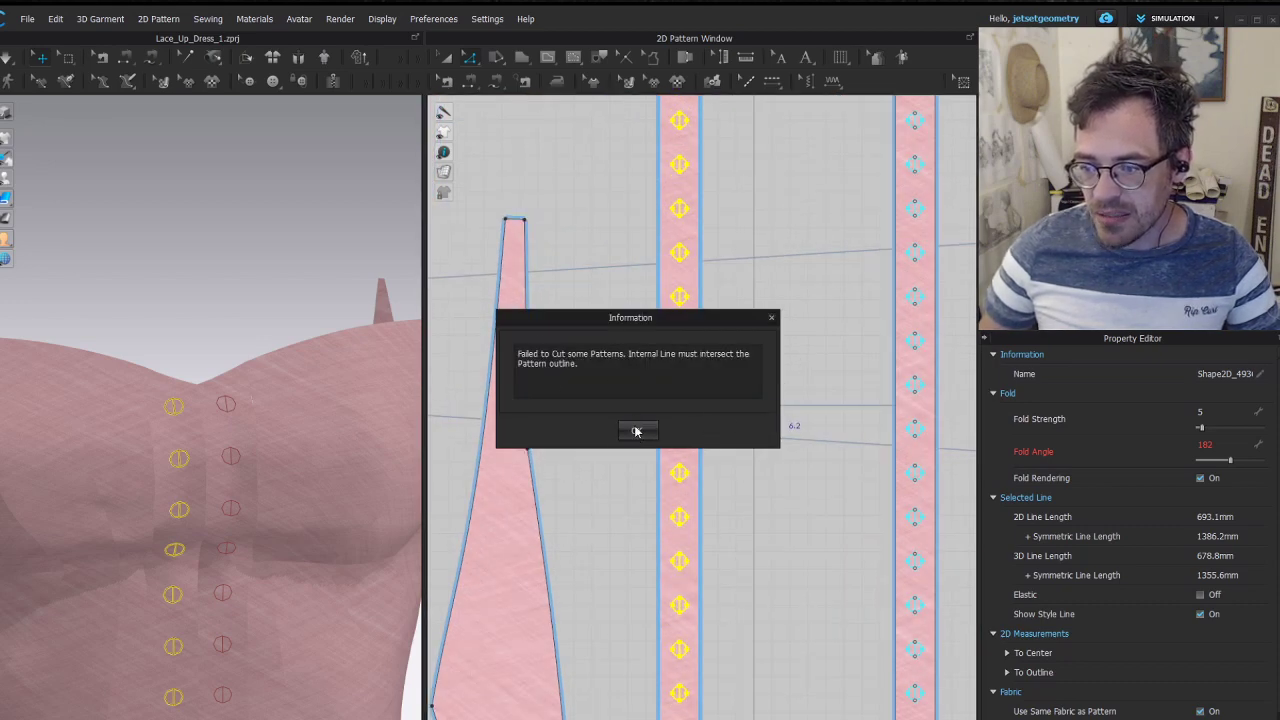
click(634, 426)
scroll(673, 250, up, 4)
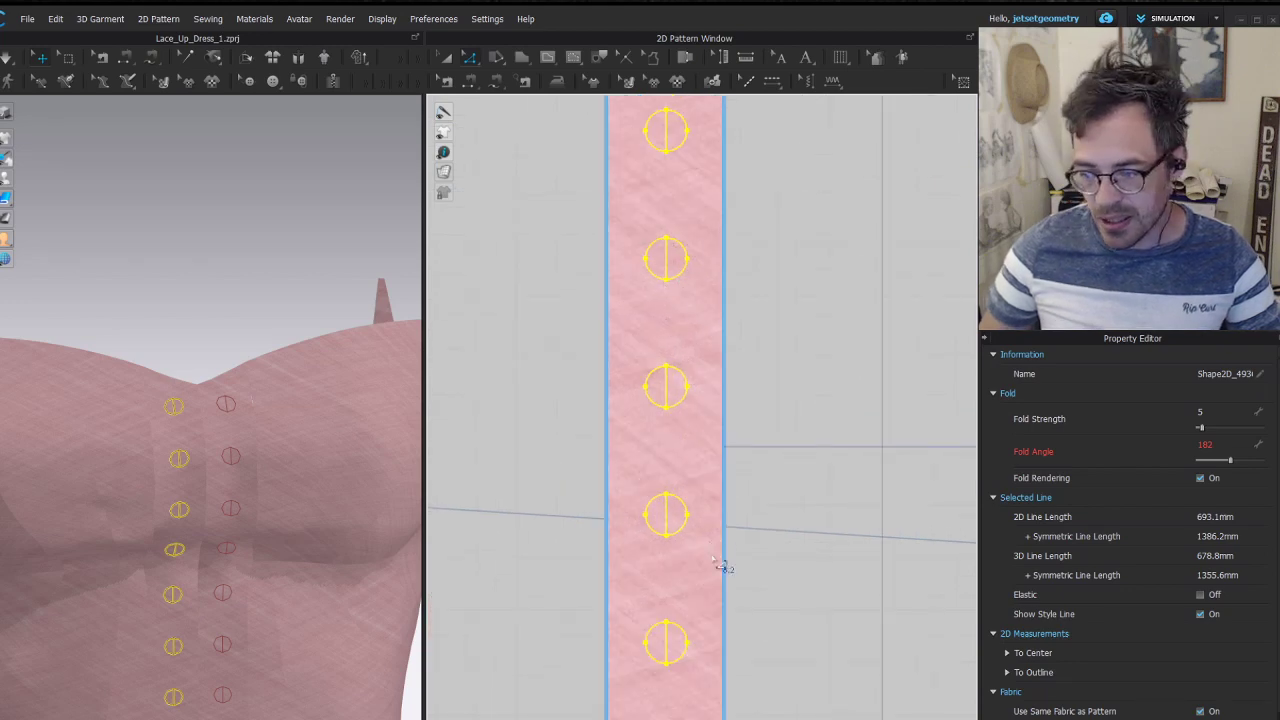
scroll(745, 620, down, 3)
click(752, 667)
Select all internal lines that share the fold angle of the strip's lowest circle
scroll(745, 490, up, 4)
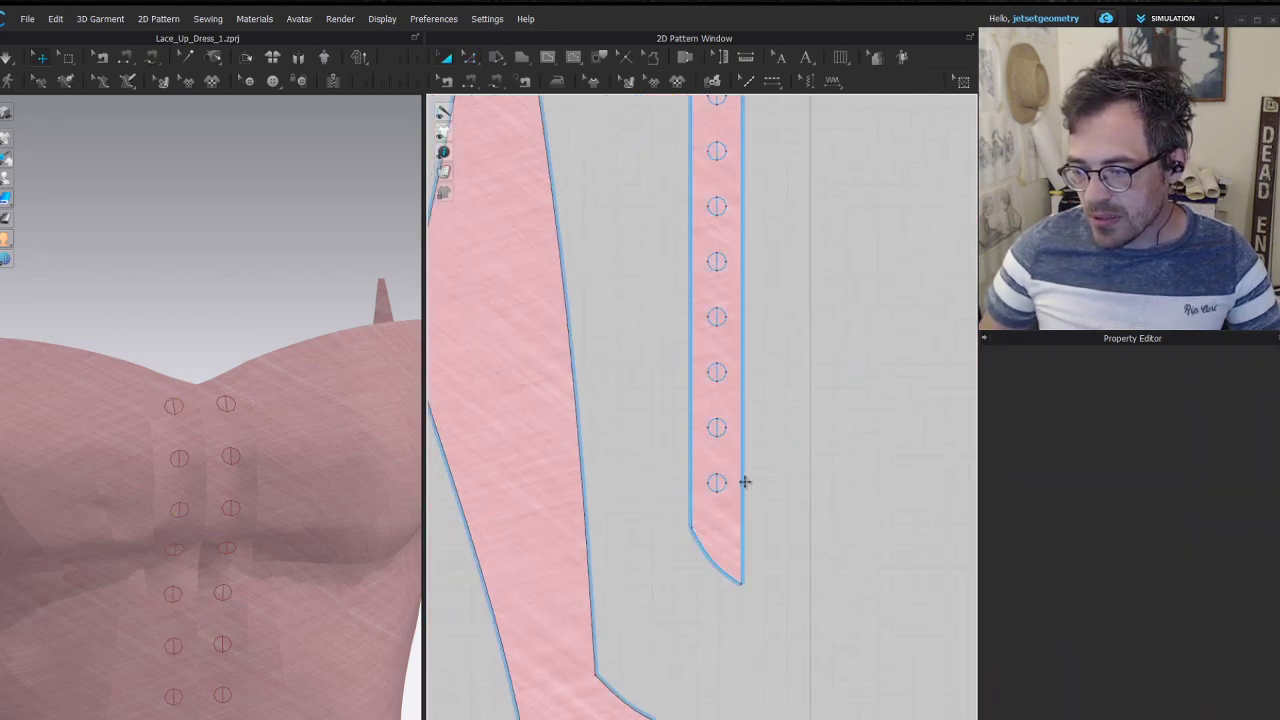
click(706, 490)
right_click(706, 490)
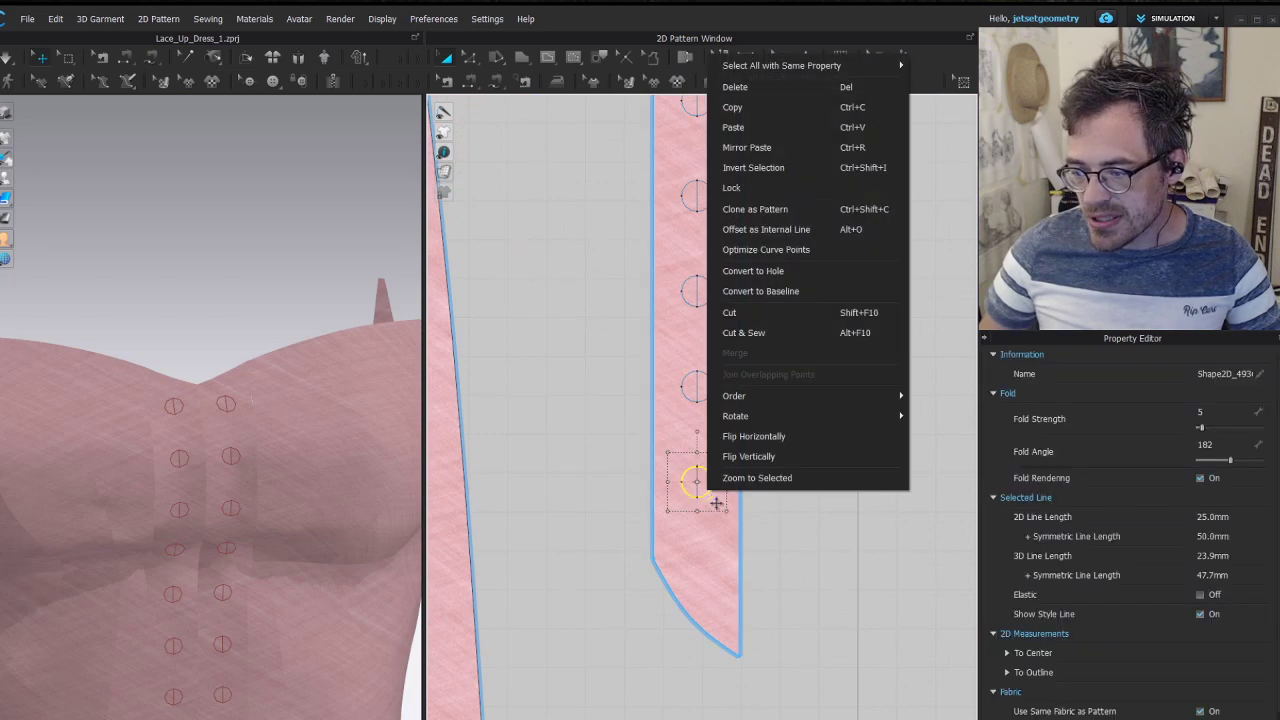
mouse_move(805, 68)
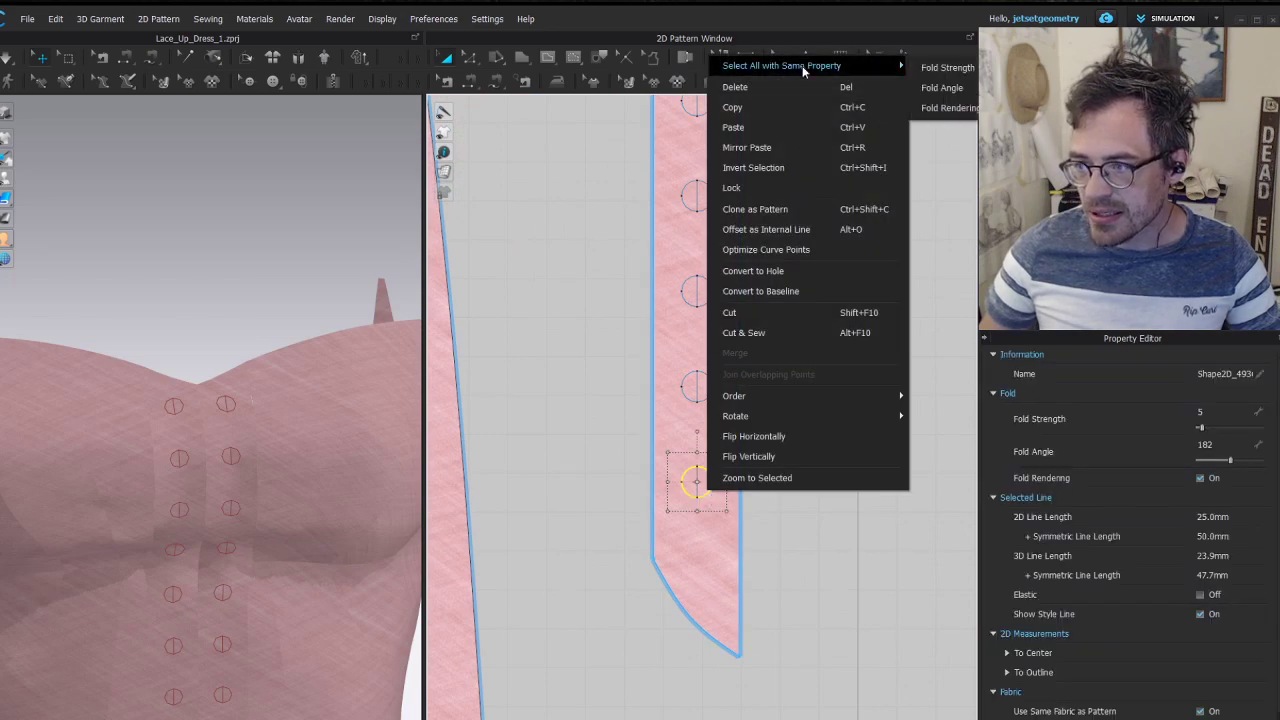
click(945, 88)
Examine the selected circles along both centre-front strips and clear the selection
scroll(806, 403, down, 5)
scroll(838, 365, up, 6)
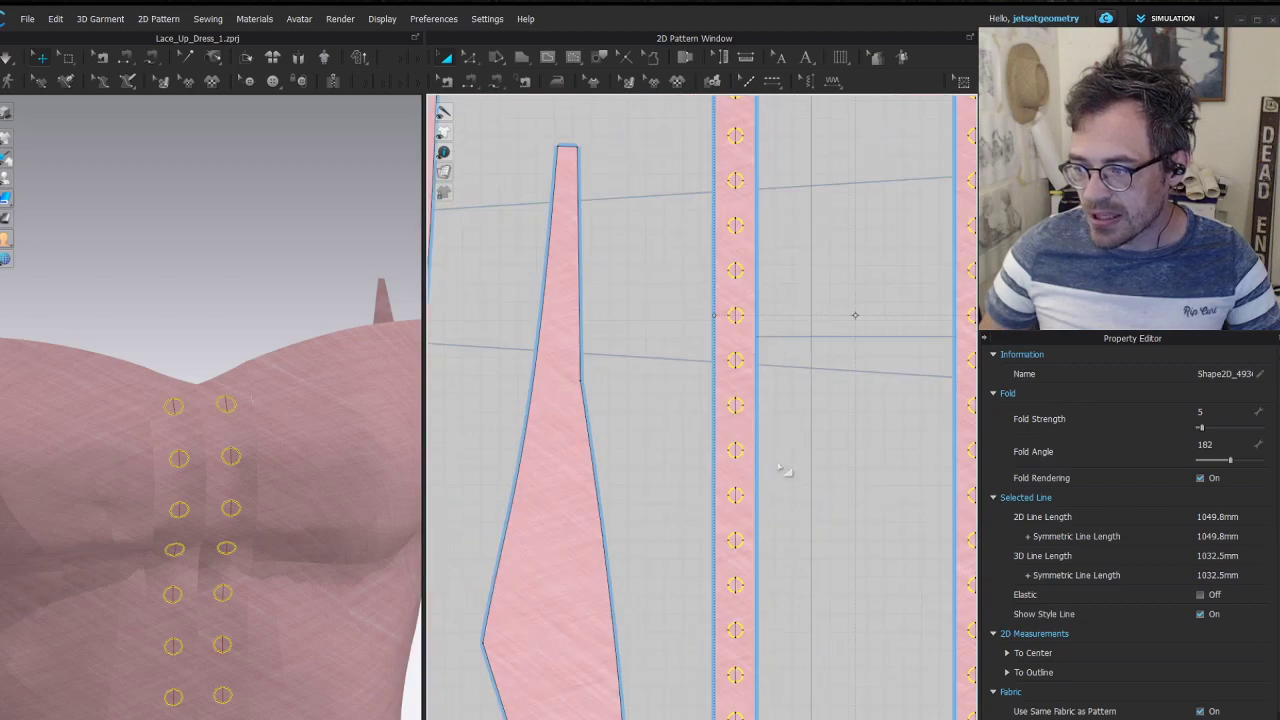
scroll(730, 490, down, 1)
scroll(740, 530, down, 3)
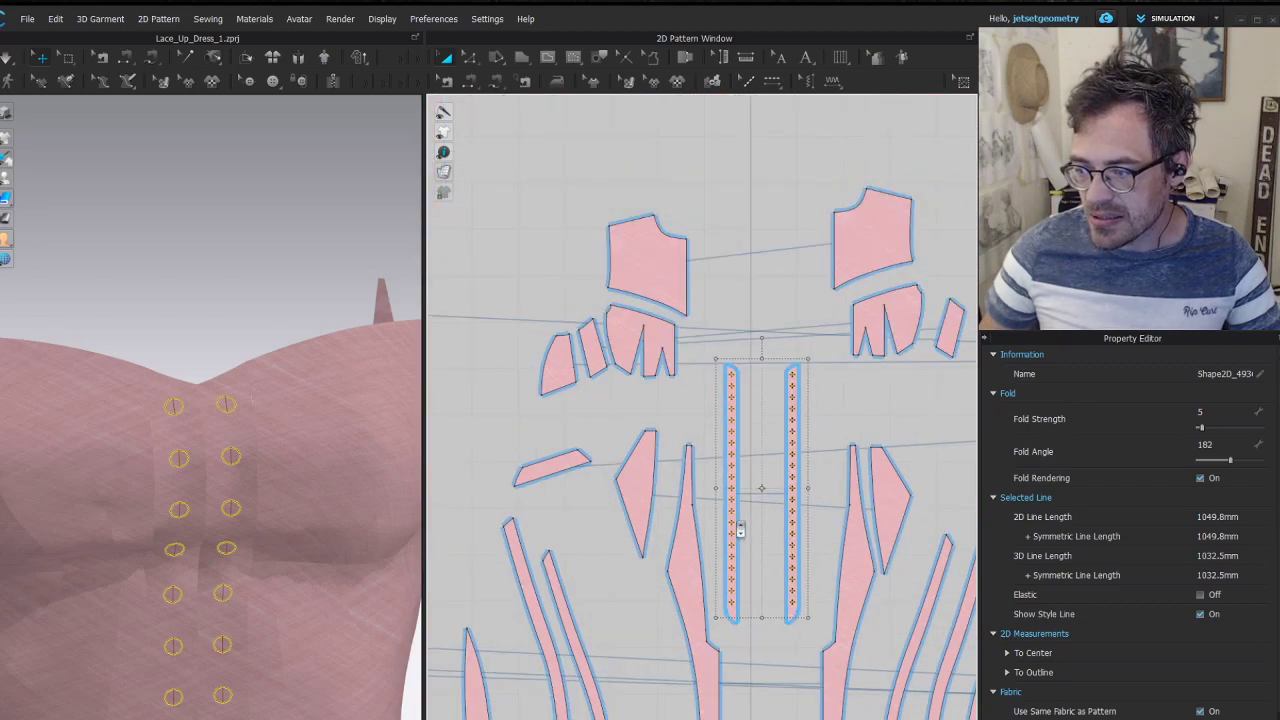
scroll(737, 528, up, 3)
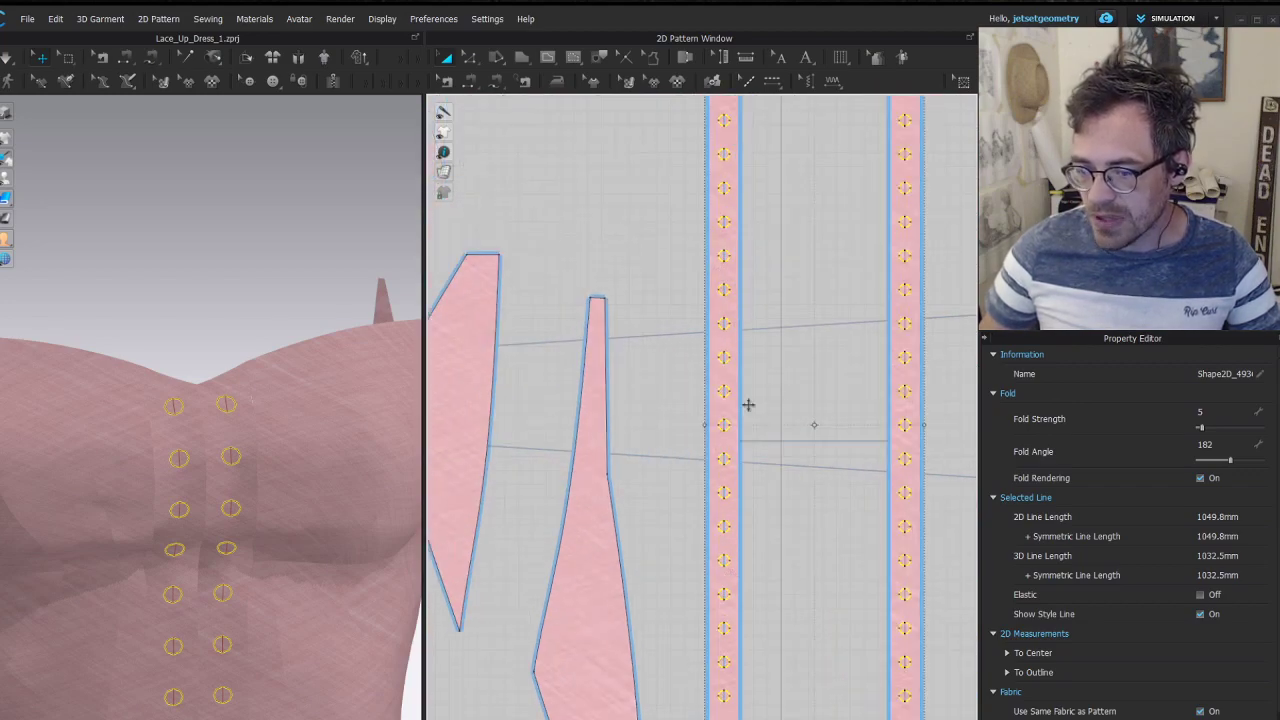
scroll(717, 350, up, 2)
scroll(800, 303, down, 3)
middle_drag(838, 338, 641, 324)
click(806, 292)
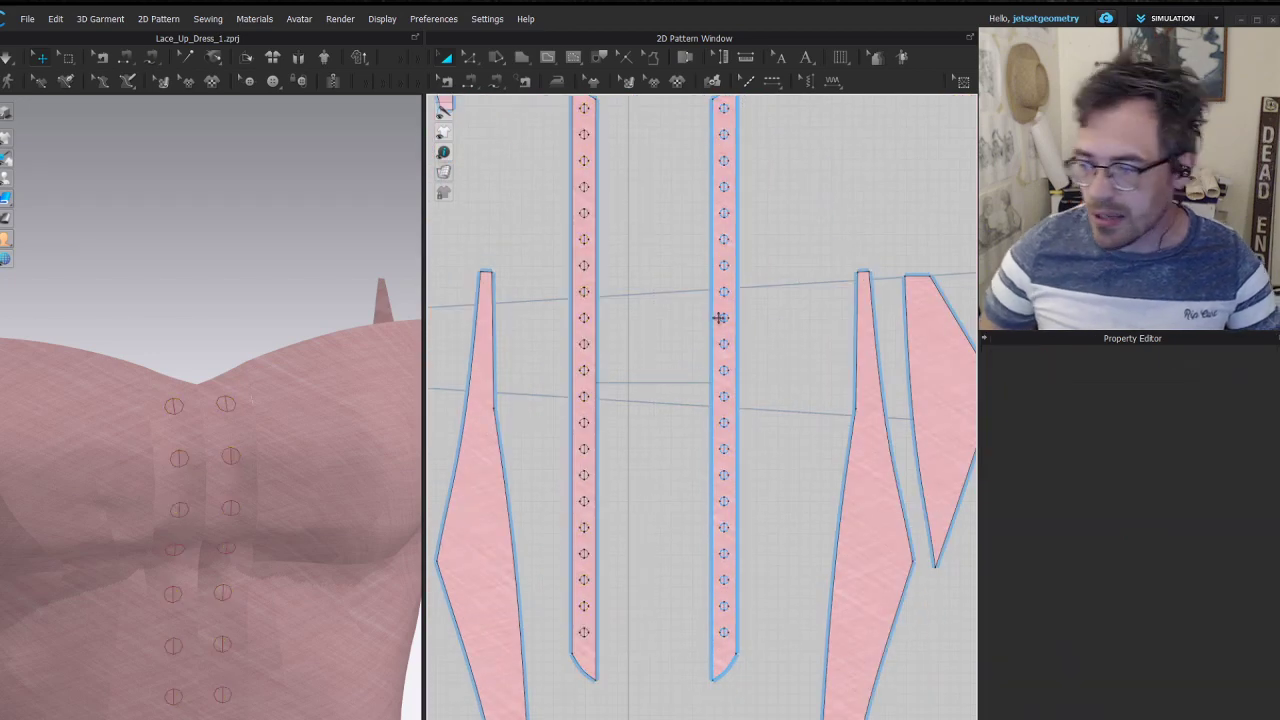
Select the right-hand centre-front strip and remove its linked editing with the mirrored strip
click(719, 318)
scroll(351, 397, up, 3)
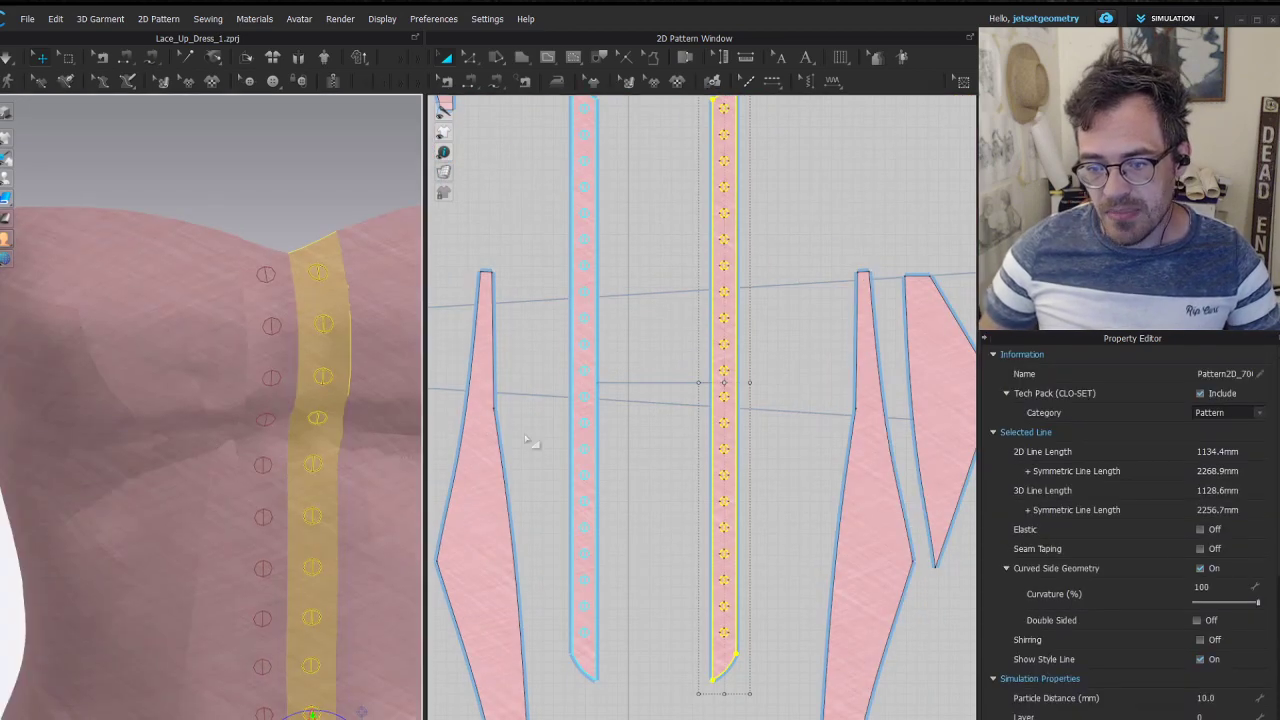
click(640, 360)
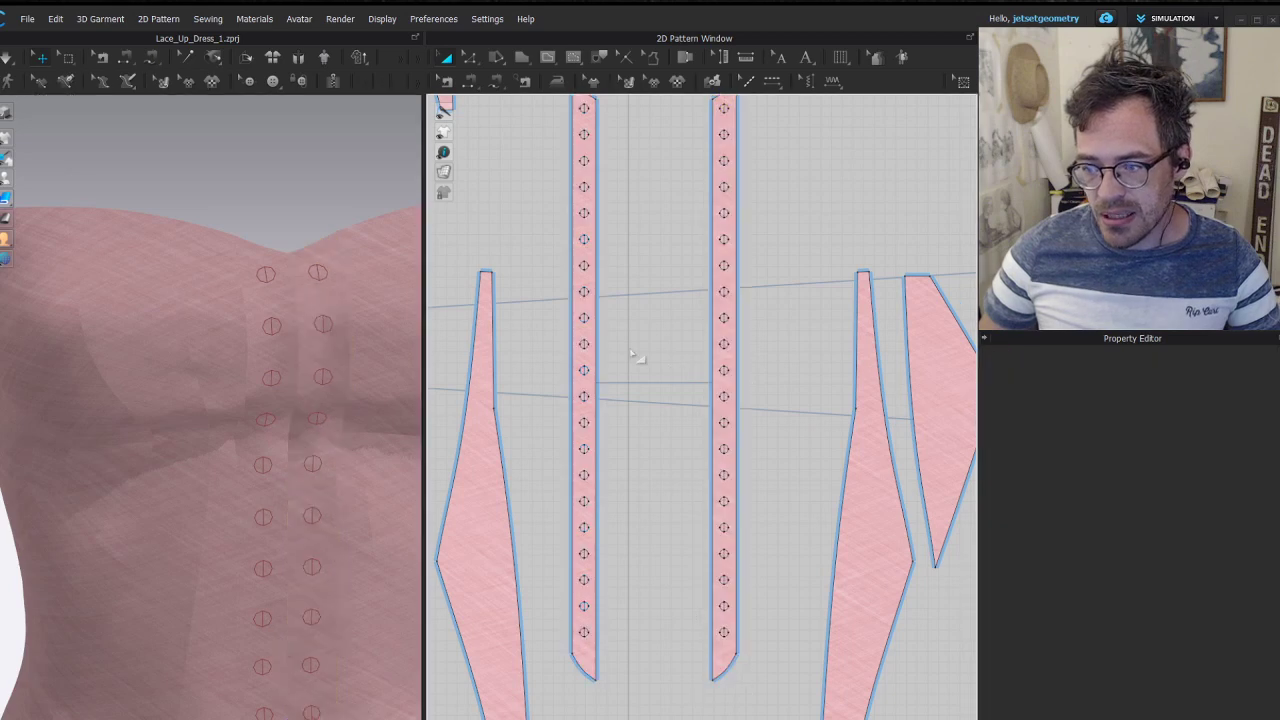
right_click(714, 311)
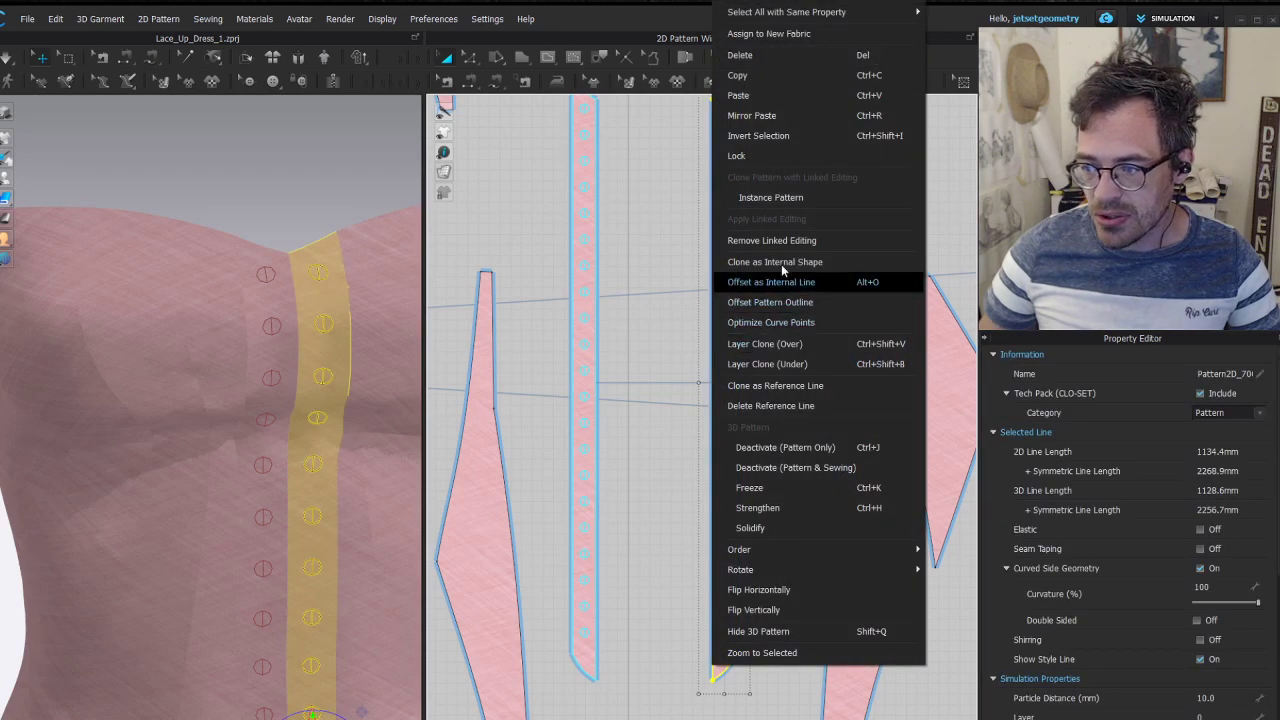
click(781, 240)
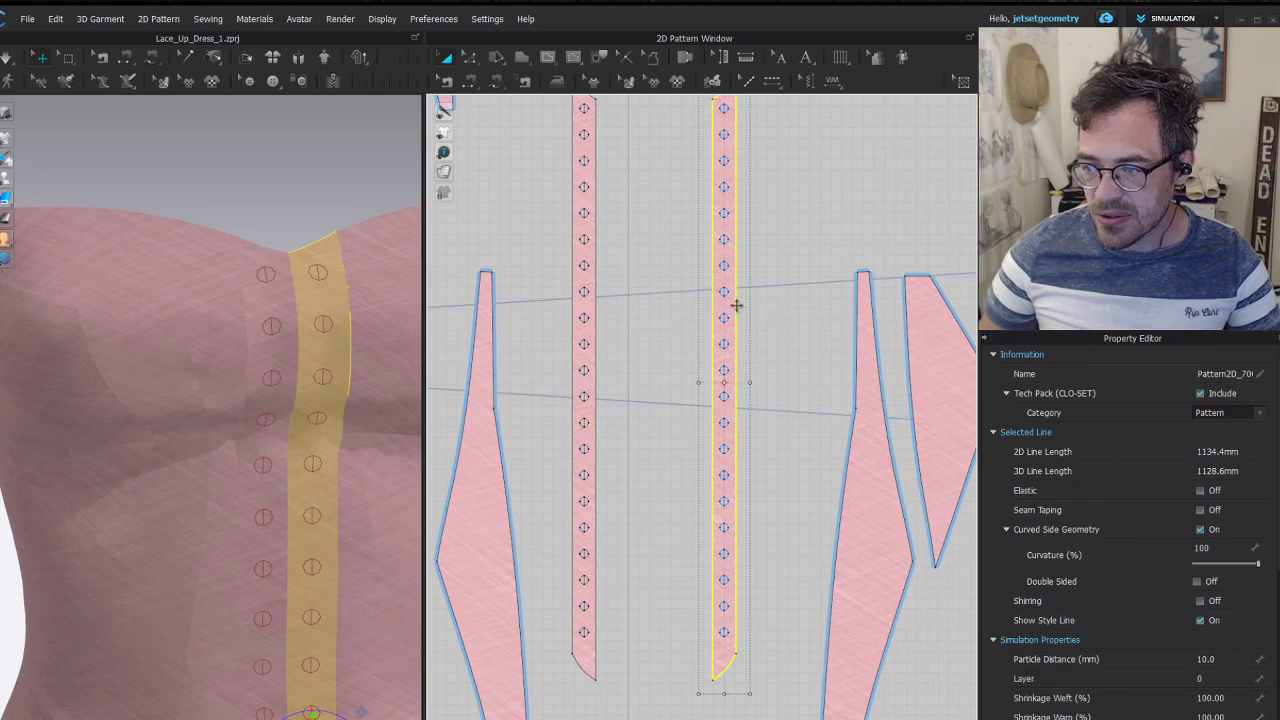
Move the right-hand centre-front strip farther away from the mirrored strip and clear the selection
drag(736, 305, 806, 309)
click(632, 393)
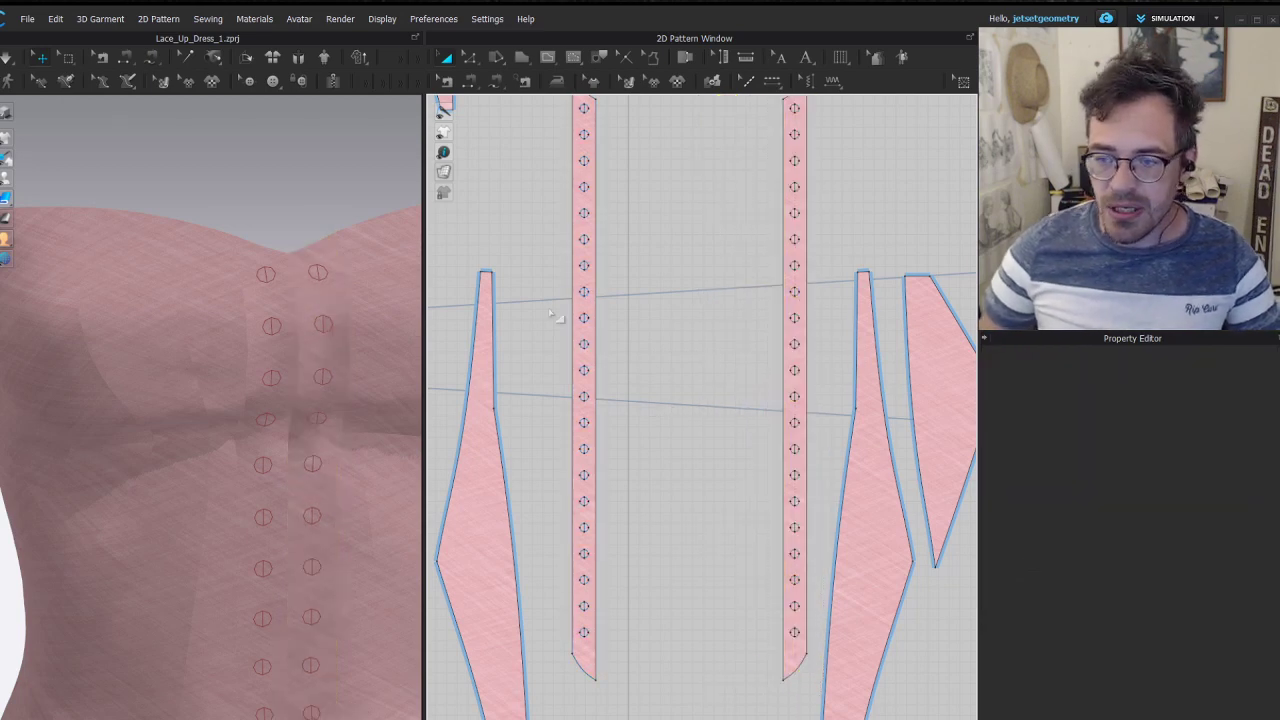
Select every eyelet circle on both centre-front strips by matching a property of the left strip's lowest circle
scroll(582, 500, up, 3)
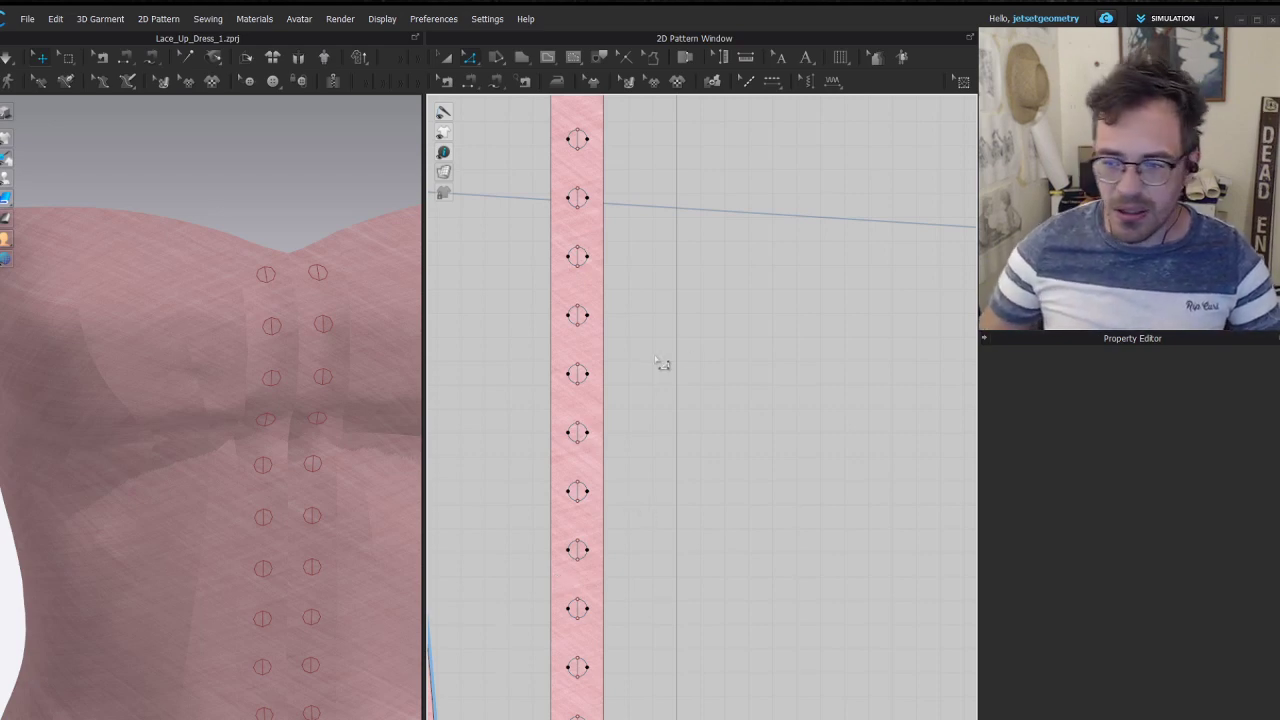
scroll(660, 364, down, 4)
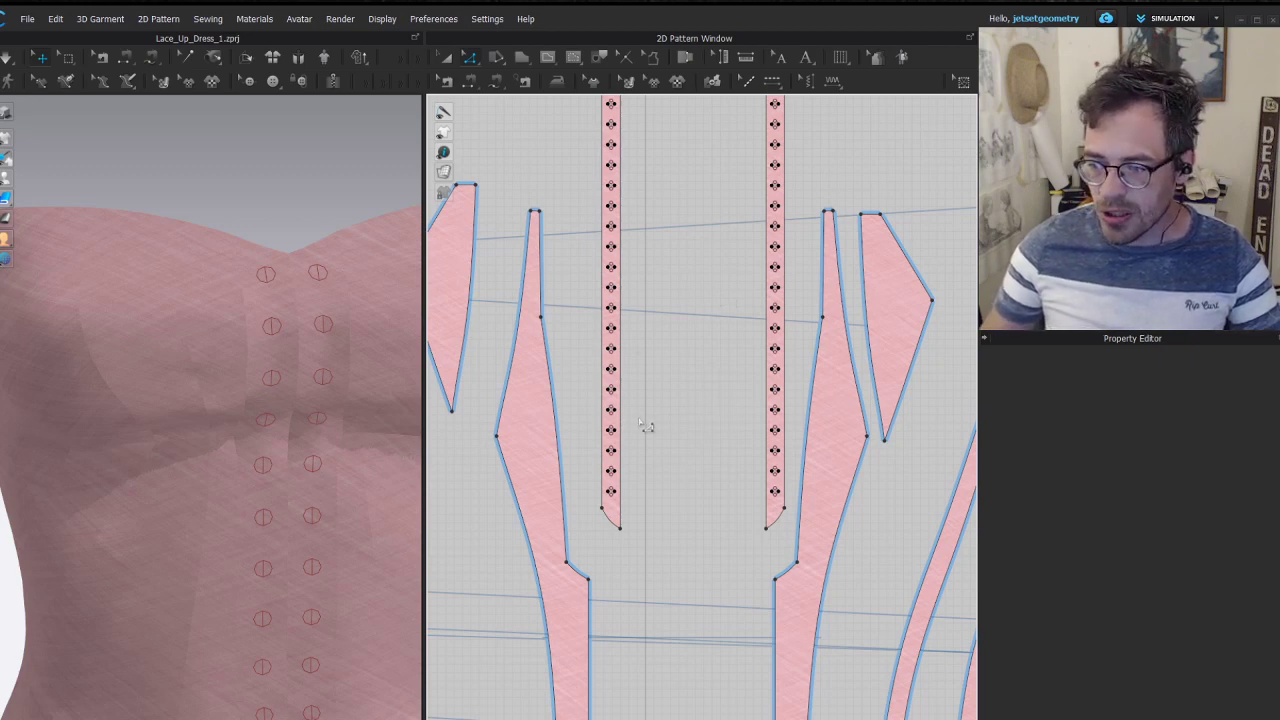
scroll(648, 428, up, 4)
scroll(743, 423, down, 4)
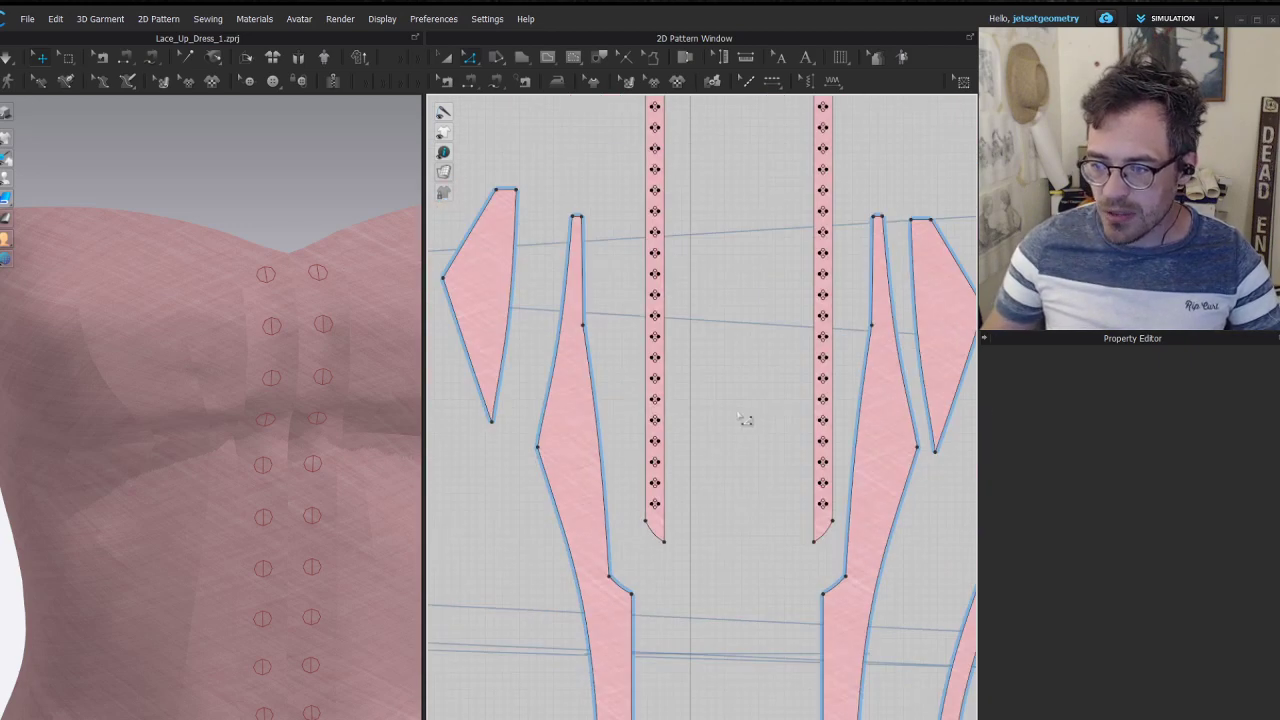
scroll(600, 458, up, 4)
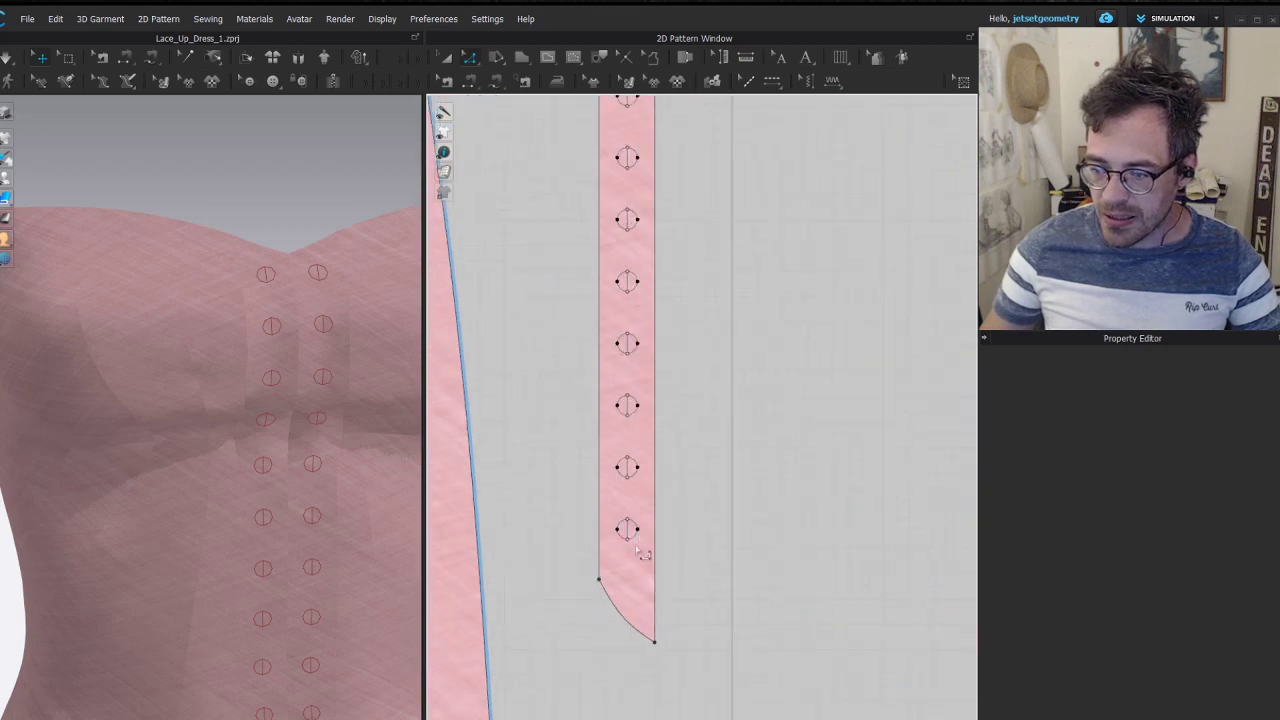
scroll(641, 535, up, 3)
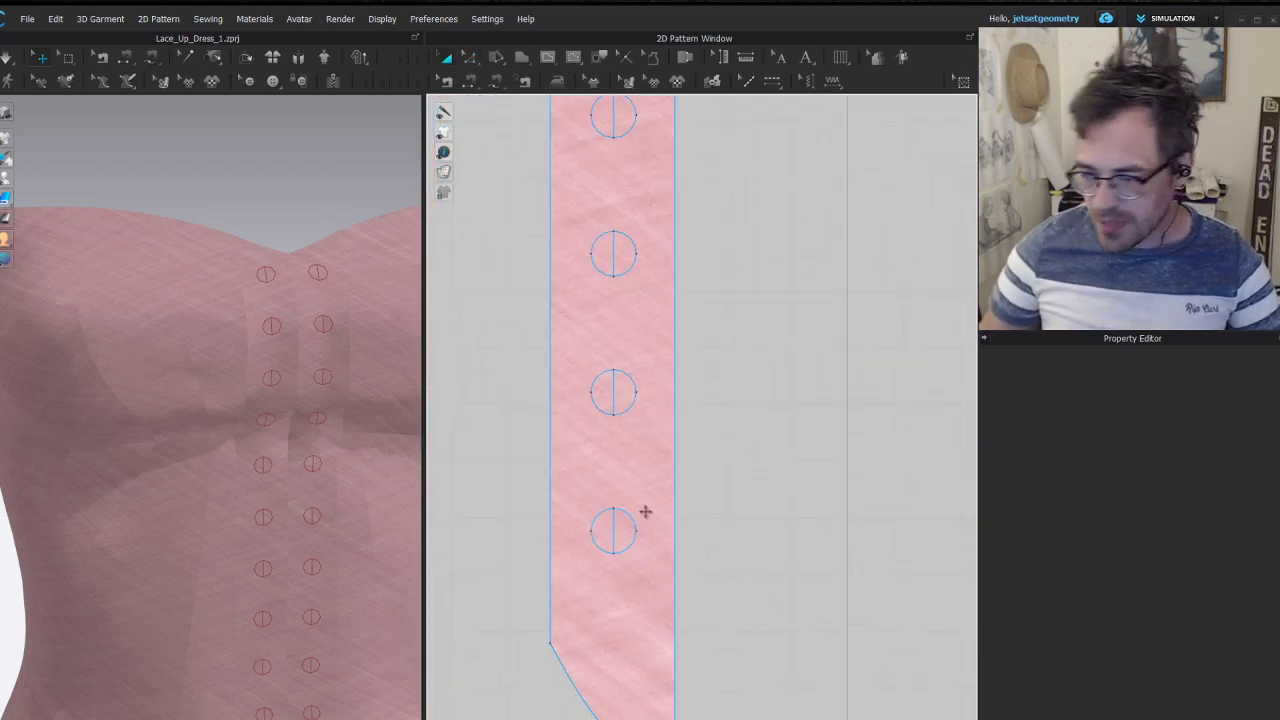
right_click(624, 515)
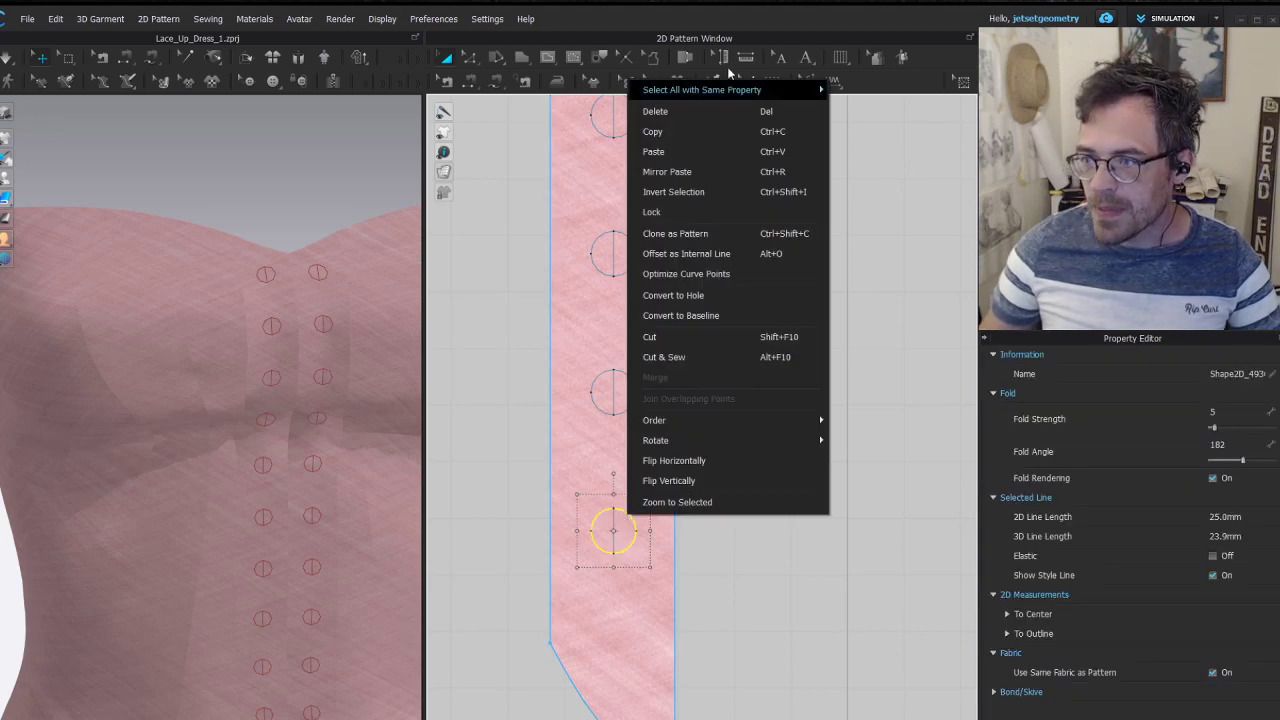
mouse_move(740, 95)
click(872, 133)
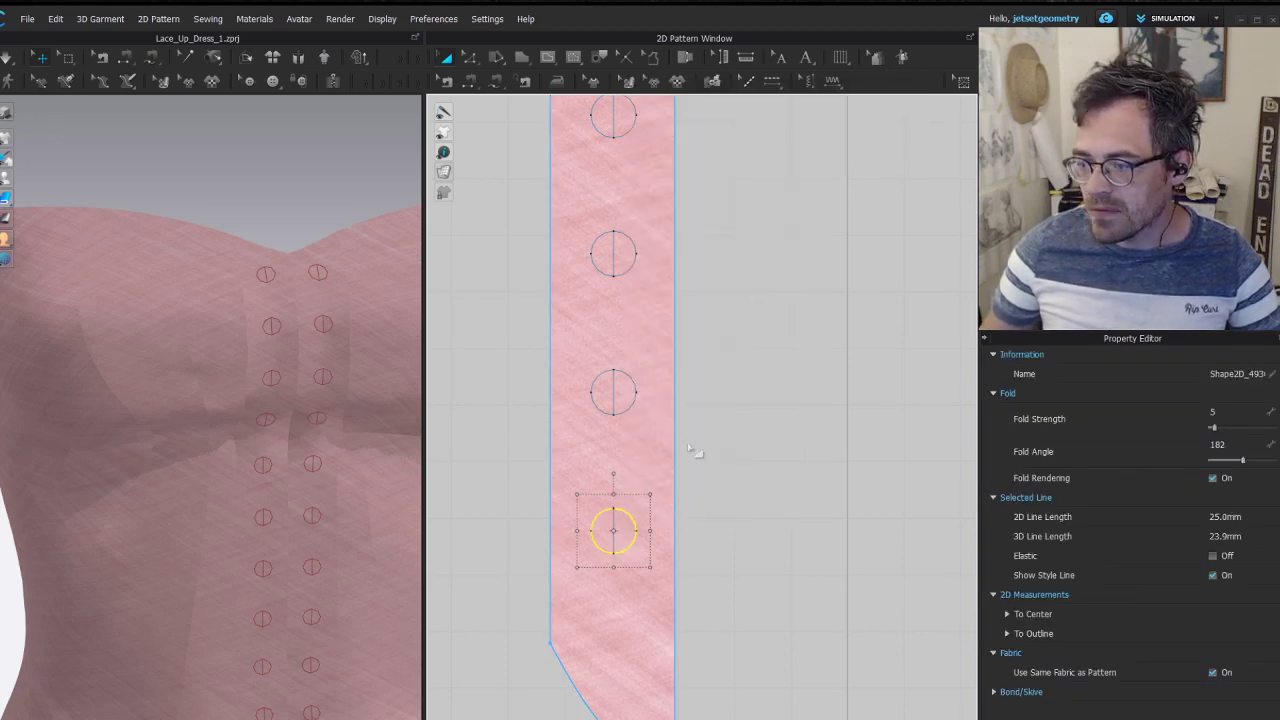
Cut both centre-front strips along the selected eyelet circles
scroll(694, 449, down, 3)
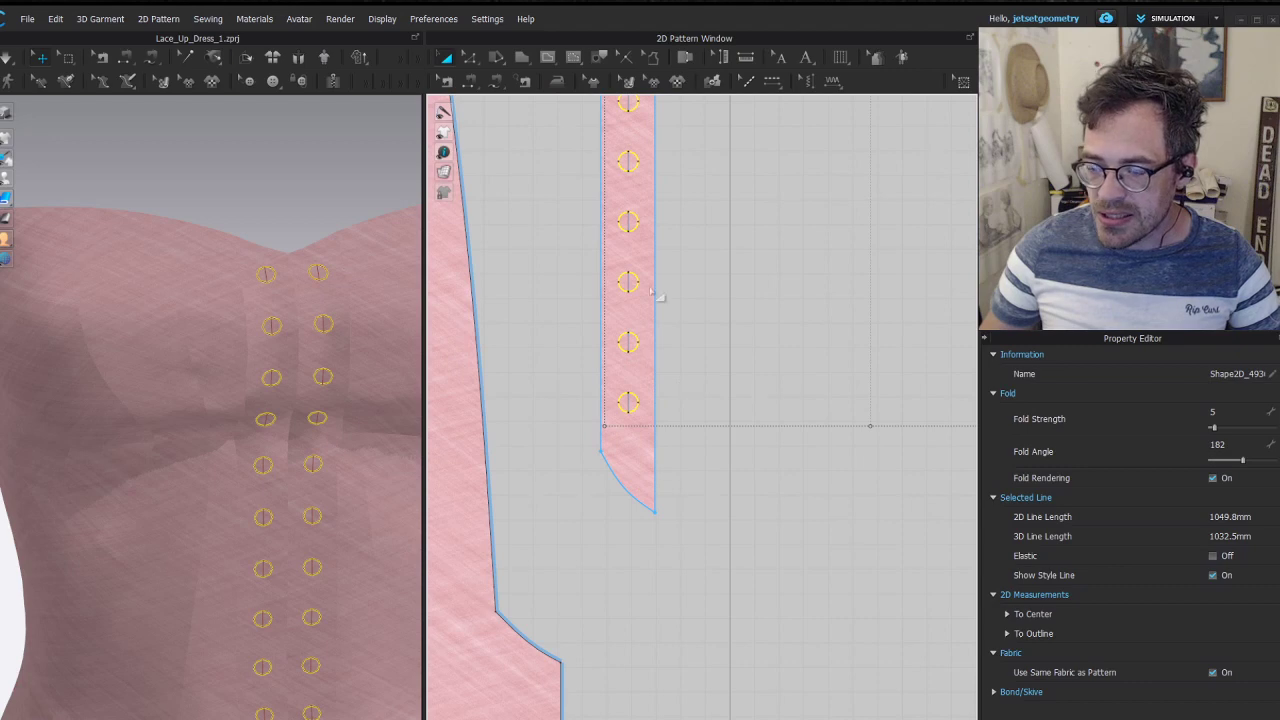
scroll(682, 347, down, 6)
click(667, 368)
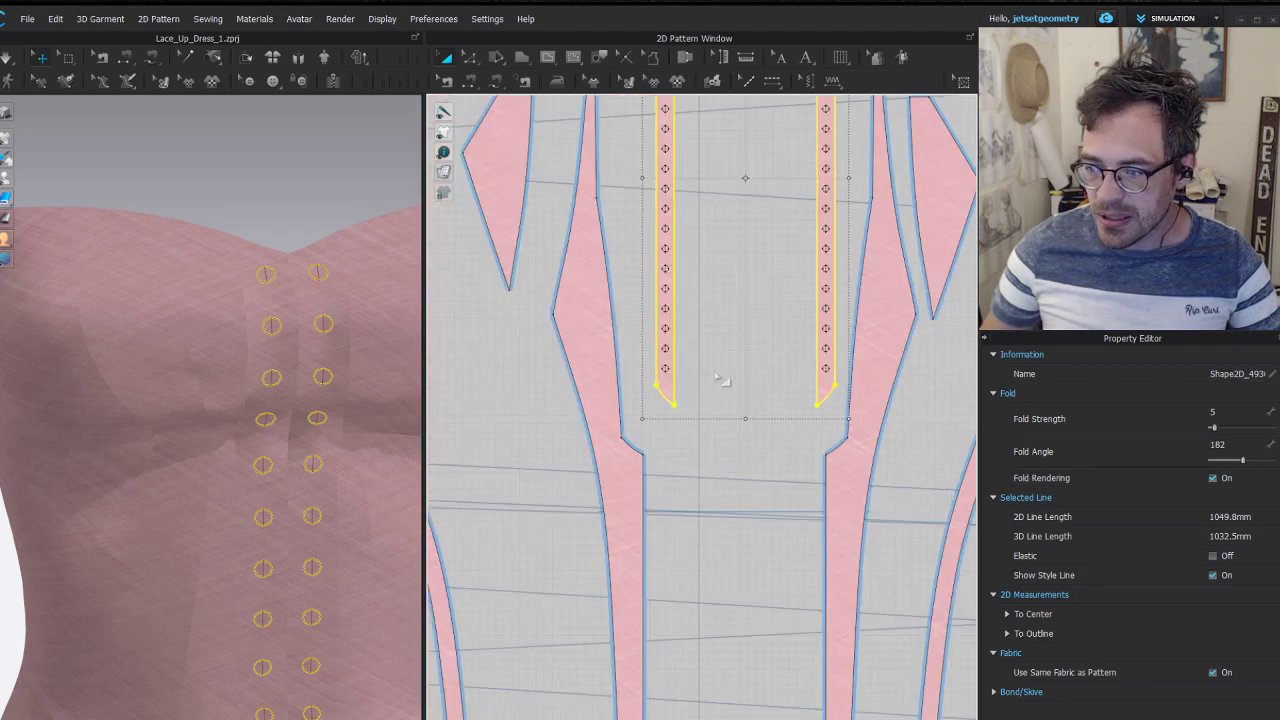
scroll(687, 350, up, 3)
middle_drag(696, 292, 672, 380)
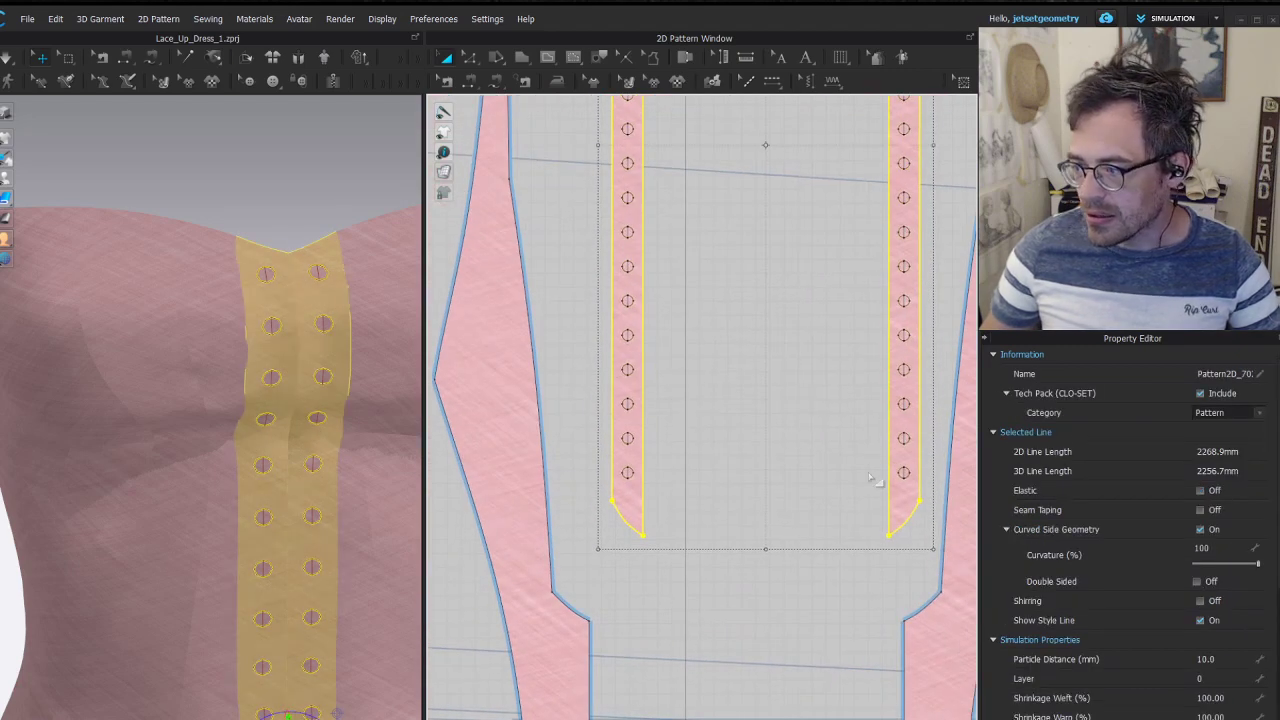
scroll(837, 314, down, 5)
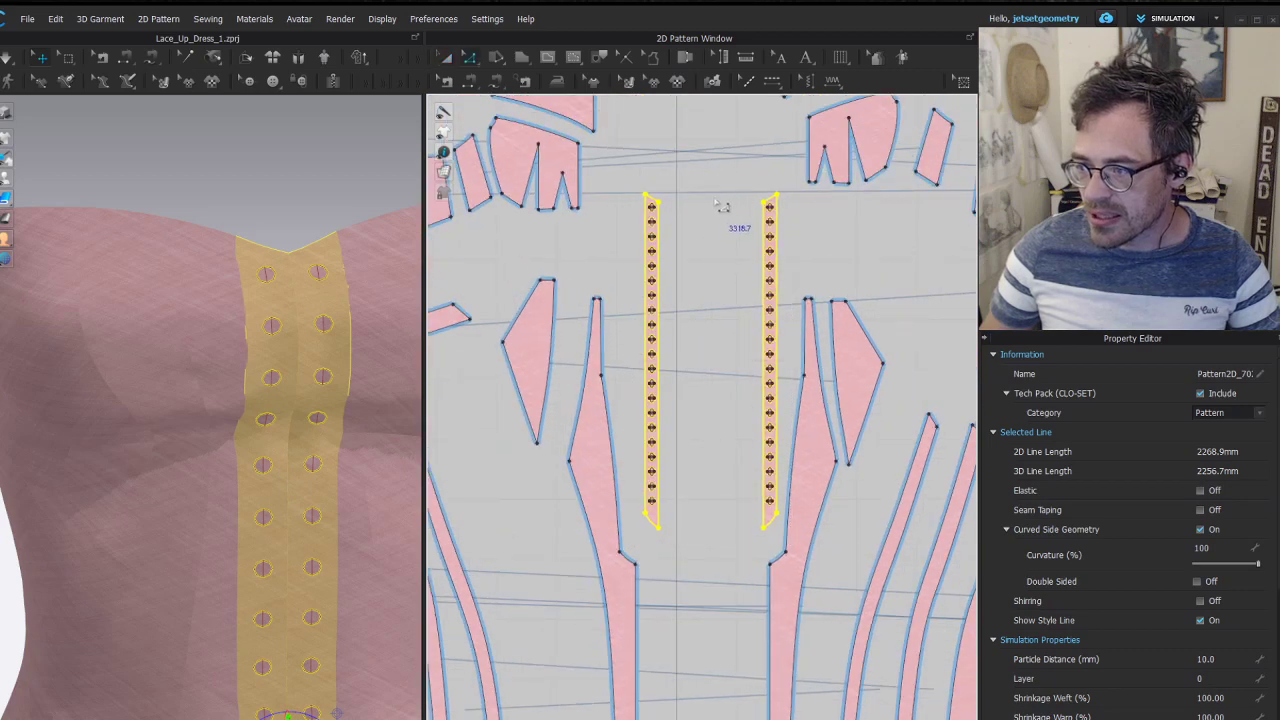
Select the right-hand strip together with its cut circles and delete them
click(722, 206)
drag(788, 540, 703, 349)
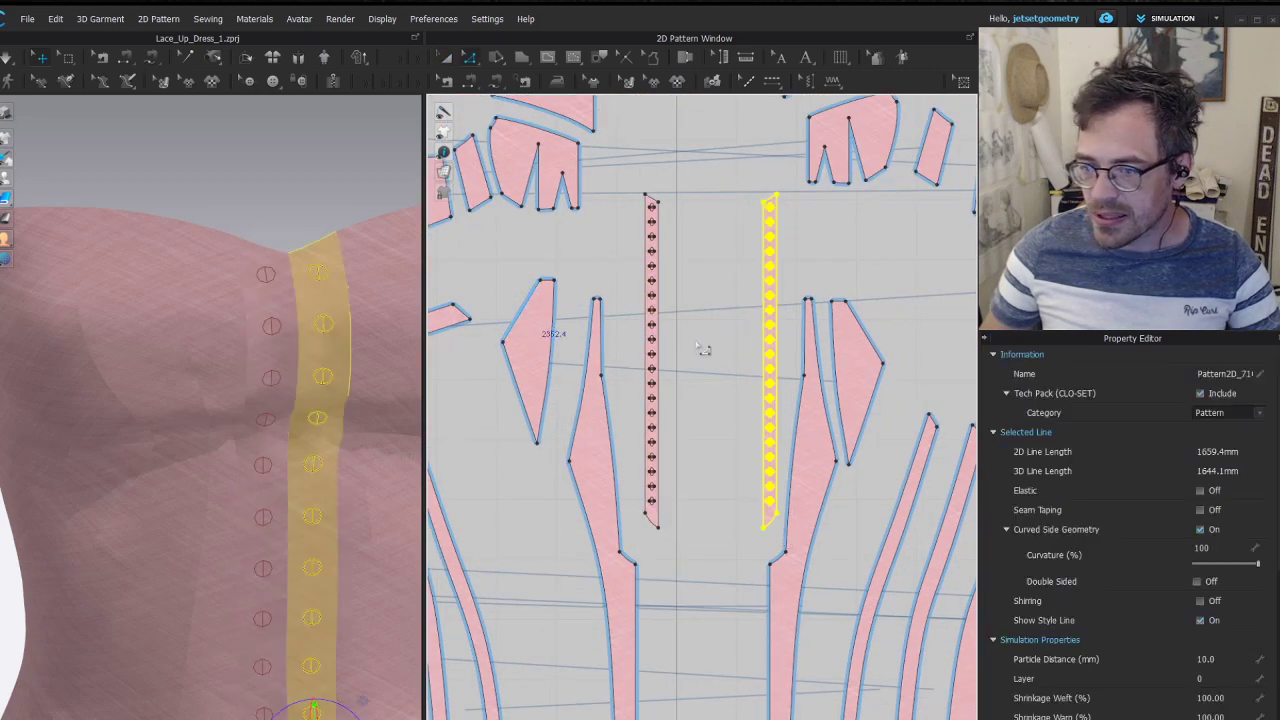
key(Delete)
key(a)
Select the bust panel and the front body panels beside the deleted strip and deactivate them
middle_drag(708, 376, 775, 307)
click(357, 491)
right_drag(357, 492, 286, 279)
shift+click(296, 284)
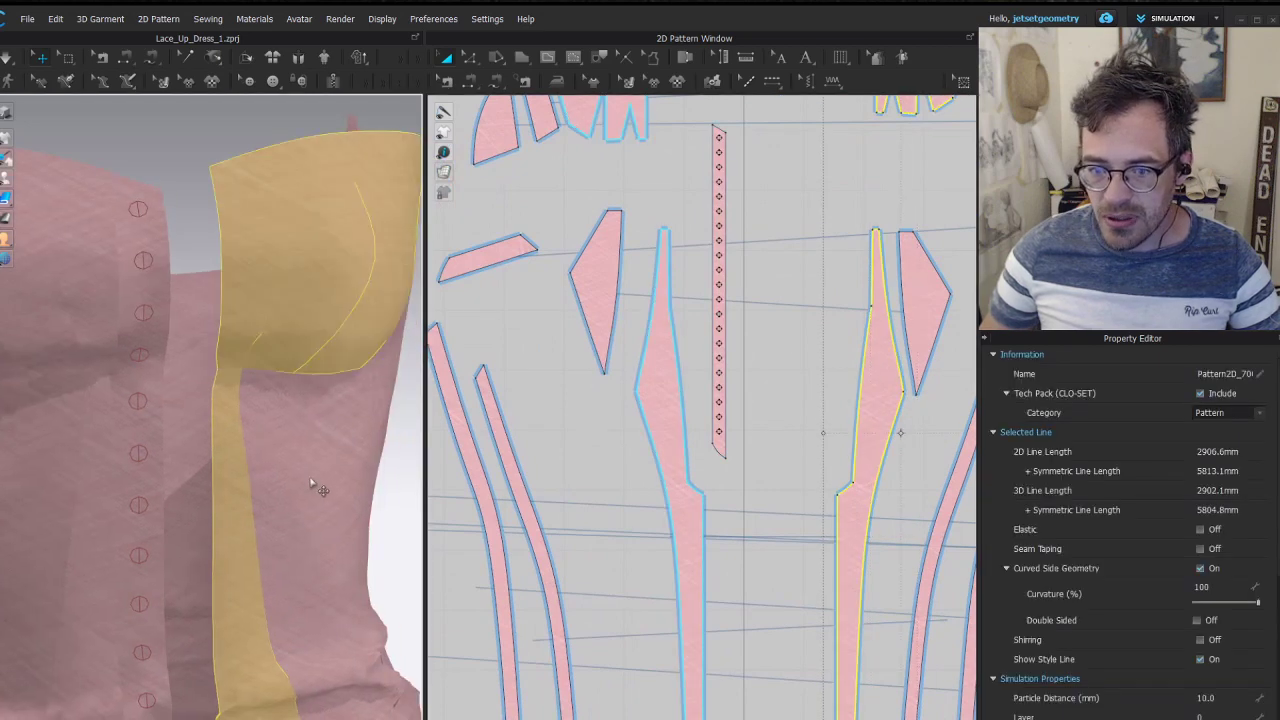
shift+click(311, 425)
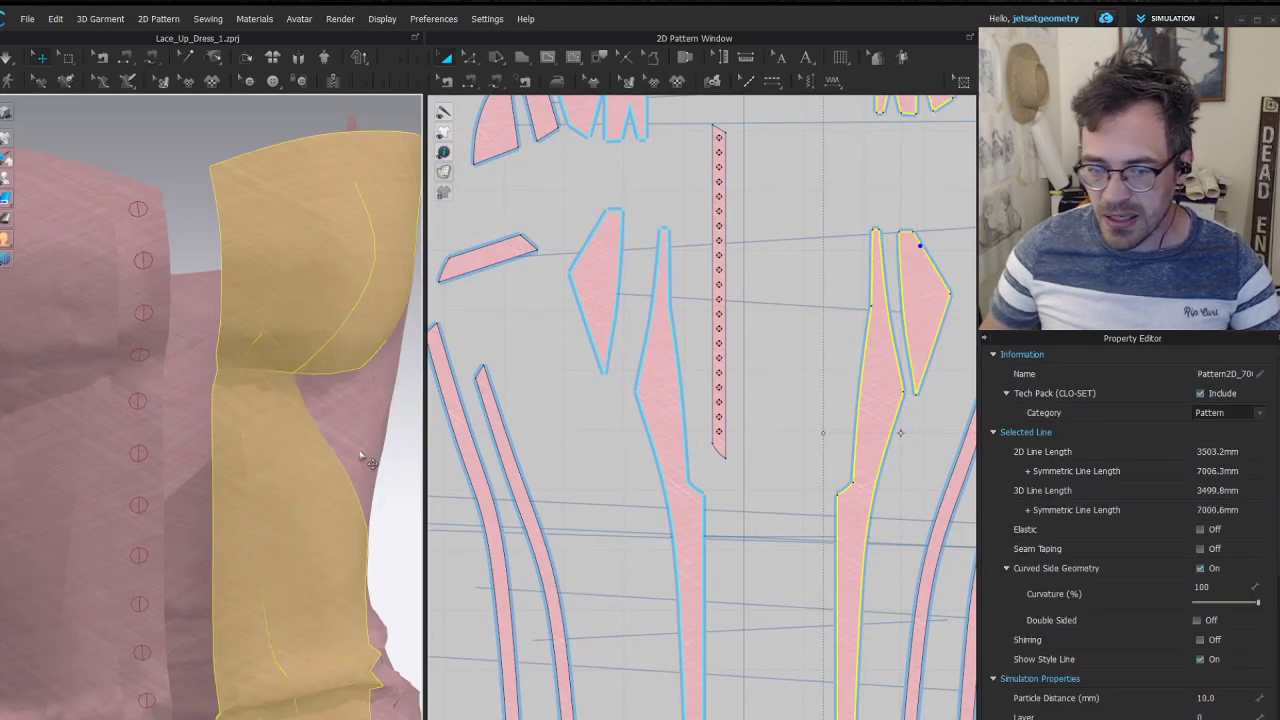
scroll(811, 389, up, 3)
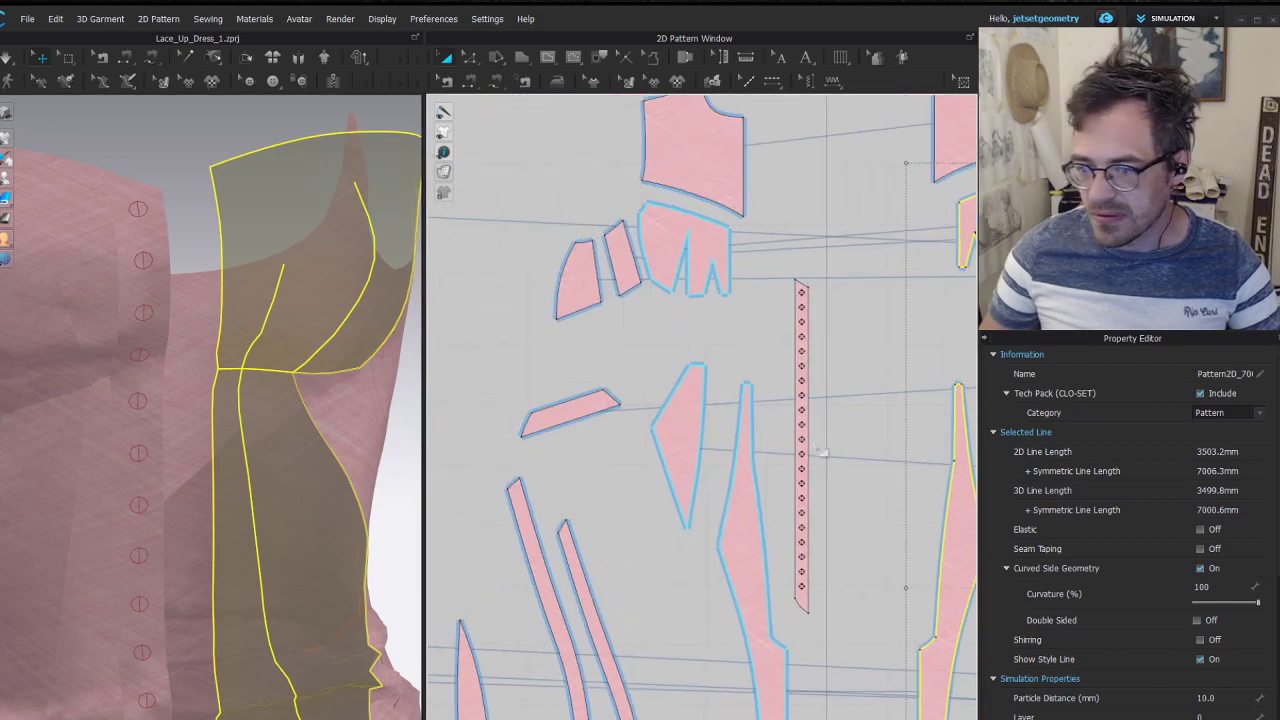
middle_drag(868, 398, 712, 270)
click(683, 407)
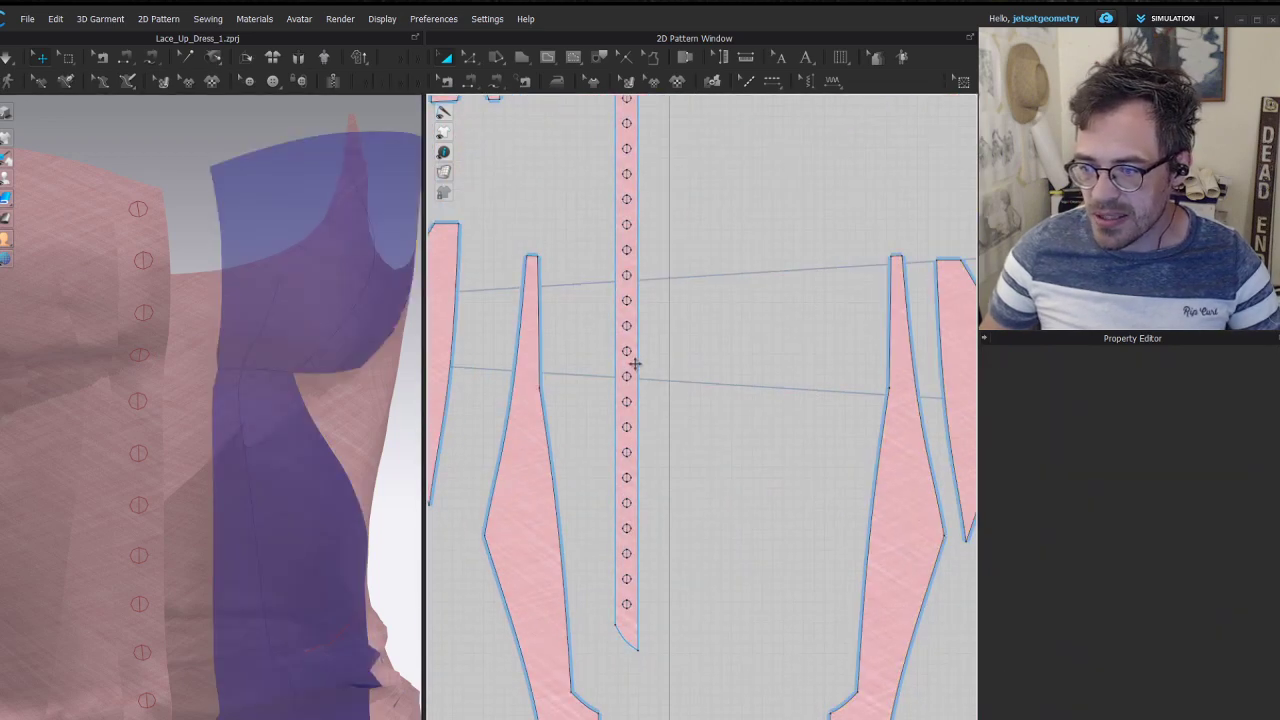
Try moving the left centre-front strip sideways off its cut circles in the 2D pattern
click(634, 364)
middle_drag(700, 367, 765, 349)
click(747, 412)
scroll(686, 462, up, 3)
middle_drag(686, 466, 691, 403)
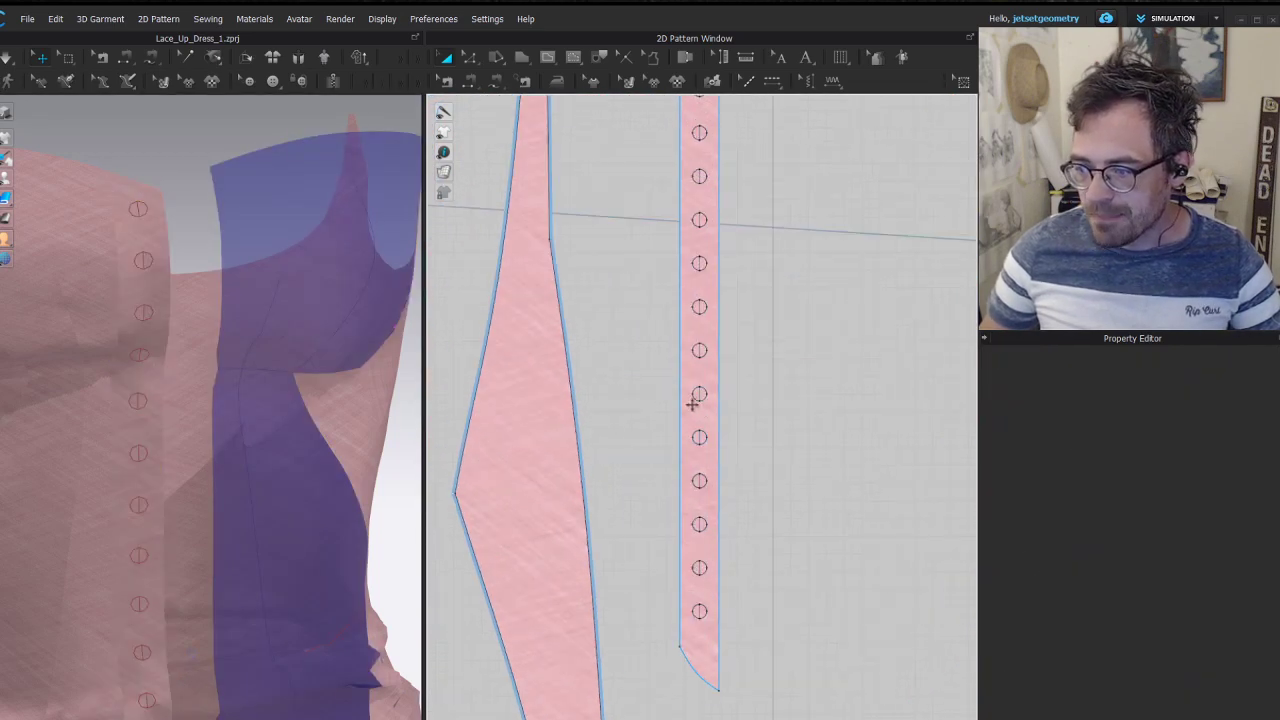
drag(702, 412, 656, 412)
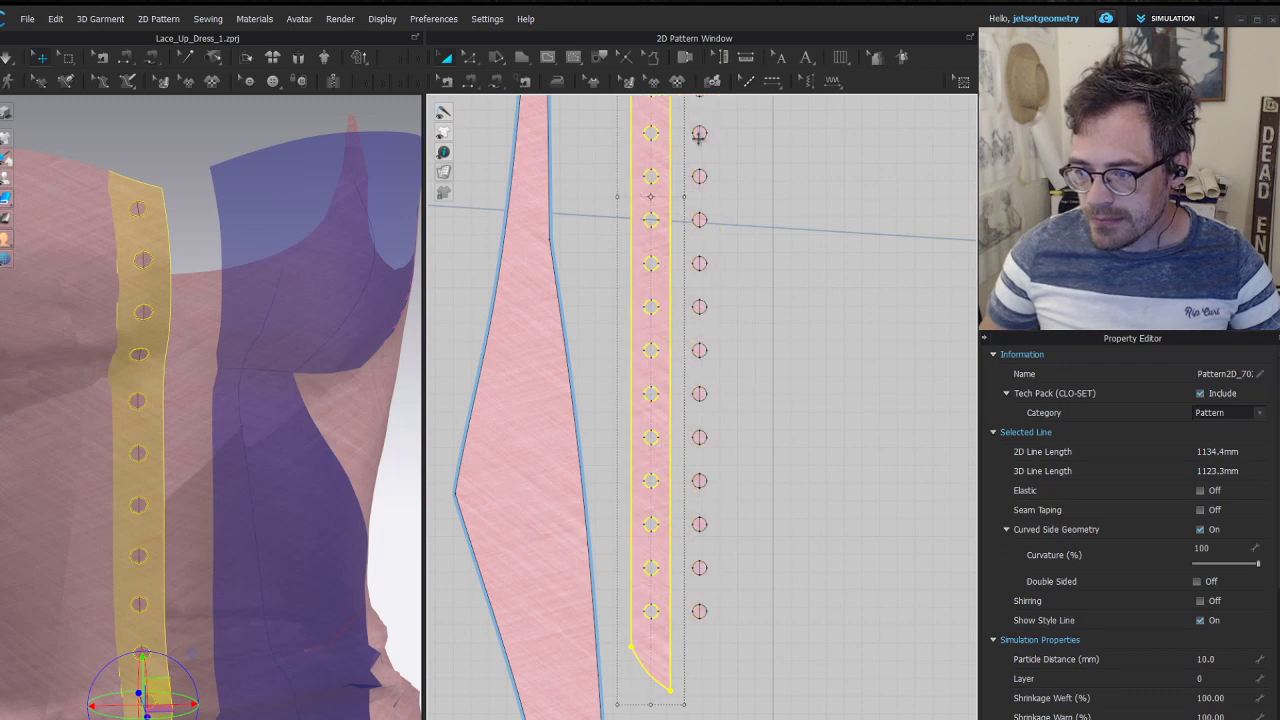
scroll(711, 421, down, 3)
right_drag(735, 250, 731, 390)
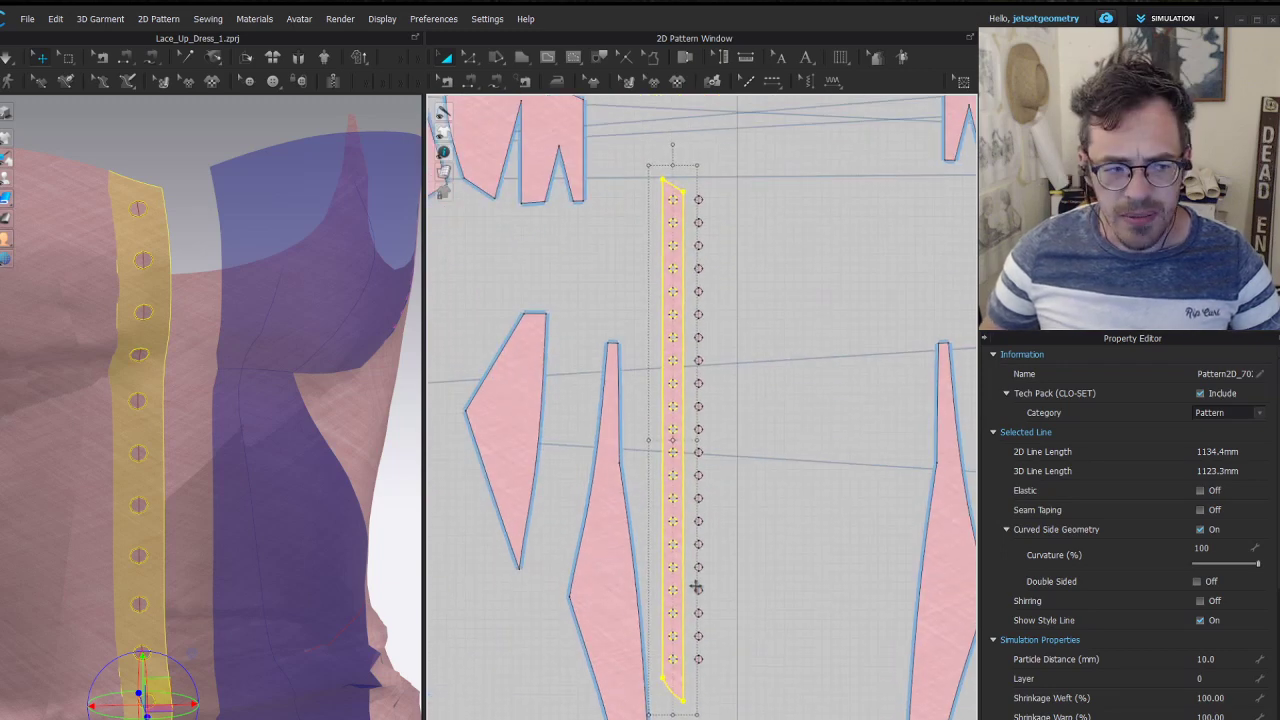
Undo the strip move, the panel deactivation and the deletion of the right-hand strip
key(ctrl+z)
key(ctrl+z)
key(ctrl+z)
key(ctrl+z)
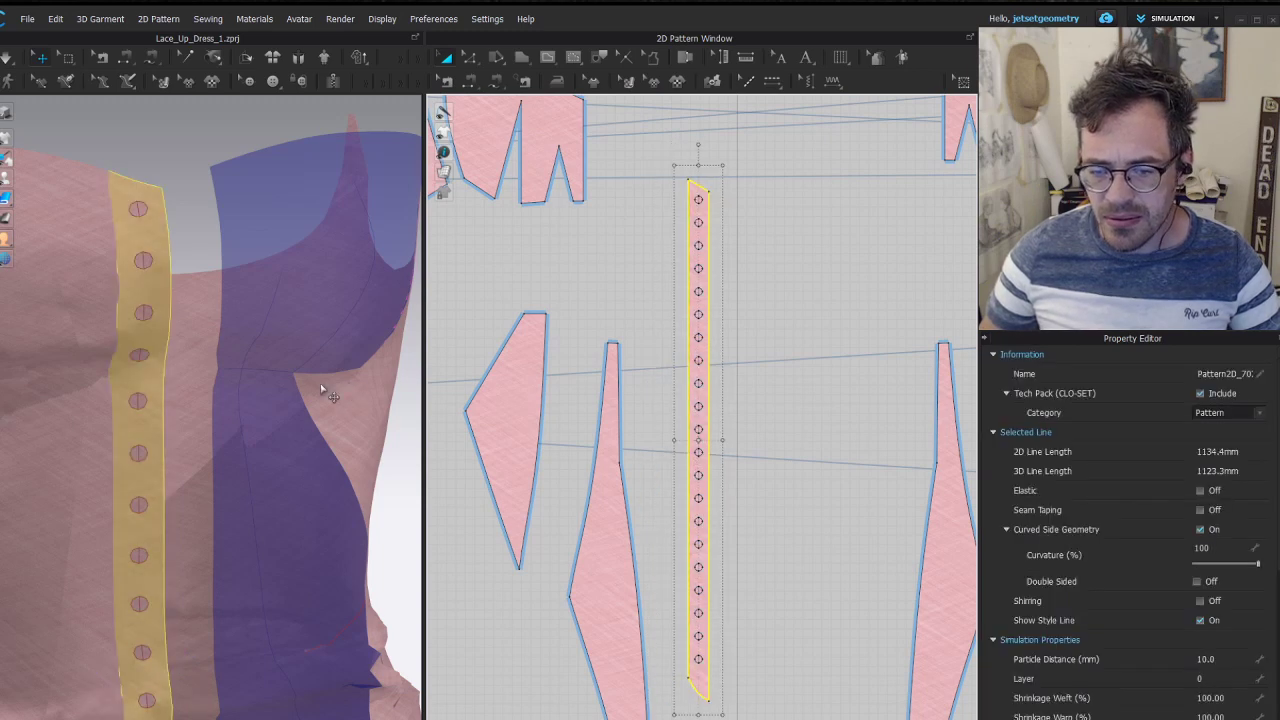
click(321, 389)
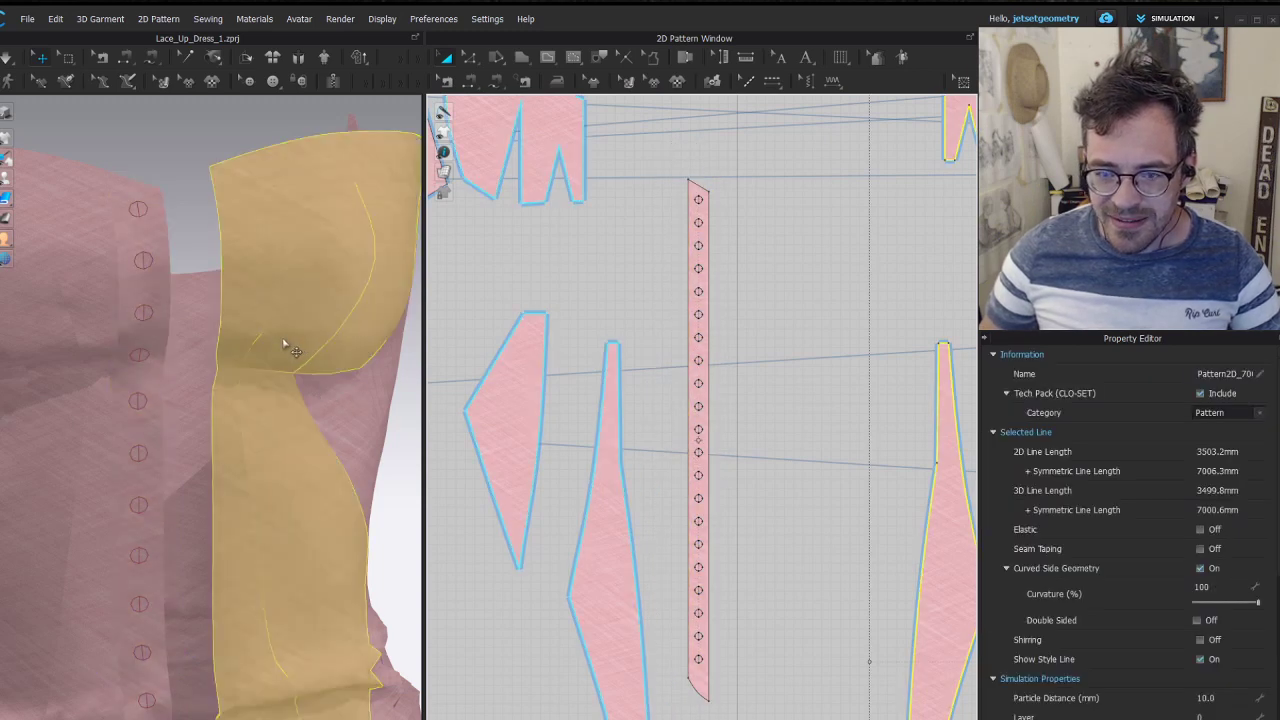
key(Escape)
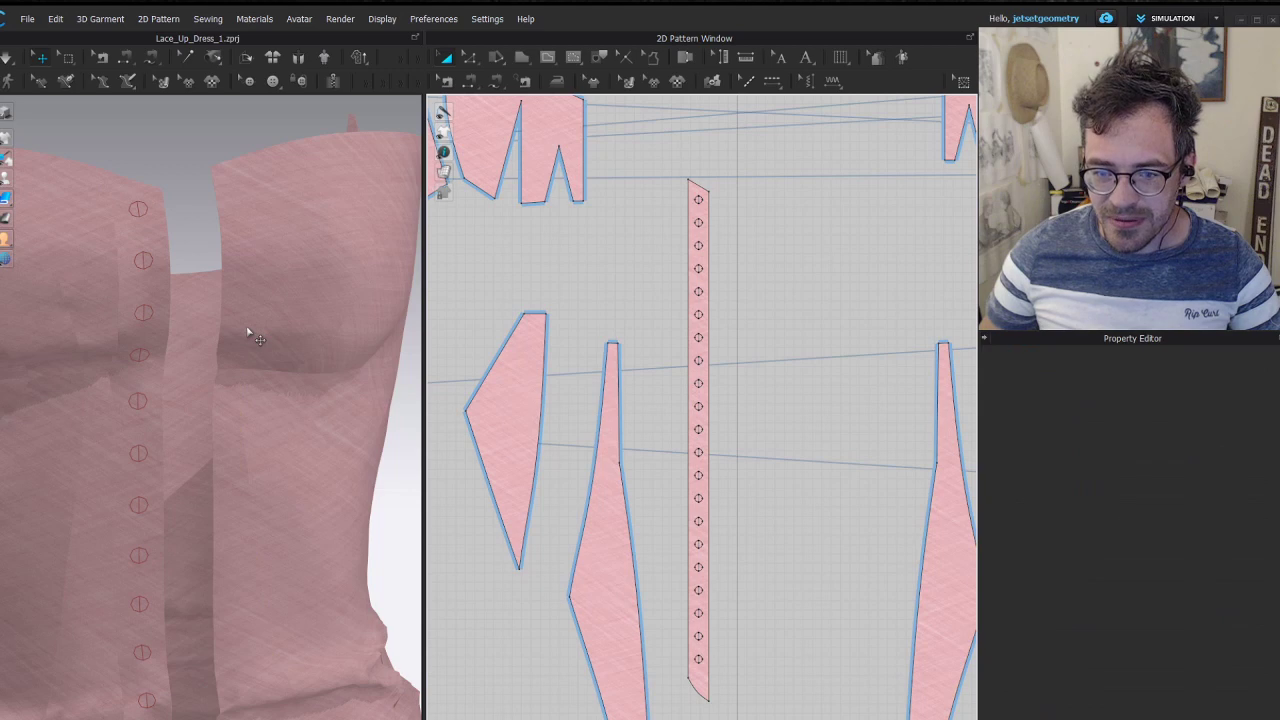
key(ctrl+z)
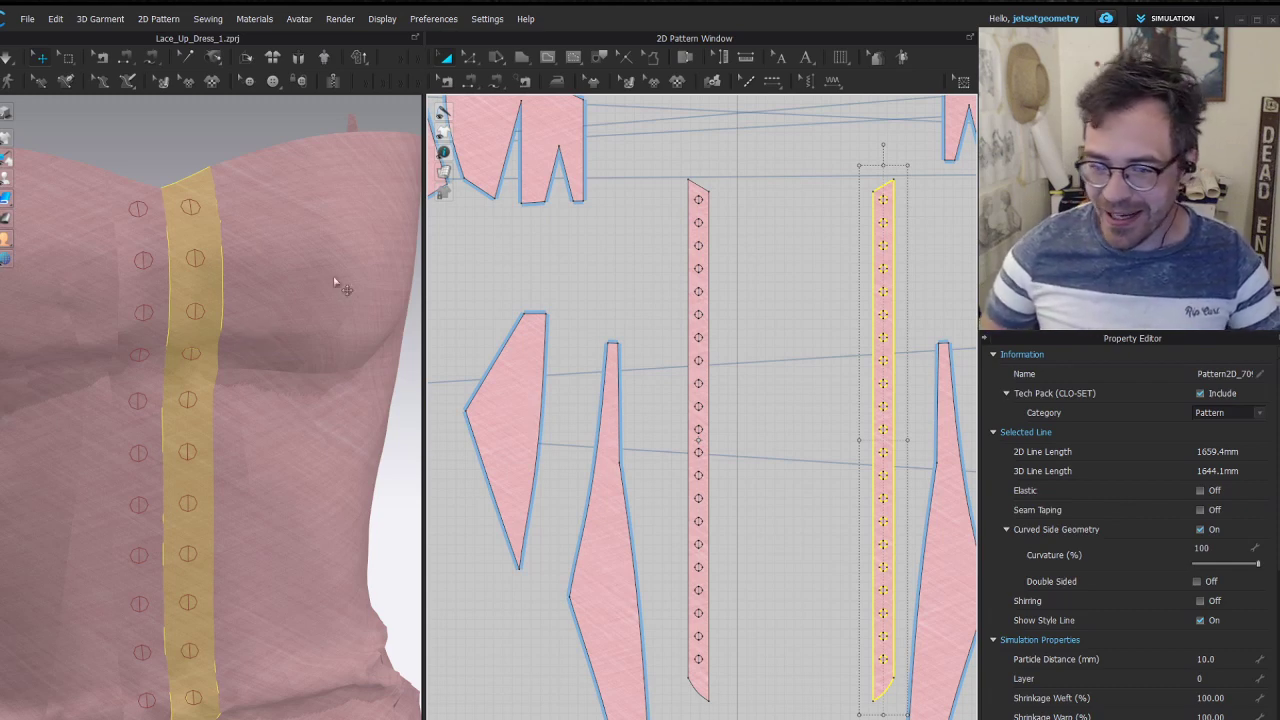
Move both centre-front strips outward in the 2D pattern, leaving their cut eyelet circles in place
click(826, 300)
middle_drag(820, 309, 703, 241)
scroll(762, 322, up, 2)
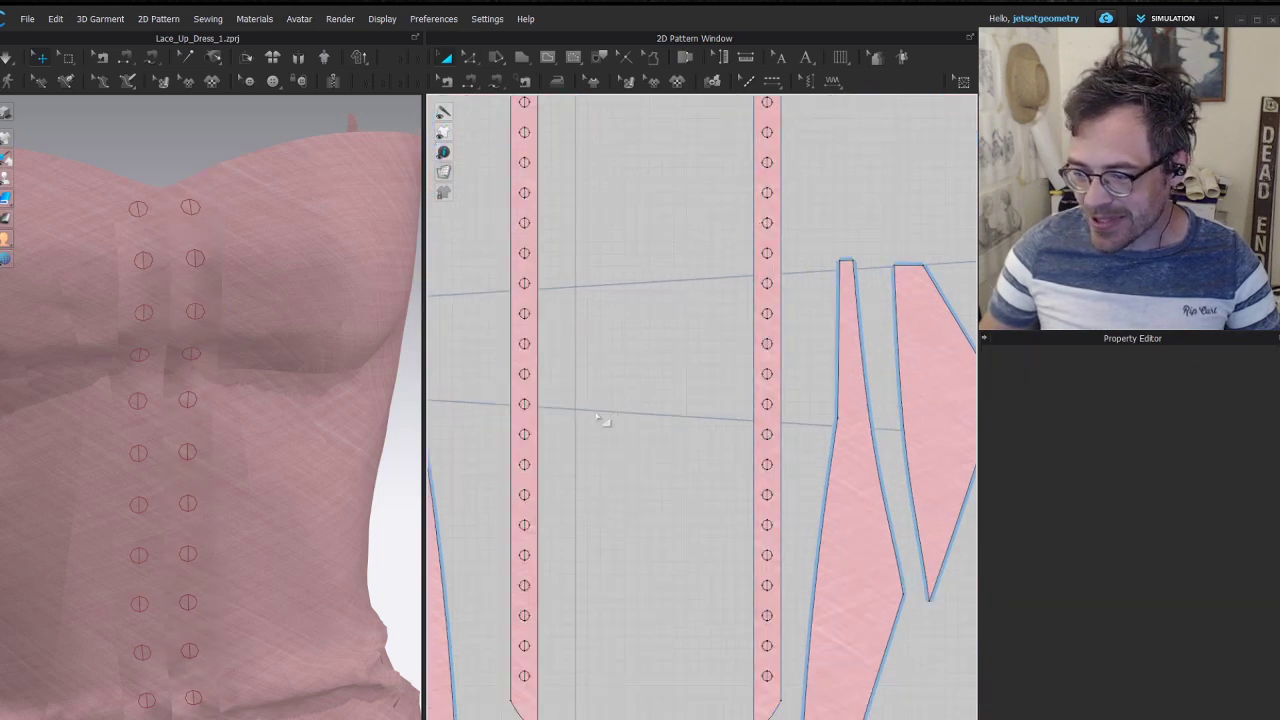
middle_drag(603, 422, 660, 337)
click(614, 312)
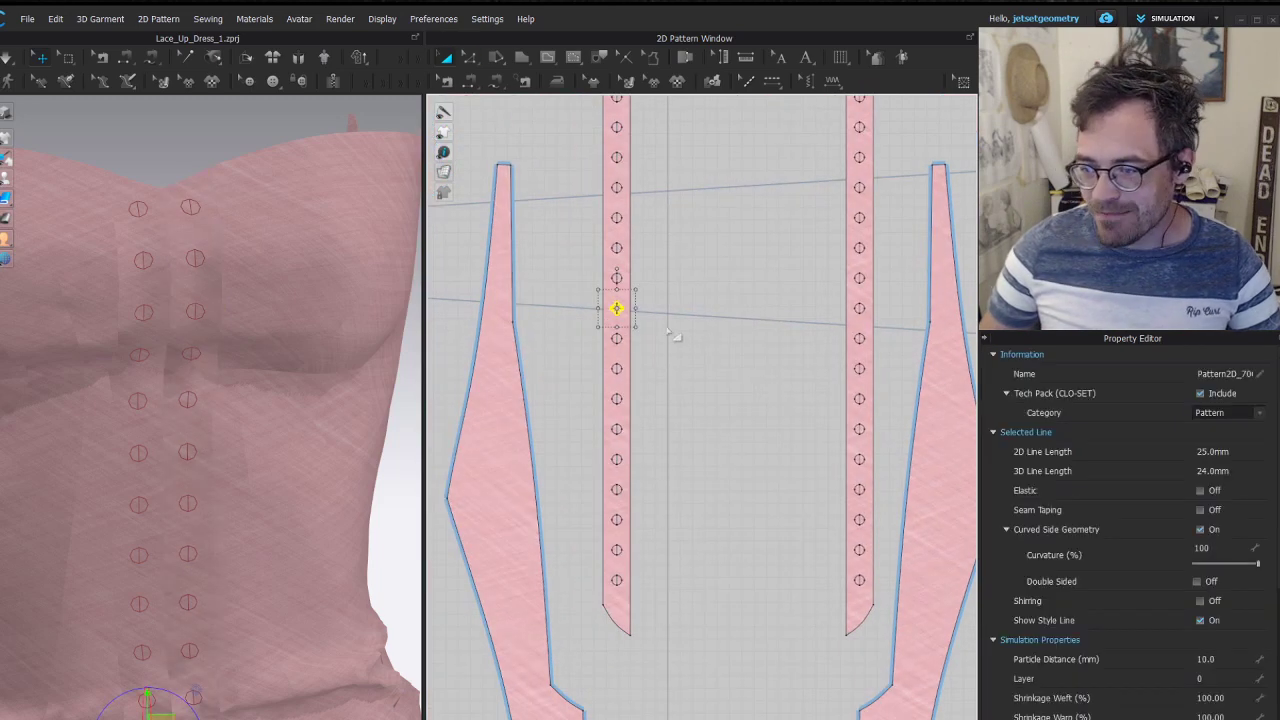
click(705, 330)
drag(621, 322, 590, 327)
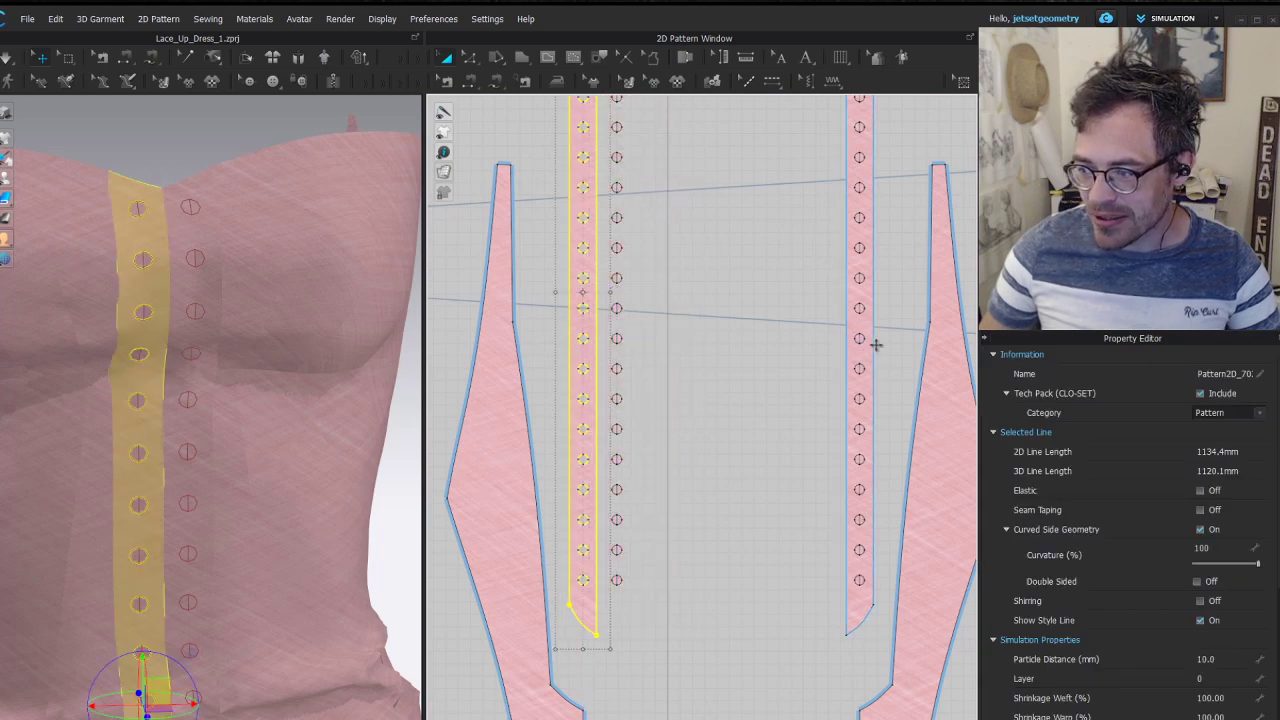
drag(876, 346, 900, 345)
Select the right-hand strip with the adjacent right-side body and skirt panels and move them farther outward from the circles
middle_drag(851, 268, 789, 334)
scroll(789, 334, down, 4)
middle_drag(915, 427, 702, 330)
scroll(700, 344, down, 3)
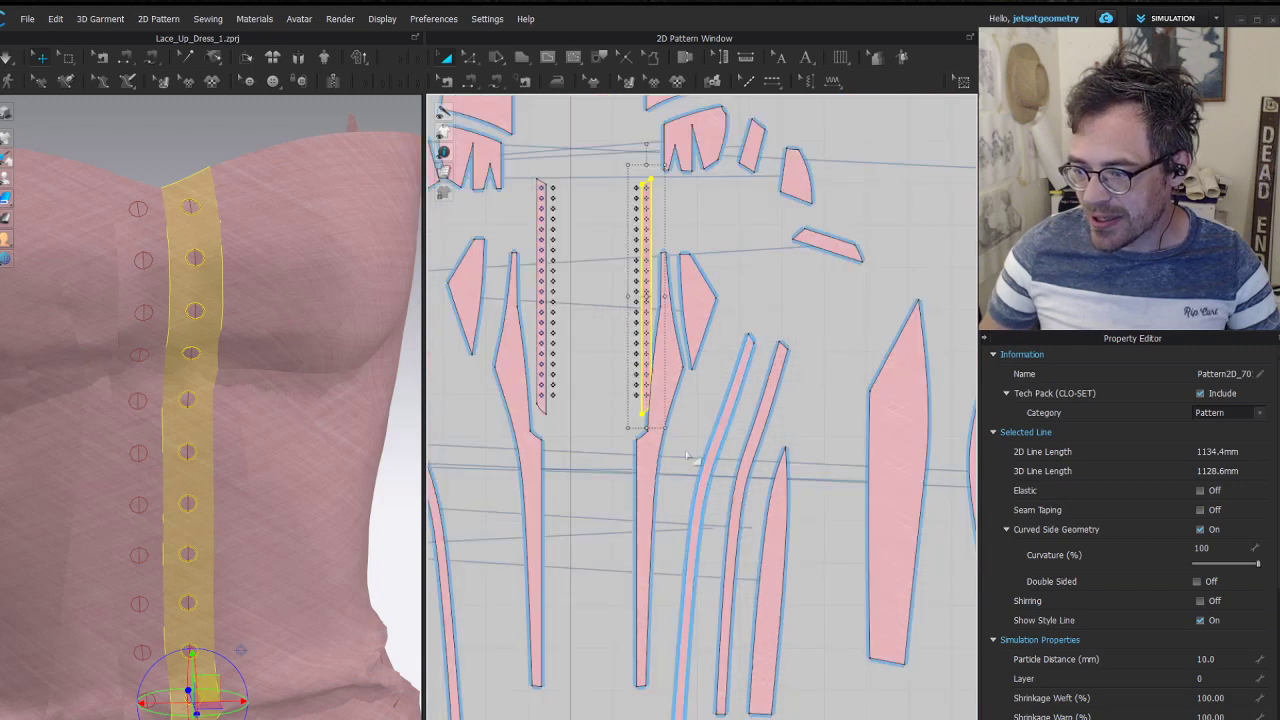
shift+click(675, 364)
shift+click(706, 298)
shift+click(730, 401)
shift+click(759, 420)
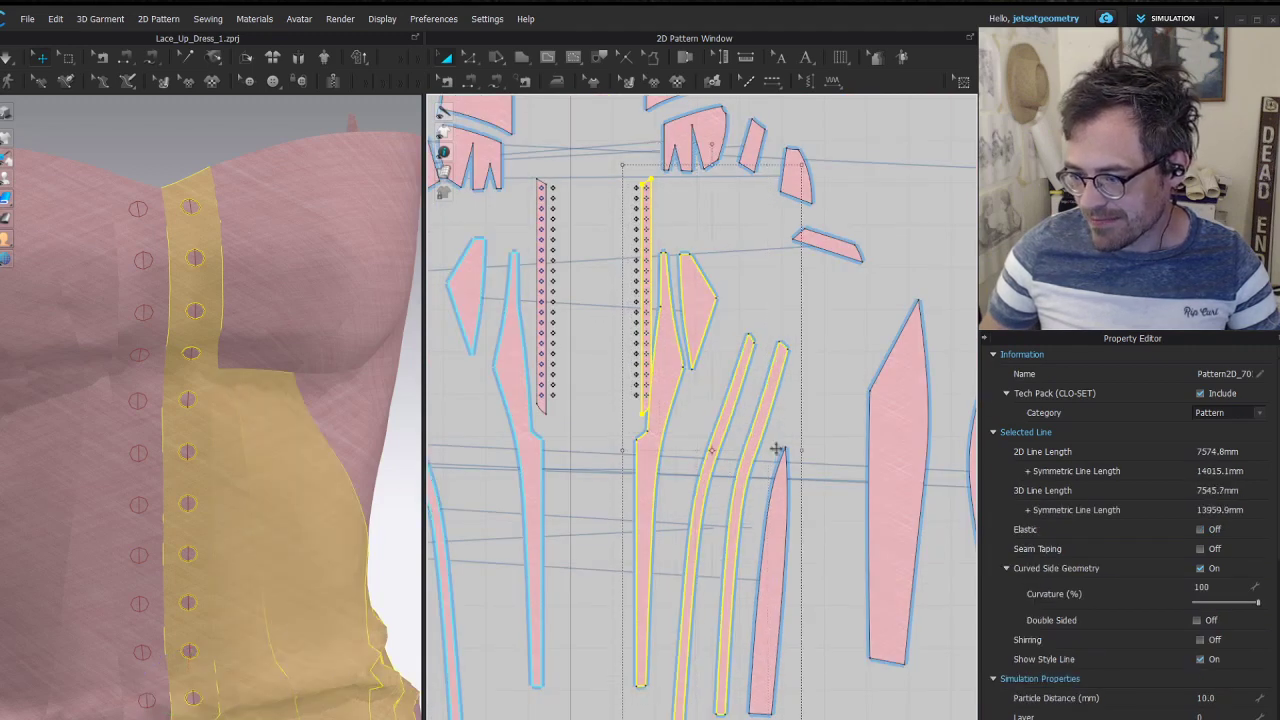
shift+click(779, 467)
shift+click(868, 451)
drag(780, 398, 823, 408)
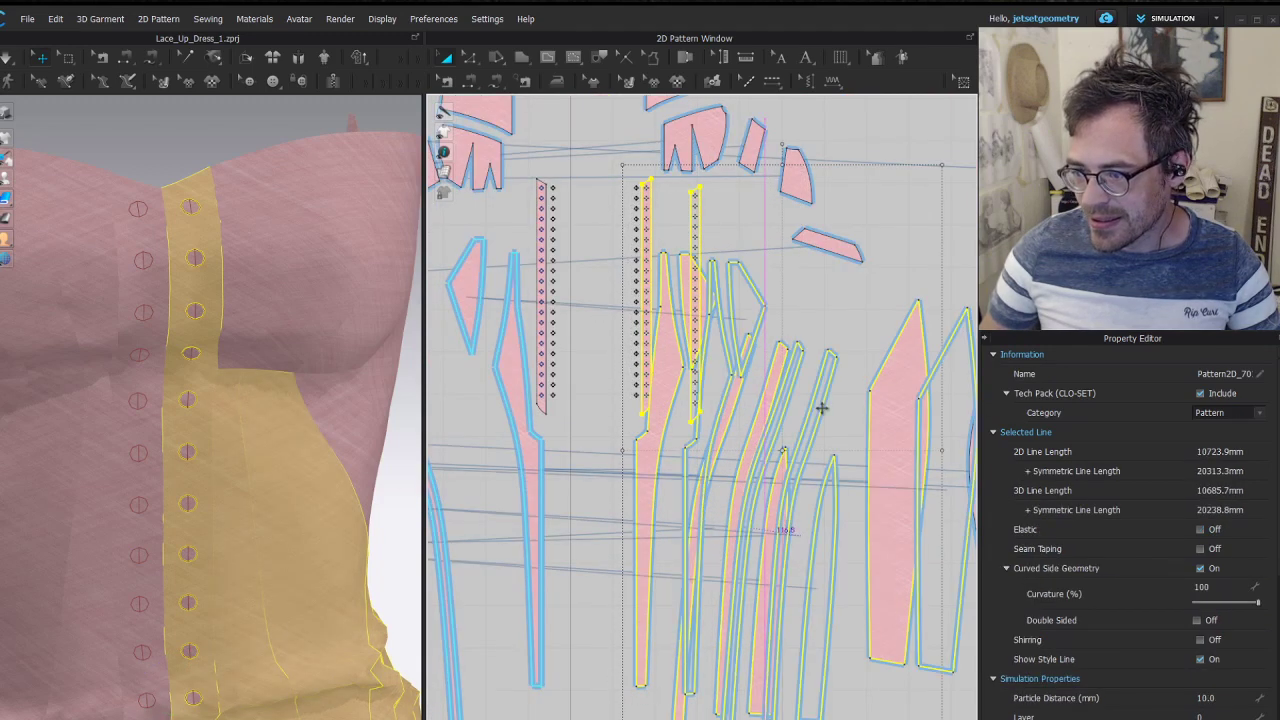
Select the left front panel, the pointed panel beside it and the small slanted piece, and move them outward
middle_drag(654, 423, 846, 415)
click(717, 453)
shift+click(657, 312)
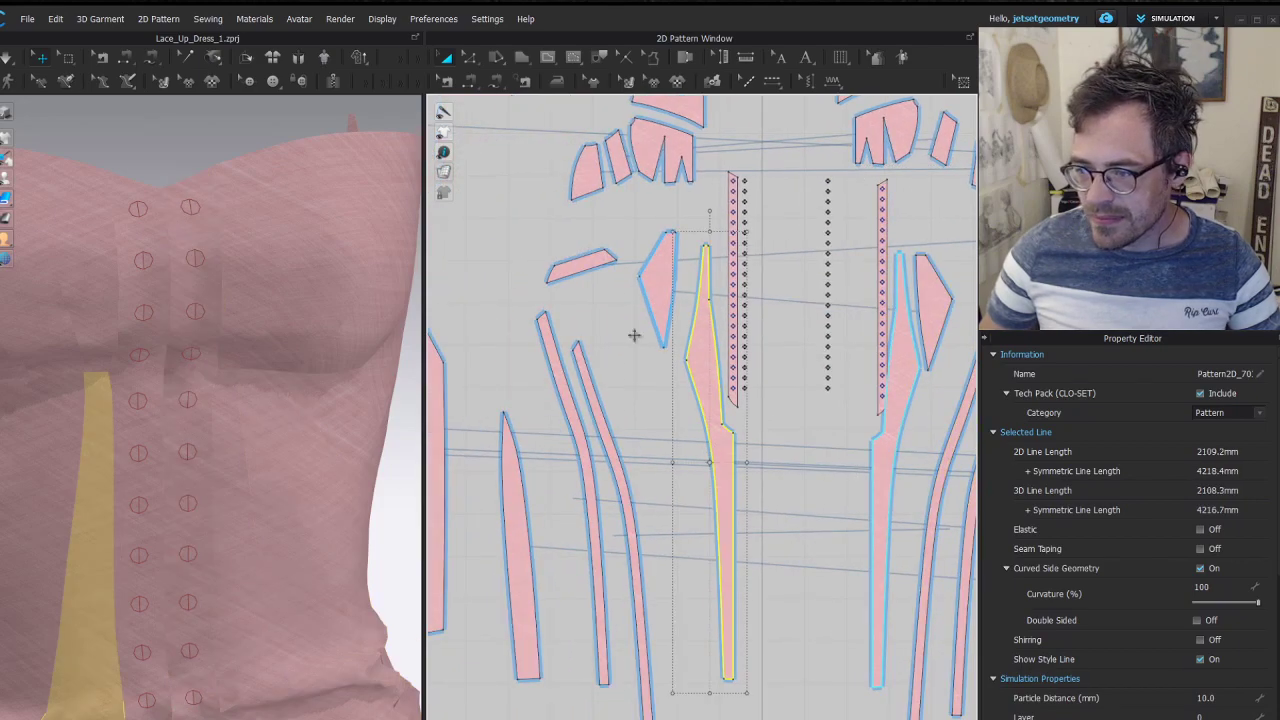
shift+click(590, 265)
drag(713, 403, 671, 404)
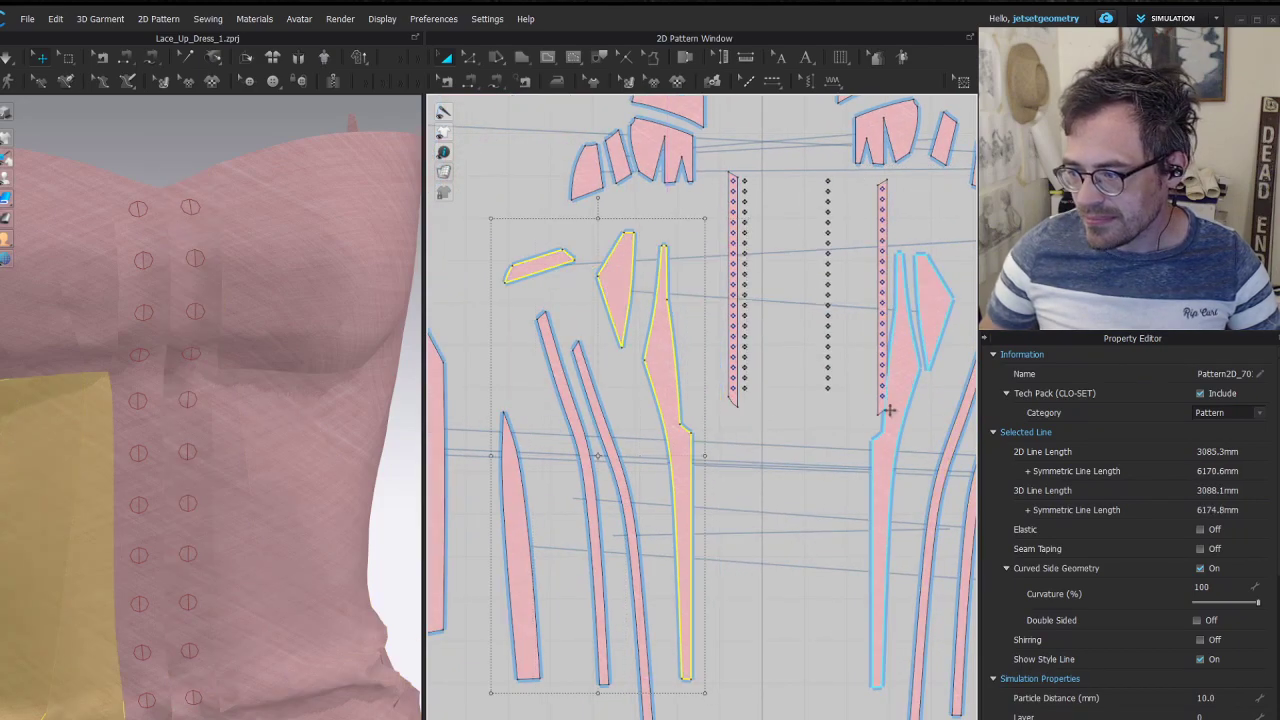
Select the right front panel and the pointed panel beside it, and move them outward from the strip
middle_drag(955, 373, 780, 390)
click(732, 383)
shift+click(759, 332)
drag(743, 386, 768, 388)
Move the left centre-front strip farther outward from its column of cut circles
middle_drag(484, 377, 633, 326)
scroll(633, 326, up, 4)
middle_drag(840, 201, 701, 384)
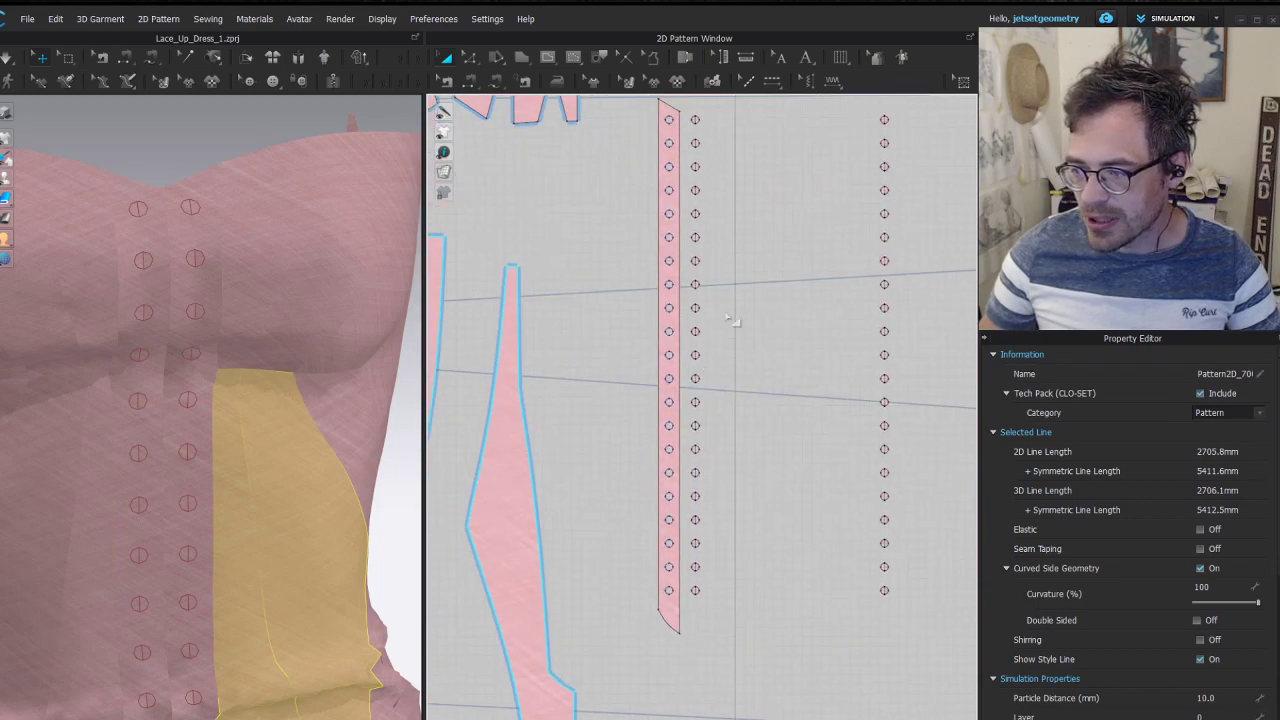
click(663, 309)
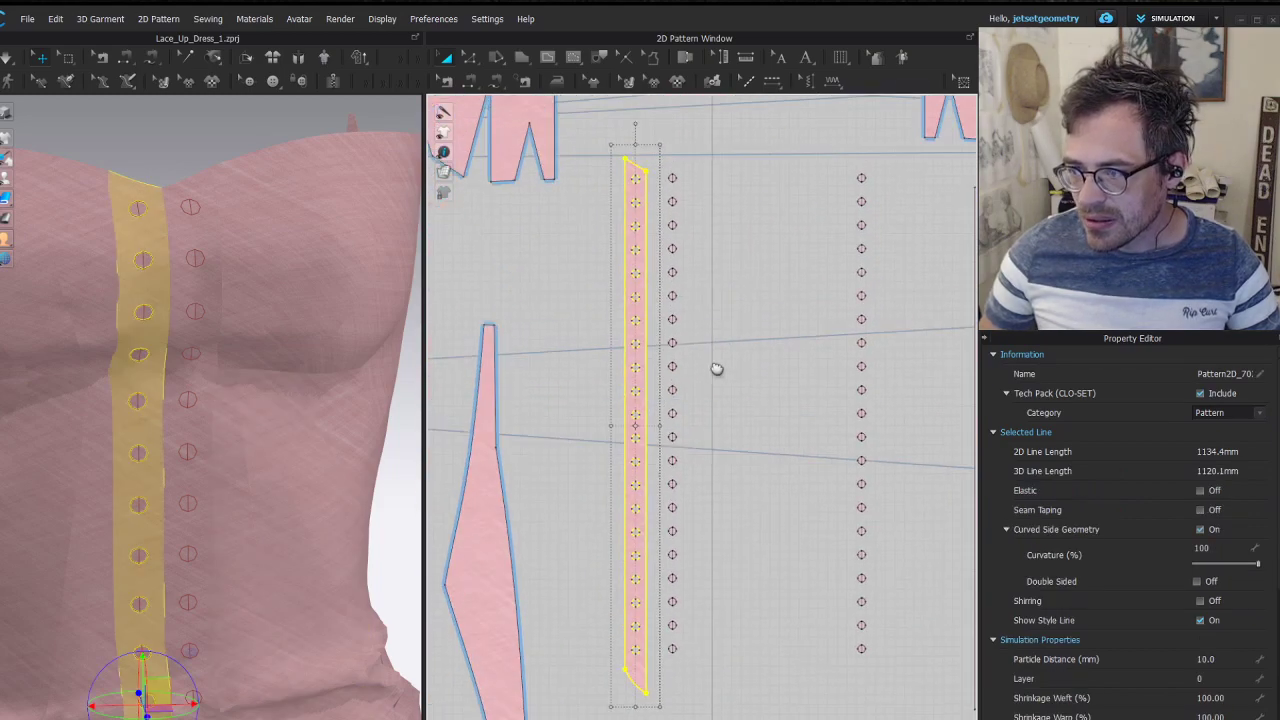
key(ctrl+z)
drag(622, 372, 596, 372)
Move the right-hand centre-front strip inward, closer to its column of cut circles
scroll(819, 298, down, 2)
middle_drag(819, 298, 767, 292)
drag(883, 352, 826, 343)
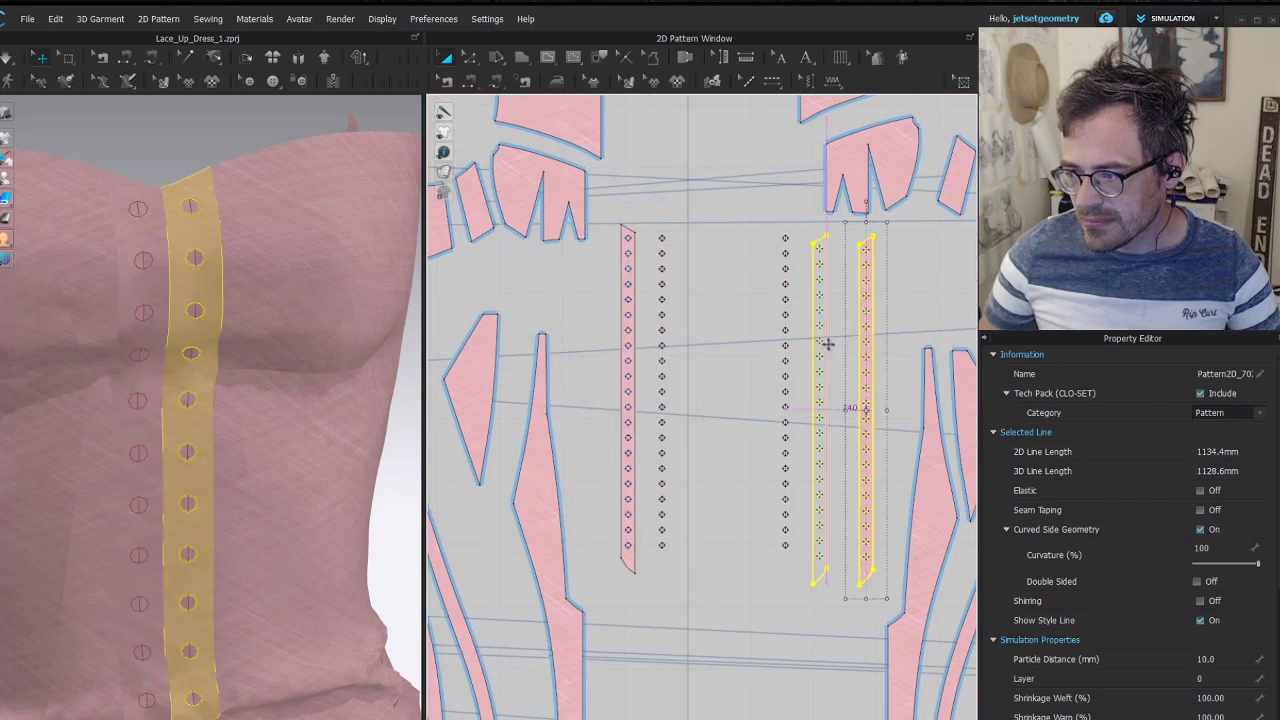
Draw a thin horizontal rectangle pattern with an outline length of about 182 mm between the two columns of cut circles near their upper end
click(688, 290)
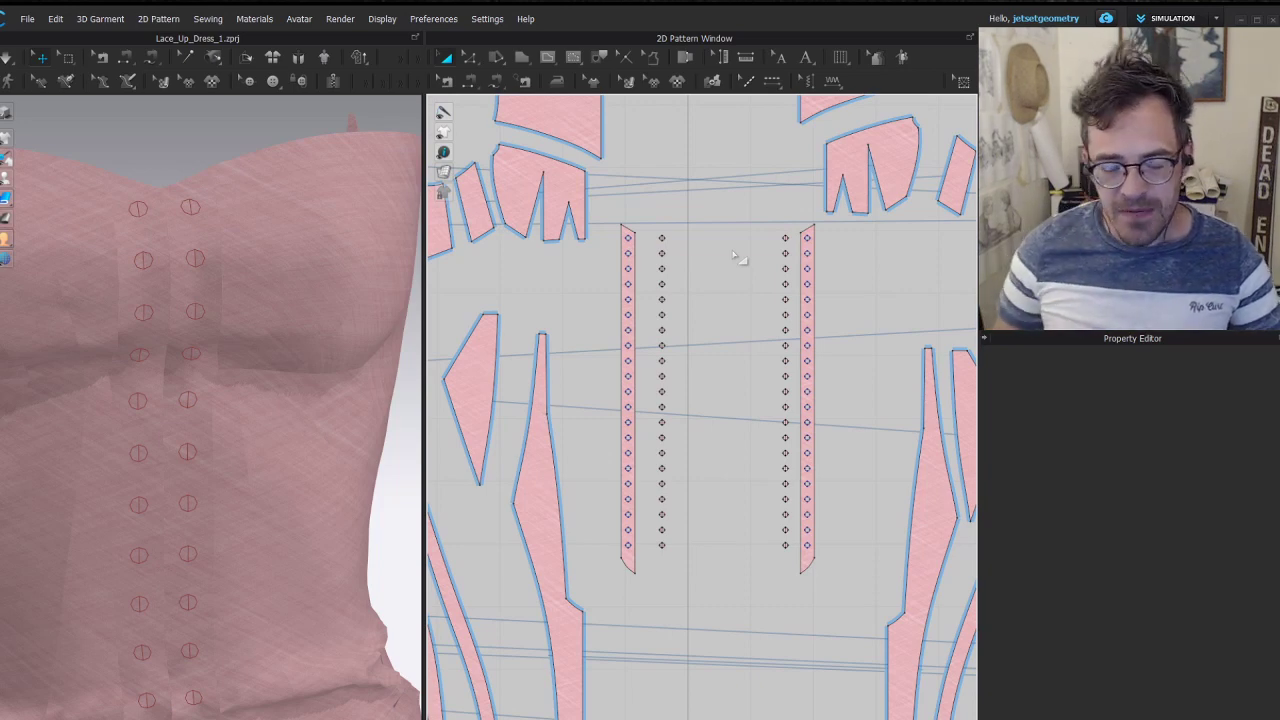
scroll(188, 261, up, 3)
middle_drag(186, 261, 260, 462)
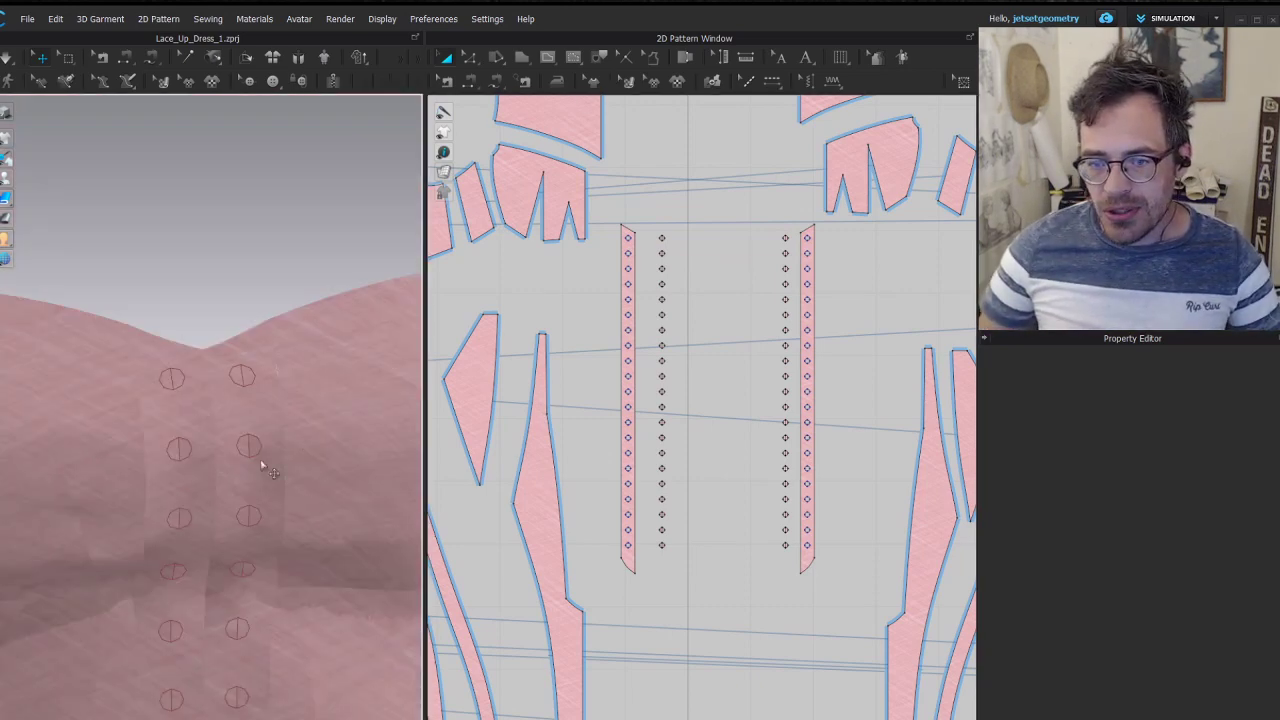
scroll(753, 264, up, 3)
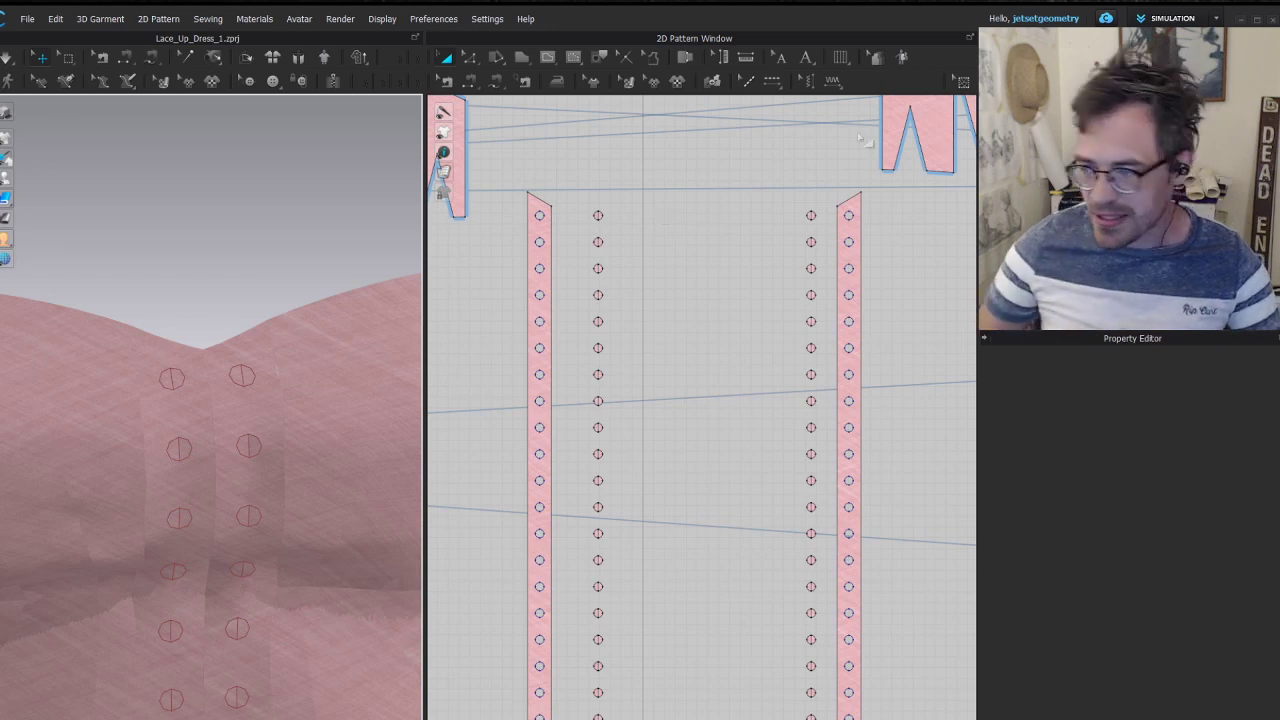
scroll(714, 212, up, 4)
middle_drag(620, 223, 703, 272)
scroll(700, 272, down, 1)
middle_drag(795, 288, 754, 247)
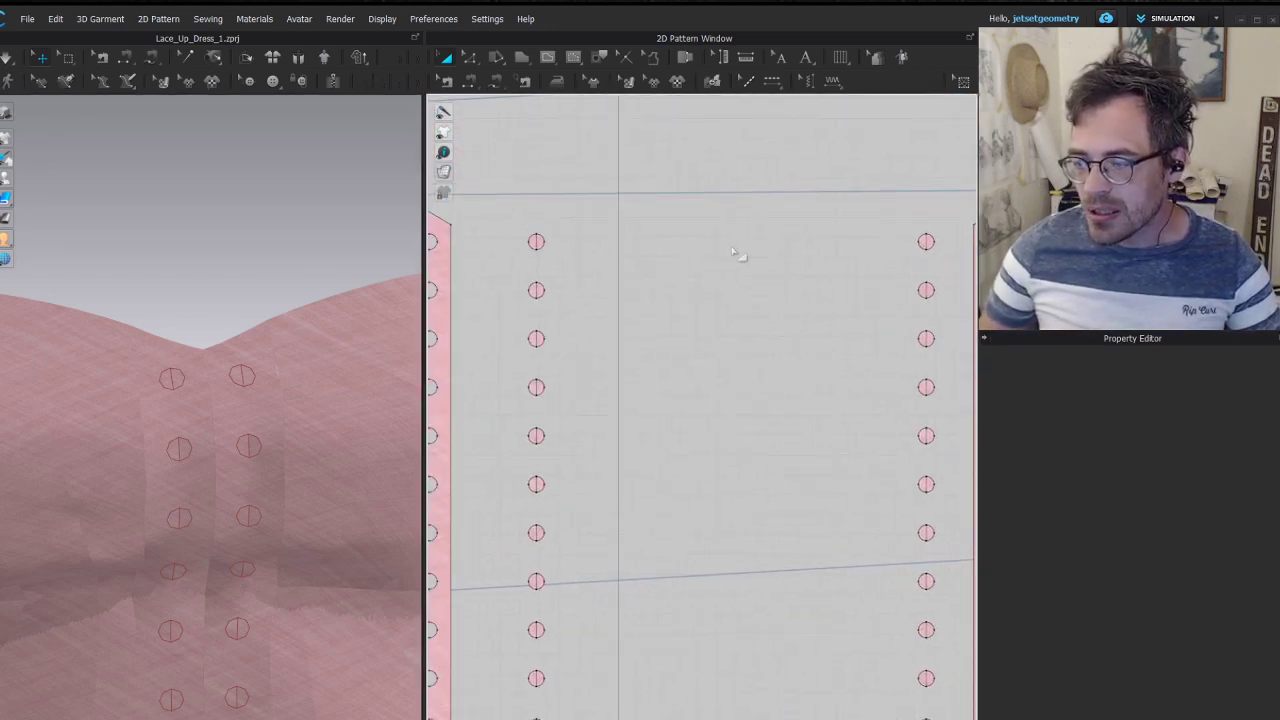
key(s)
drag(615, 229, 782, 240)
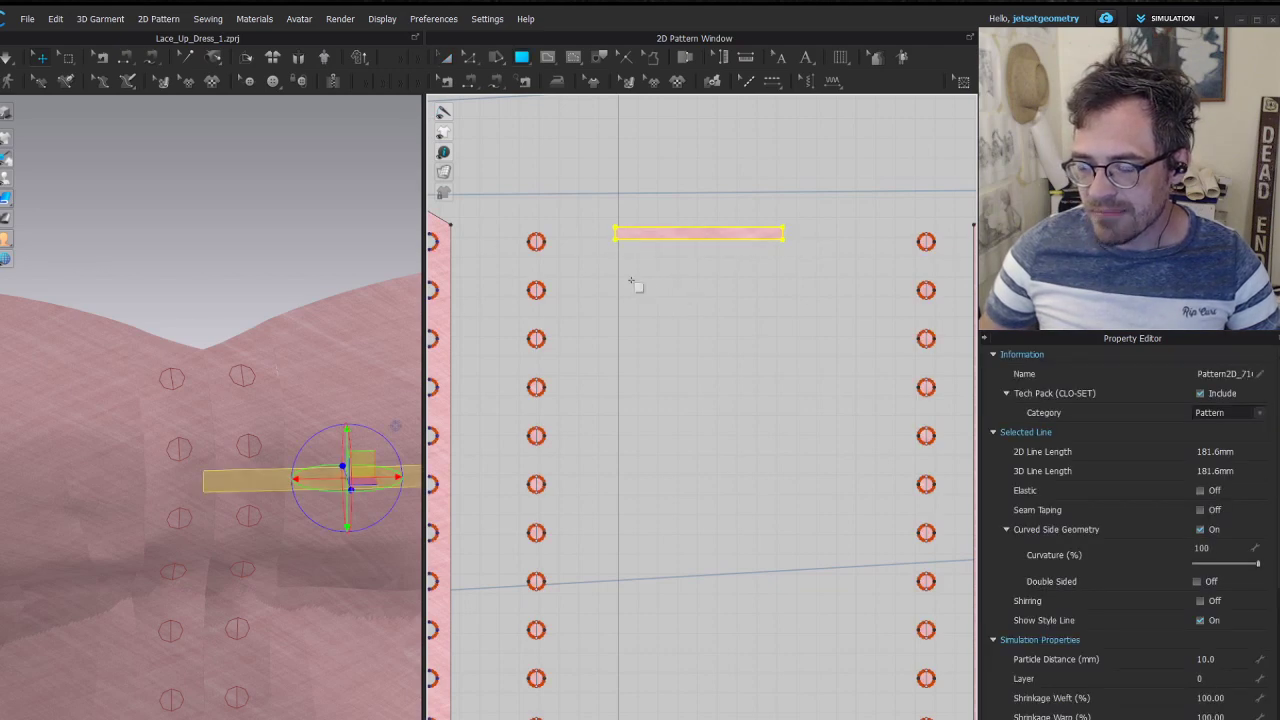
key(a)
middle_drag(667, 289, 692, 389)
scroll(824, 377, up, 3)
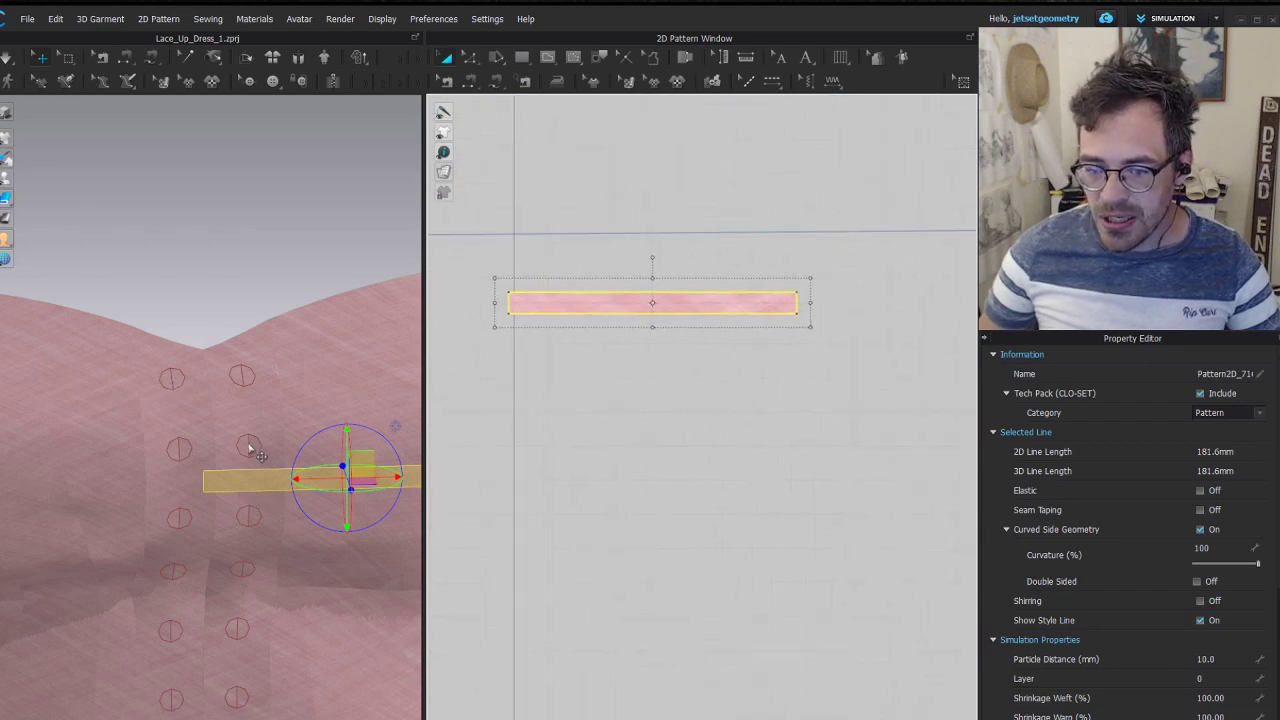
Shorten the rectangle symmetrically to an outline length of about 120 mm and place it between the columns, level with the uppermost circles
scroll(785, 355, down, 4)
middle_drag(814, 351, 783, 320)
drag(709, 303, 740, 340)
scroll(725, 332, up, 3)
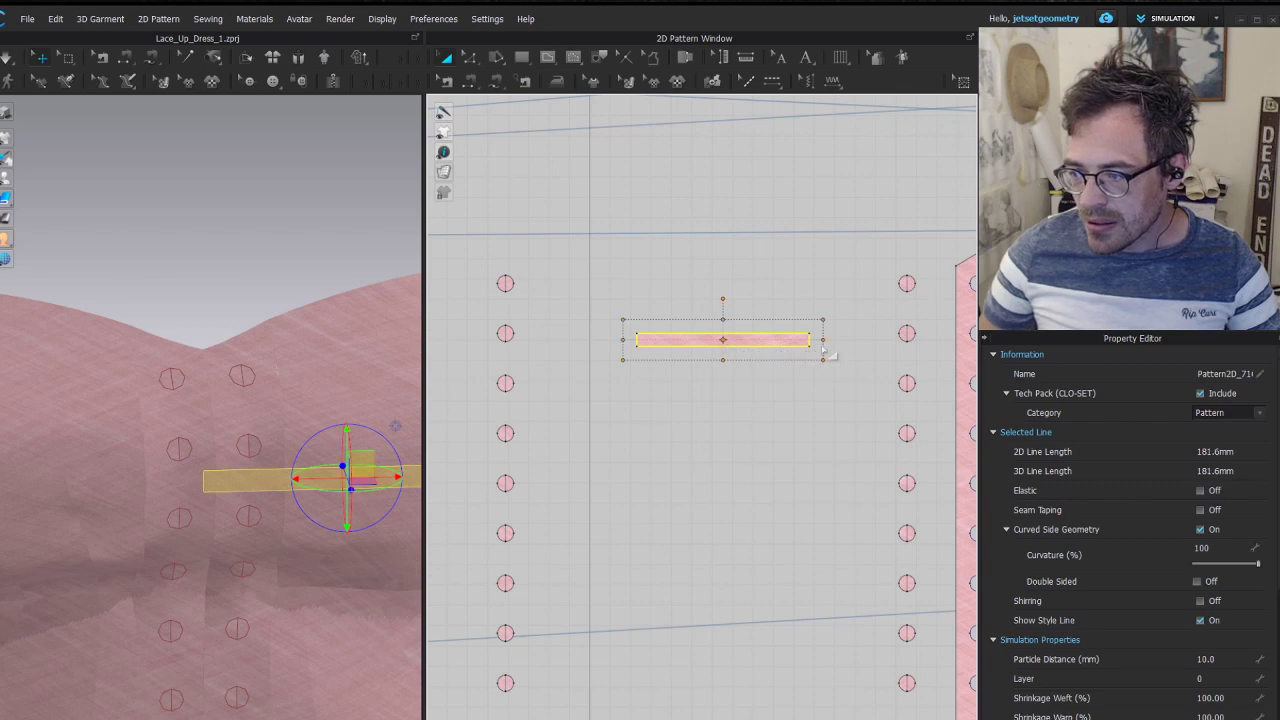
key(ctrl+z)
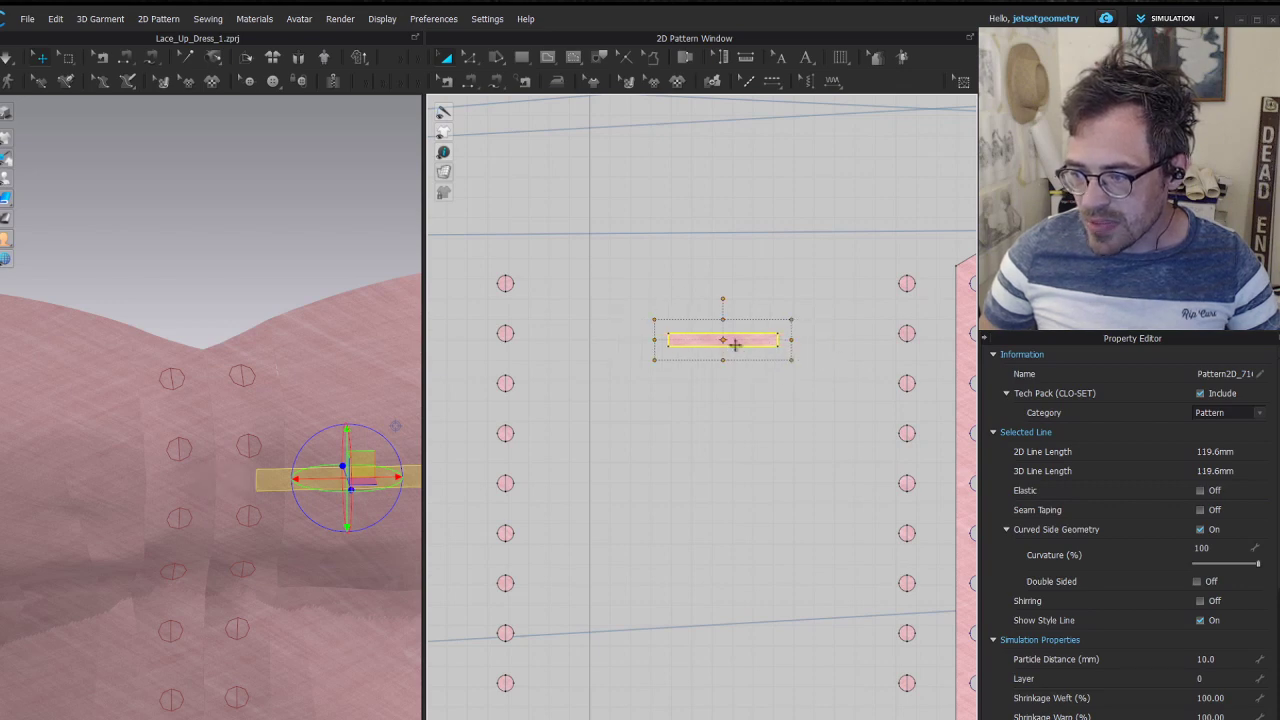
drag(753, 330, 730, 280)
Select the right and left columns of cut circles in turn and move each inward, closer to the short strip
scroll(855, 358, down, 4)
middle_drag(852, 356, 812, 212)
scroll(812, 212, down, 2)
key(z)
drag(808, 143, 855, 541)
drag(837, 443, 801, 444)
key(z)
drag(718, 145, 688, 544)
drag(697, 500, 724, 497)
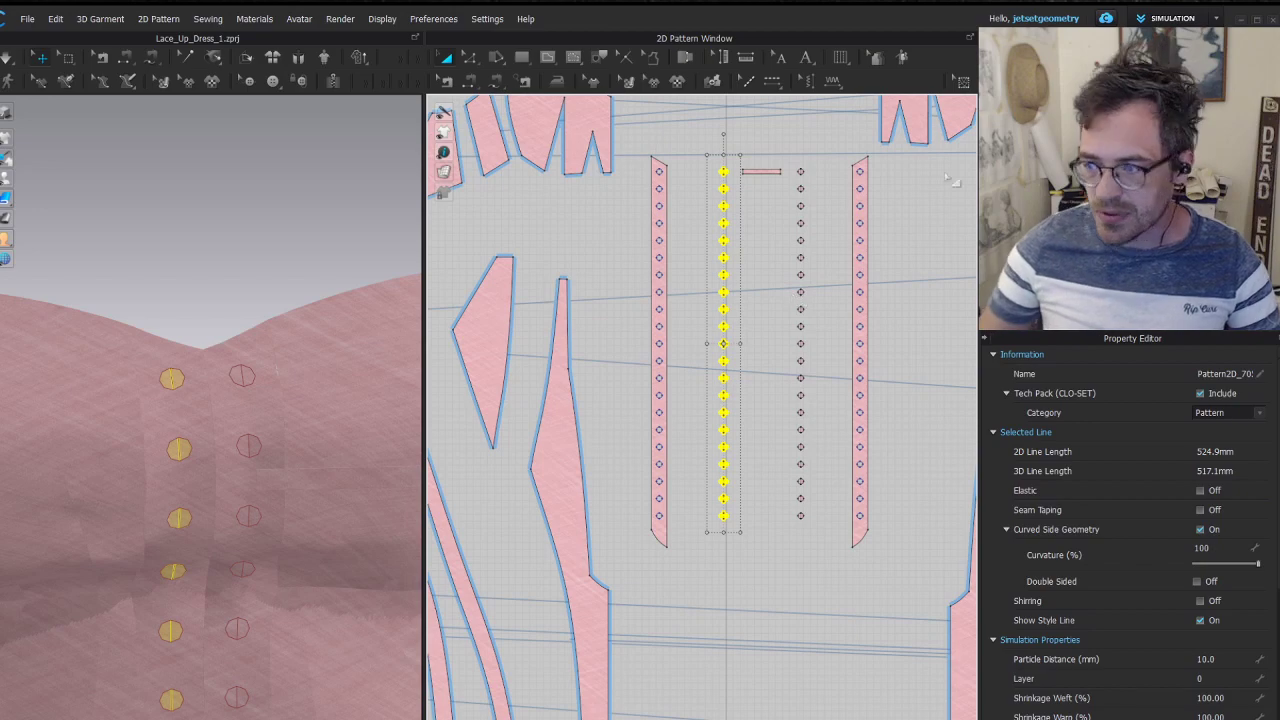
Move the short strip straight down between the columns until it is level with the lowest pair of circles
scroll(715, 199, up, 5)
middle_drag(780, 224, 661, 412)
scroll(735, 318, up, 5)
click(732, 249)
scroll(694, 352, down, 5)
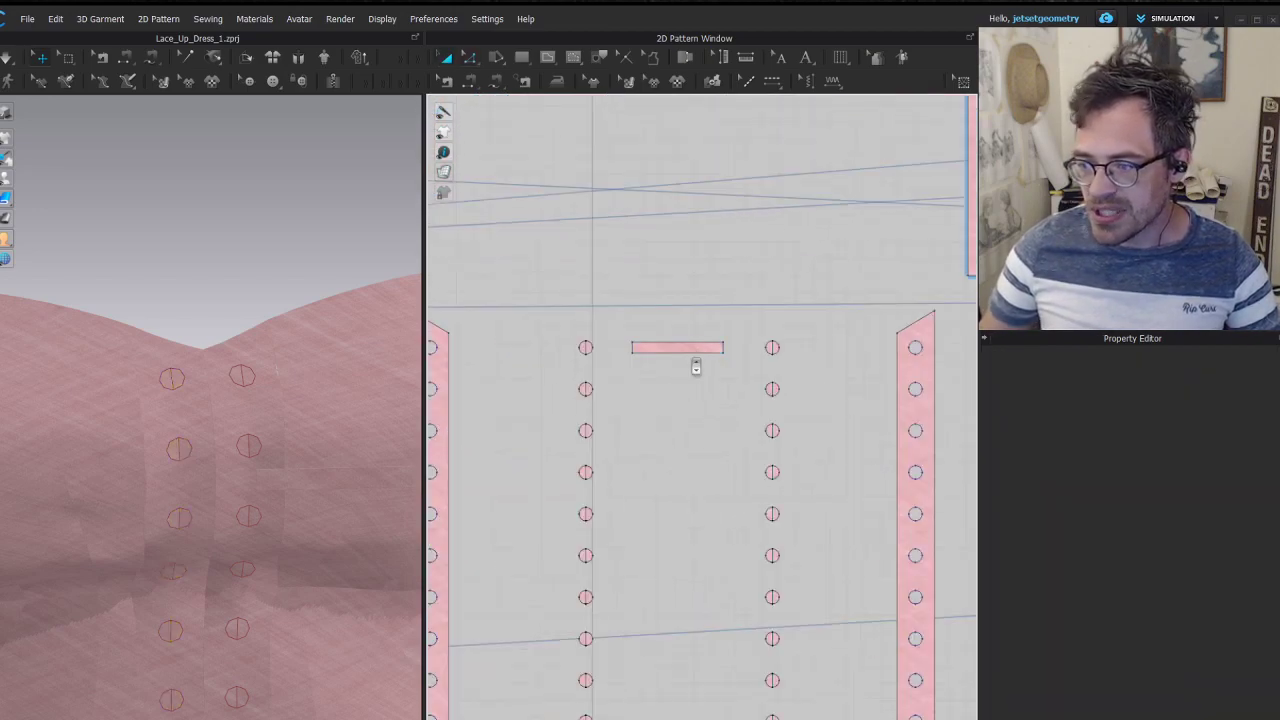
scroll(696, 368, down, 5)
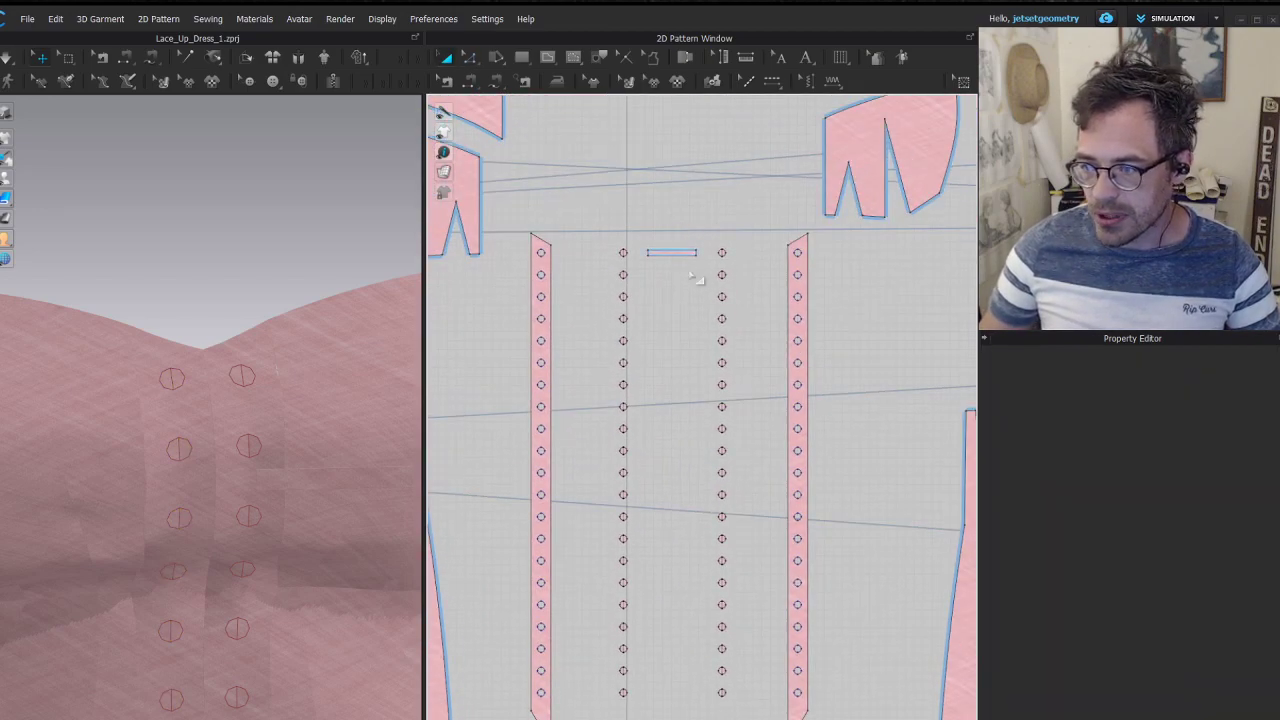
click(676, 252)
middle_drag(688, 388, 692, 354)
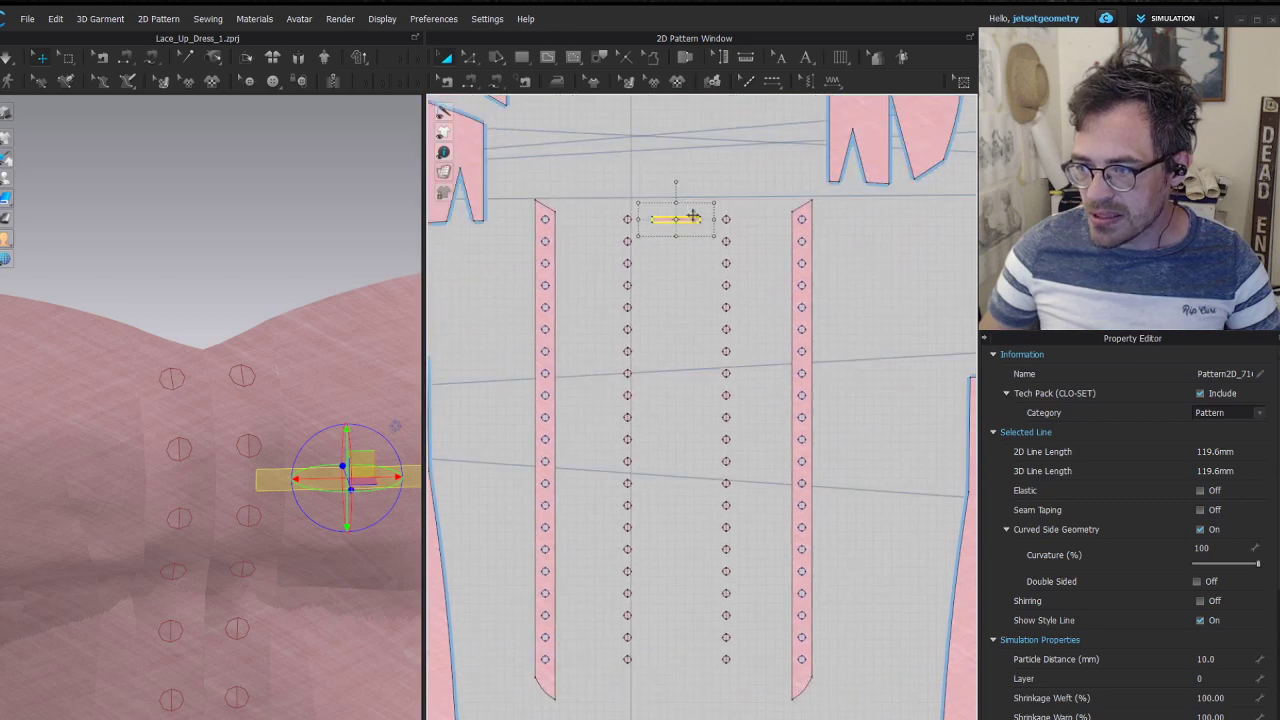
drag(693, 216, 685, 643)
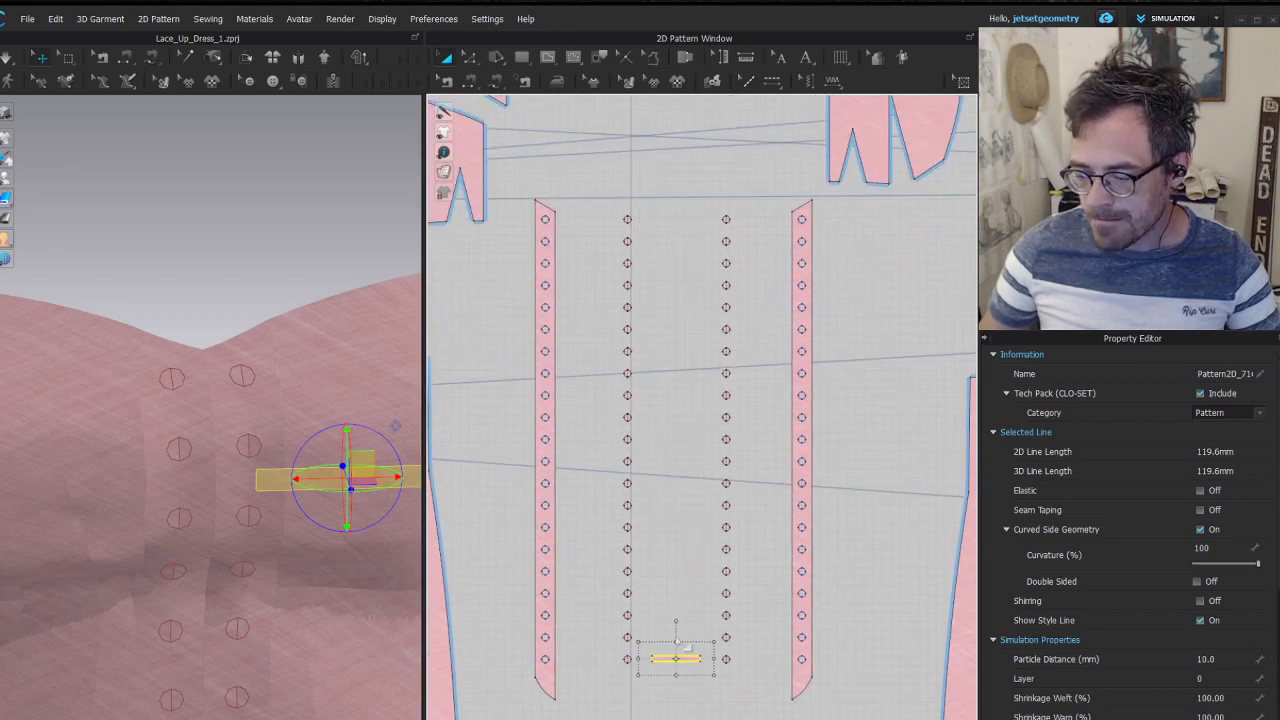
Rotate the short strip to slope down to the right and position it between the two lowest rows of circles
middle_drag(308, 620, 284, 130)
scroll(246, 491, down, 4)
middle_drag(302, 538, 362, 318)
scroll(697, 652, up, 5)
middle_drag(645, 620, 668, 373)
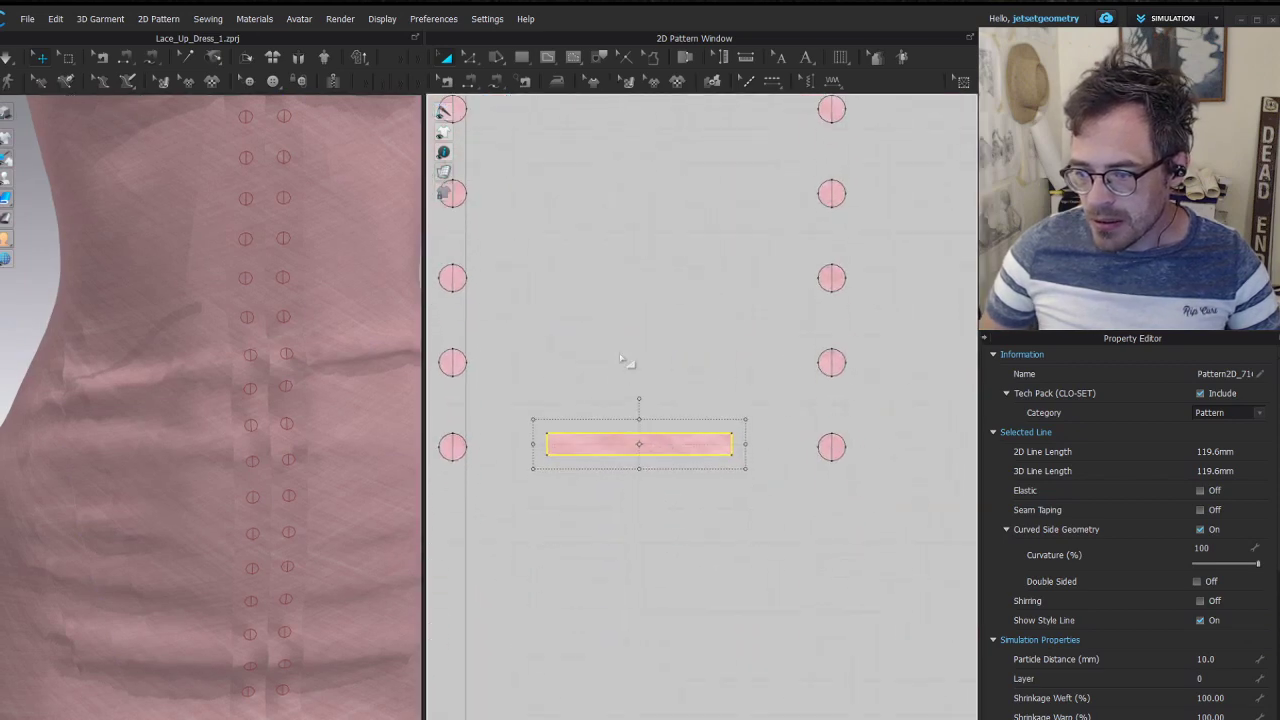
middle_drag(573, 367, 652, 403)
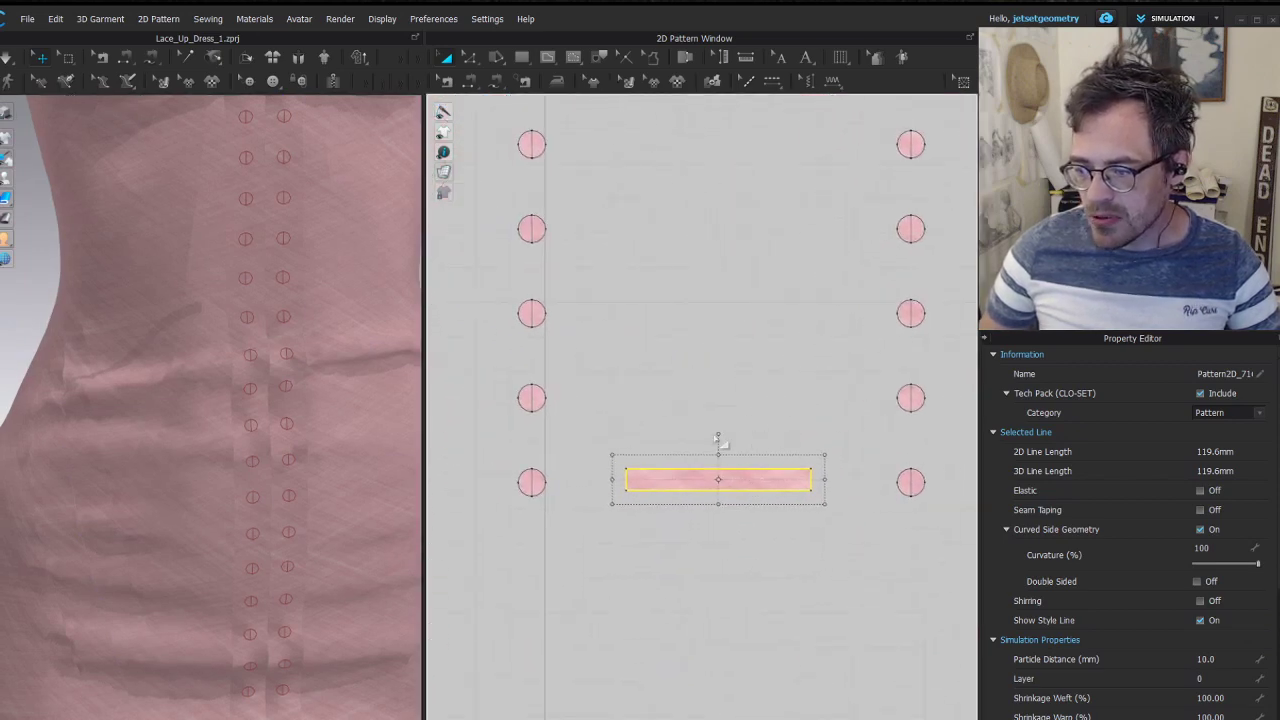
drag(721, 433, 779, 444)
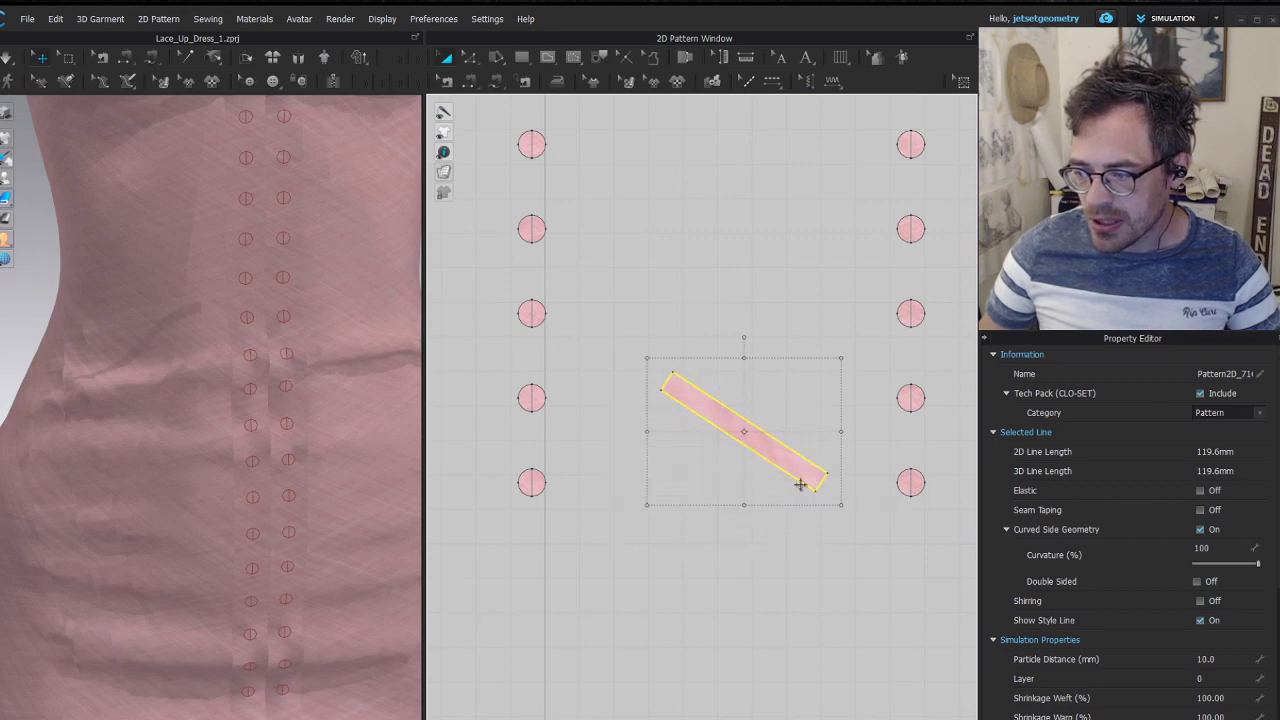
click(777, 404)
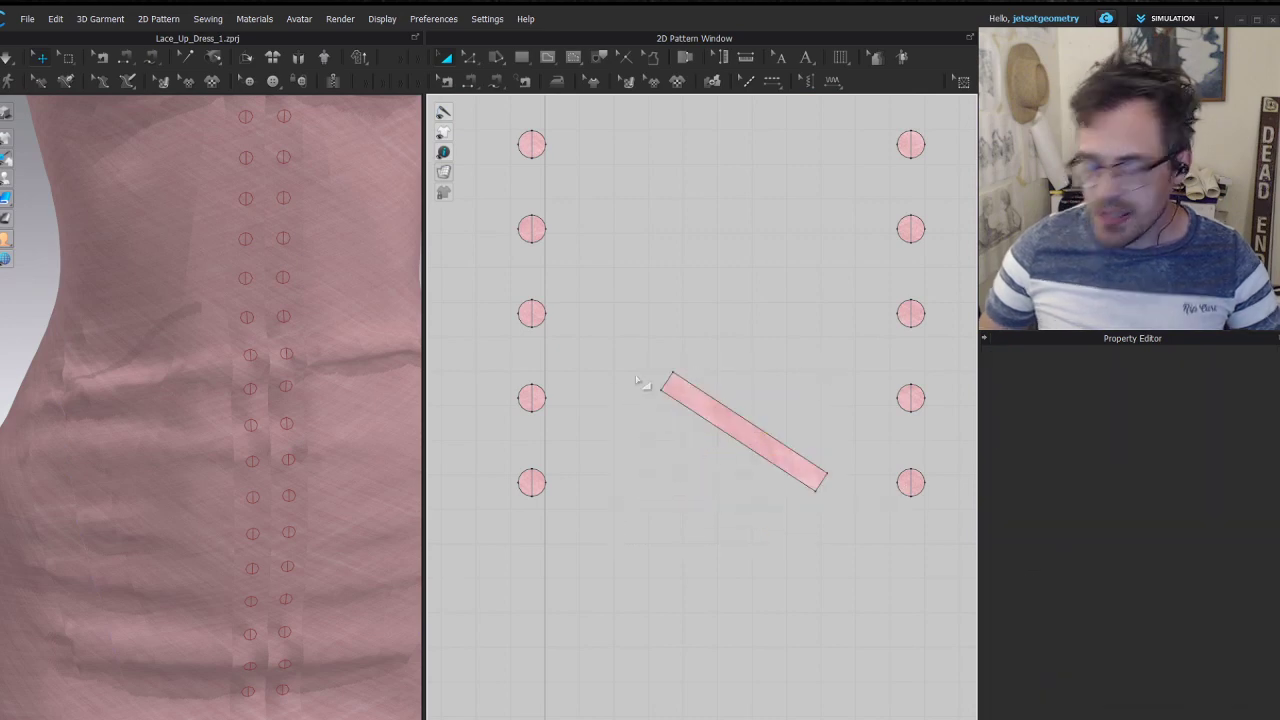
Move the strip down the 3D dress front to the lowest eyelets and shift its 2D pattern slightly toward the left column
click(735, 418)
scroll(345, 362, down, 5)
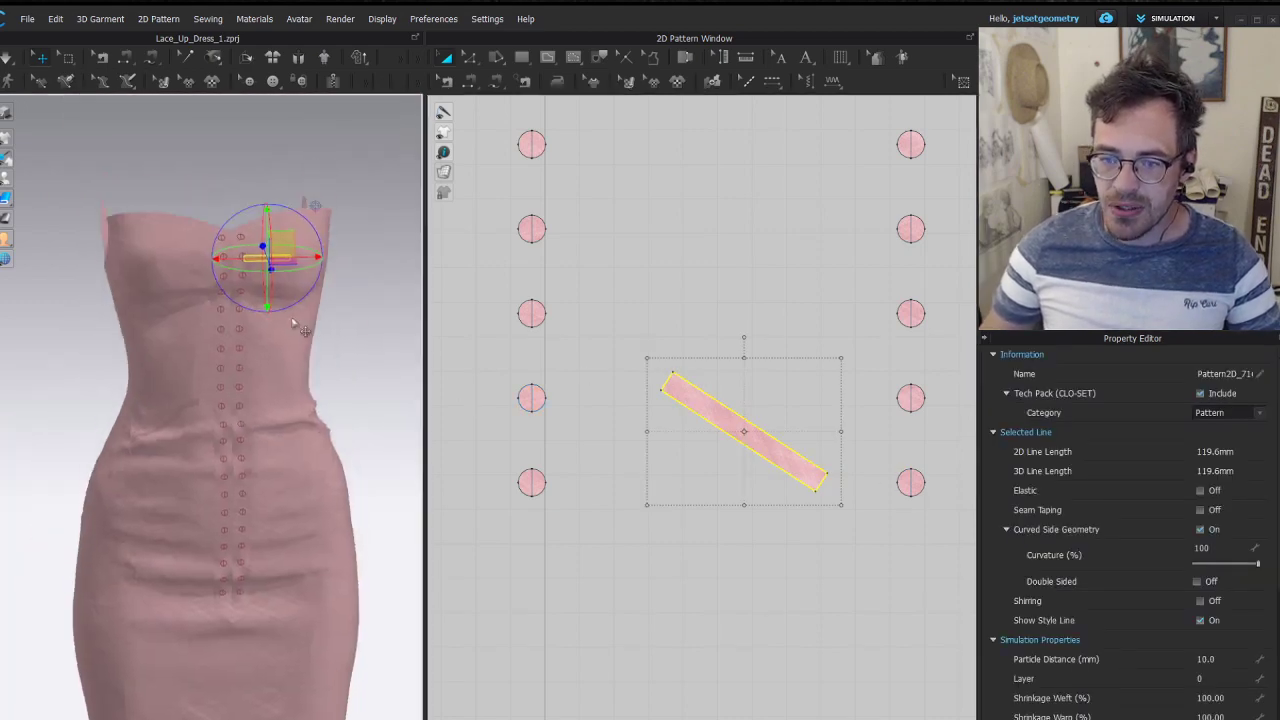
drag(281, 239, 252, 577)
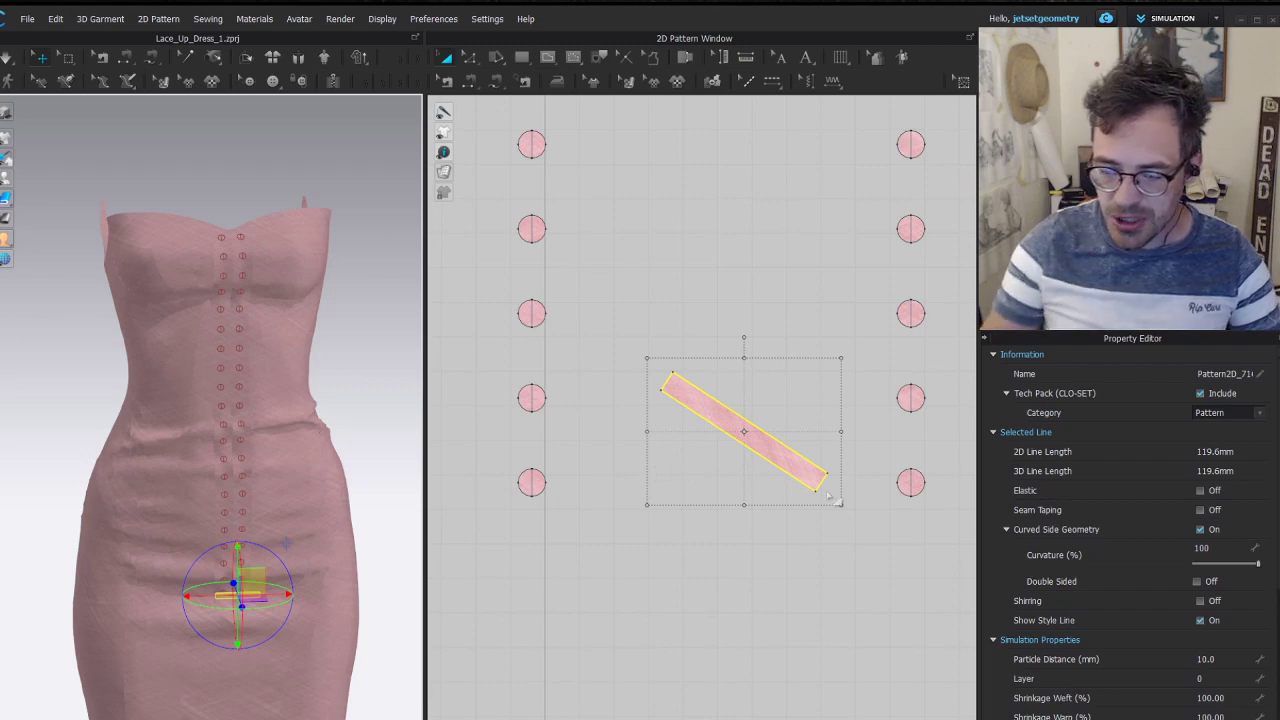
drag(786, 453, 762, 456)
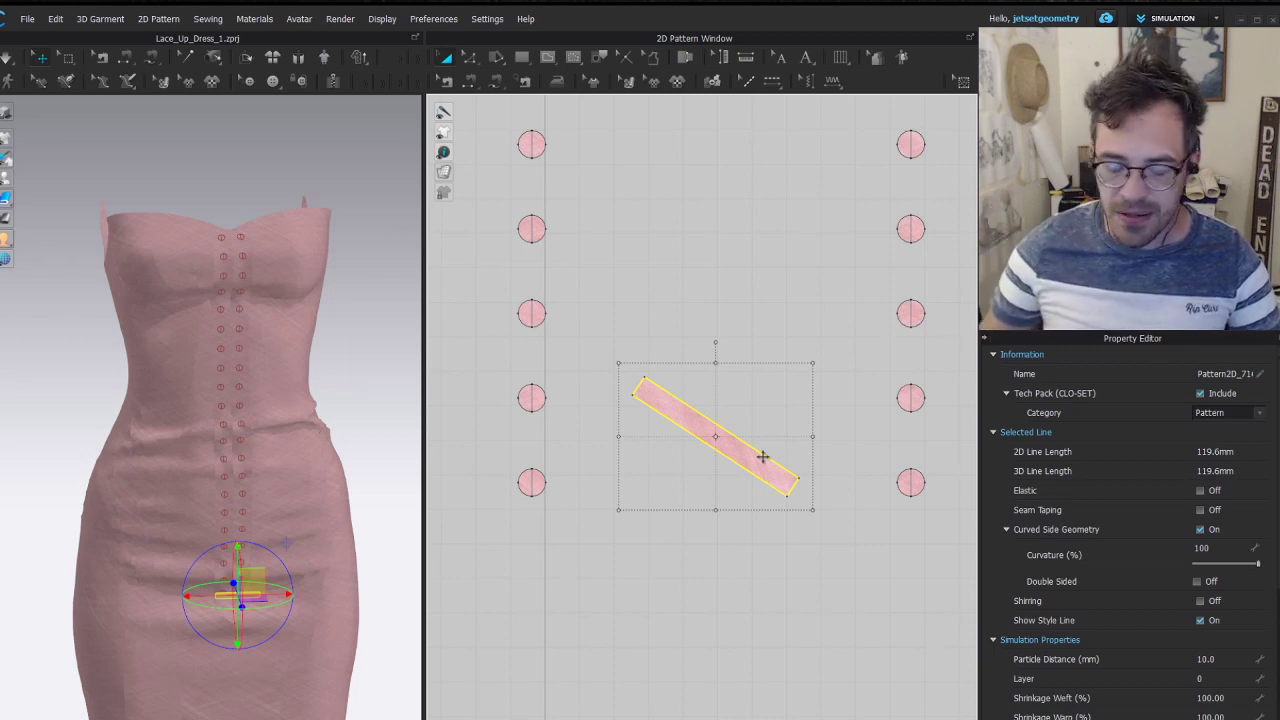
Duplicate the diagonal strip in place and flip the copy vertically so the two strips form an X
scroll(758, 454, up, 2)
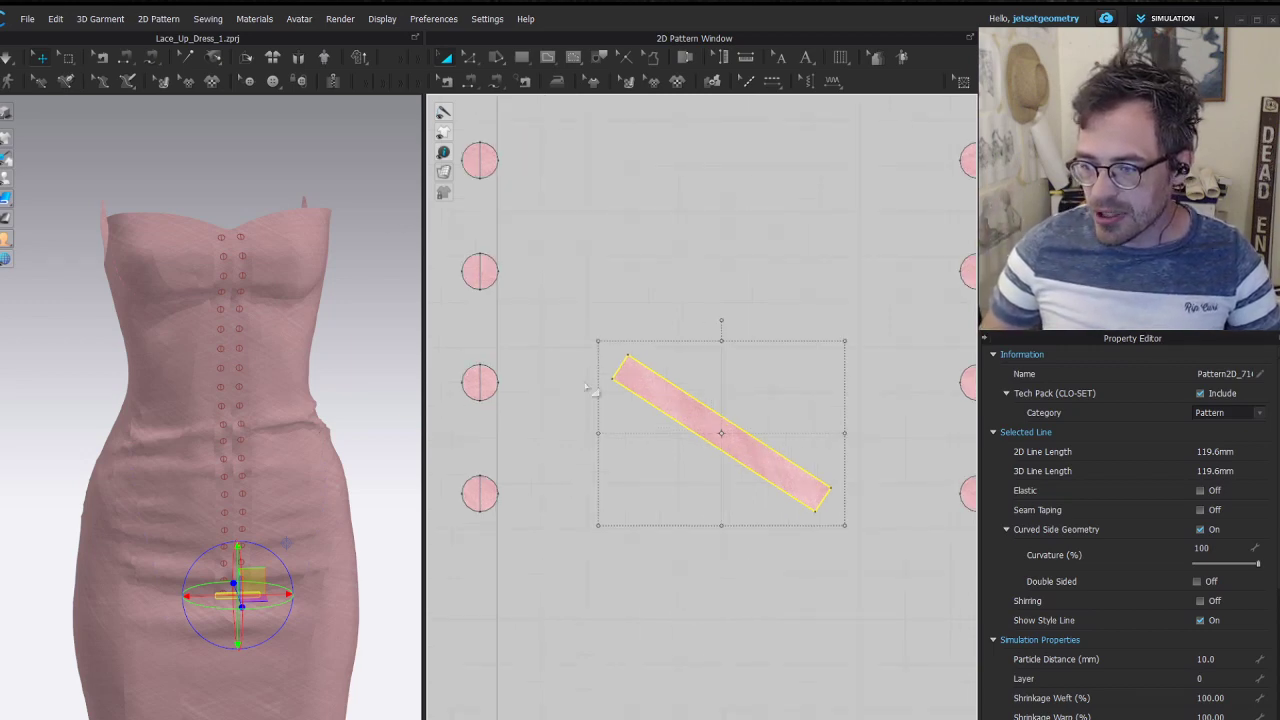
mouse_move(727, 426)
mouse_down()
mouse_move(806, 491)
mouse_move(726, 432)
mouse_up()
right_click(720, 423)
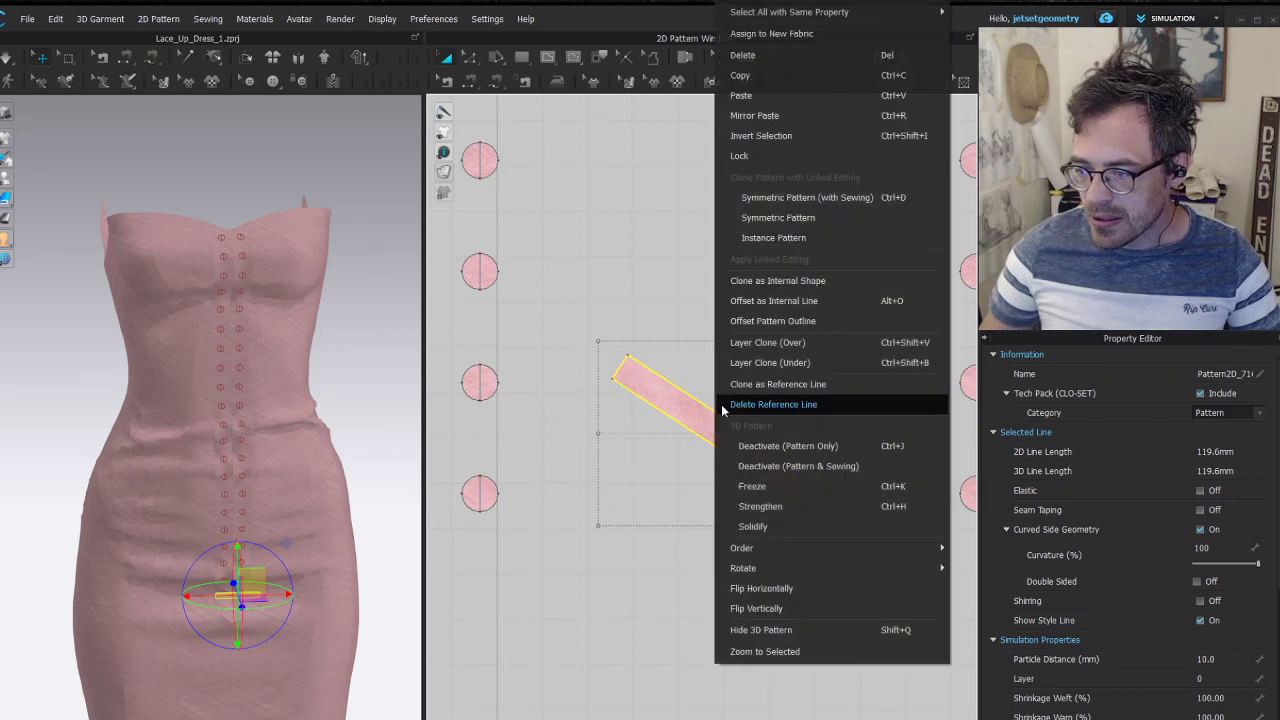
click(778, 608)
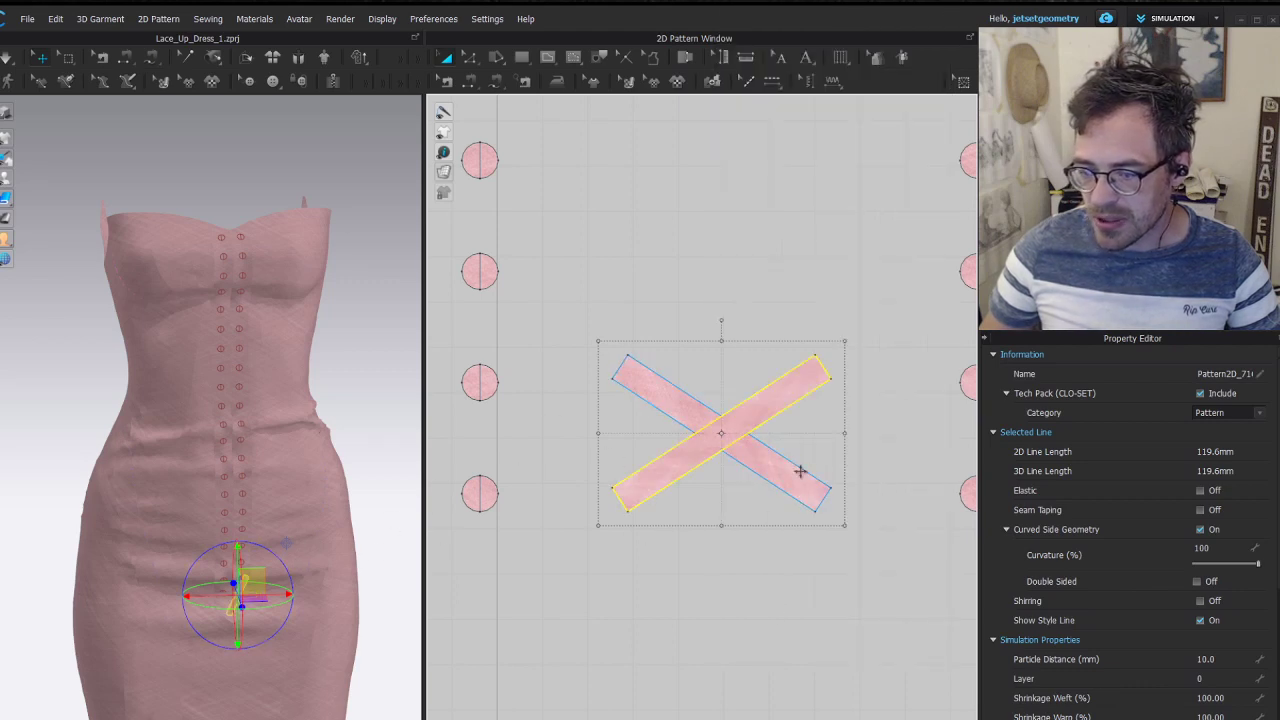
click(686, 531)
scroll(700, 470, down, 2)
click(727, 414)
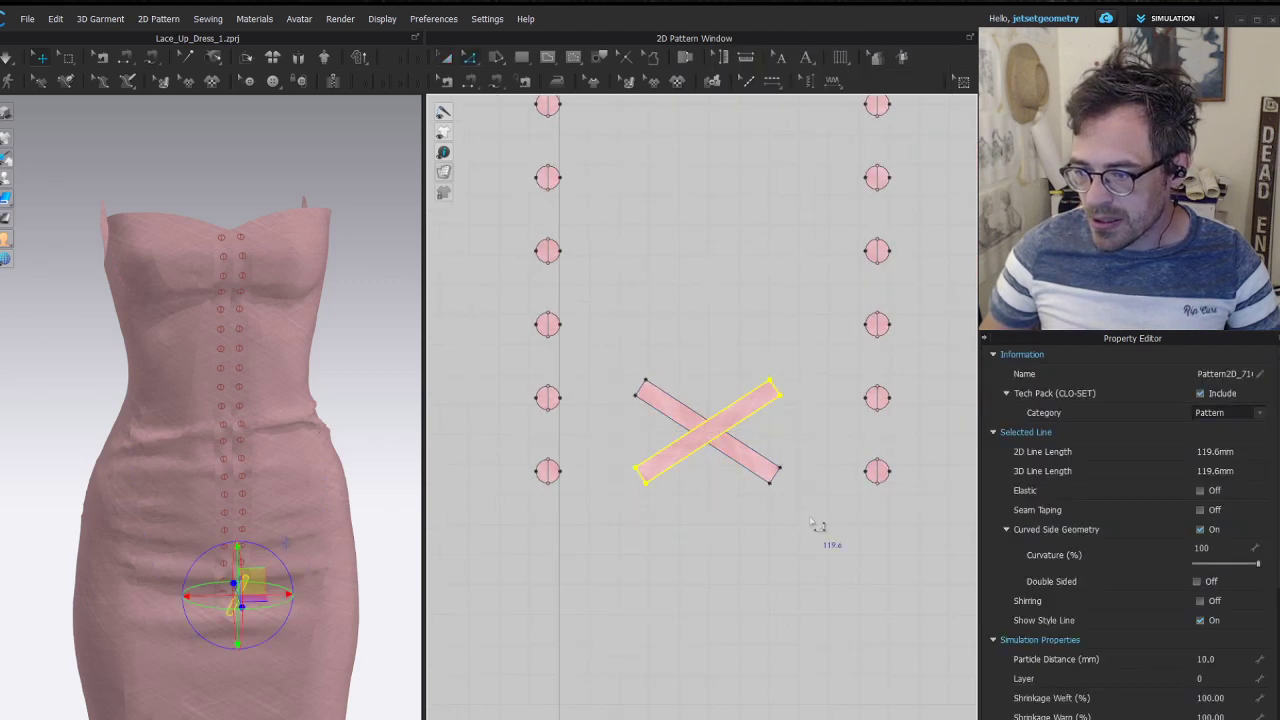
Sew the upper-left end of the first diagonal strip to the centre line of the second-lowest circle in the left column
key(n)
click(648, 388)
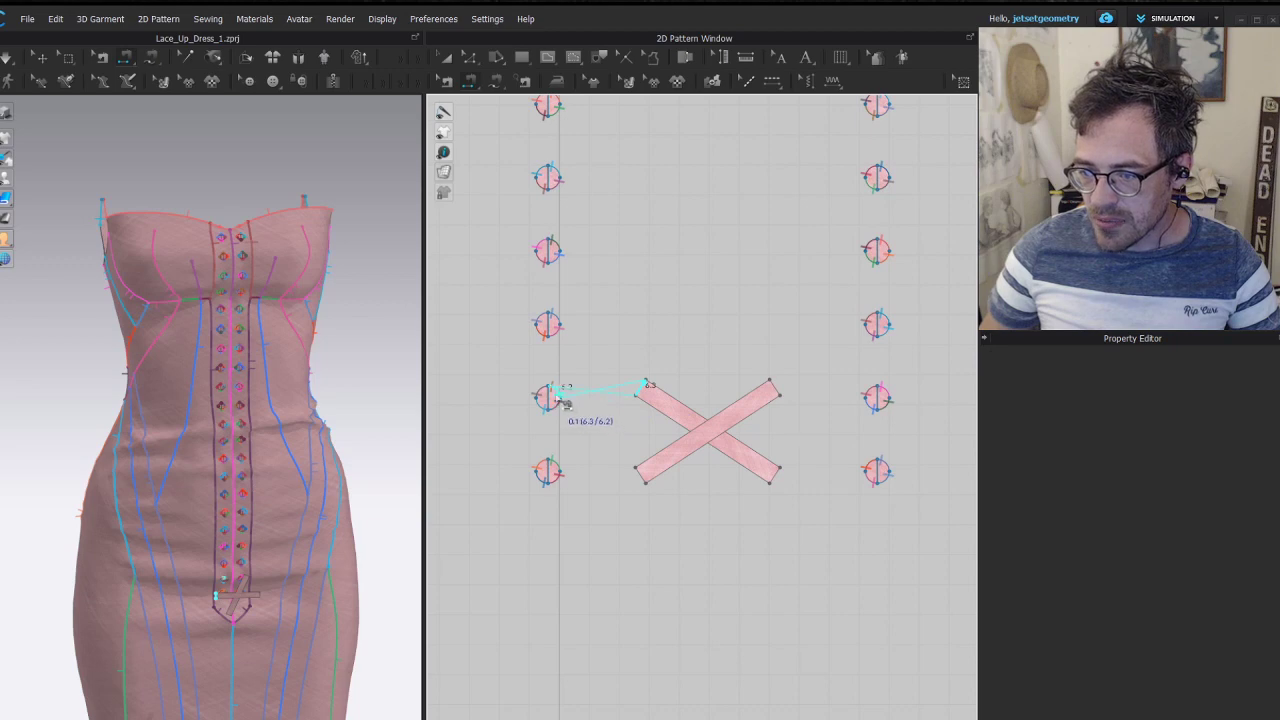
click(556, 400)
scroll(650, 358, up, 2)
middle_drag(611, 396, 773, 341)
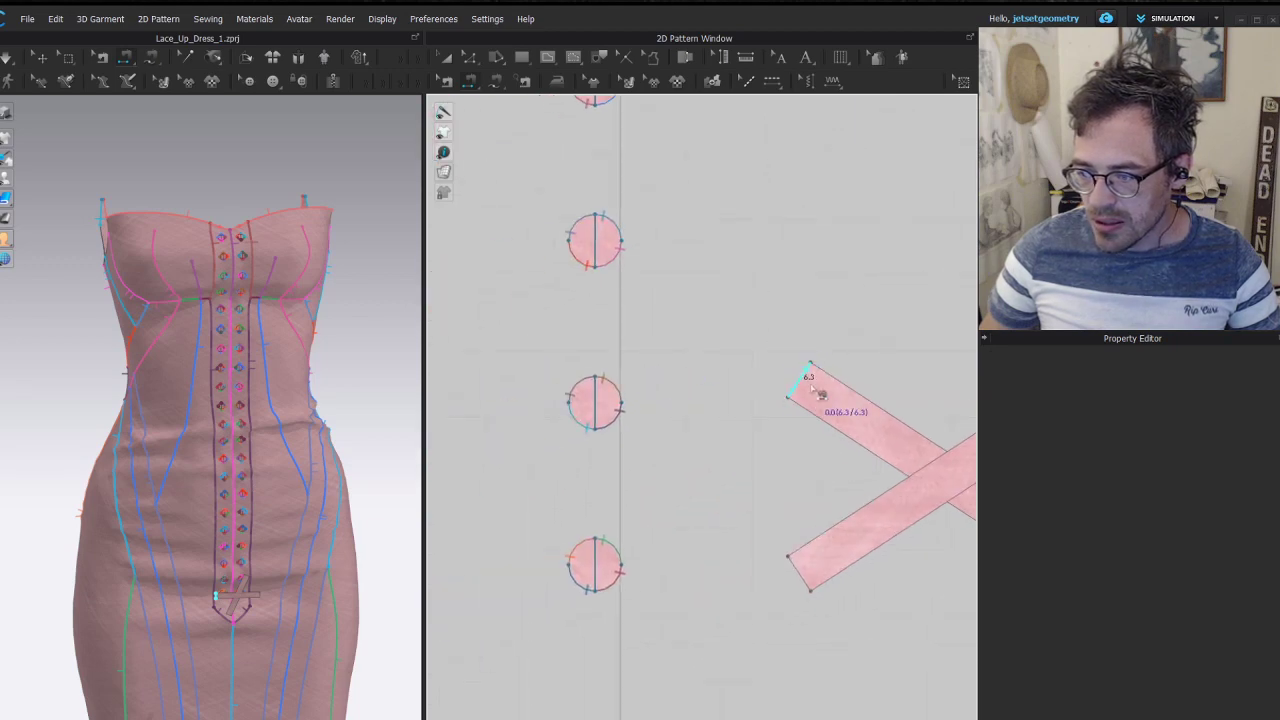
click(807, 368)
click(636, 430)
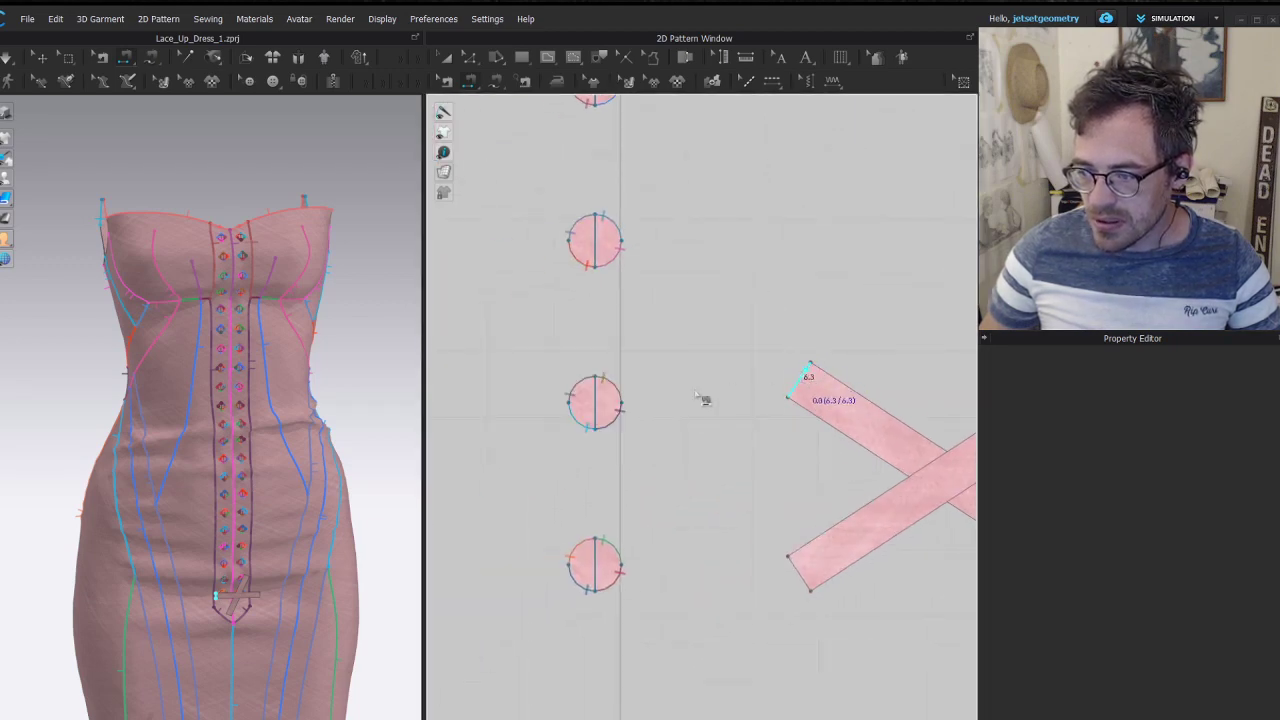
click(596, 402)
Sew the lower-left end of the mirrored strip to the centre line of the lowest left circle and inspect the seam
click(800, 570)
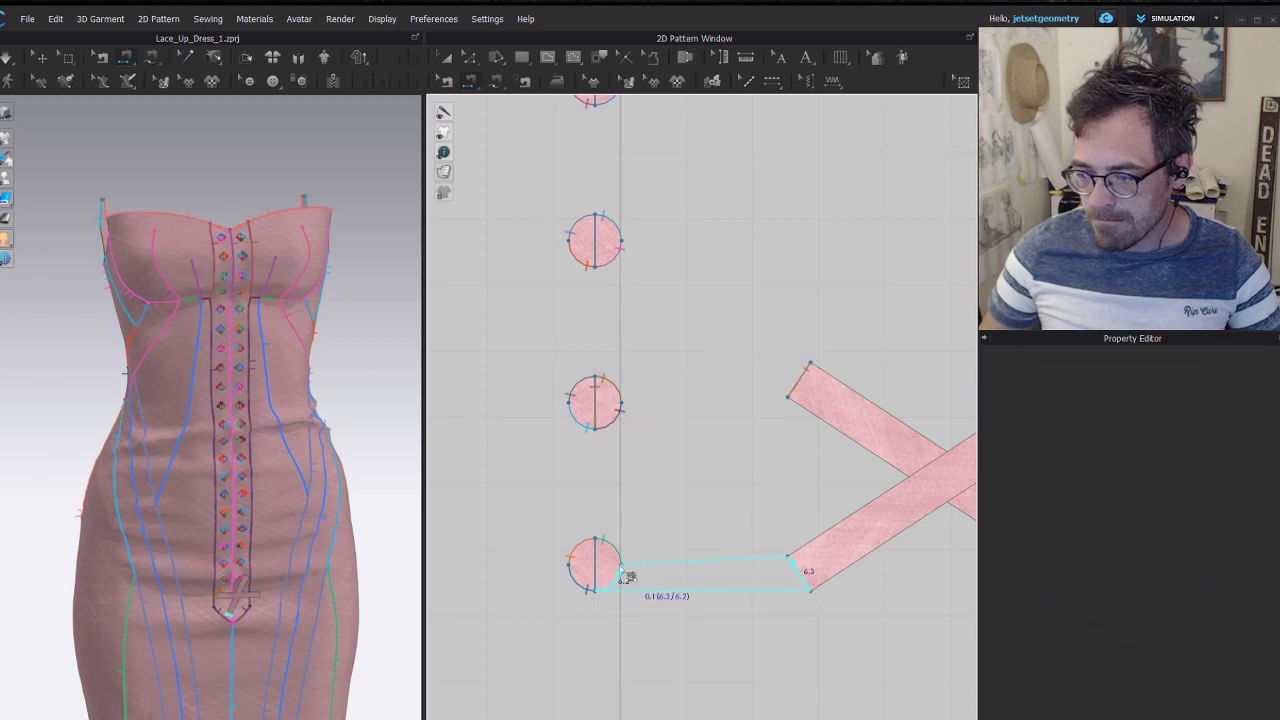
click(600, 560)
key(b)
middle_drag(730, 450, 641, 347)
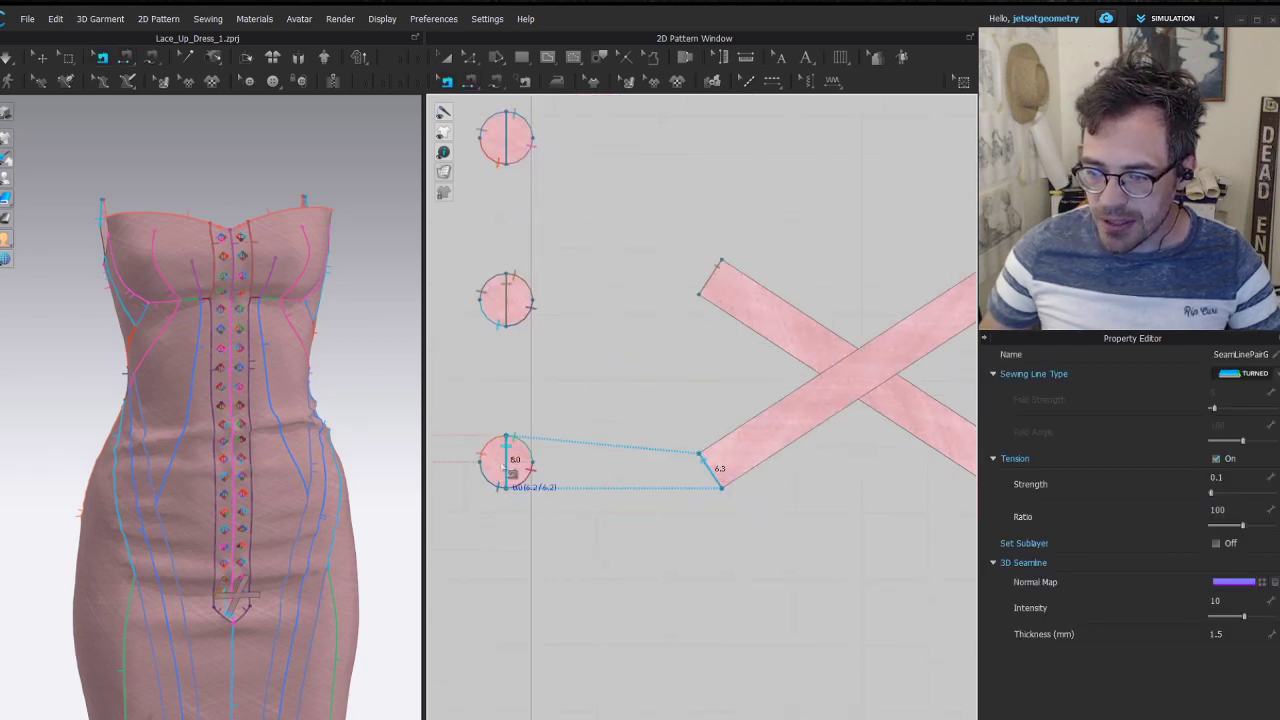
click(706, 463)
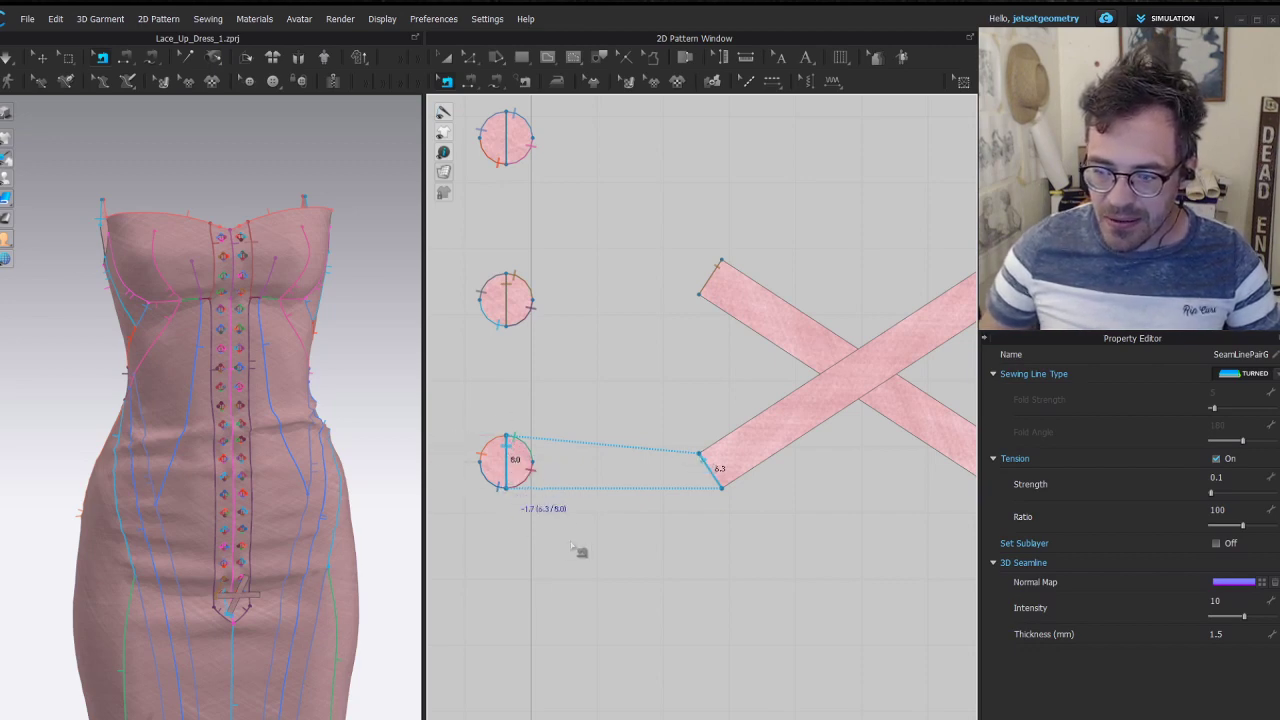
scroll(711, 400, down, 3)
middle_drag(711, 400, 560, 400)
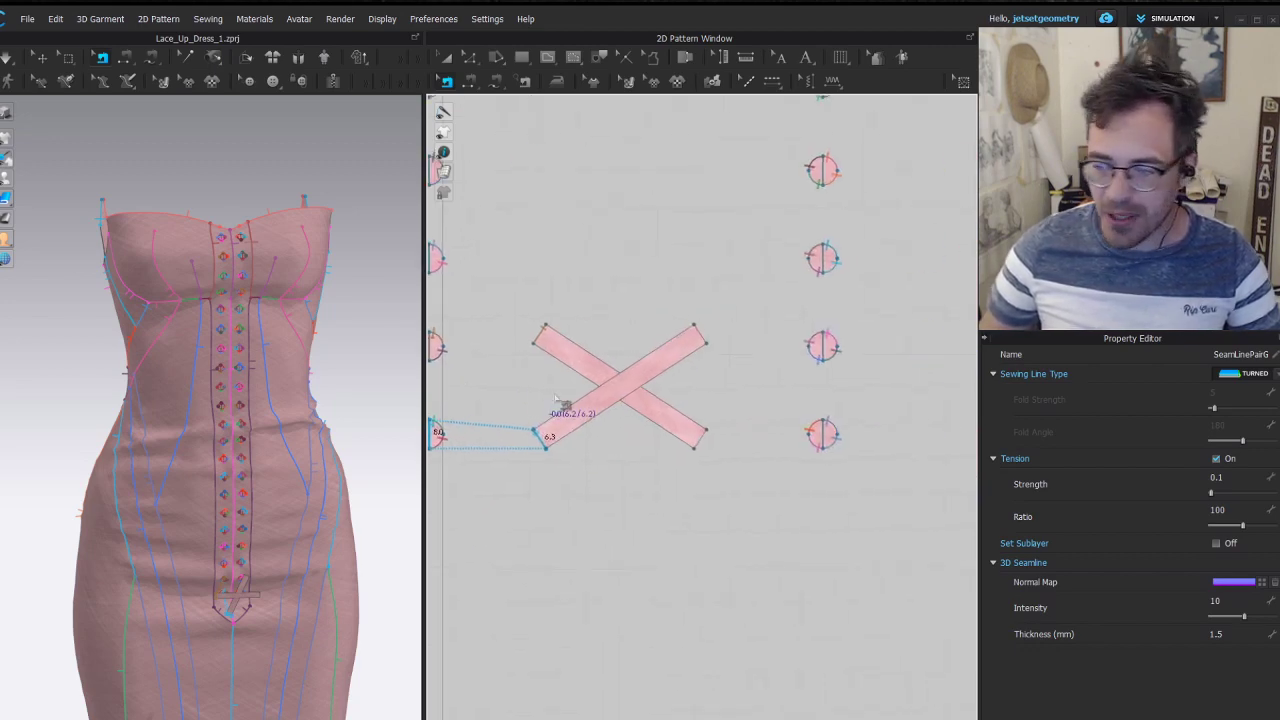
Sew the two right ends of the crossed strips to the centre lines of the two lowest circles in the right column
key(n)
click(711, 438)
click(708, 440)
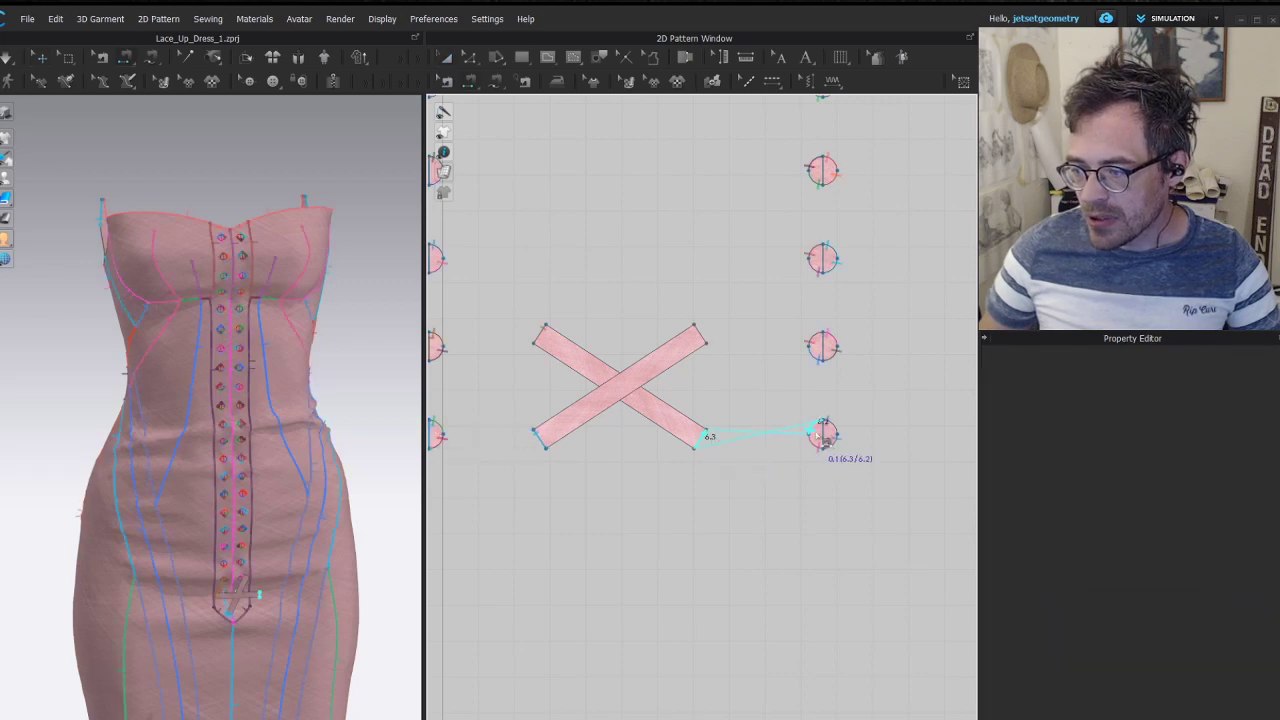
click(823, 434)
click(706, 340)
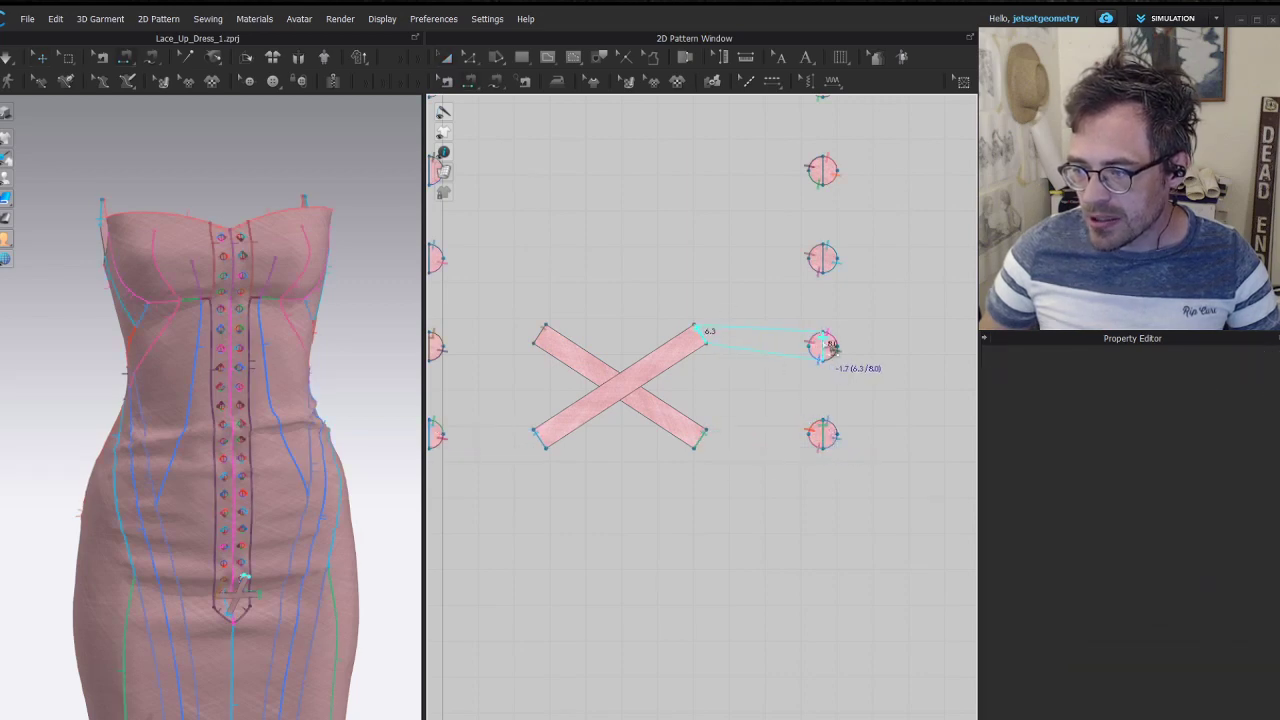
click(823, 345)
scroll(675, 245, down, 3)
middle_drag(643, 220, 651, 434)
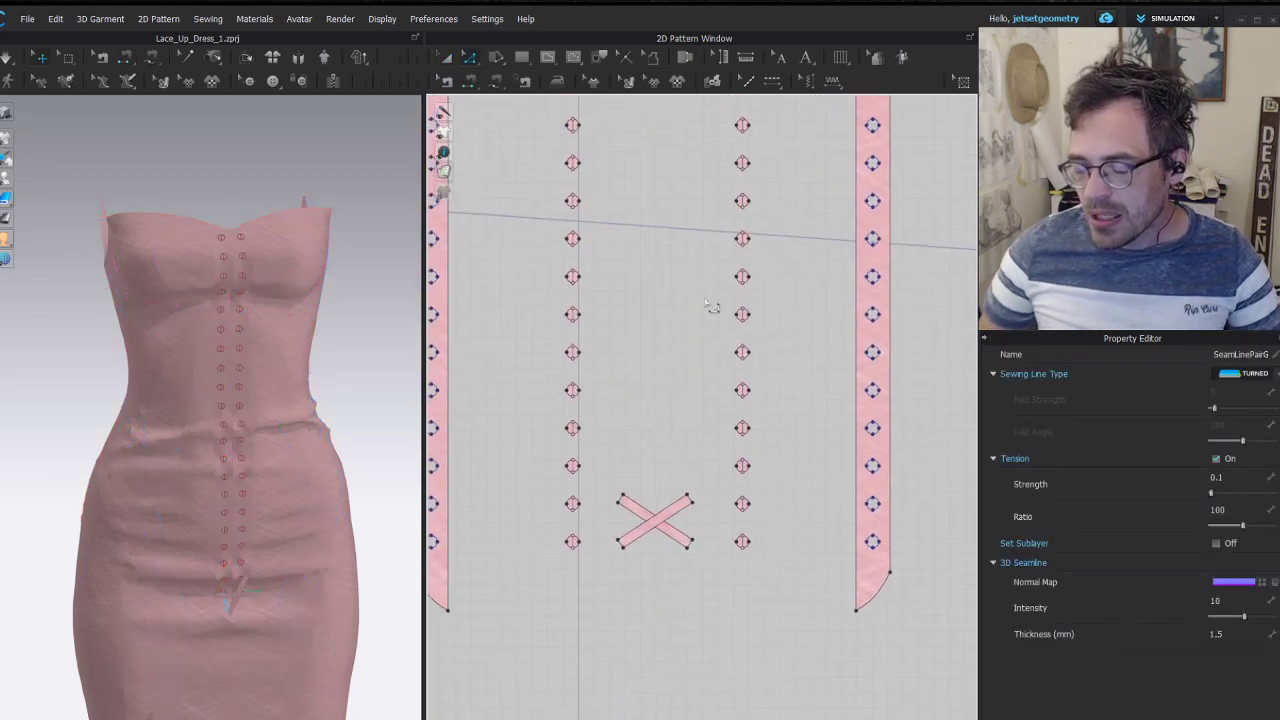
scroll(652, 245, down, 3)
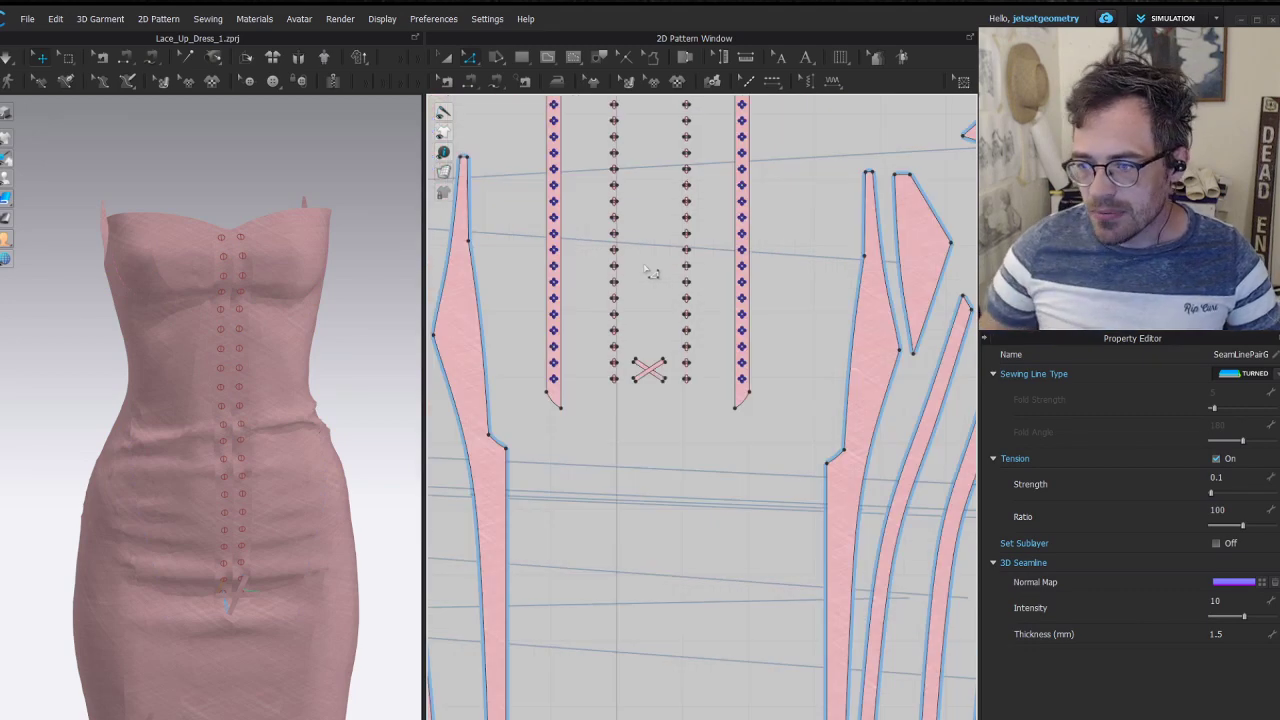
middle_drag(688, 268, 668, 395)
scroll(628, 652, up, 4)
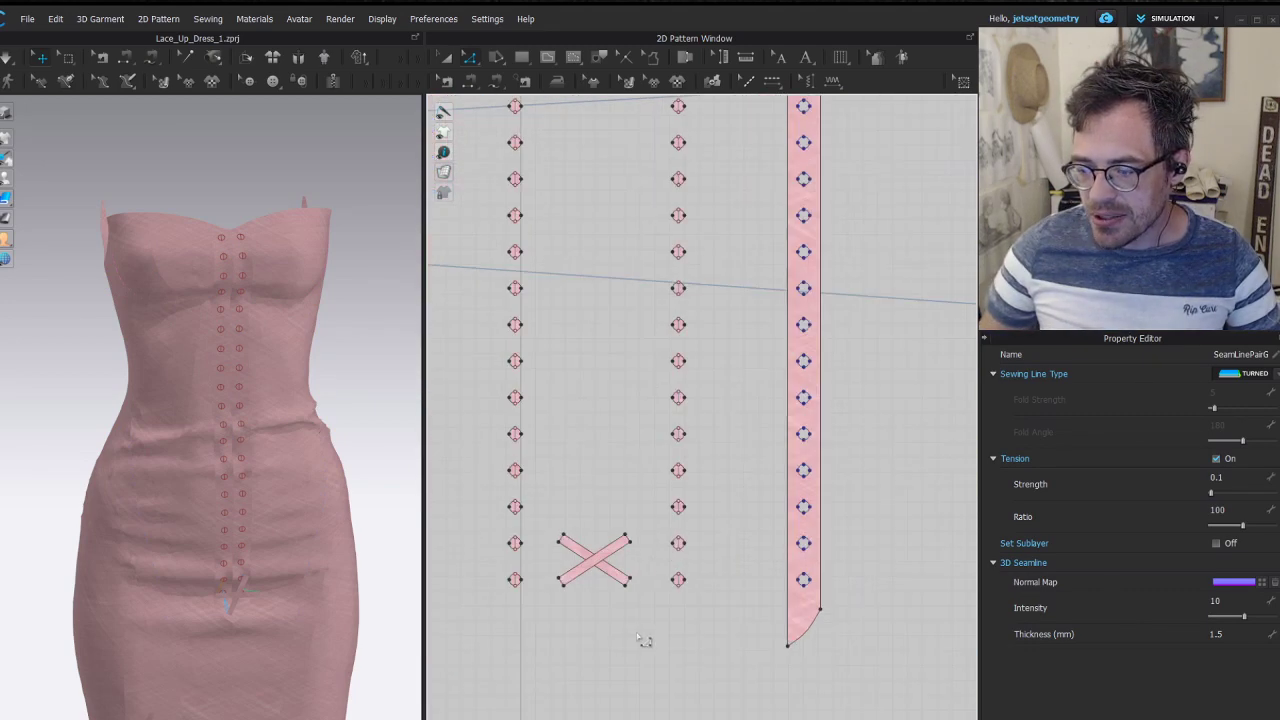
key(a)
click(606, 571)
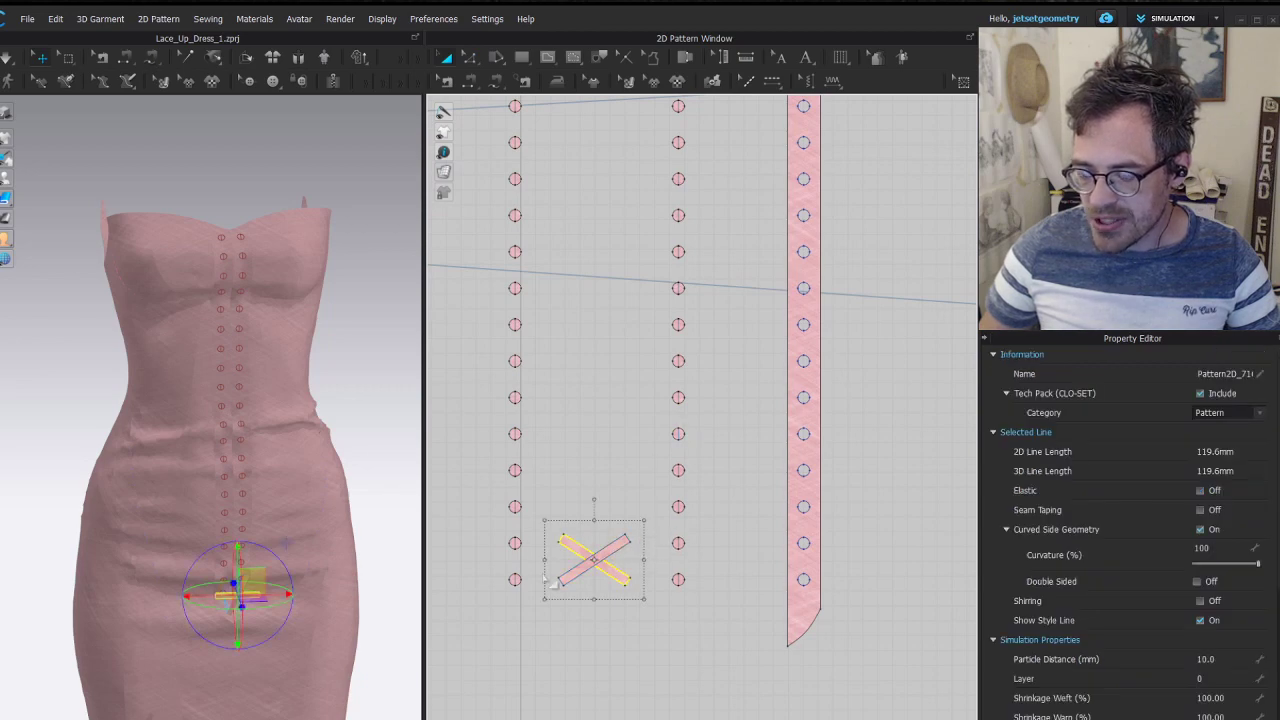
scroll(550, 582, up, 4)
scroll(755, 458, down, 3)
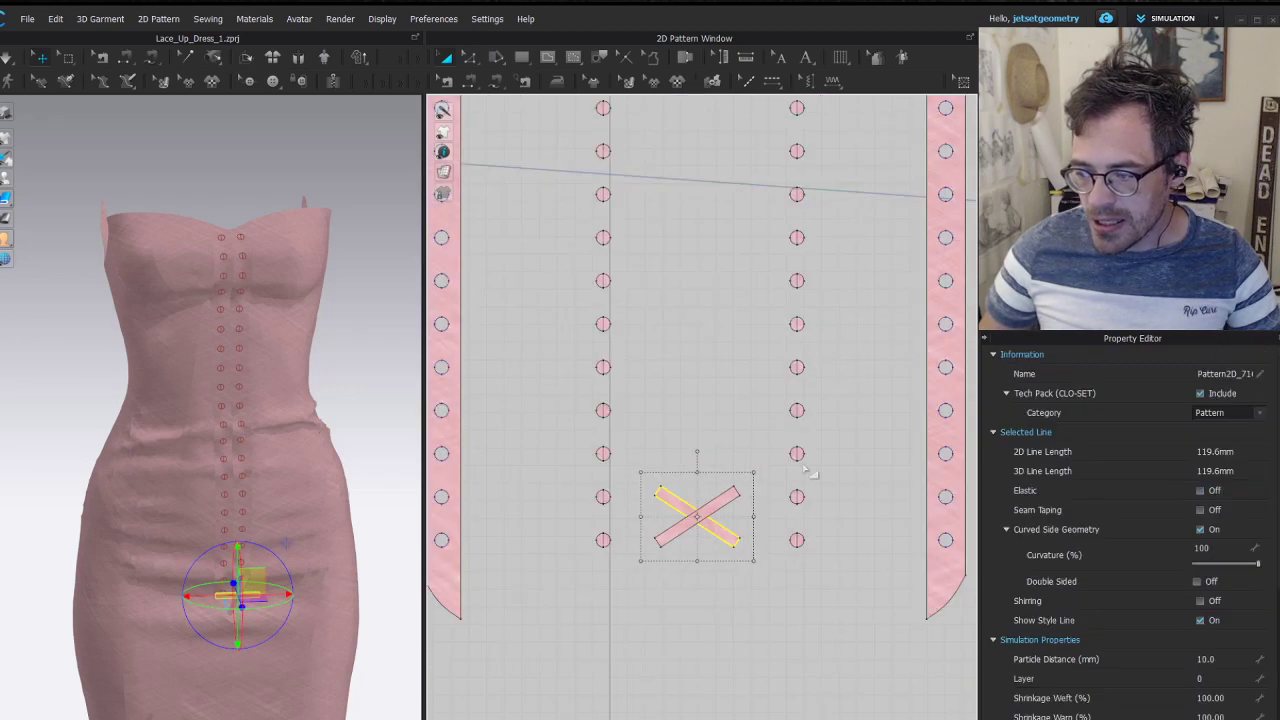
middle_drag(850, 305, 806, 466)
middle_drag(672, 644, 681, 462)
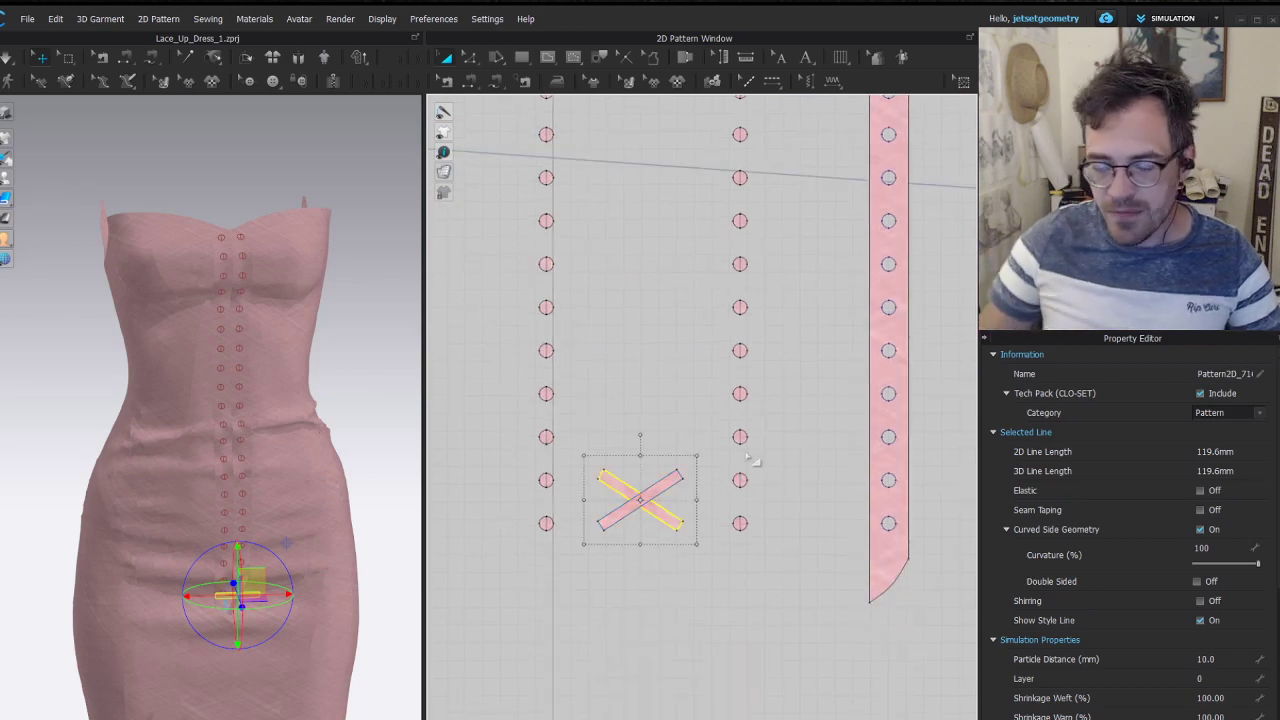
scroll(671, 508, down, 5)
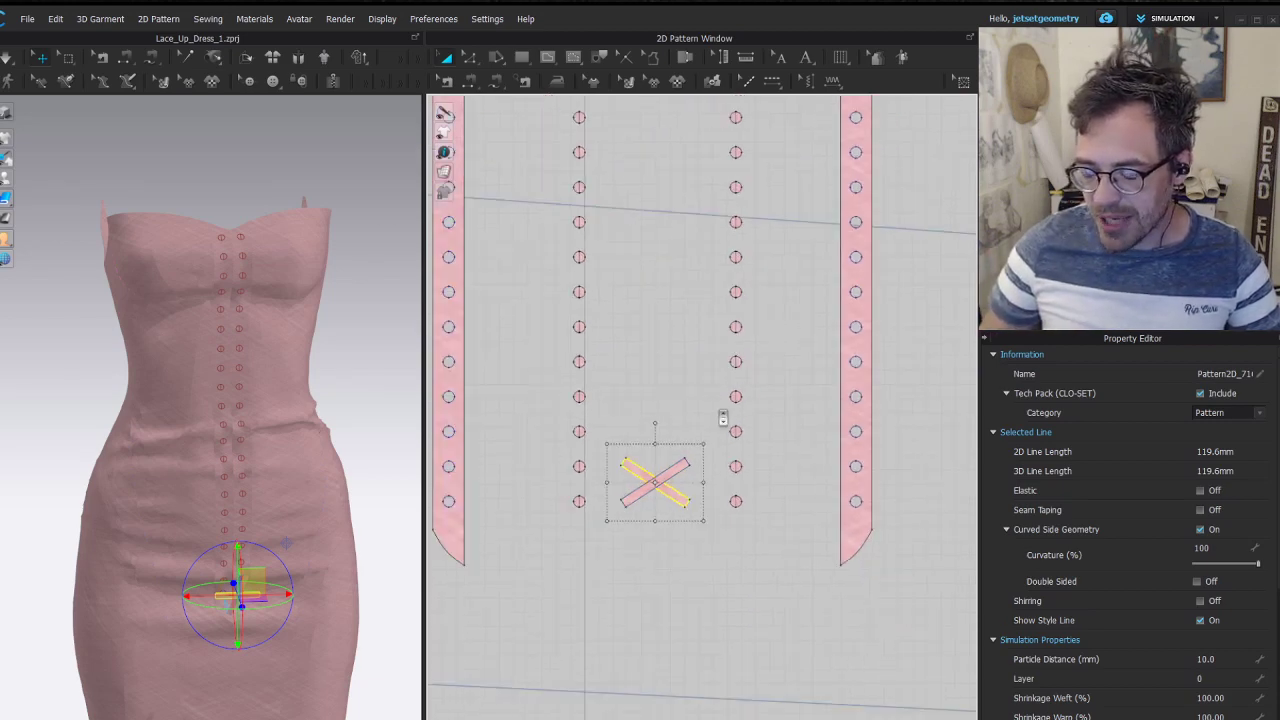
Distribute all circles in the right column evenly with a spacing of 27.5 mm
click(750, 170)
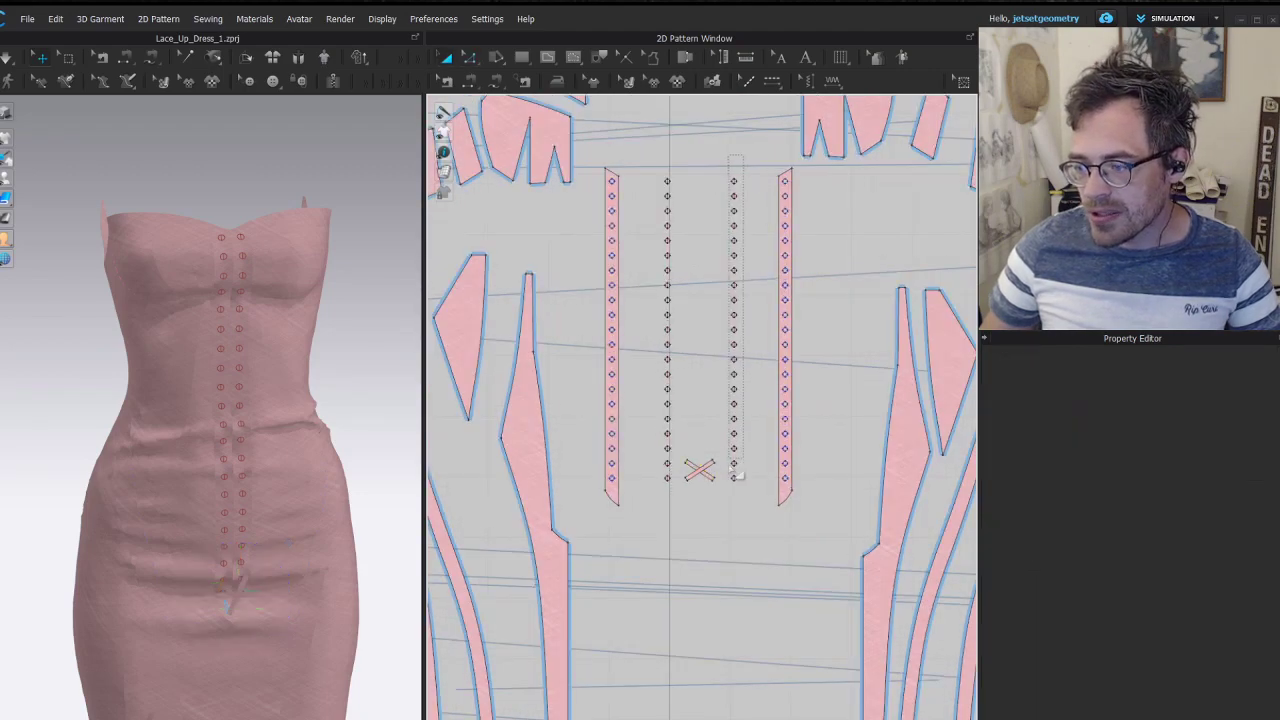
click(740, 494)
scroll(734, 420, up, 9)
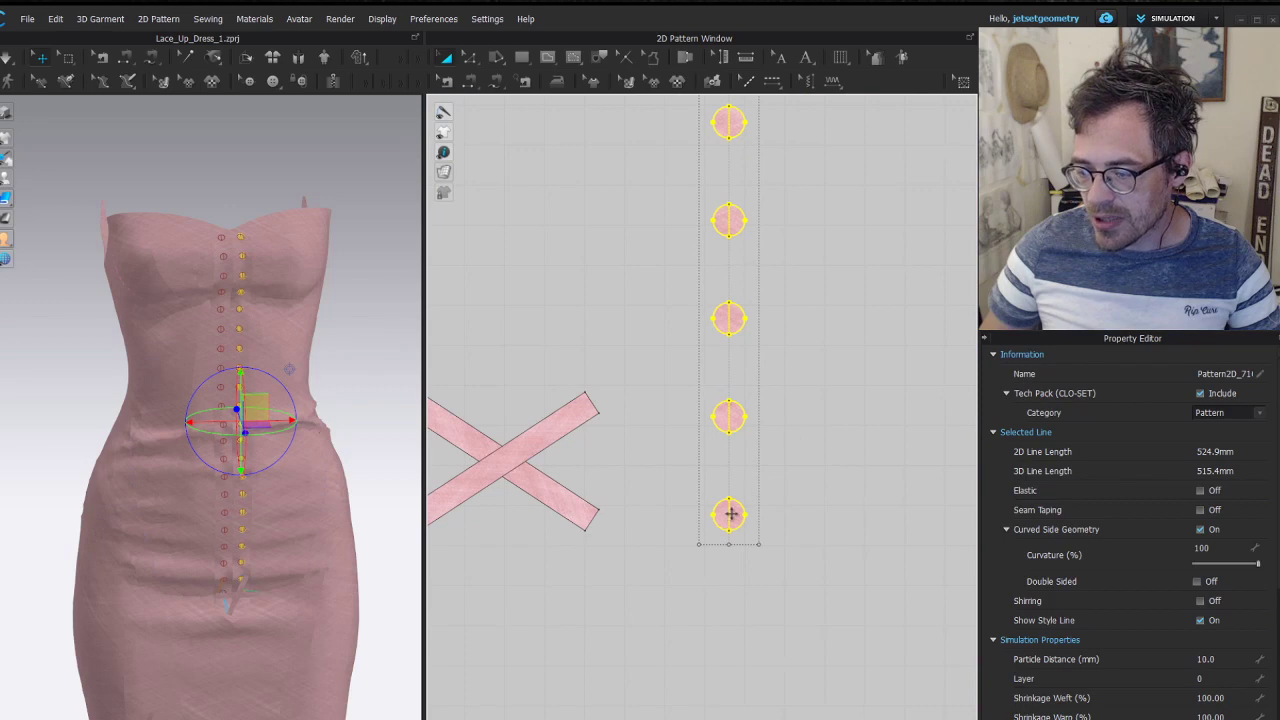
right_click(731, 514)
mouse_move(832, 670)
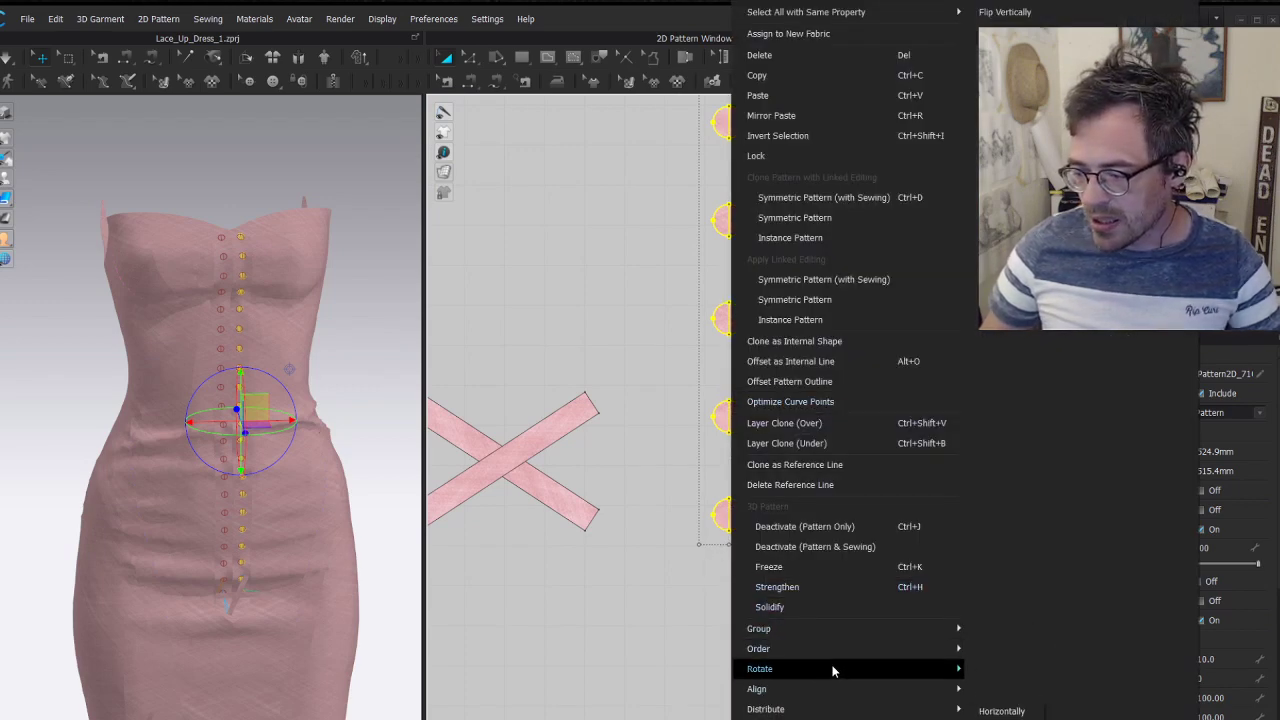
mouse_move(790, 715)
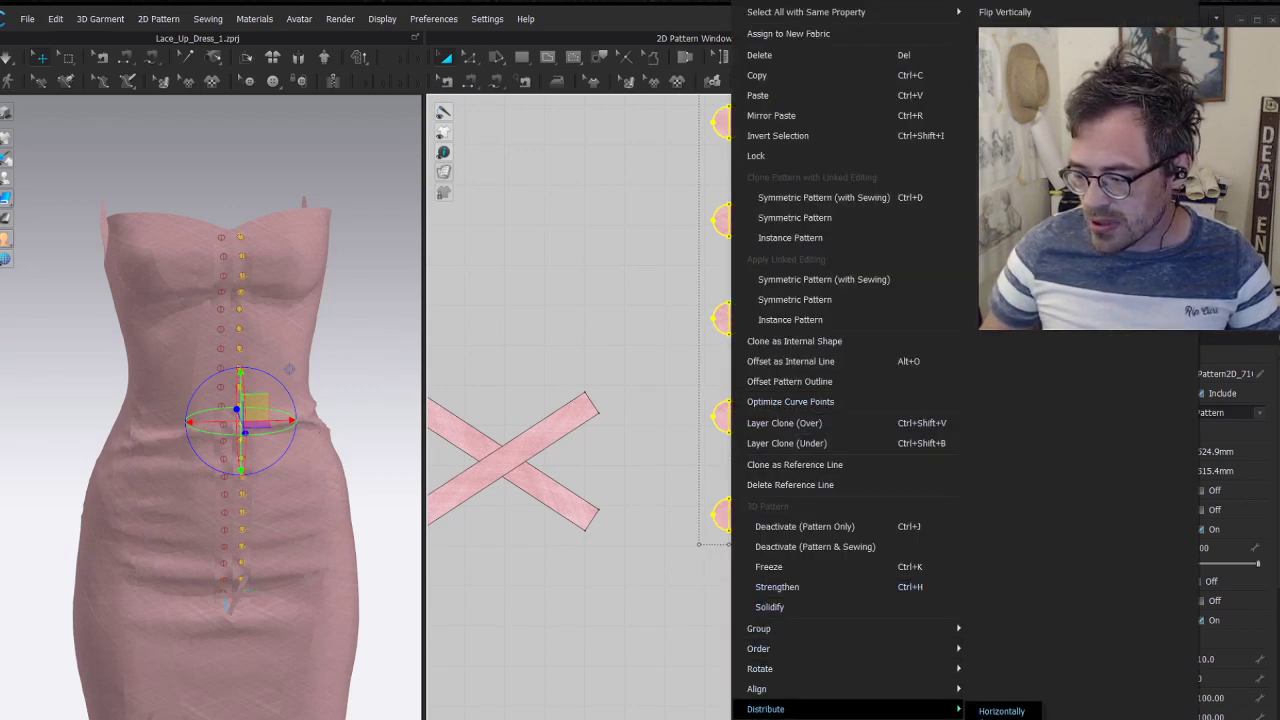
click(1001, 711)
drag(644, 312, 588, 305)
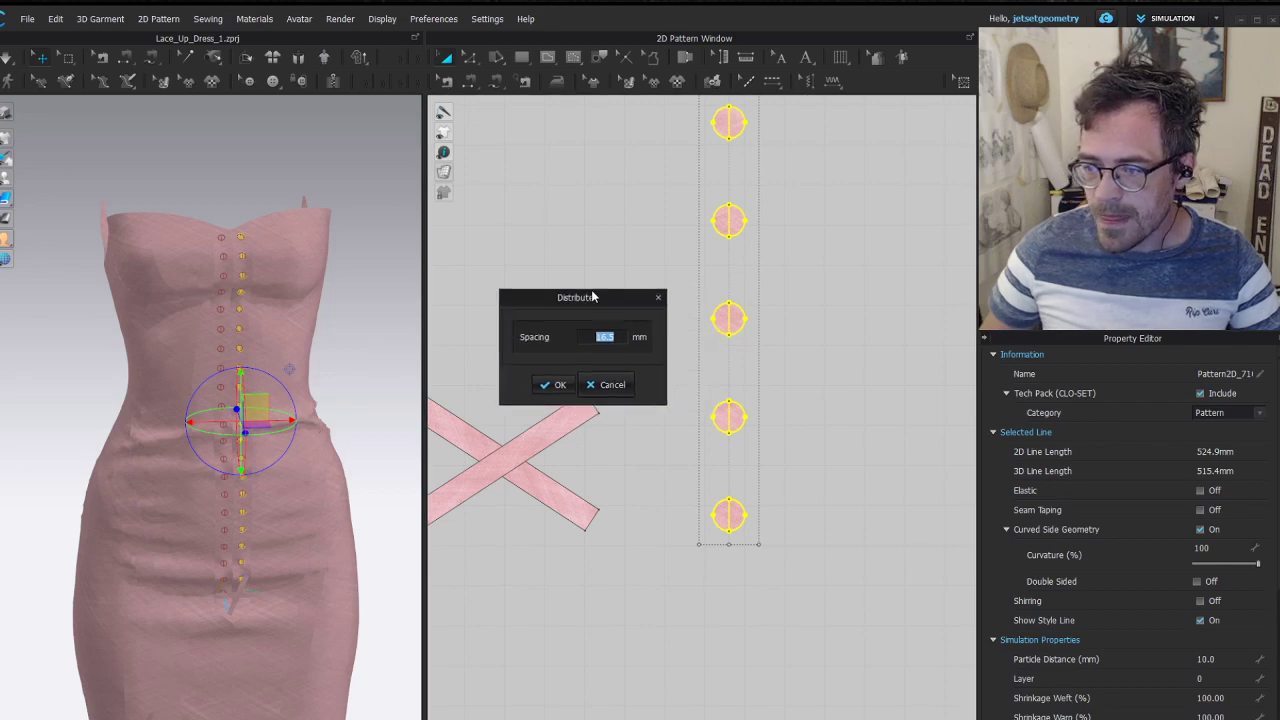
scroll(597, 333, up, 7)
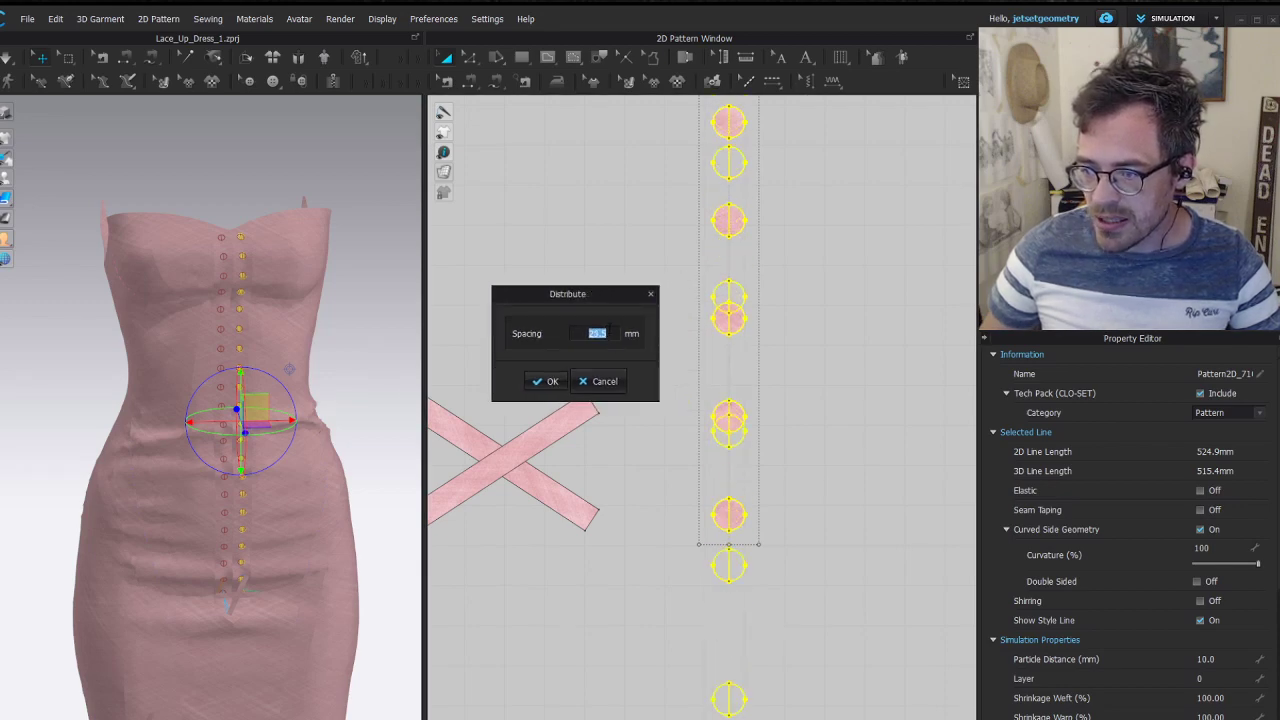
key(Up)
key(Up)
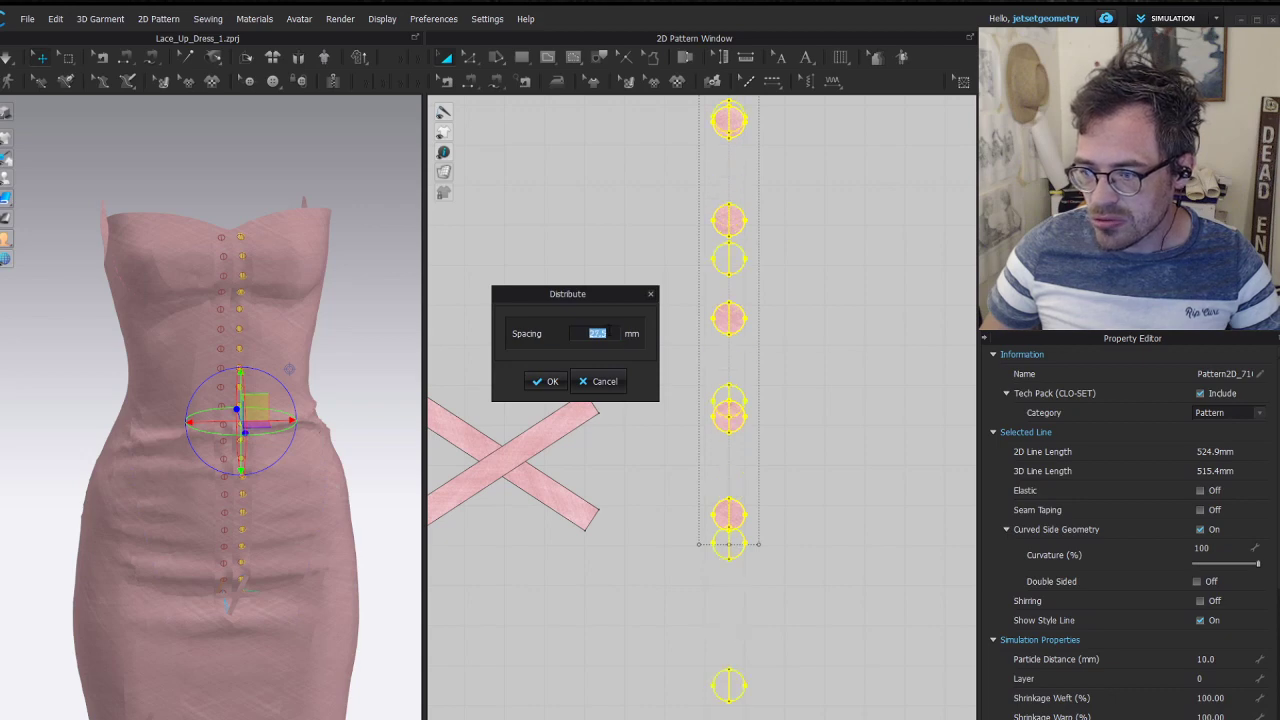
click(546, 381)
Move the respaced right column up until its lowest circle is level with the lower ends of the crossed strips
scroll(780, 593, down, 3)
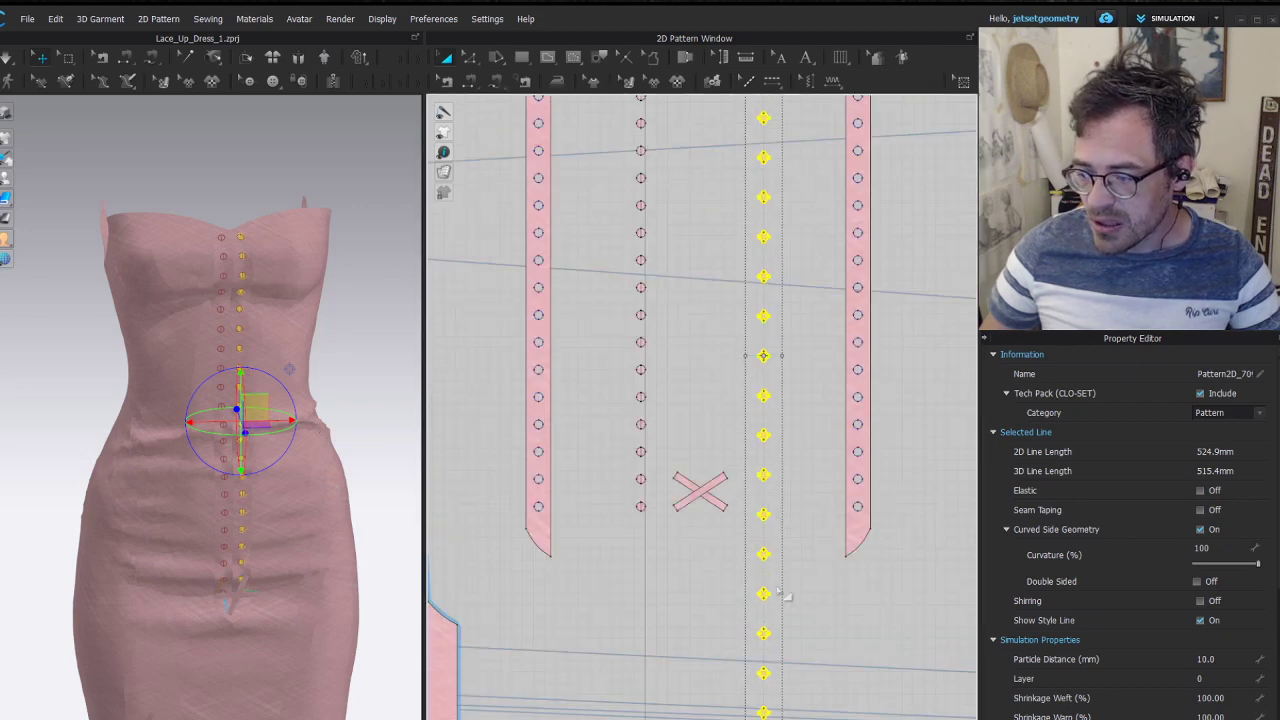
middle_drag(739, 510, 682, 378)
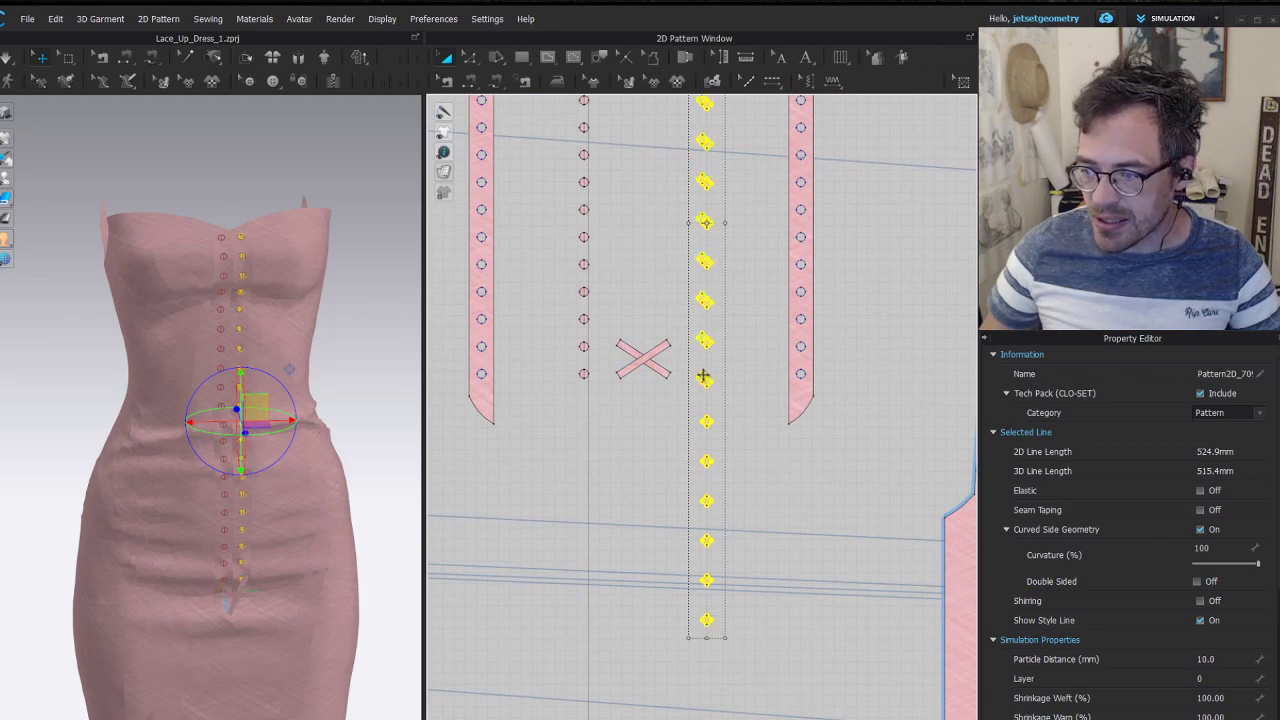
scroll(663, 405, up, 5)
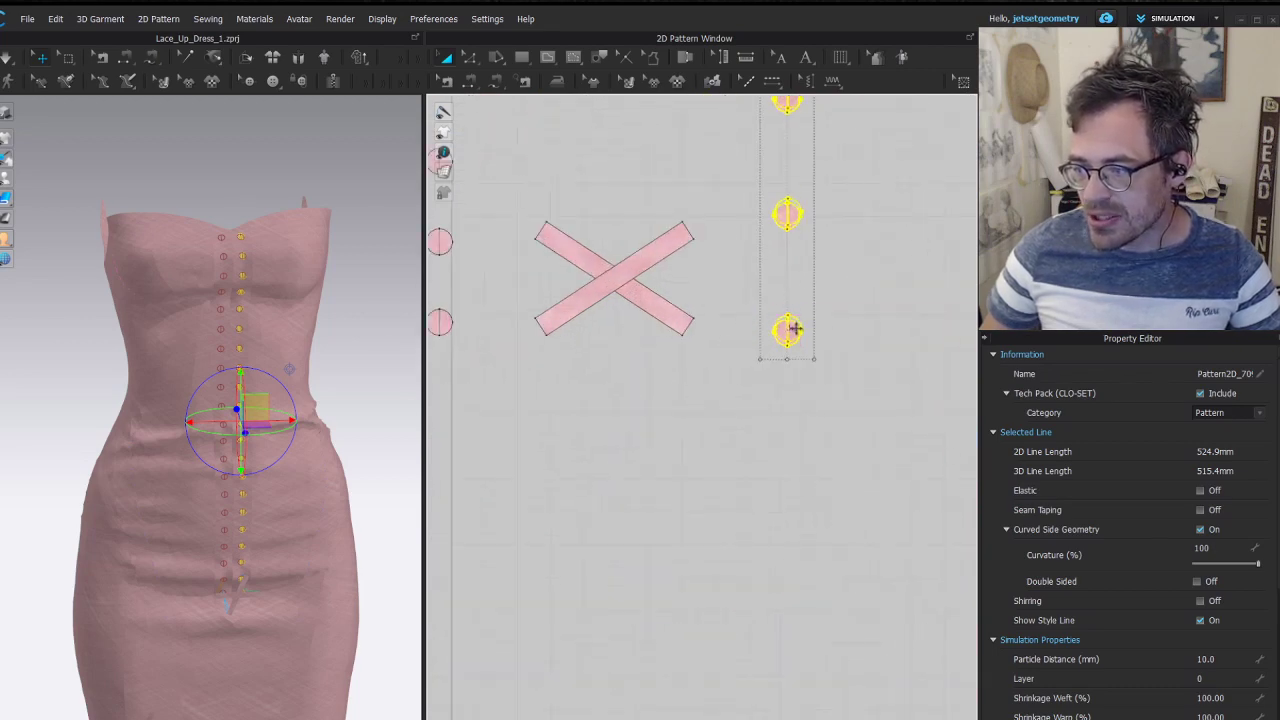
drag(790, 332, 793, 333)
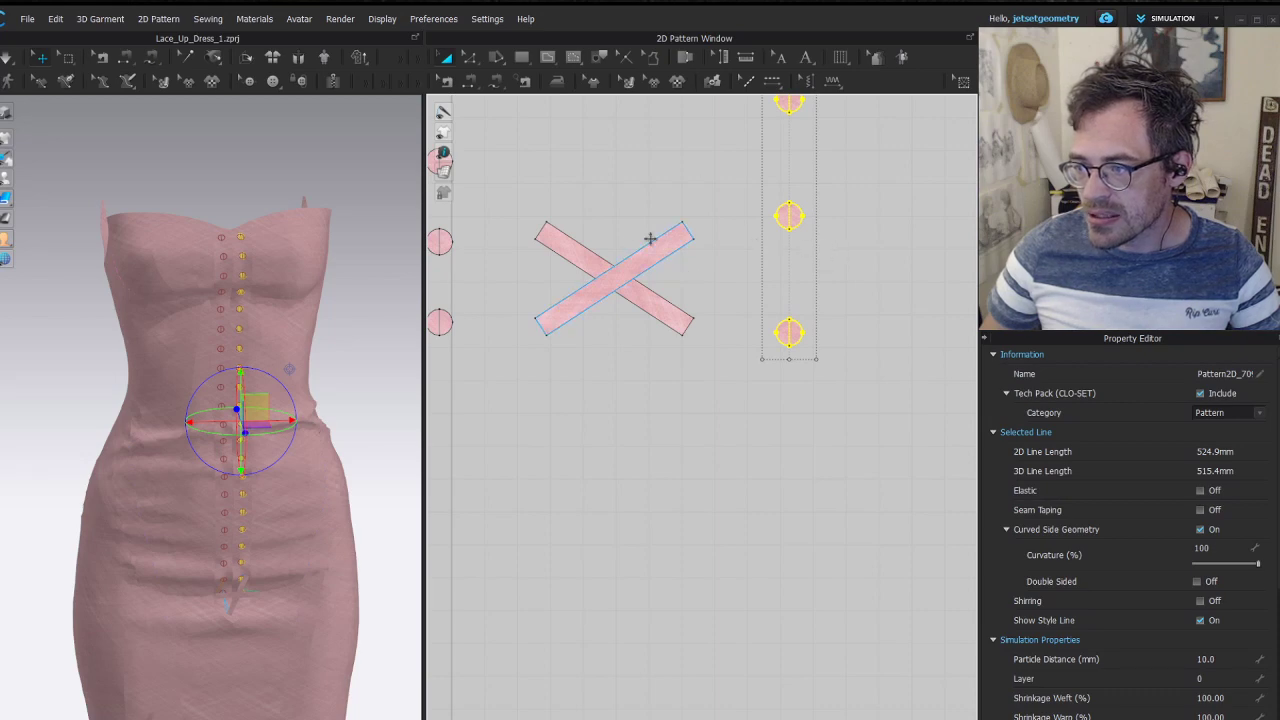
Distribute all circles in the left column evenly with a spacing of 27.5 mm
middle_drag(690, 266, 915, 408)
scroll(677, 445, down, 5)
middle_drag(724, 208, 748, 435)
scroll(755, 297, down, 2)
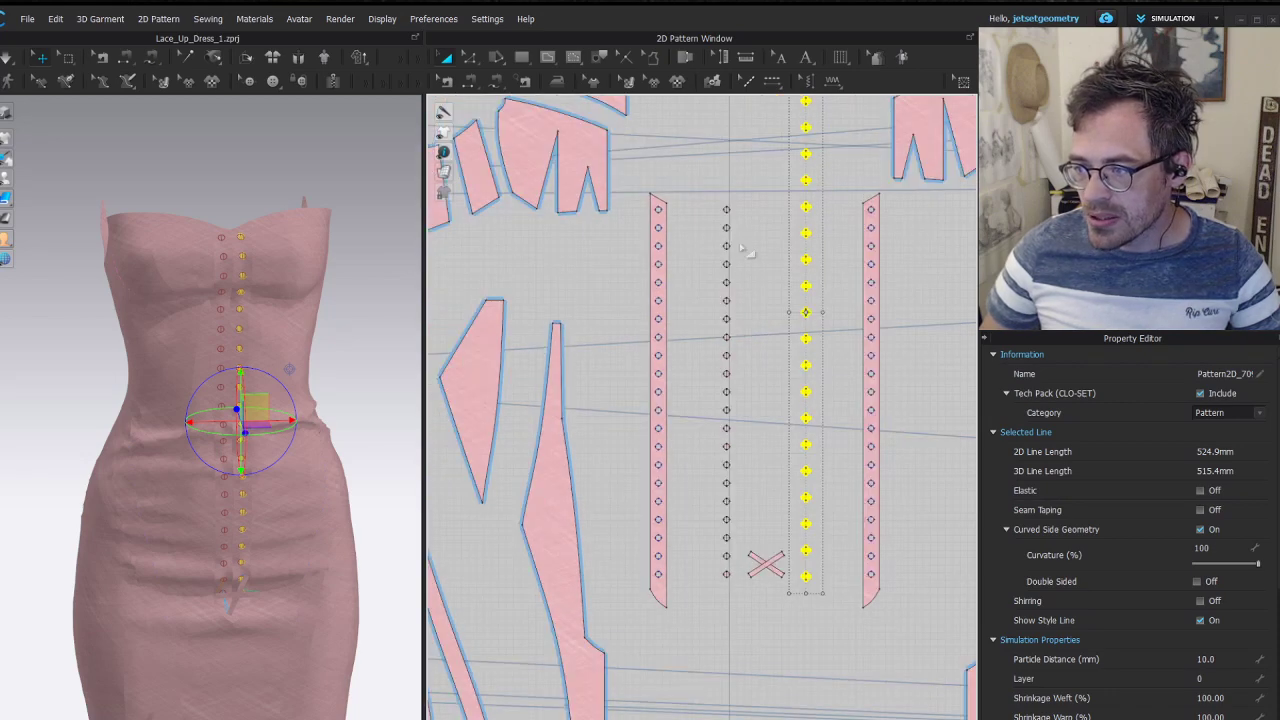
click(755, 297)
scroll(740, 573, up, 4)
click(726, 573)
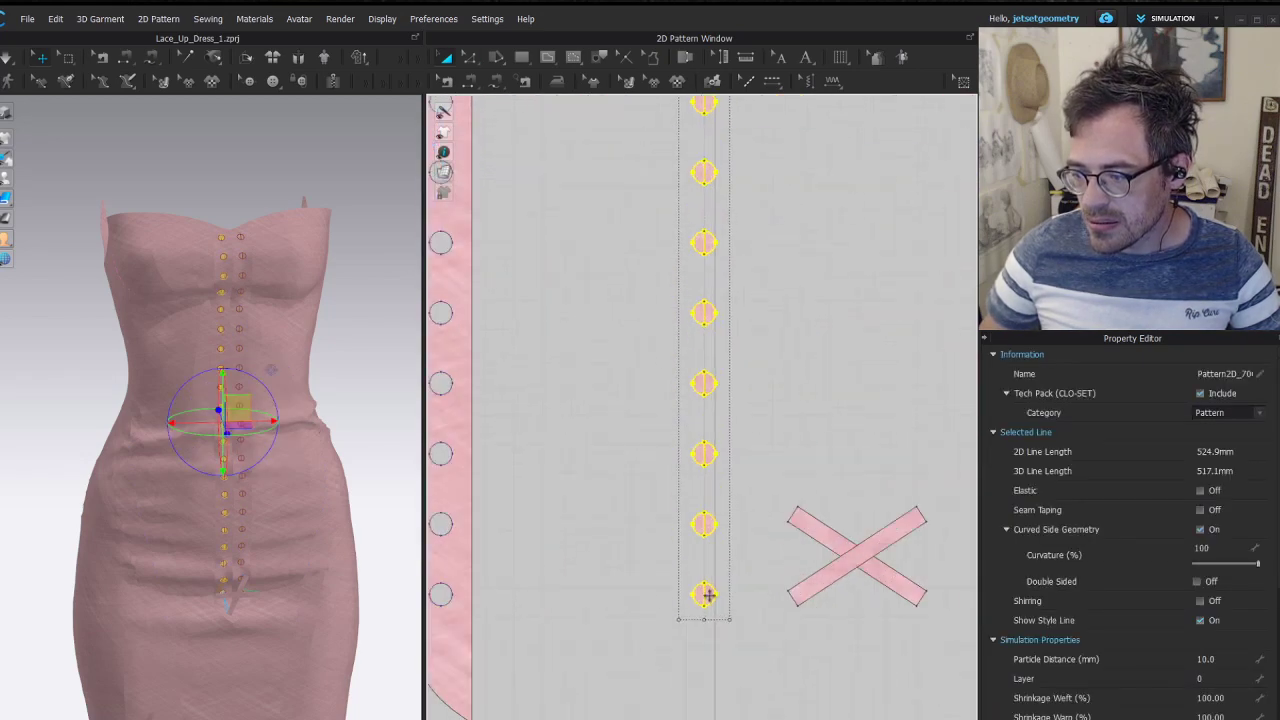
right_click(710, 596)
mouse_move(768, 709)
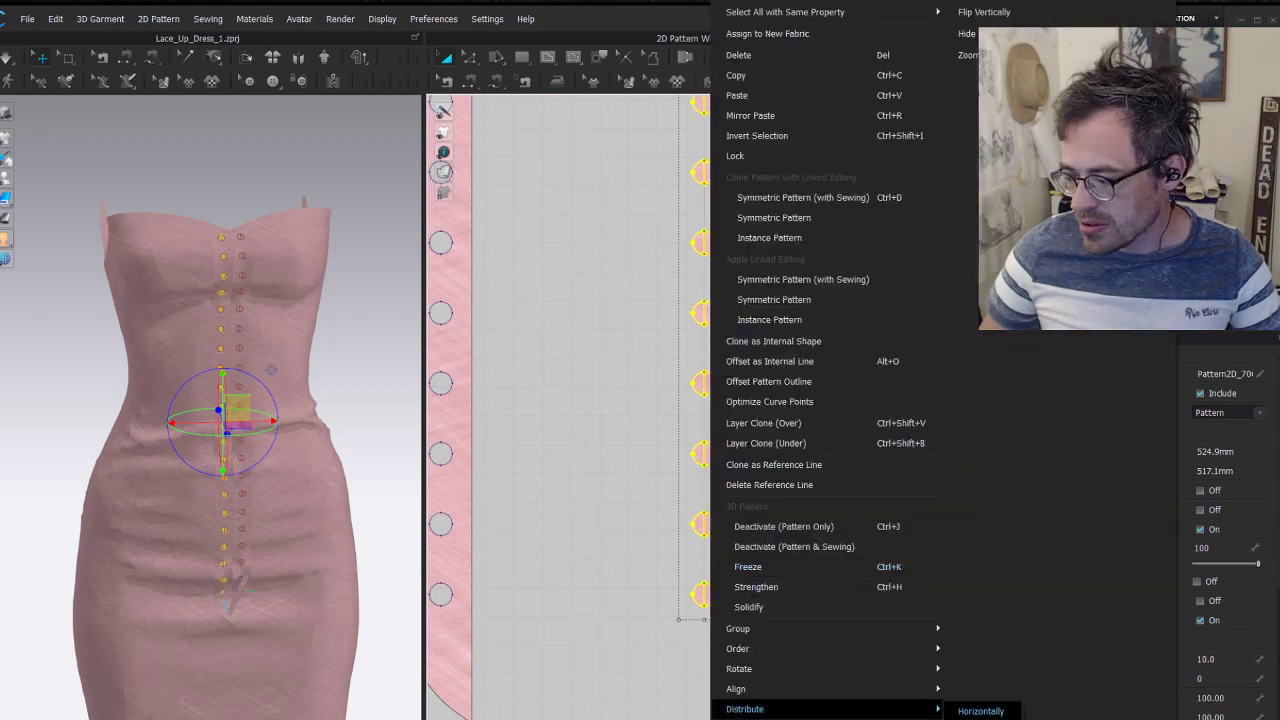
click(956, 717)
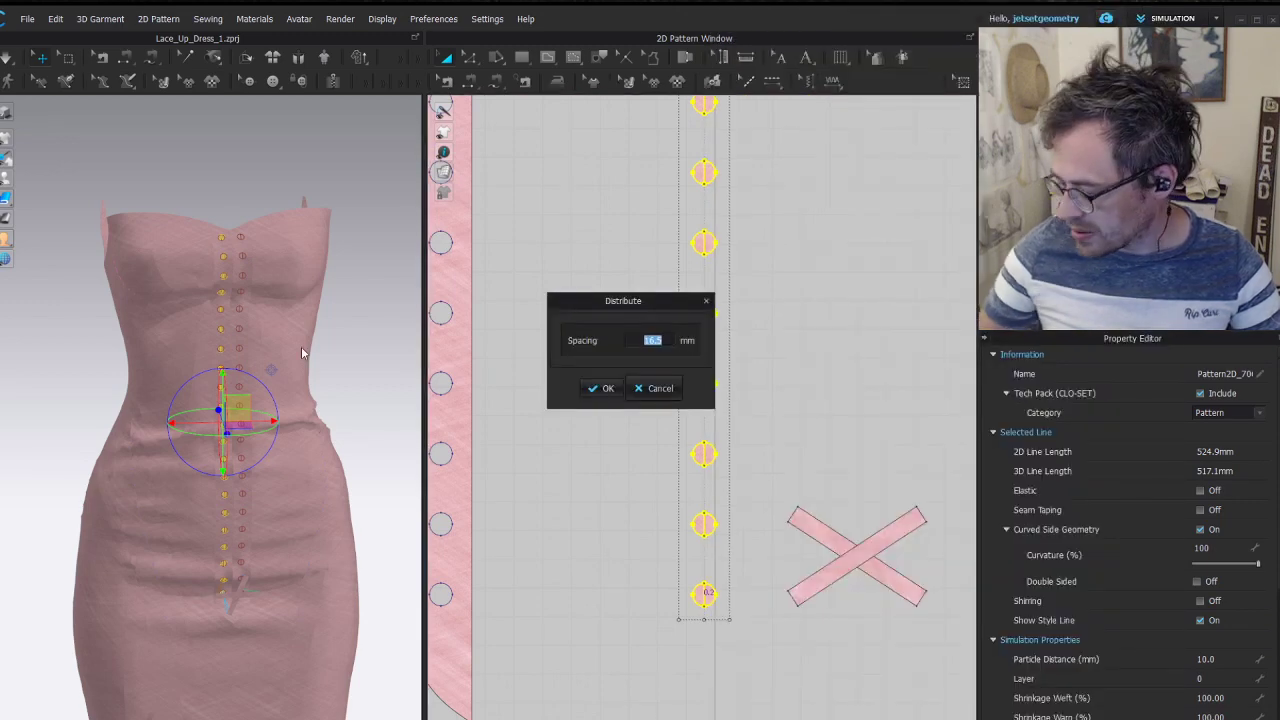
text(27.5)
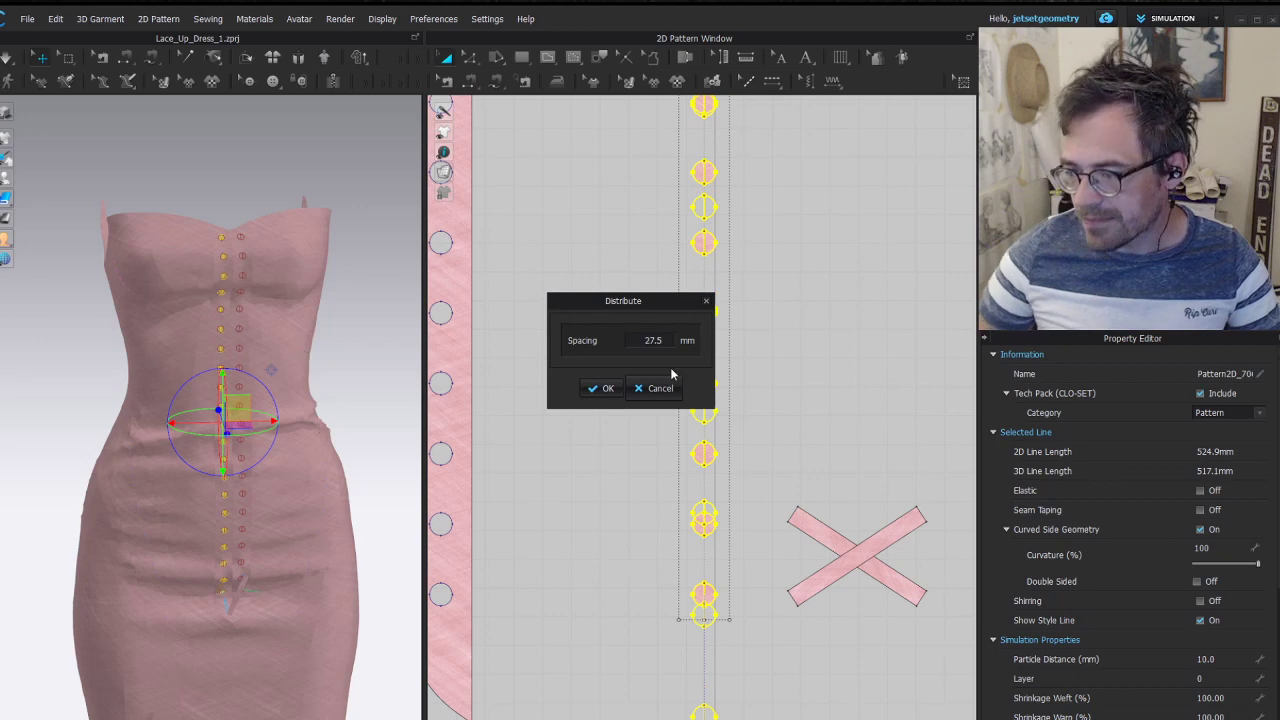
click(604, 389)
Move the respaced left column up until its circles are roughly level with those in the right column
scroll(760, 520, down, 4)
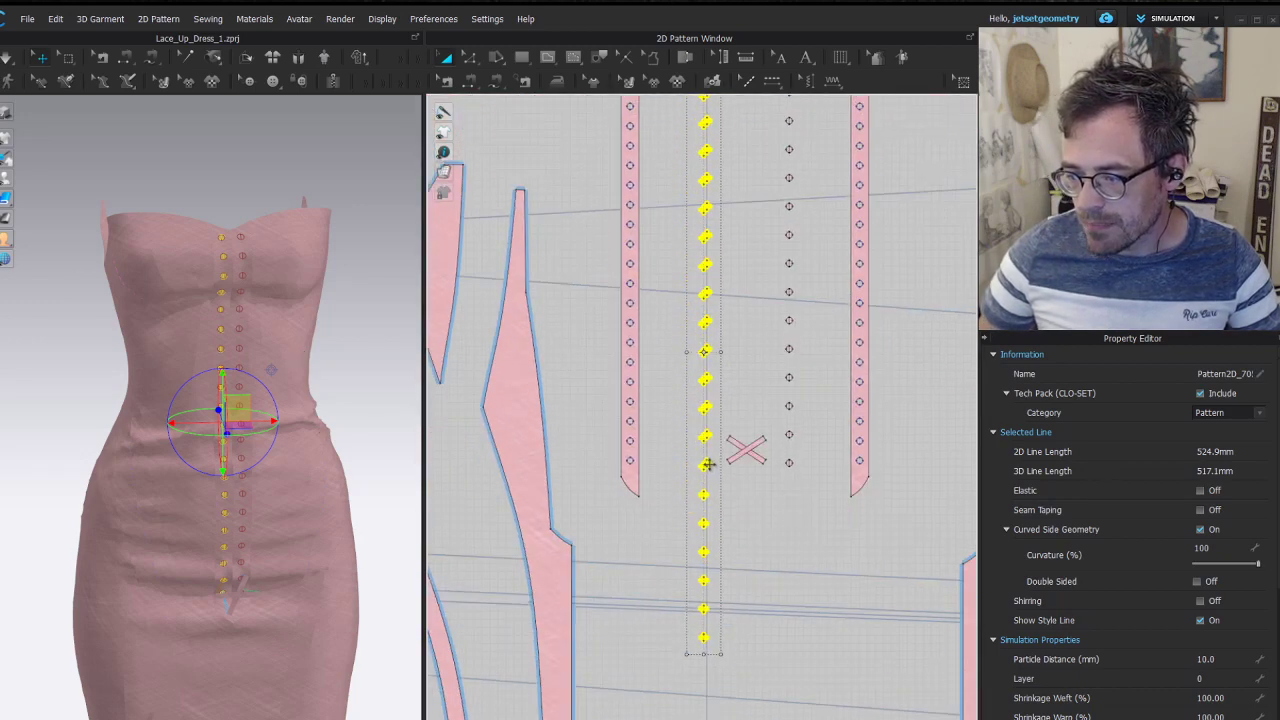
scroll(765, 484, up, 5)
click(748, 474)
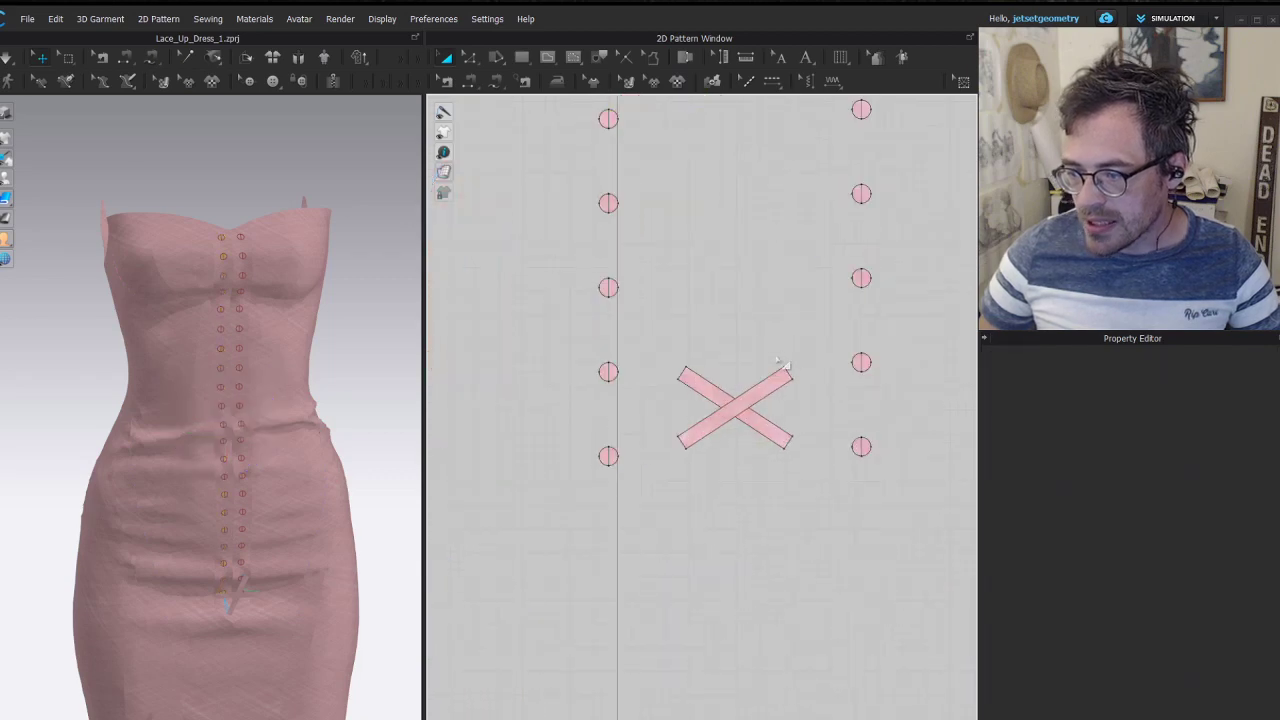
Duplicate the crossed strips above the originals and try to sew the copy's lower-left end to the second-lowest left circle's centre line
click(766, 443)
drag(766, 443, 743, 342)
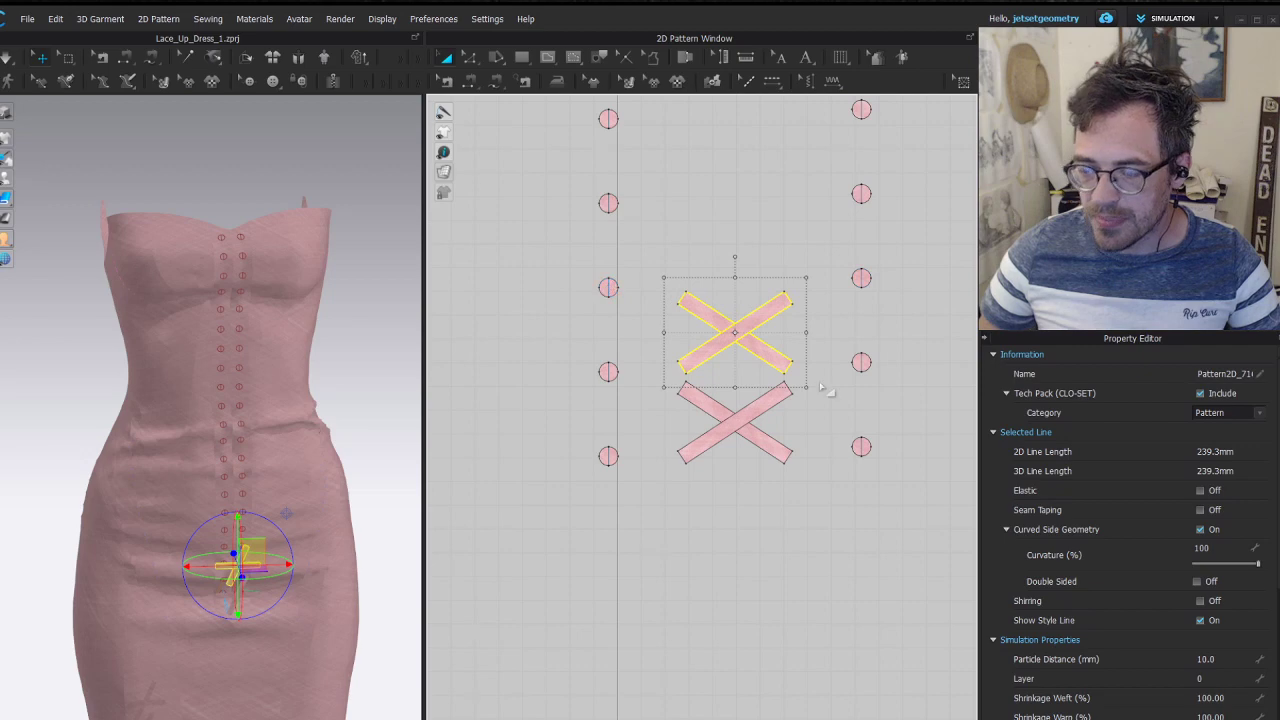
key(n)
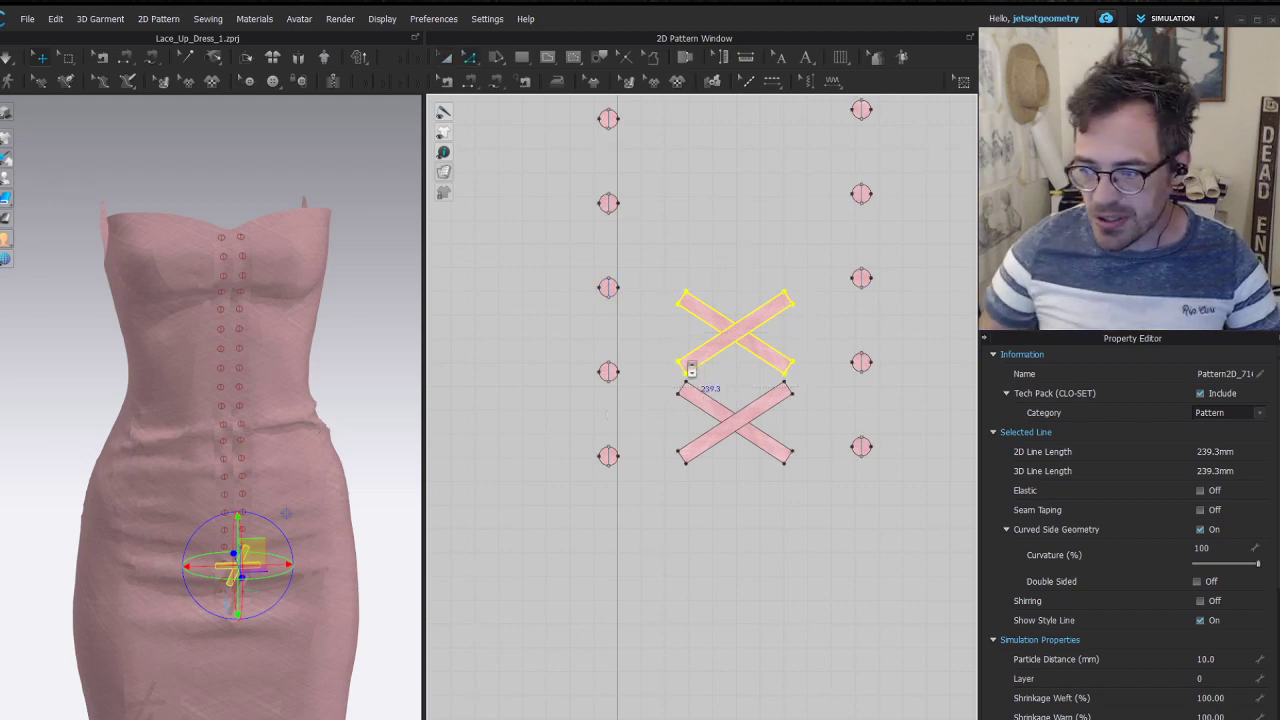
scroll(687, 361, up, 5)
click(673, 376)
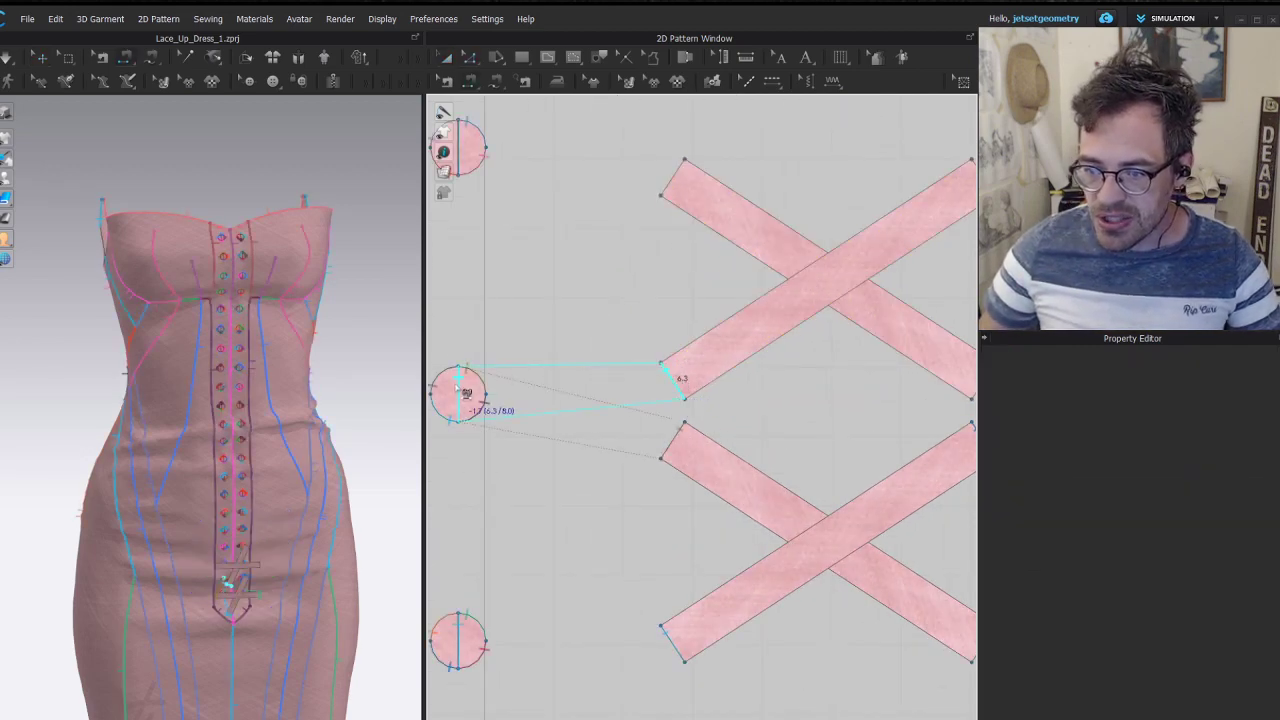
key(Escape)
scroll(600, 386, down, 5)
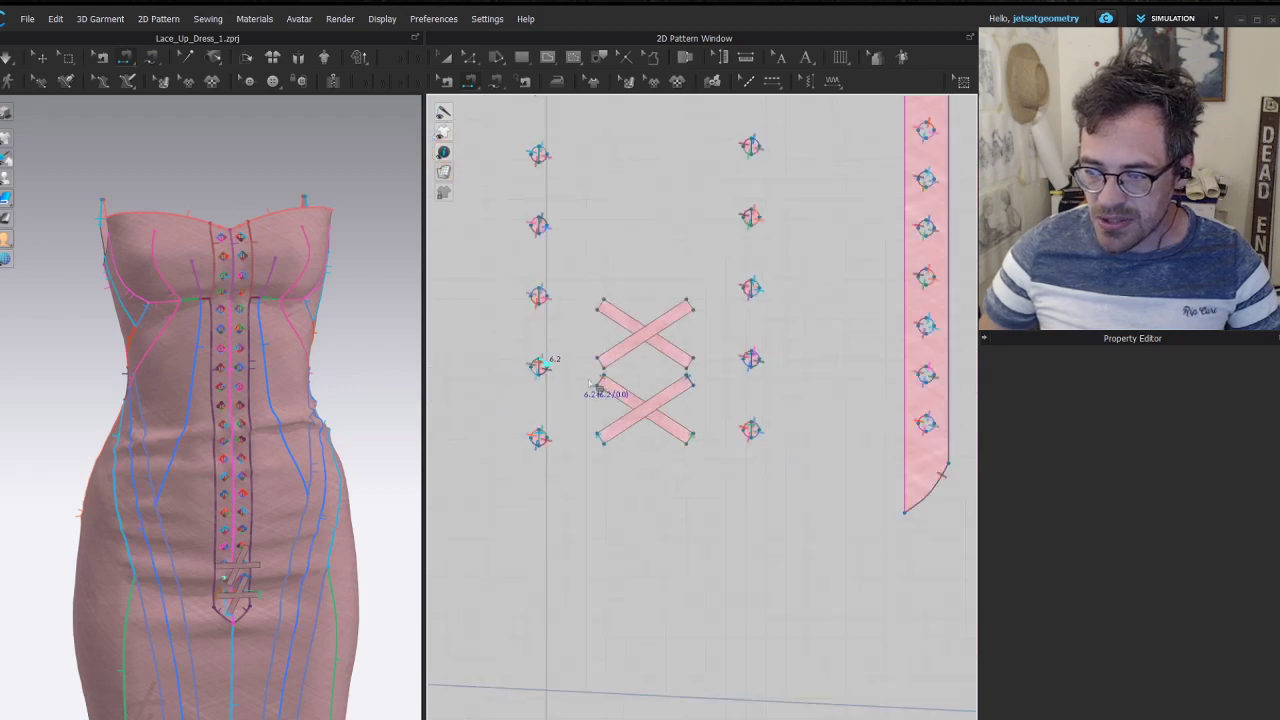
Delete the duplicated upper pair of crossed strips
key(a)
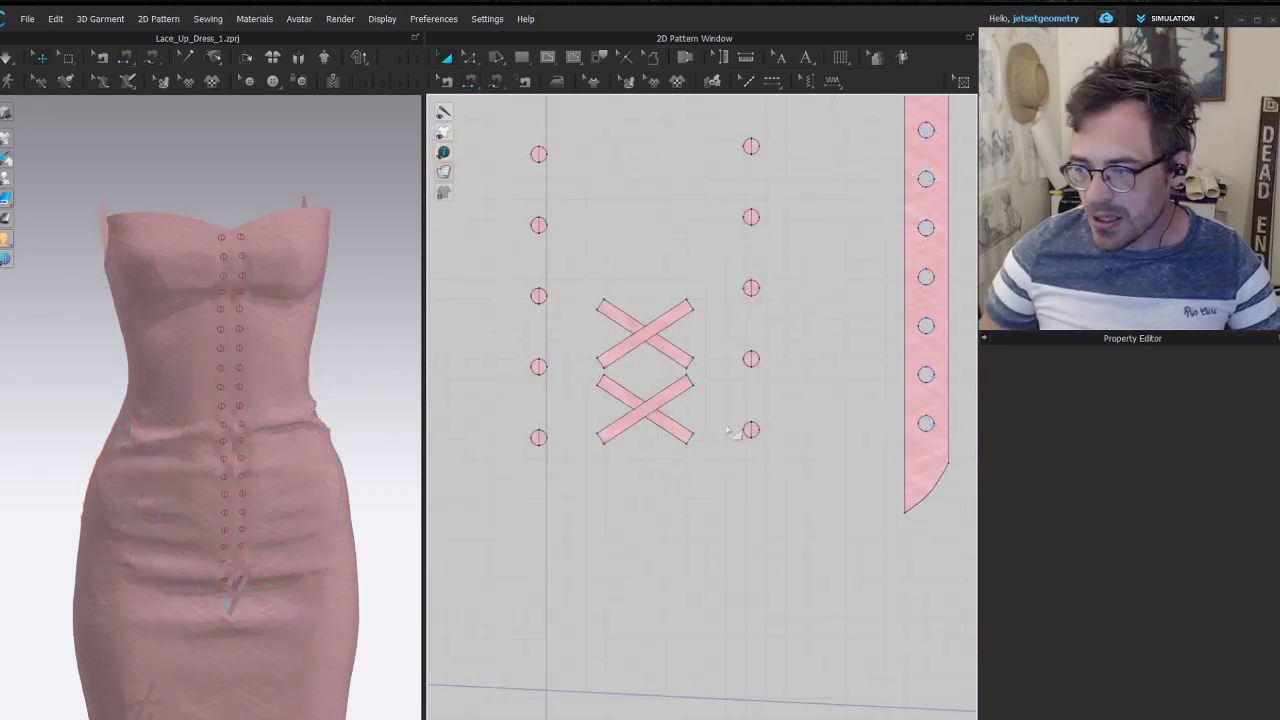
middle_drag(708, 386, 790, 505)
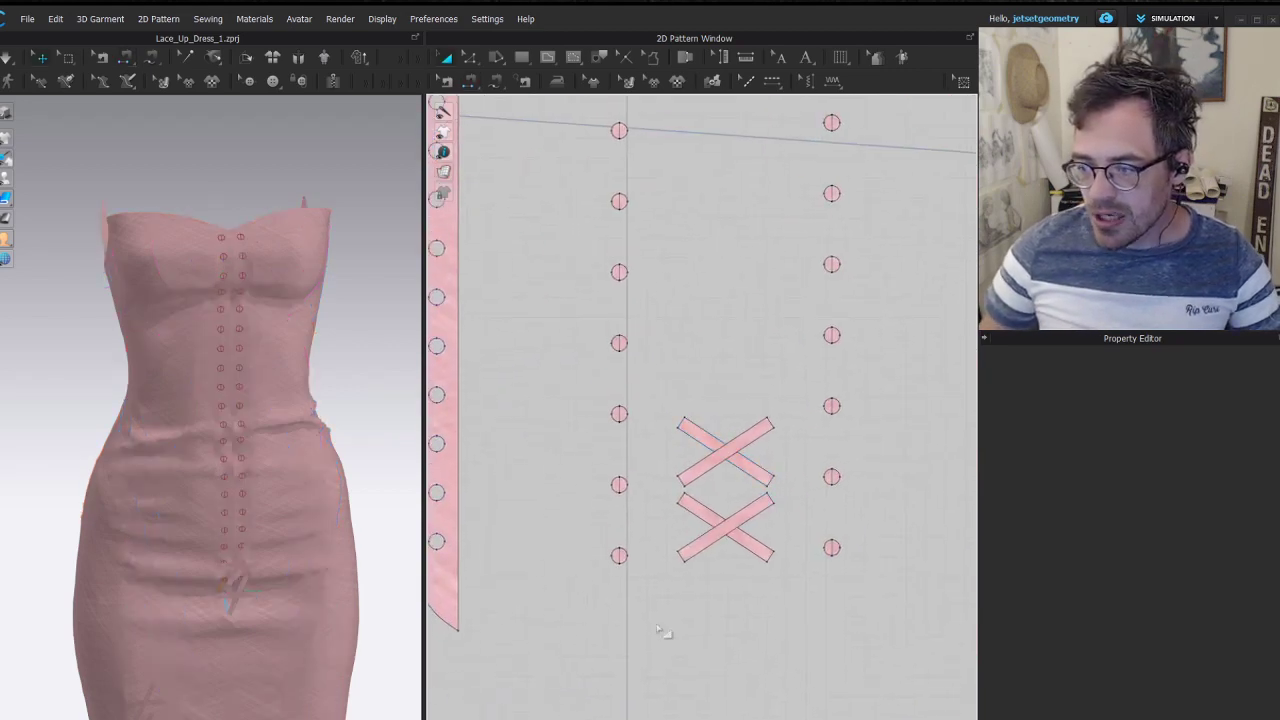
scroll(751, 446, up, 2)
click(749, 459)
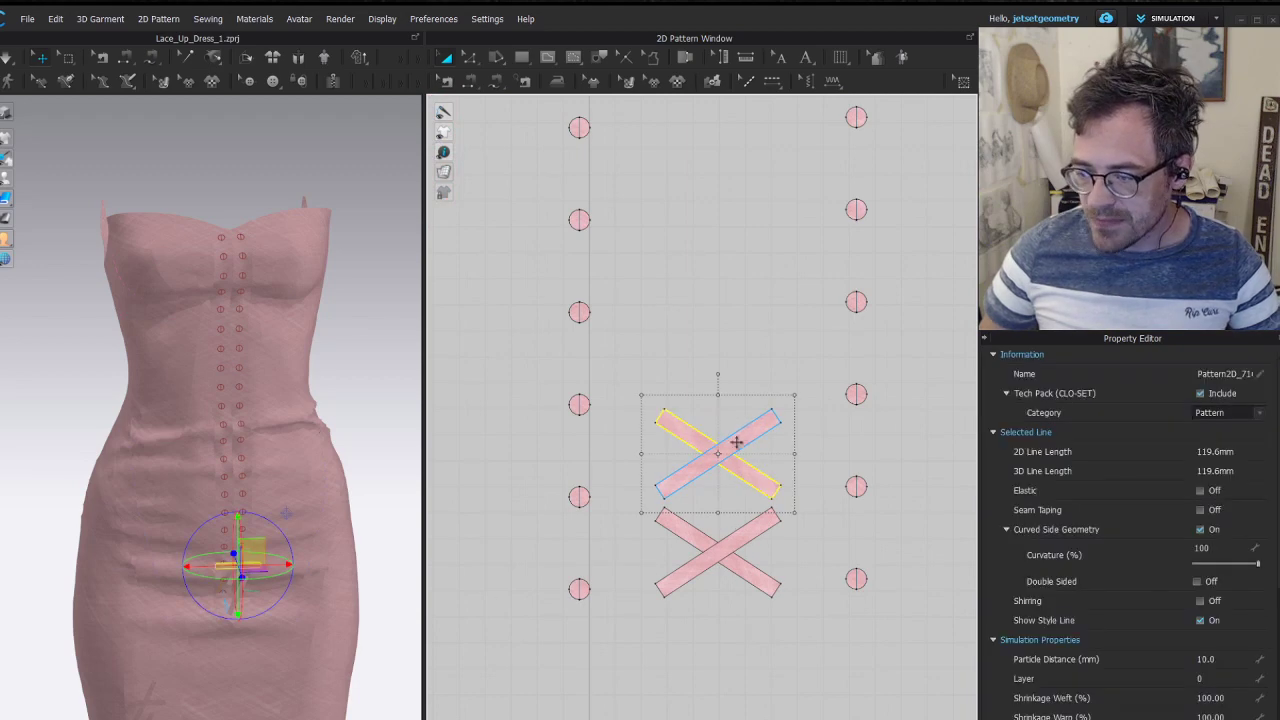
key(Delete)
Select the remaining crossed strips and simulate the garment to drape them between the lowest circles
click(748, 566)
scroll(224, 571, up, 6)
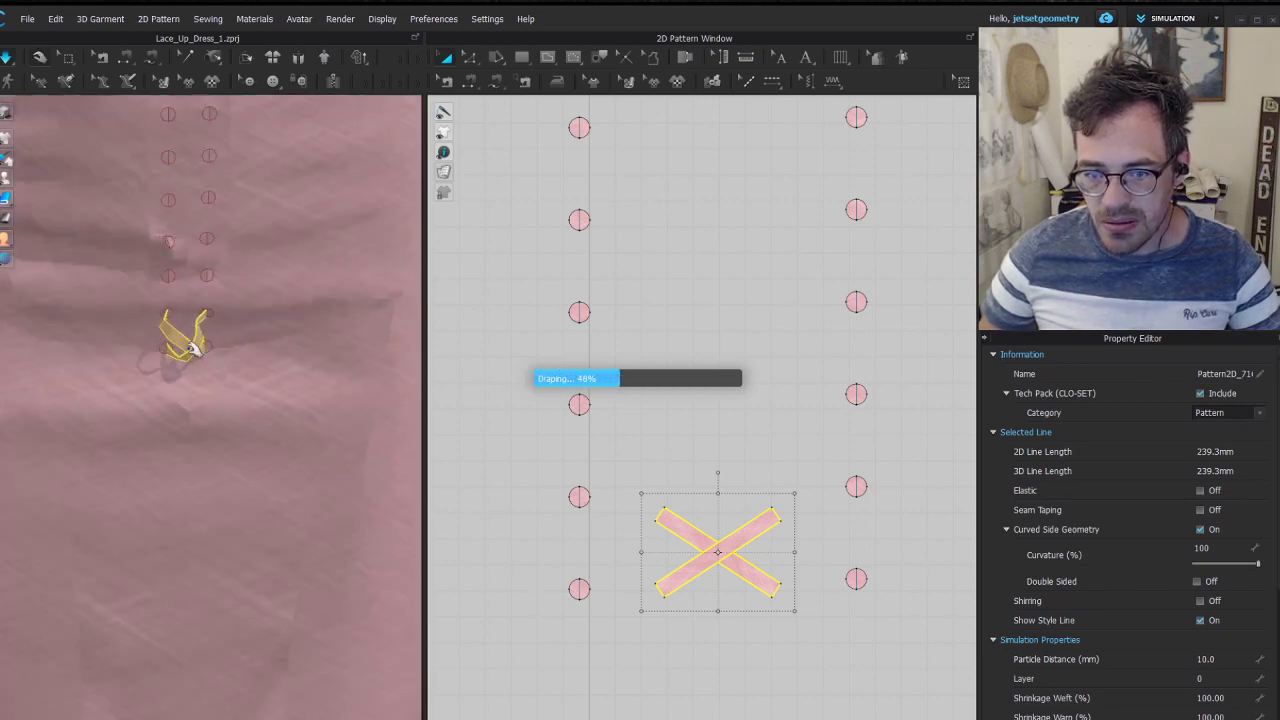
key(space)
Set the particle distance of the two crossed lace strips to 5 mm
middle_drag(740, 487, 753, 364)
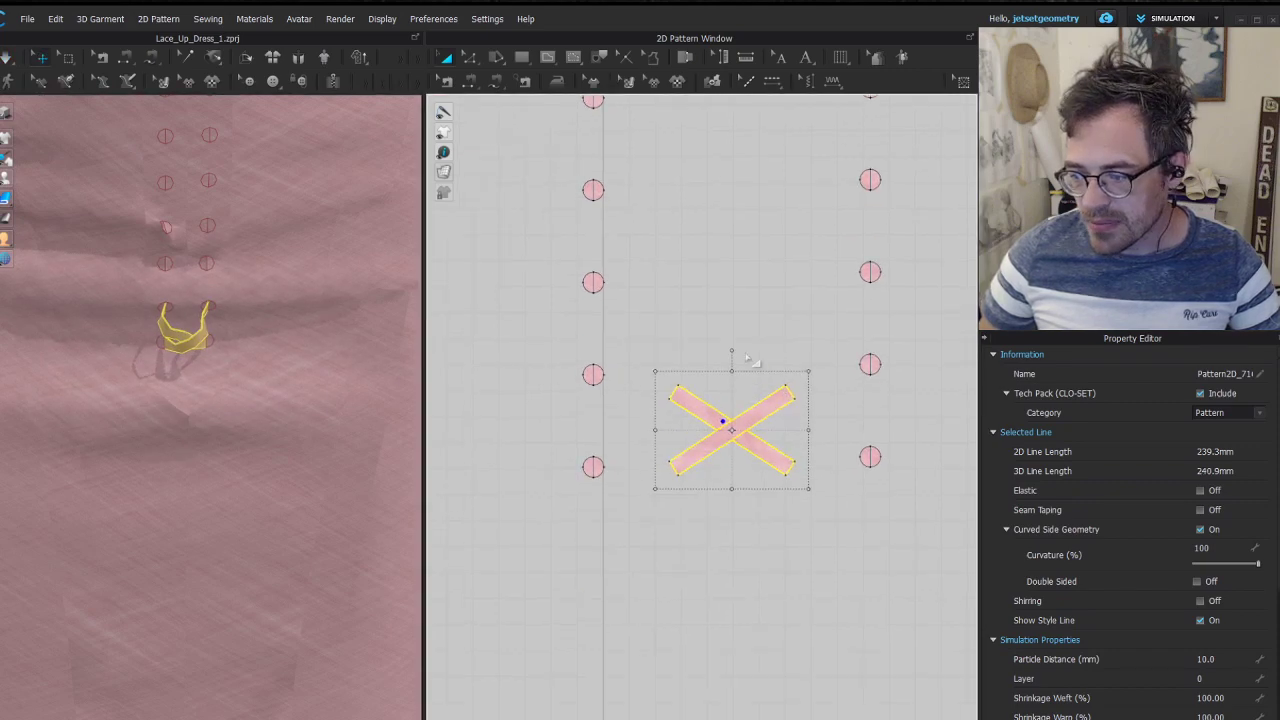
scroll(753, 364, up, 3)
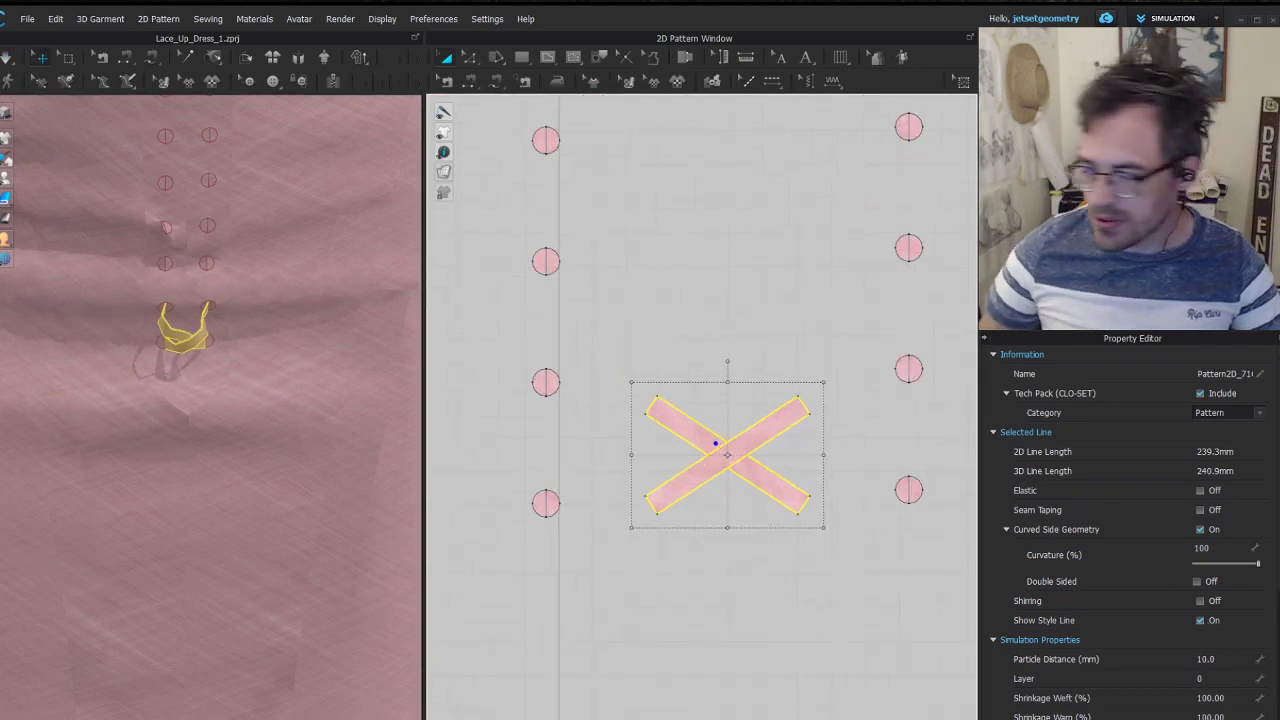
click(737, 451)
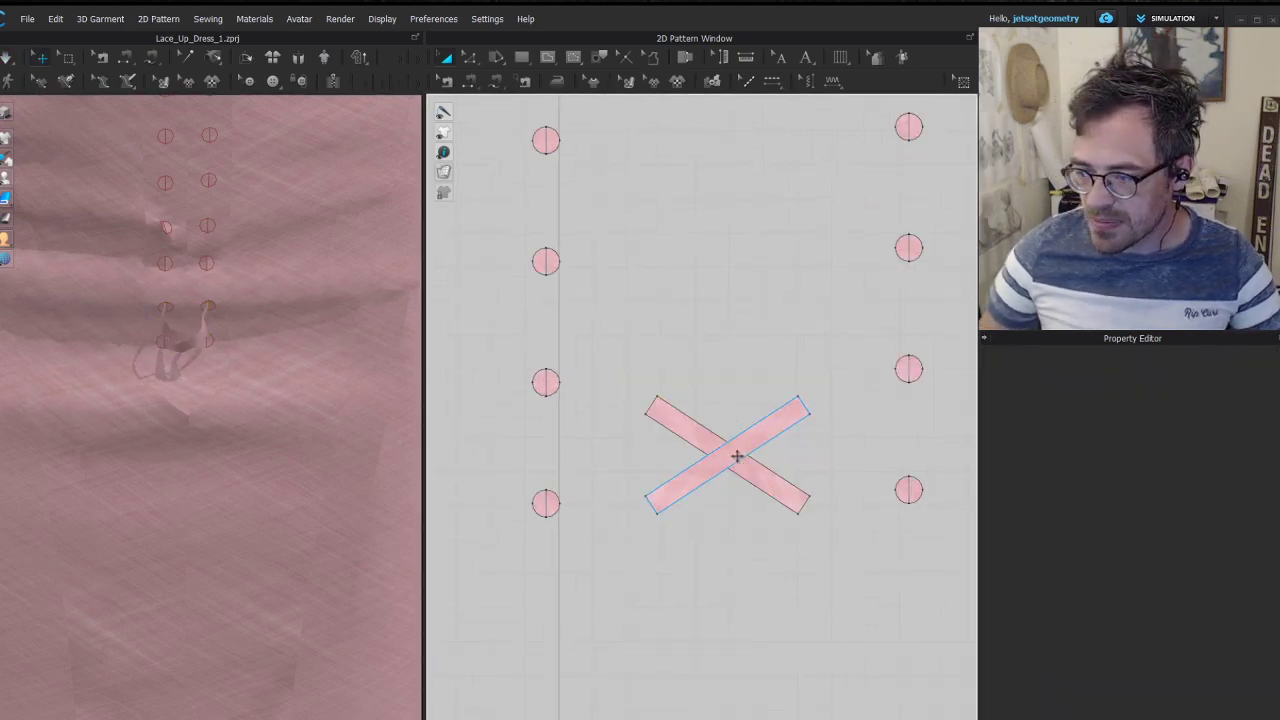
click(1205, 659)
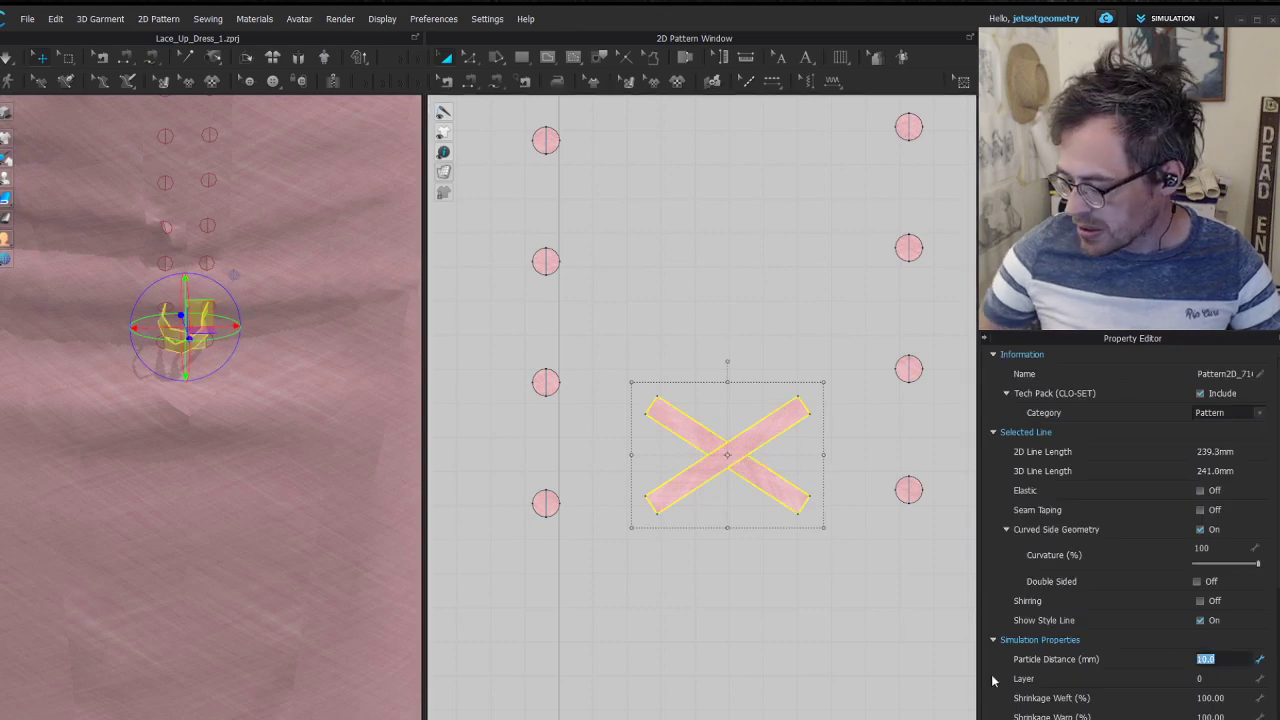
text(5)
key(Return)
Show the 2D patterns as mesh and set the particle distance of both crossed strips to 4 mm
mouse_move(444, 173)
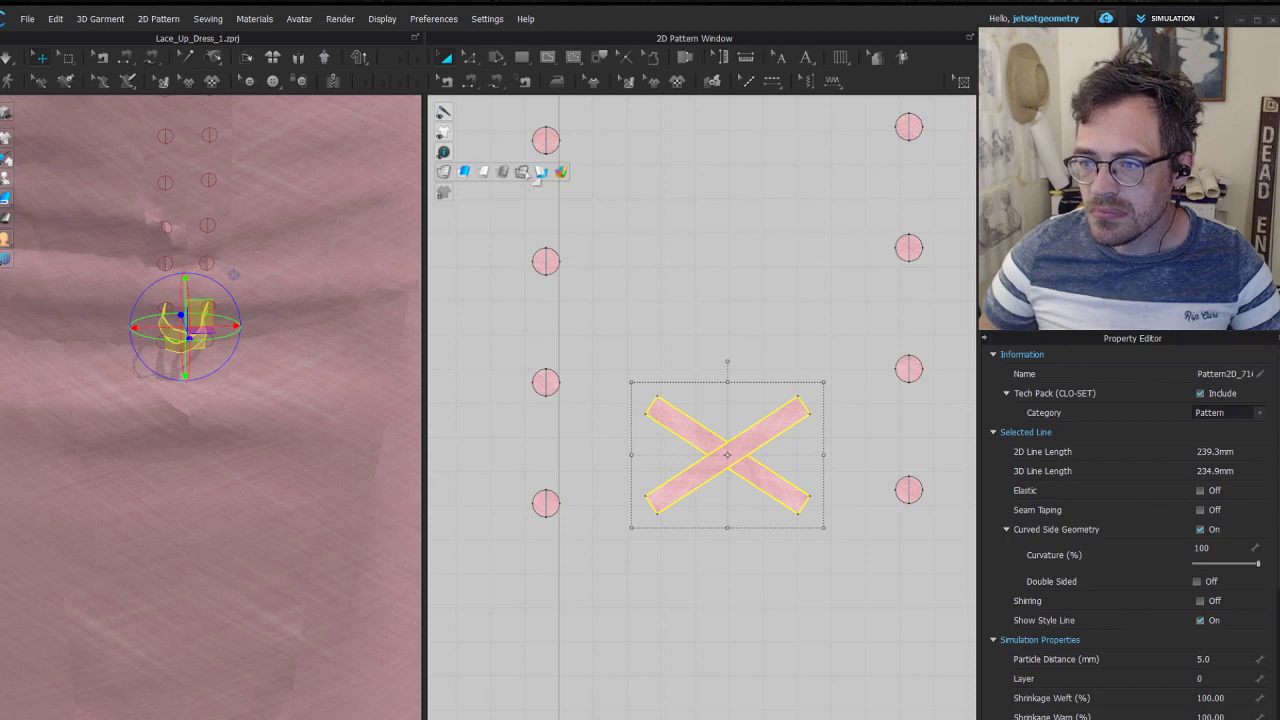
click(464, 171)
click(772, 640)
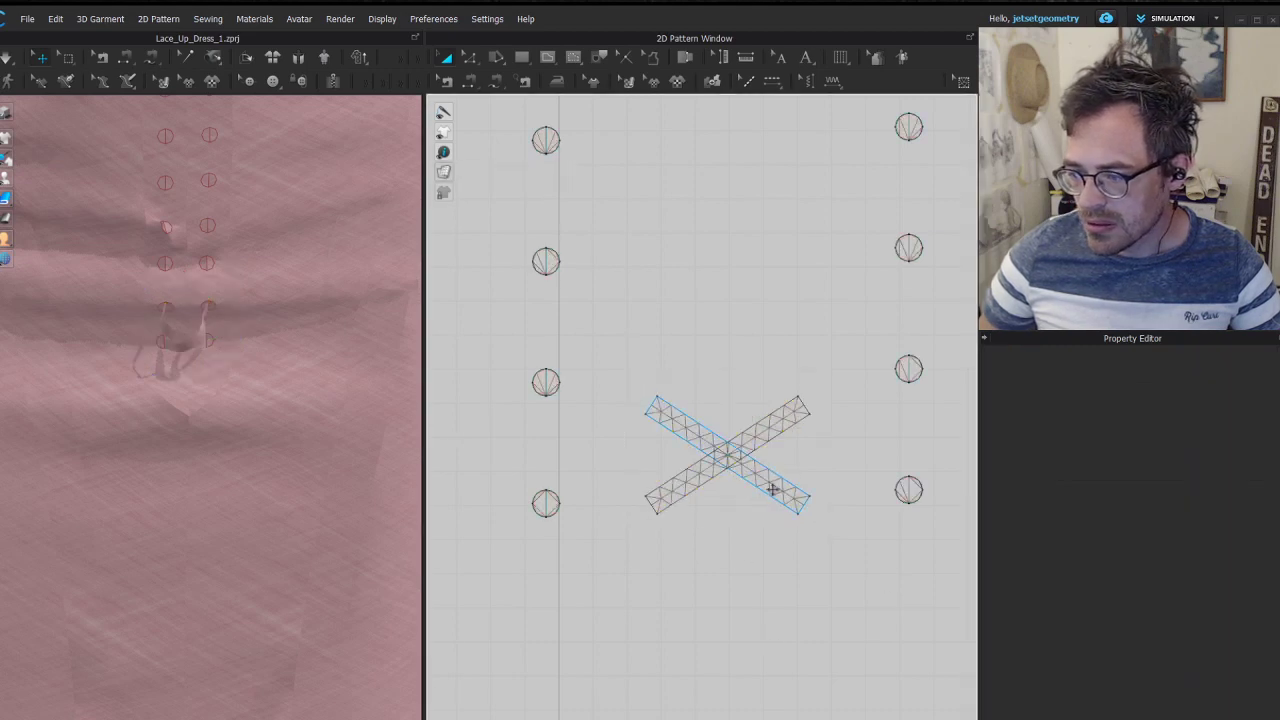
click(771, 423)
shift+click(771, 423)
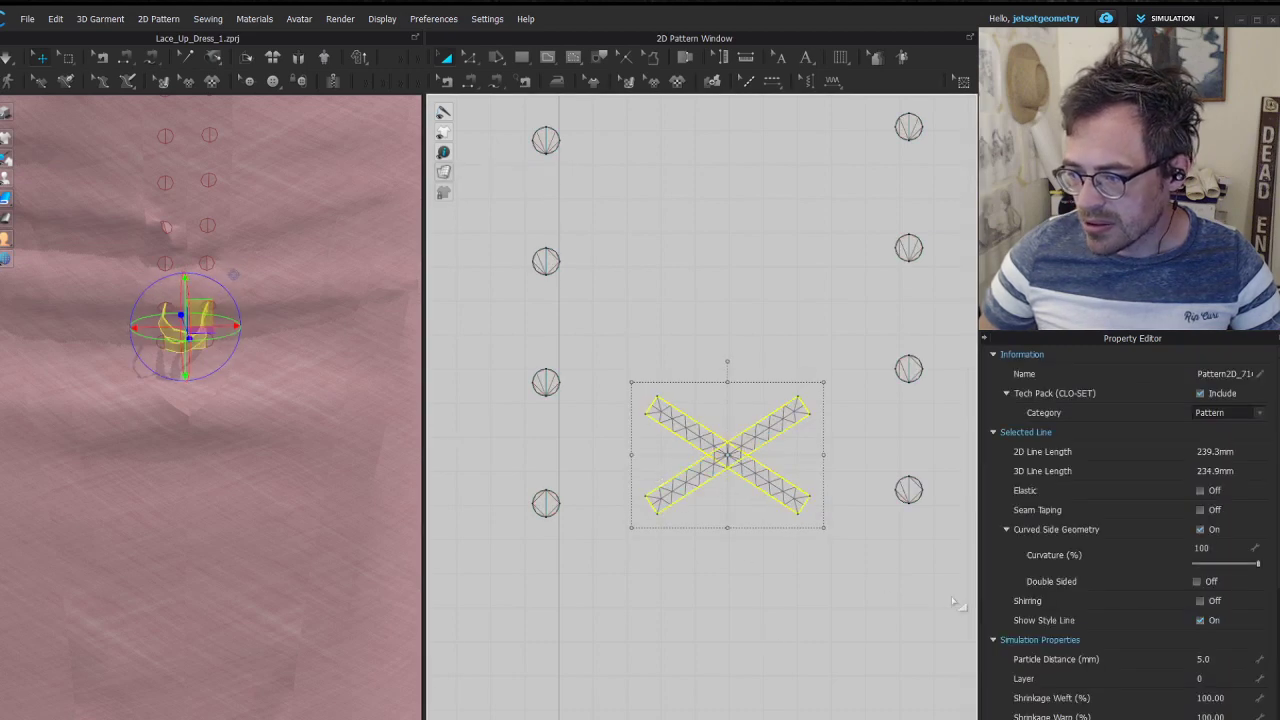
click(1222, 659)
key(Return)
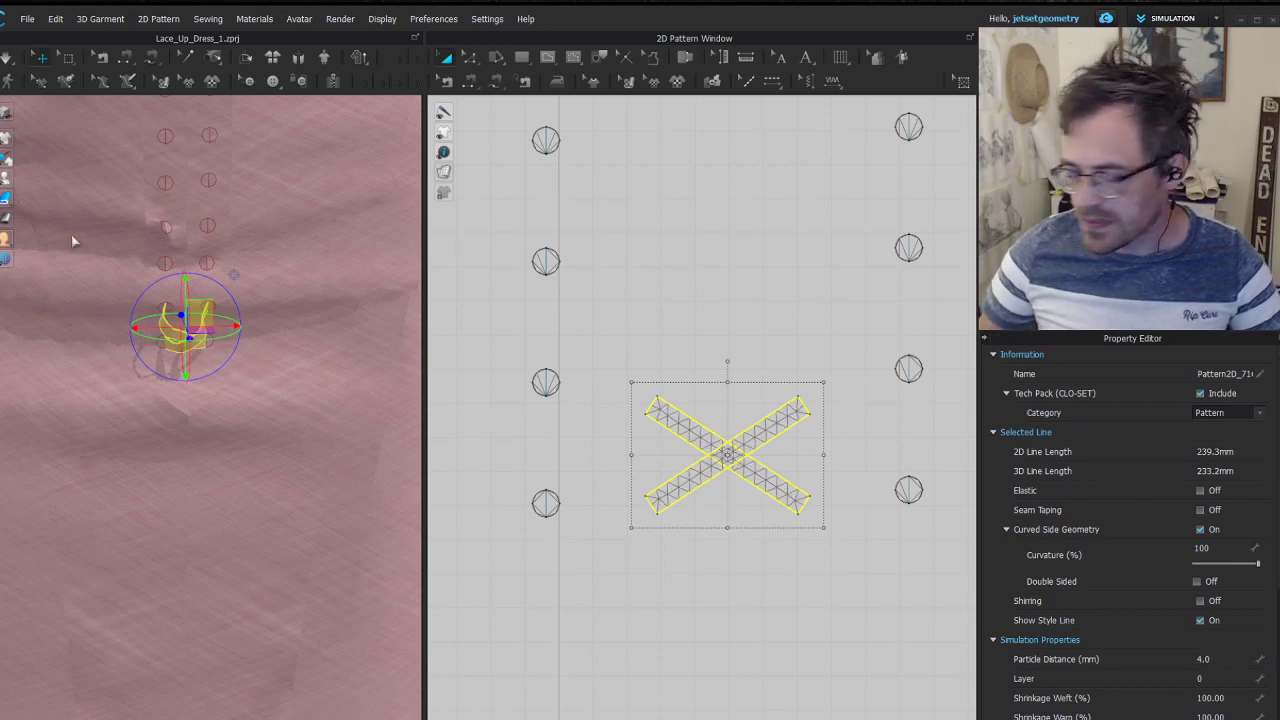
Examine the strips' finer mesh and the seam connections between the circle columns and the dress
click(701, 273)
scroll(706, 503, up, 2)
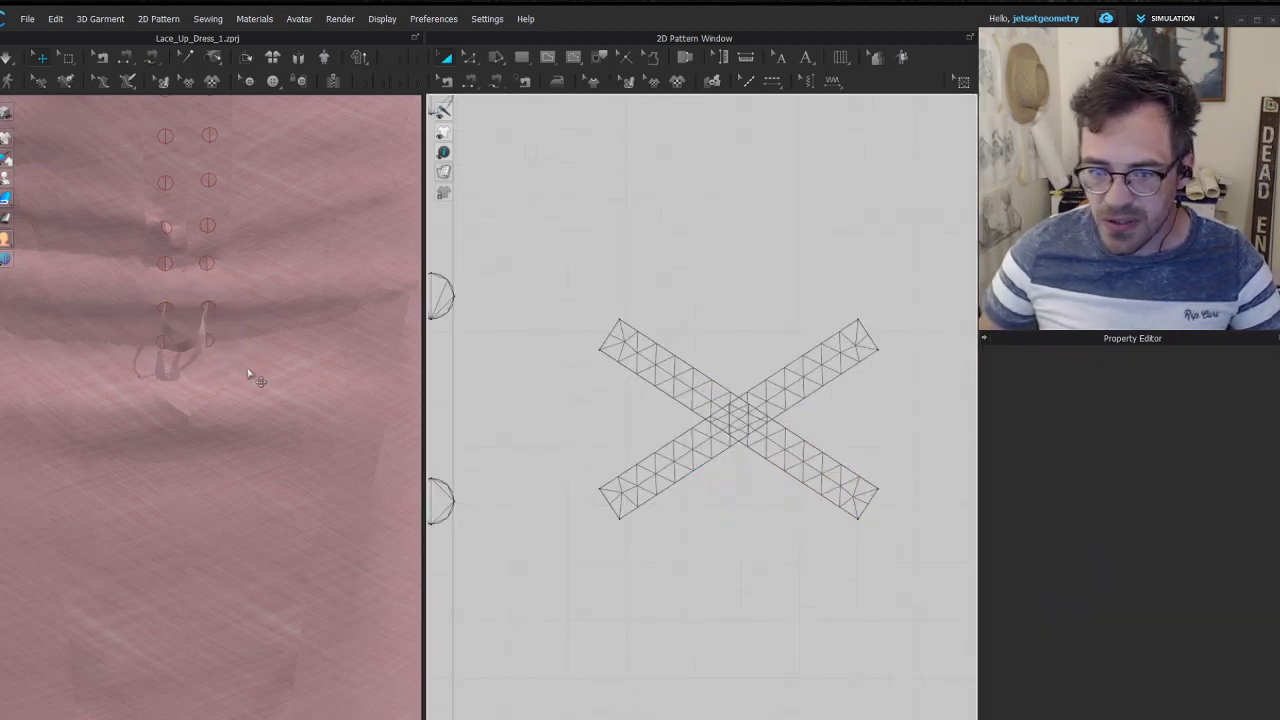
click(790, 392)
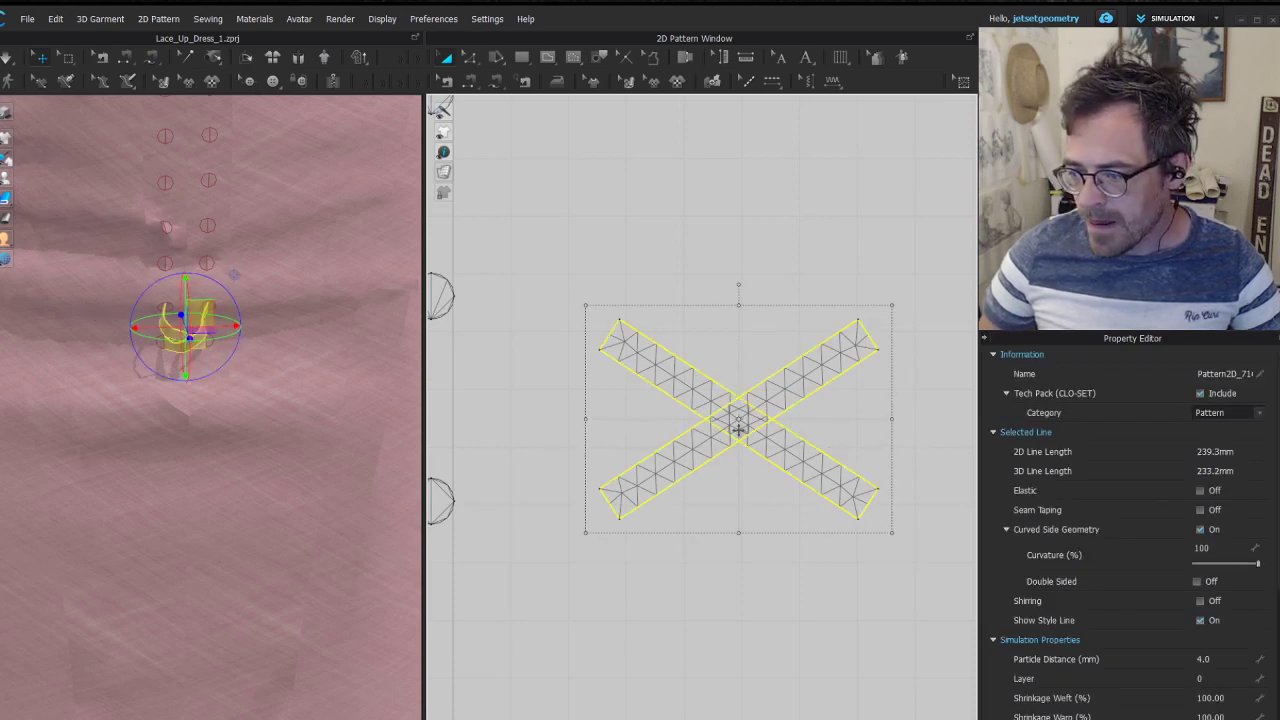
key(z)
click(811, 465)
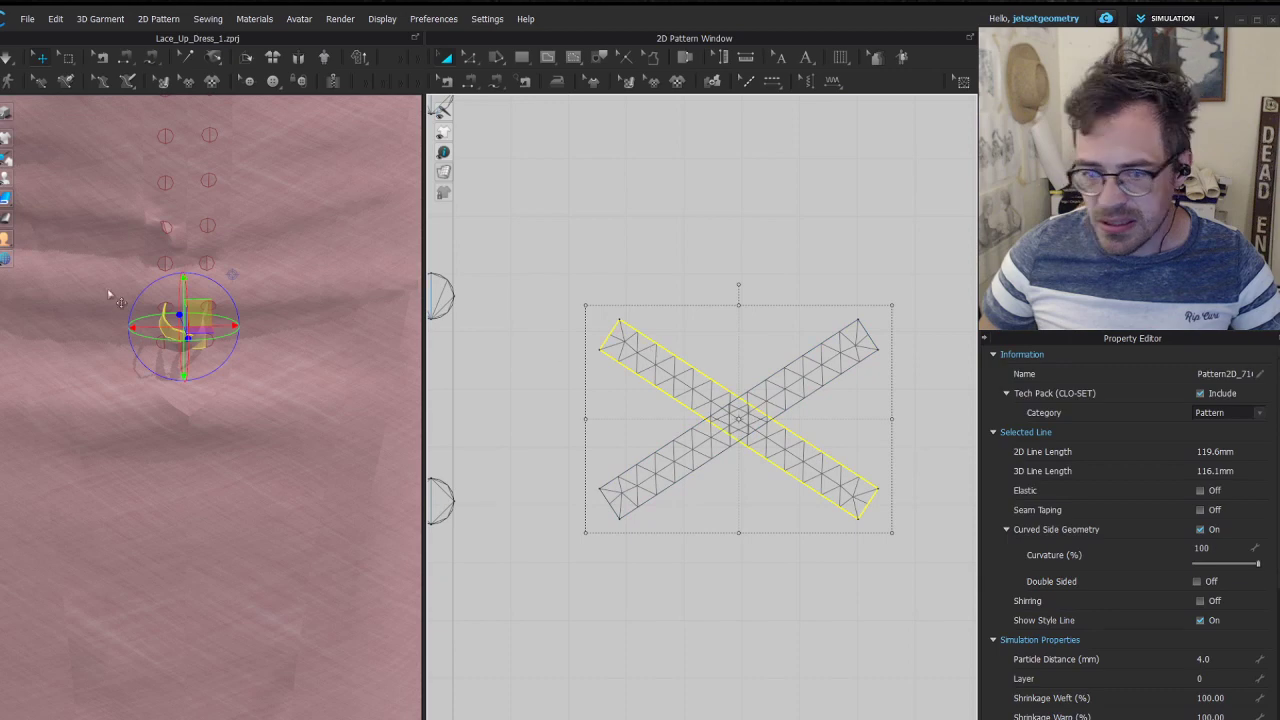
right_drag(110, 295, 160, 272)
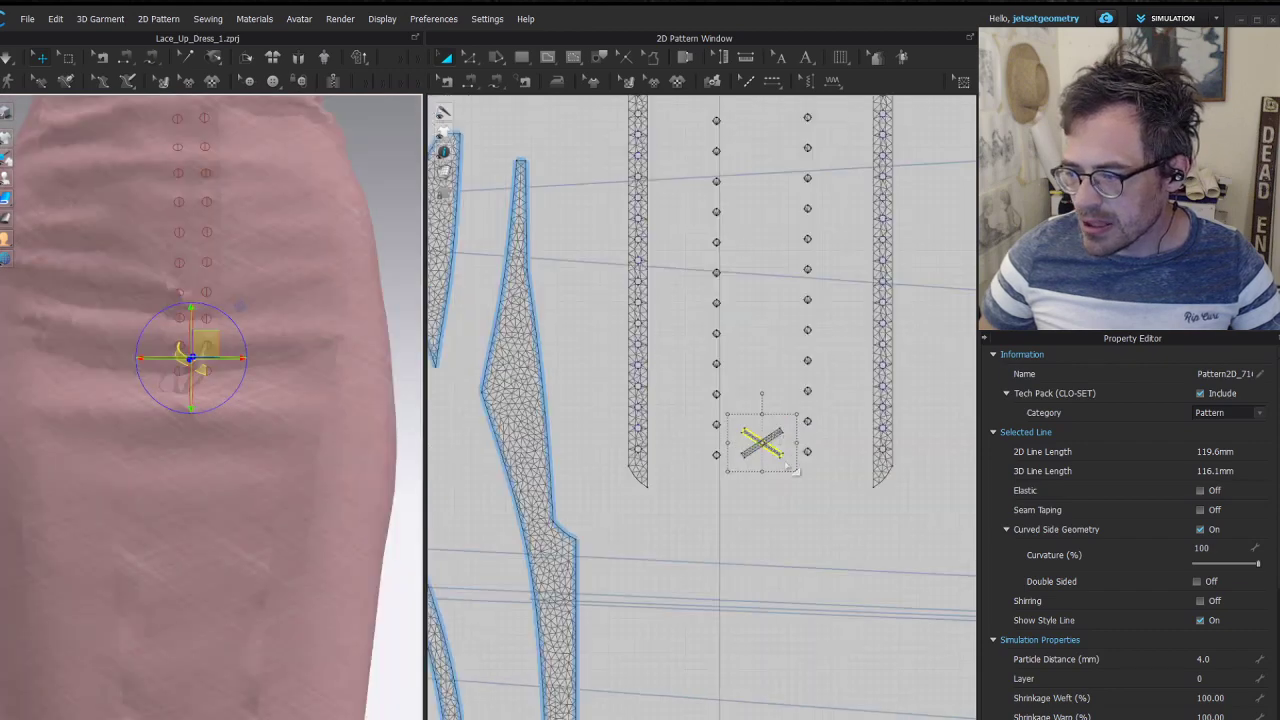
key(b)
click(655, 280)
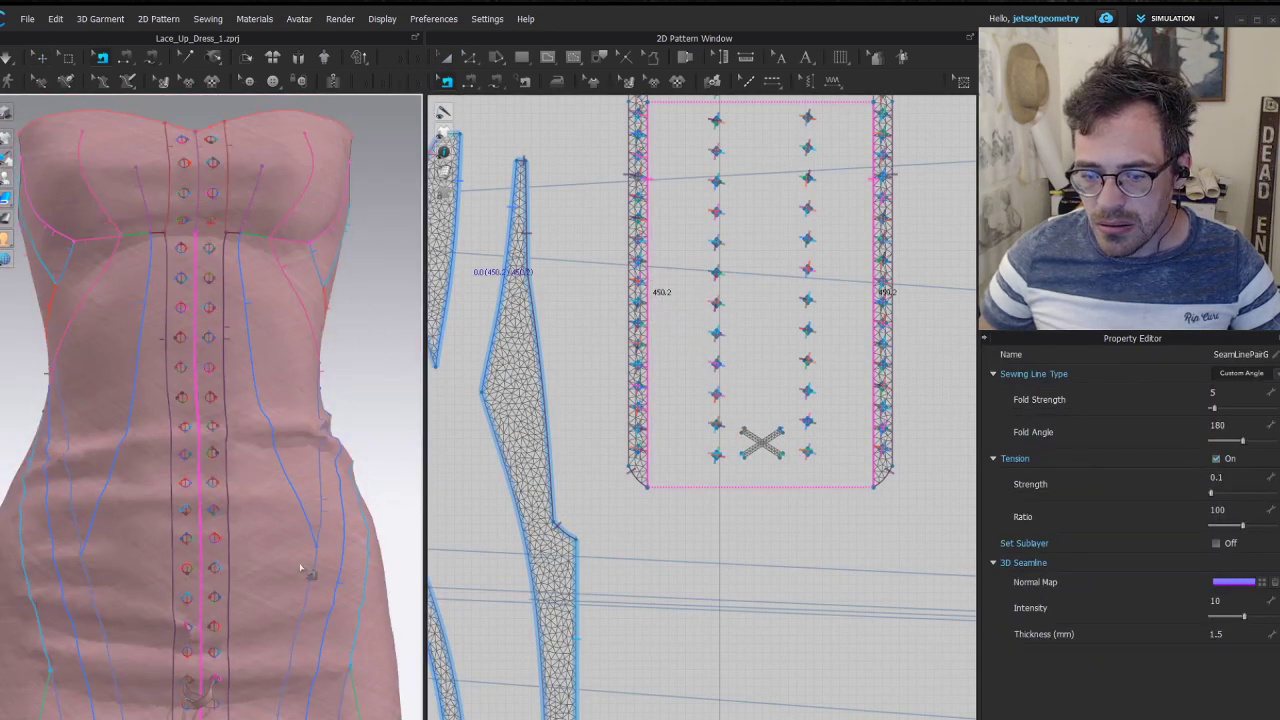
key(z)
Scale both crossed strips down together to a combined line length of about 214 mm and simulate them on the dress
scroll(740, 472, up, 3)
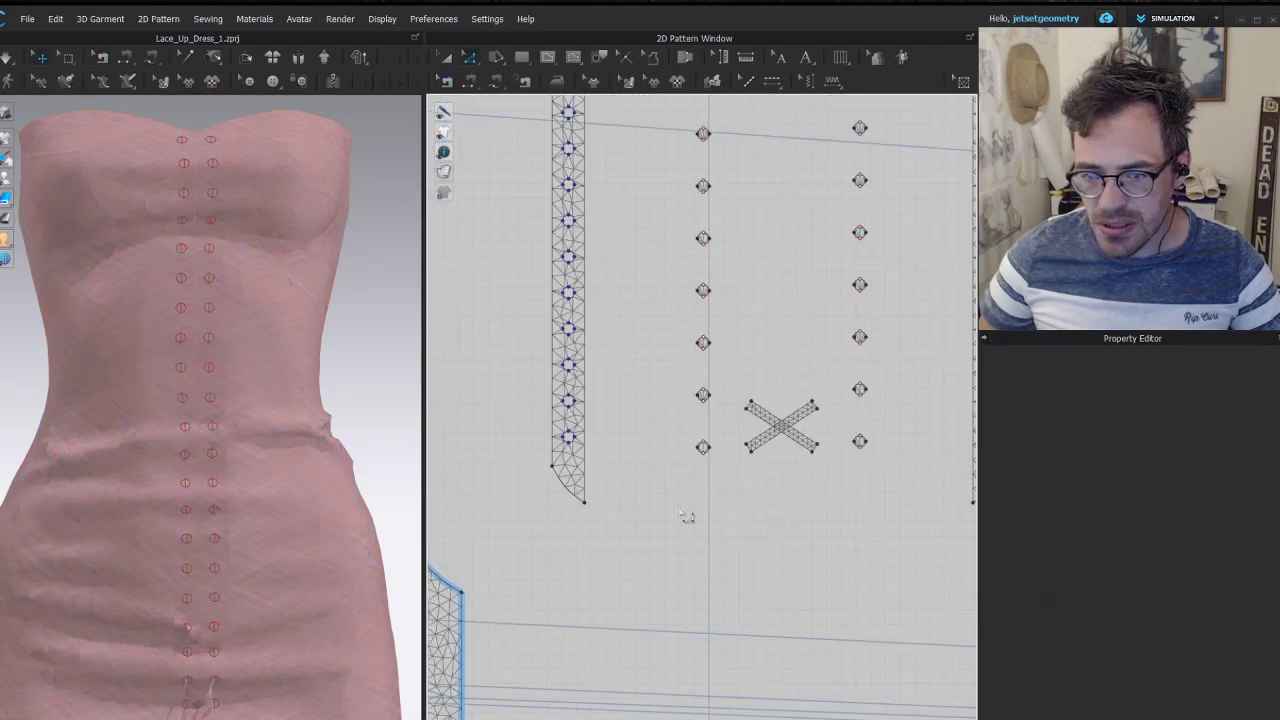
scroll(822, 503, up, 5)
click(766, 325)
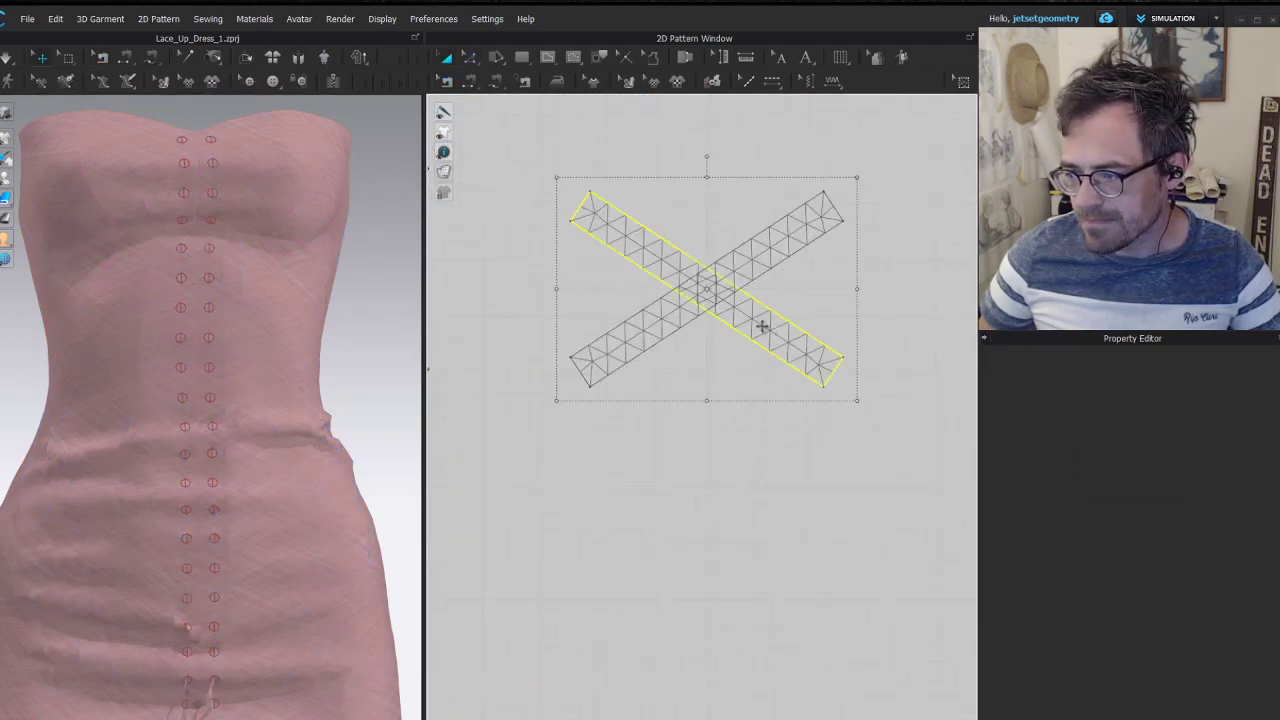
shift+click(648, 345)
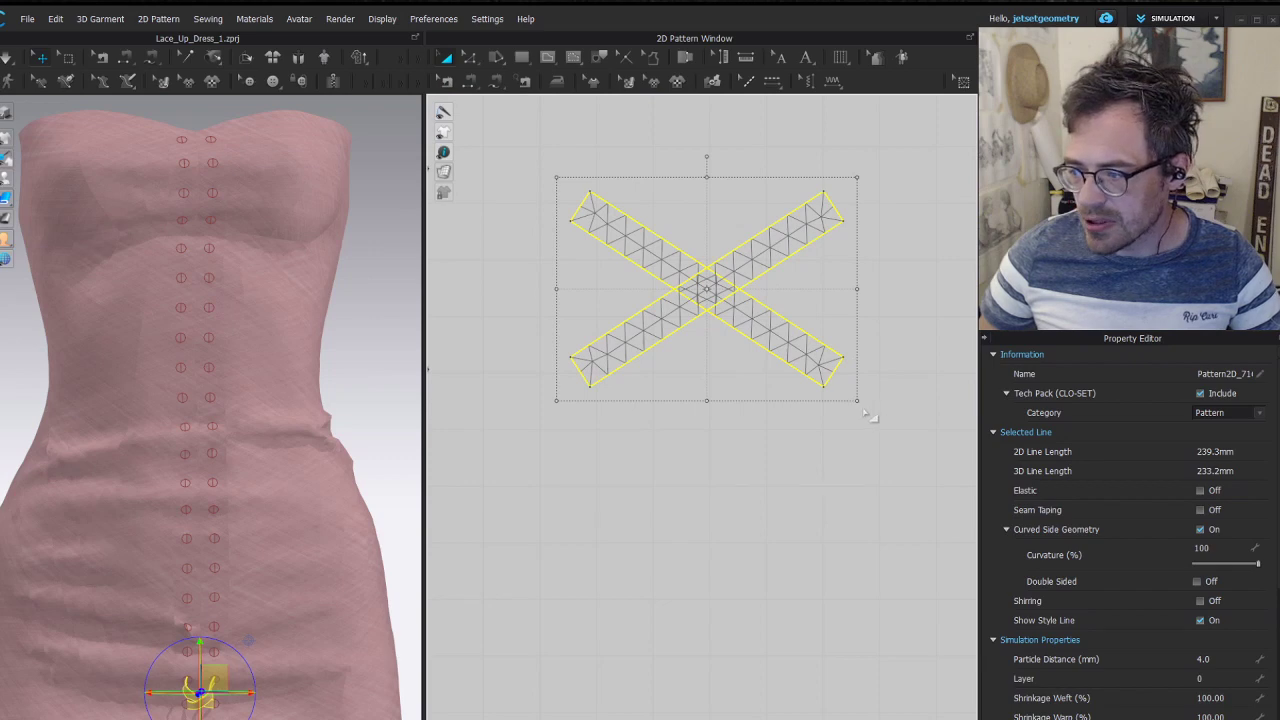
drag(868, 415, 828, 390)
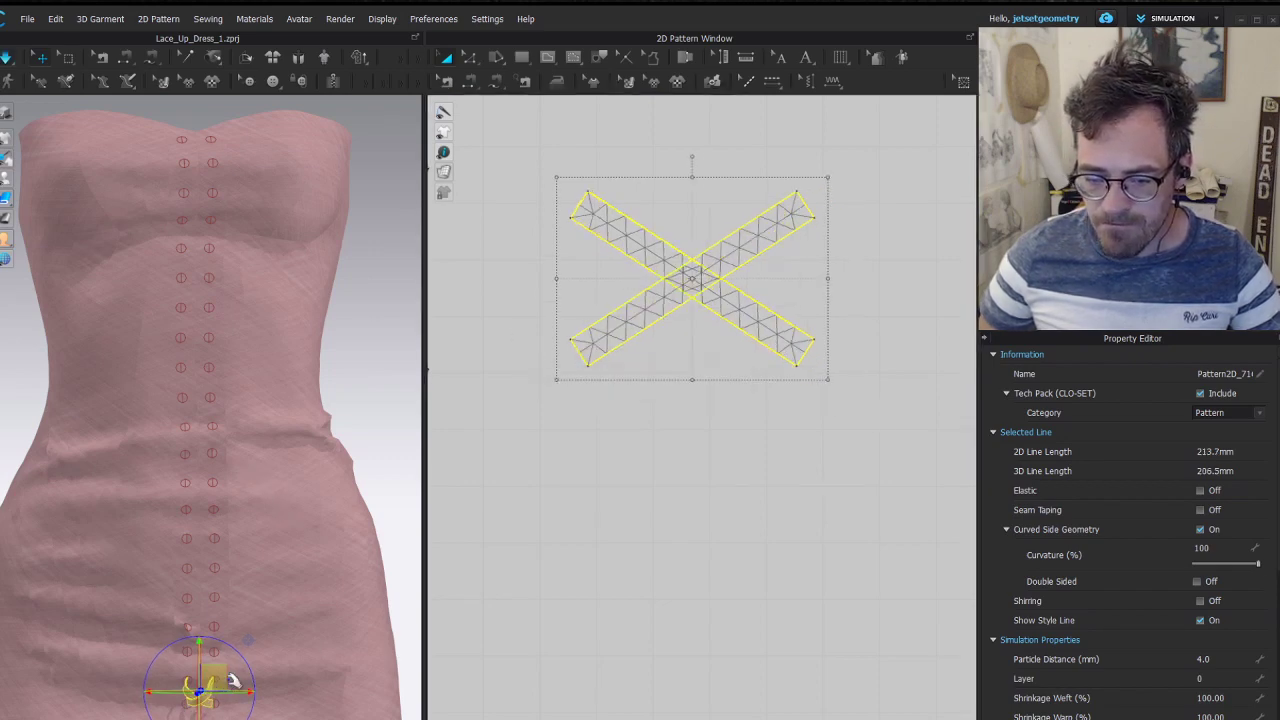
scroll(263, 537, up, 8)
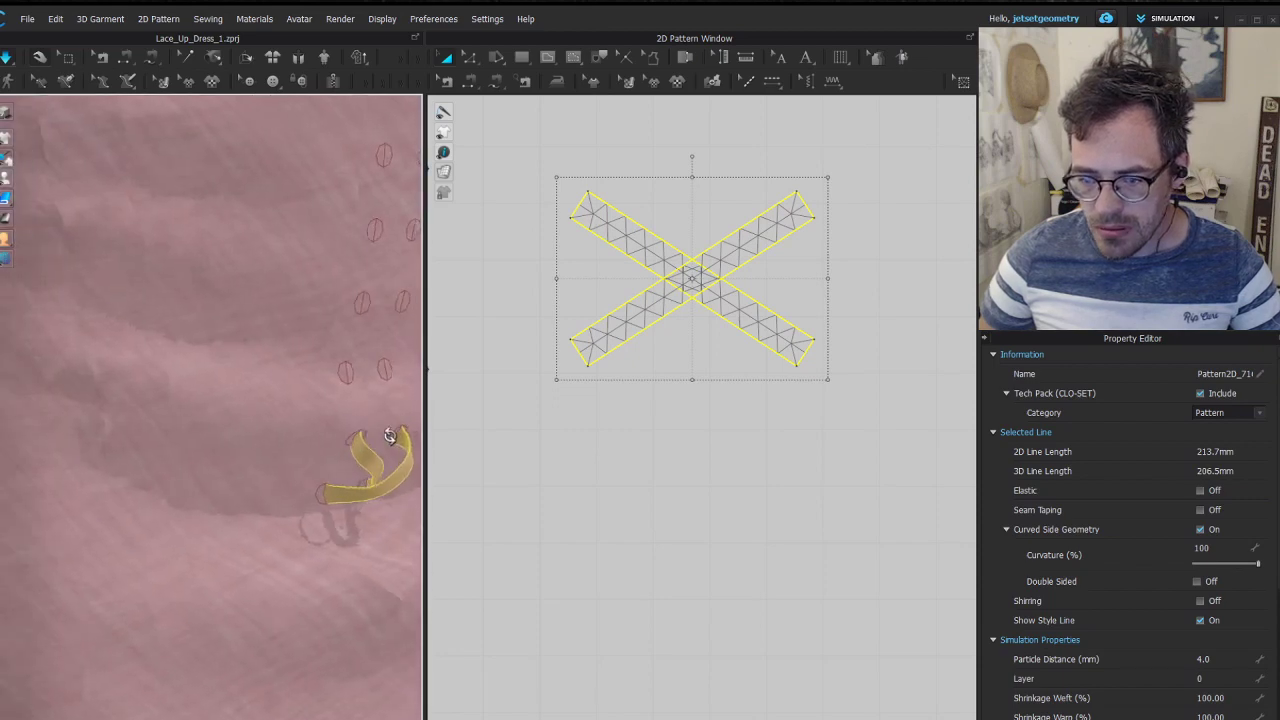
click(262, 462)
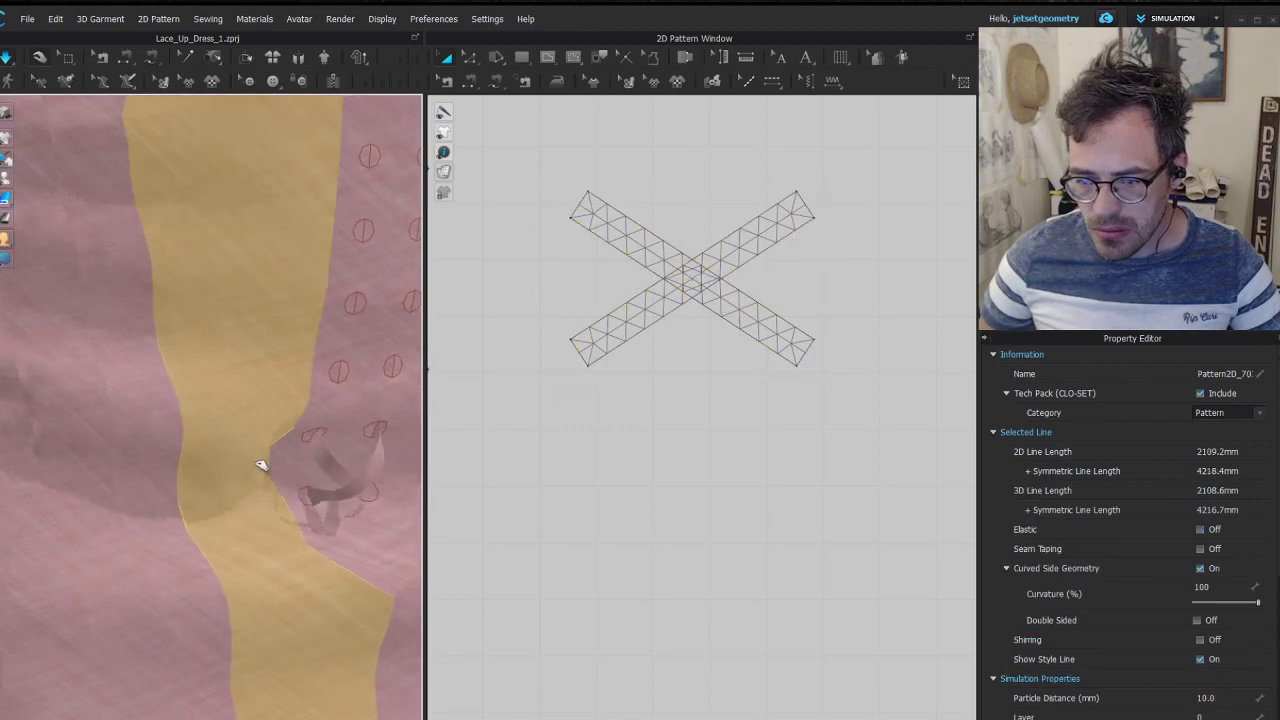
right_drag(391, 429, 332, 460)
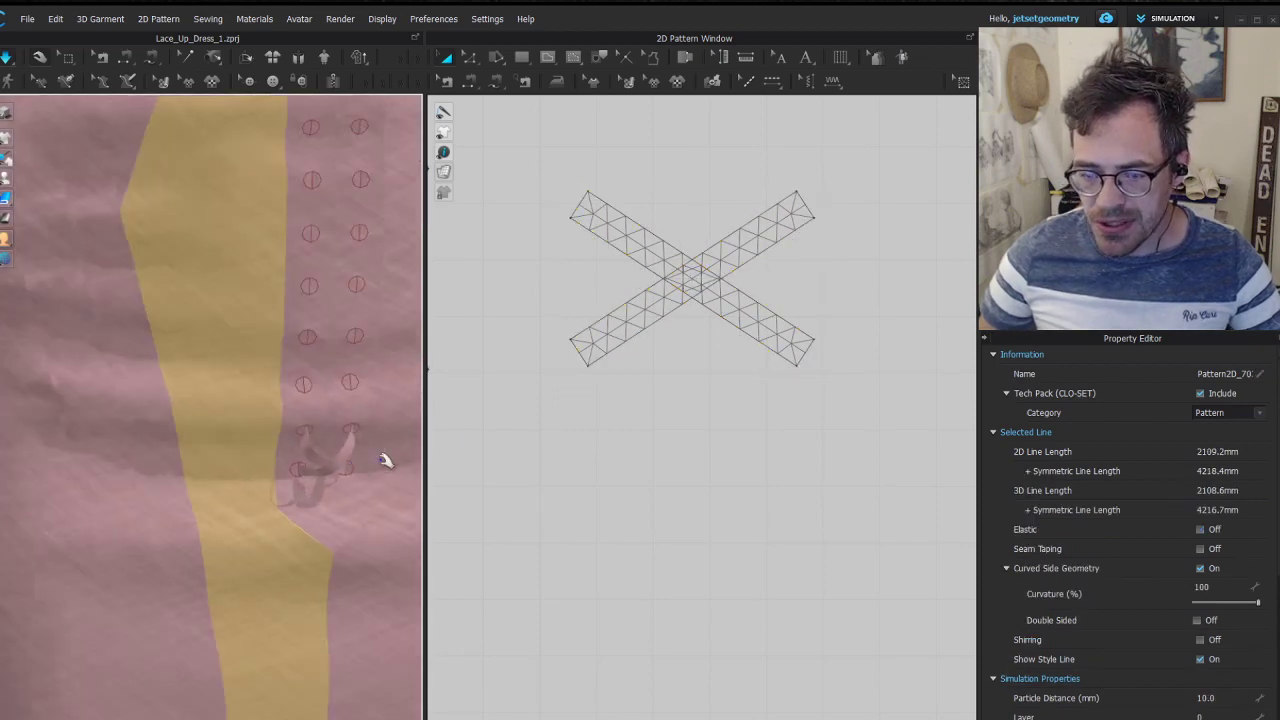
Switch the 2D patterns from mesh to a translucent surface and place a copy of the crossed strips about 38 mm above the originals
scroll(751, 344, down, 5)
scroll(754, 351, up, 3)
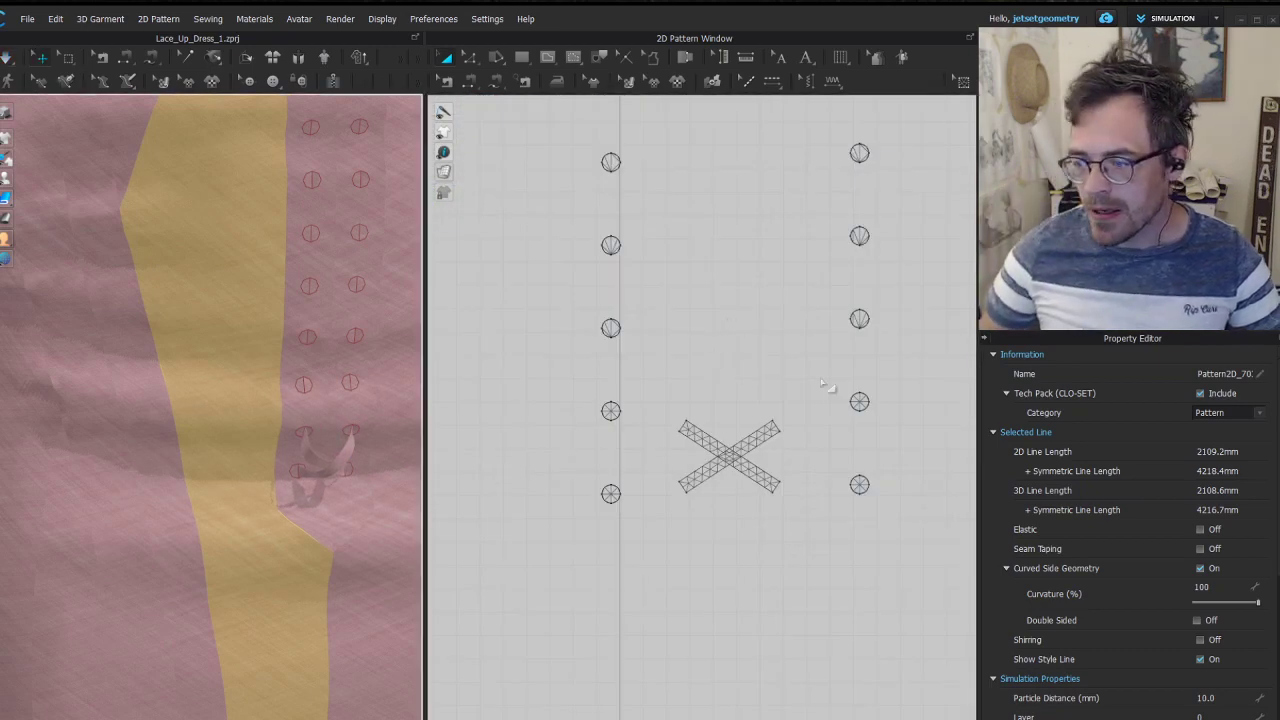
mouse_move(445, 172)
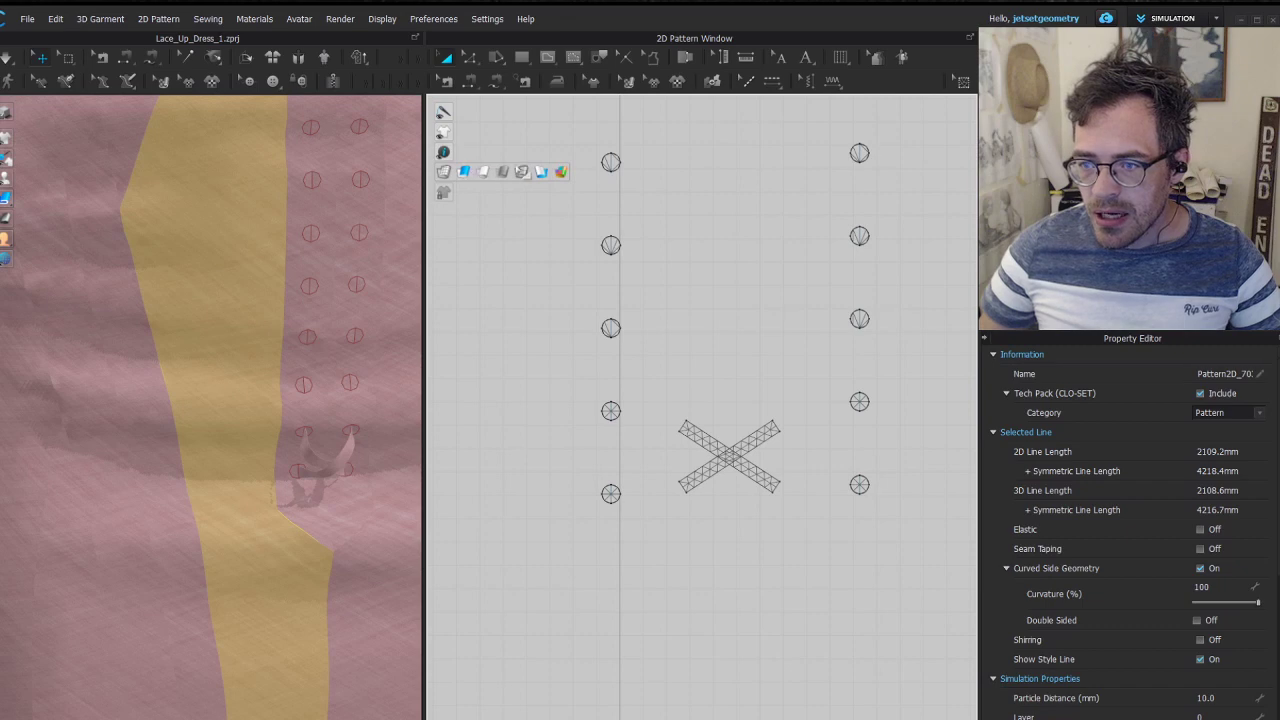
click(519, 173)
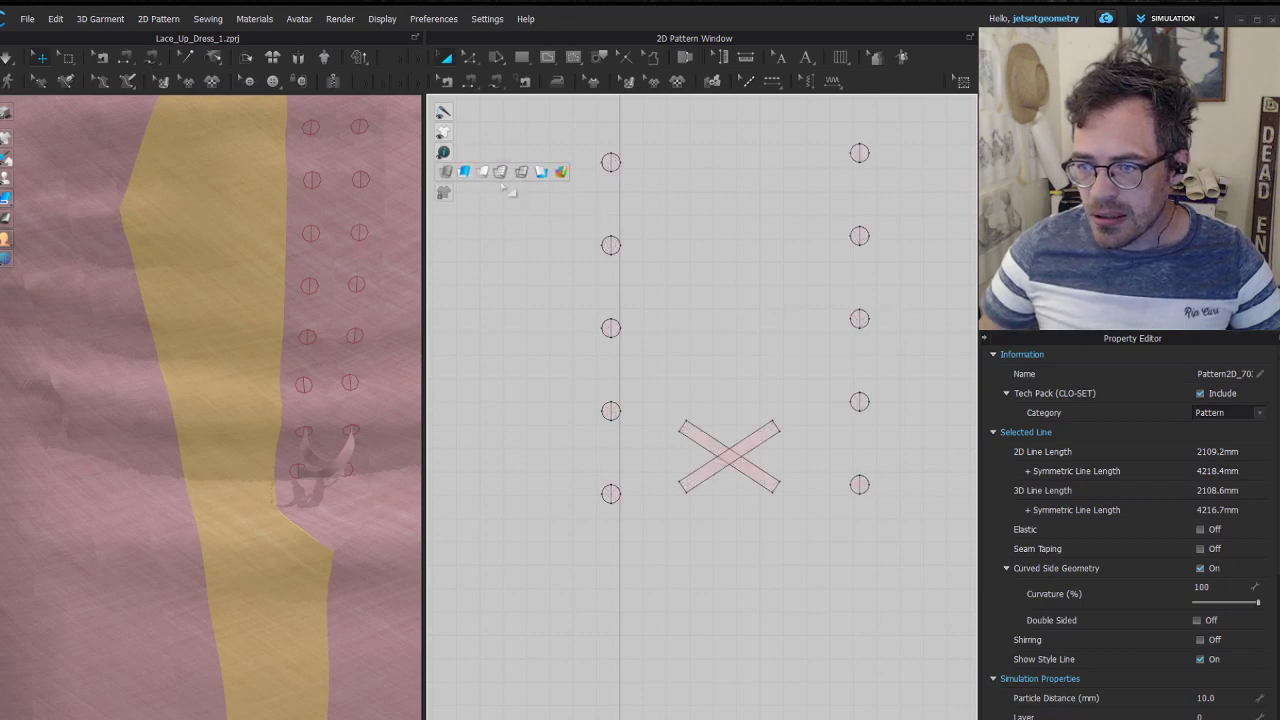
drag(820, 391, 650, 540)
drag(770, 423, 738, 377)
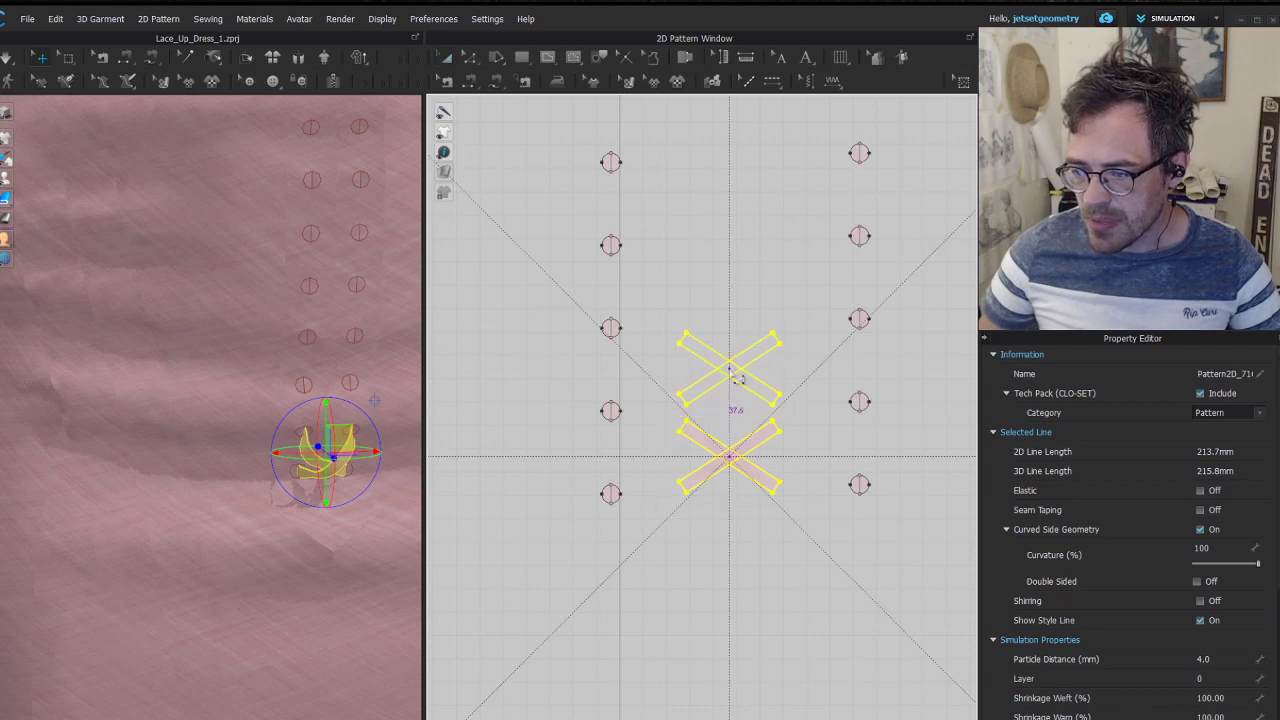
click(686, 411)
Sew the copied strips' two lower ends to the centre lines of the second-lowest left and right circles
key(n)
click(683, 403)
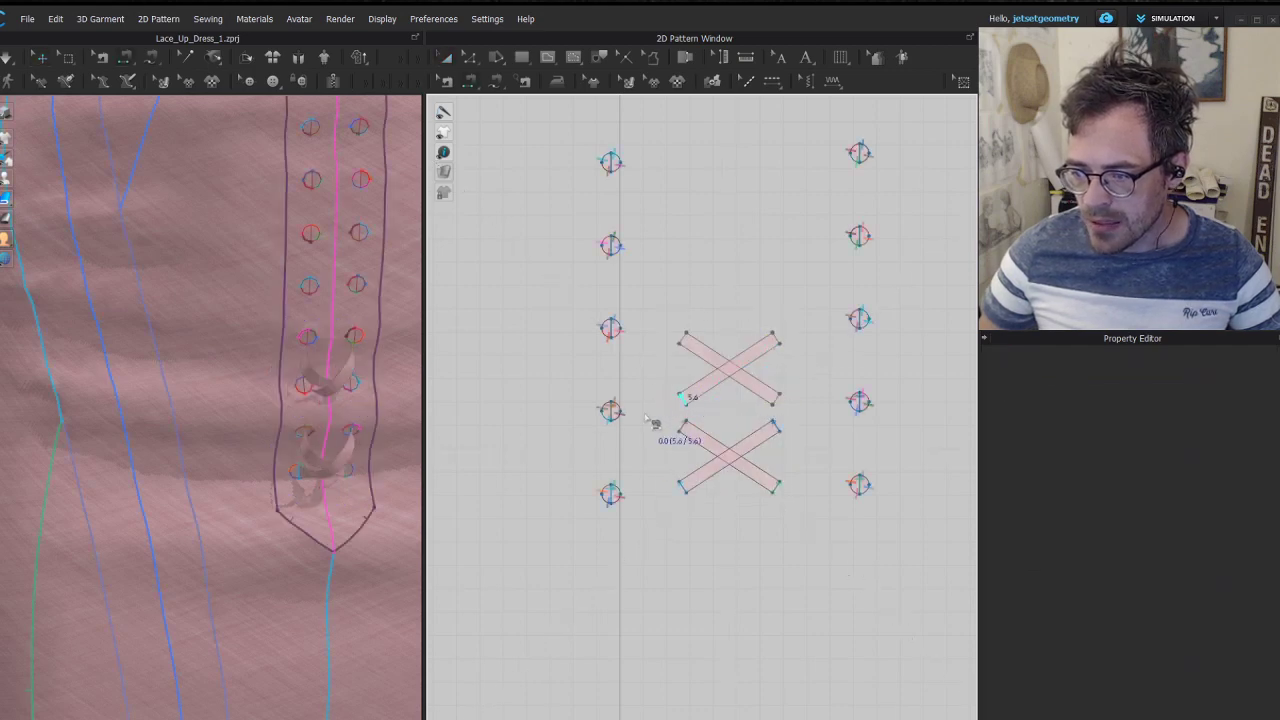
click(612, 410)
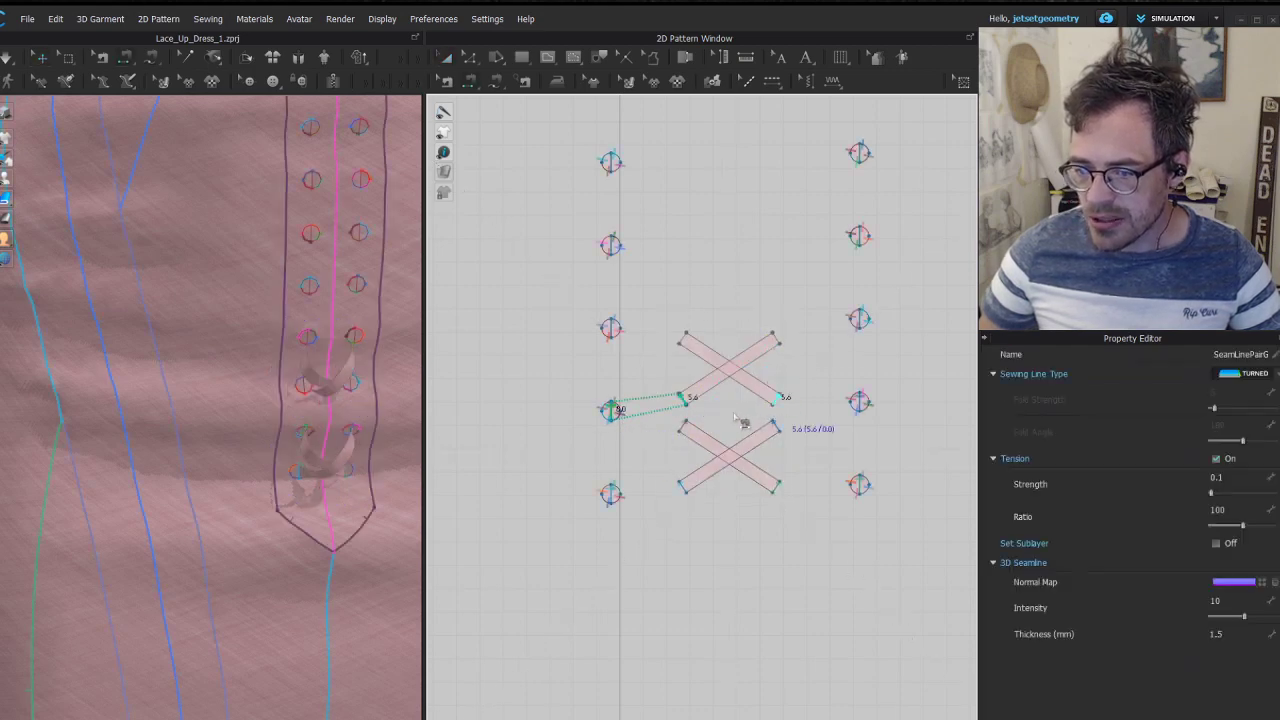
click(784, 402)
click(859, 402)
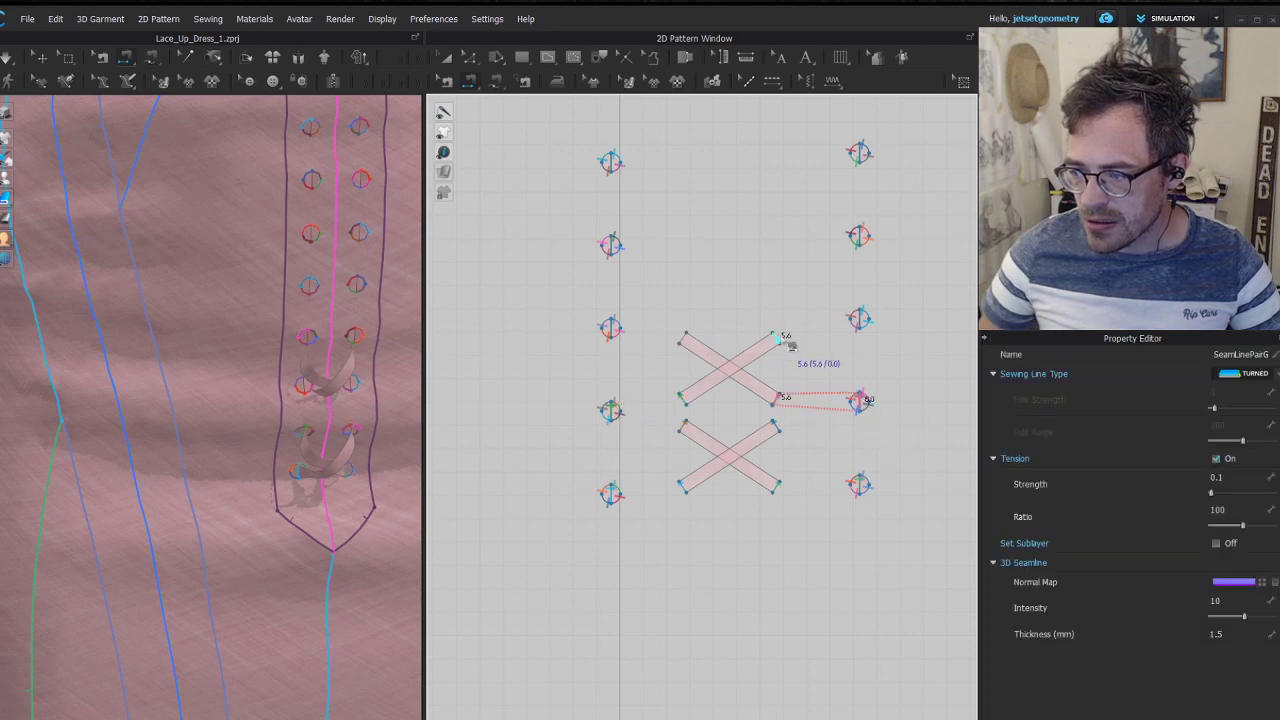
Sew the copied strips' two upper ends to the centre lines of the third-lowest right and left circles
click(782, 338)
click(862, 318)
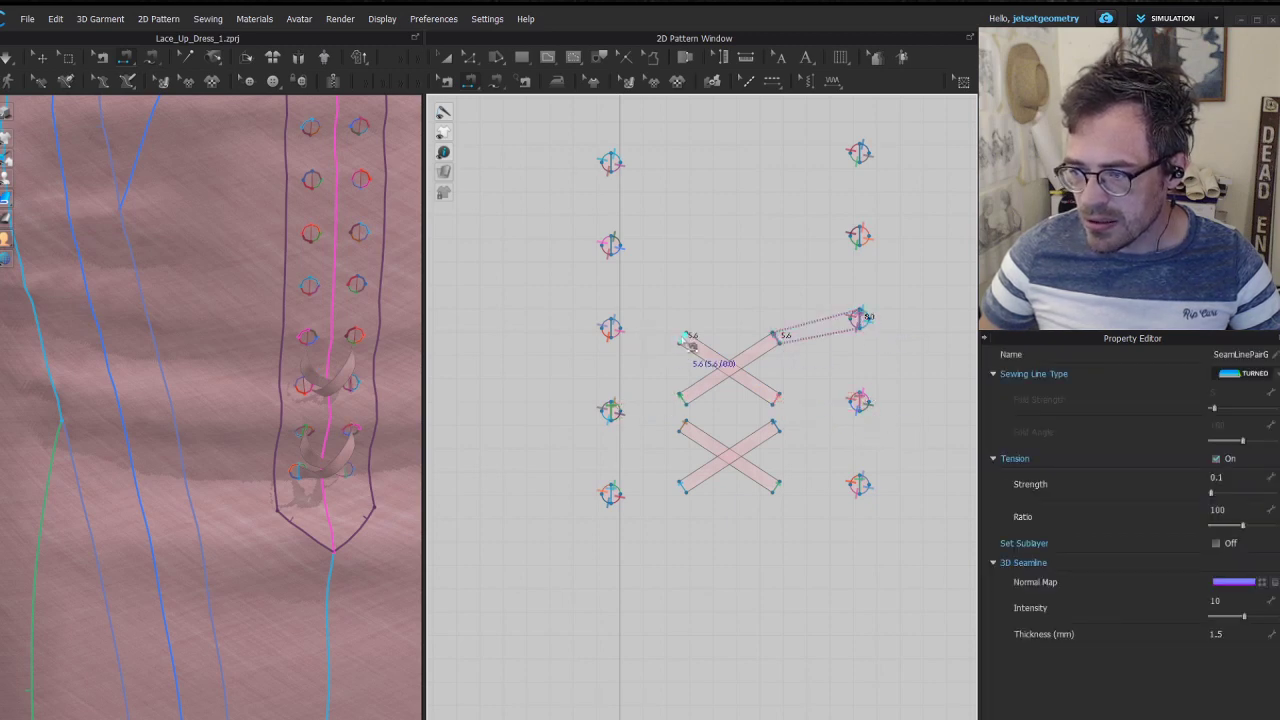
click(686, 340)
click(618, 330)
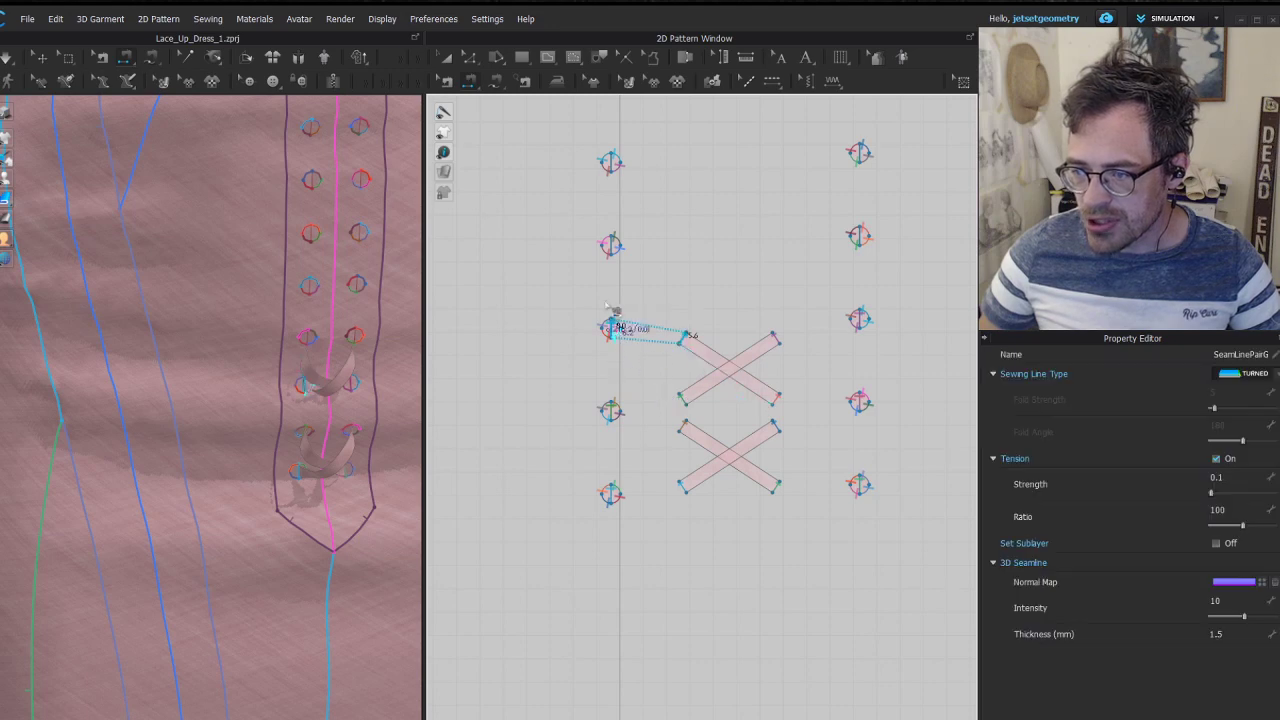
click(687, 339)
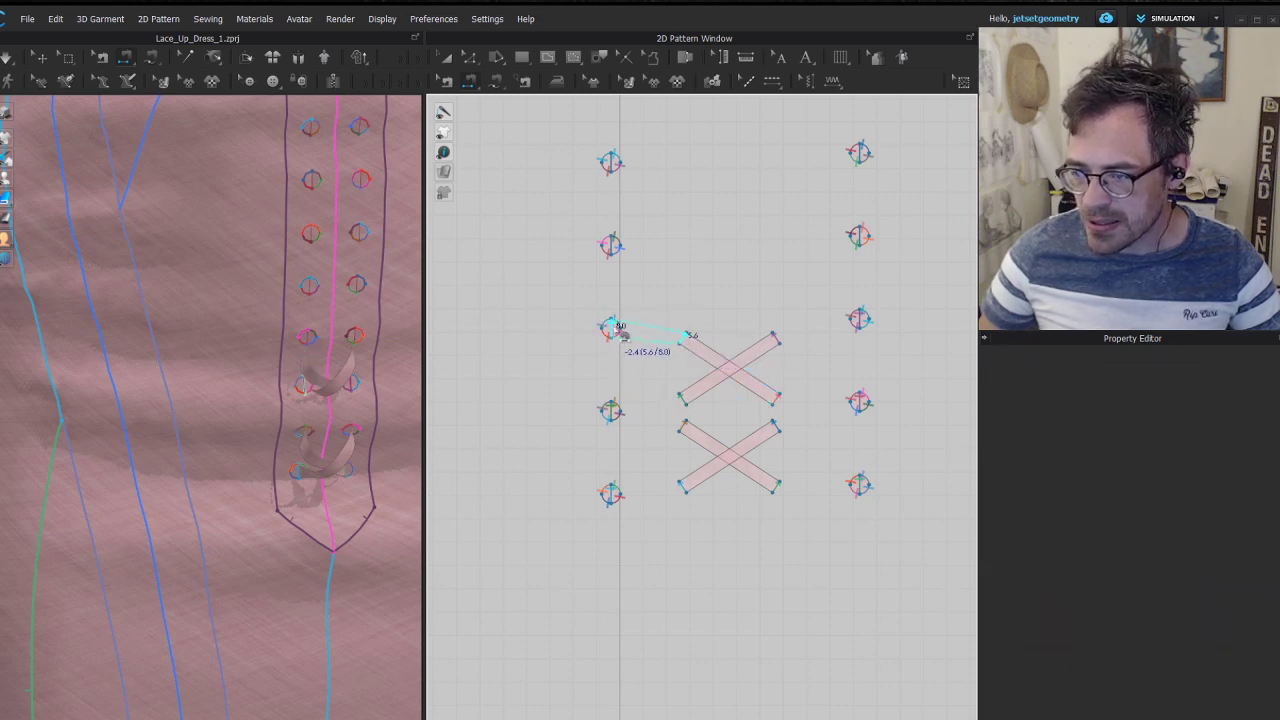
click(620, 332)
Duplicate the upper pair of crossed strips and place the copy about 37 mm above it
key(a)
click(763, 380)
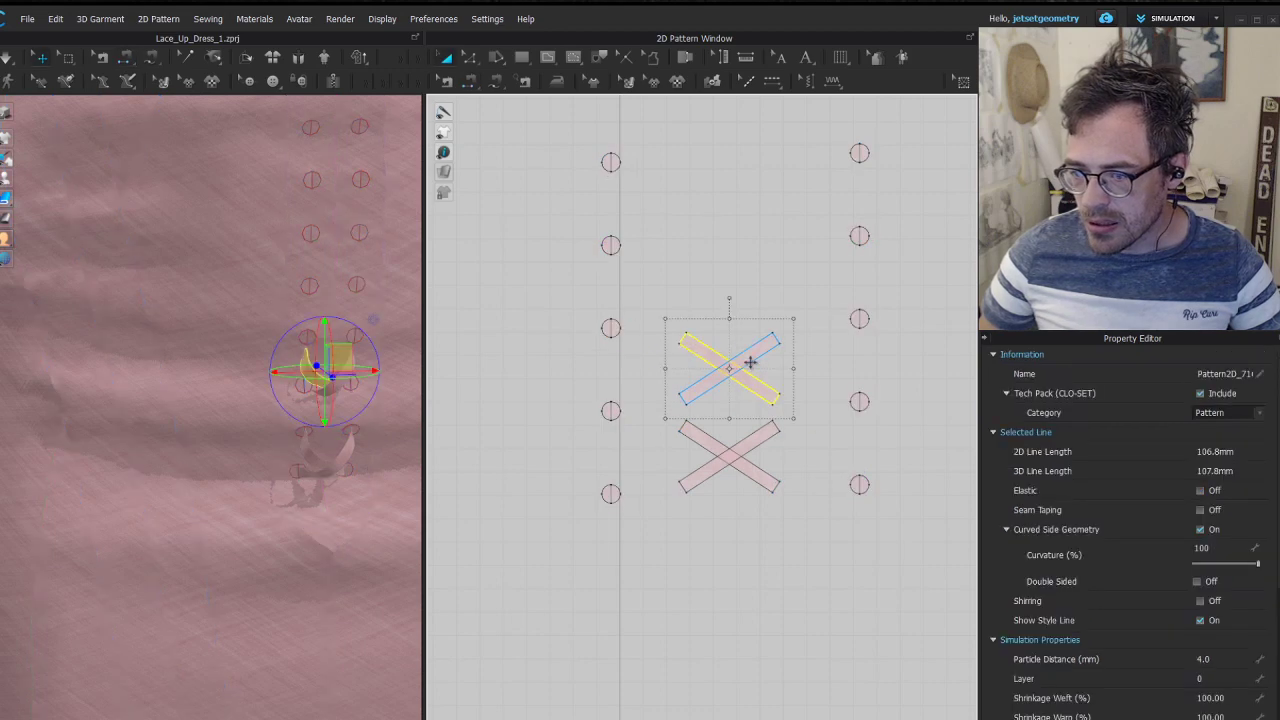
key(ctrl+c)
key(ctrl+v)
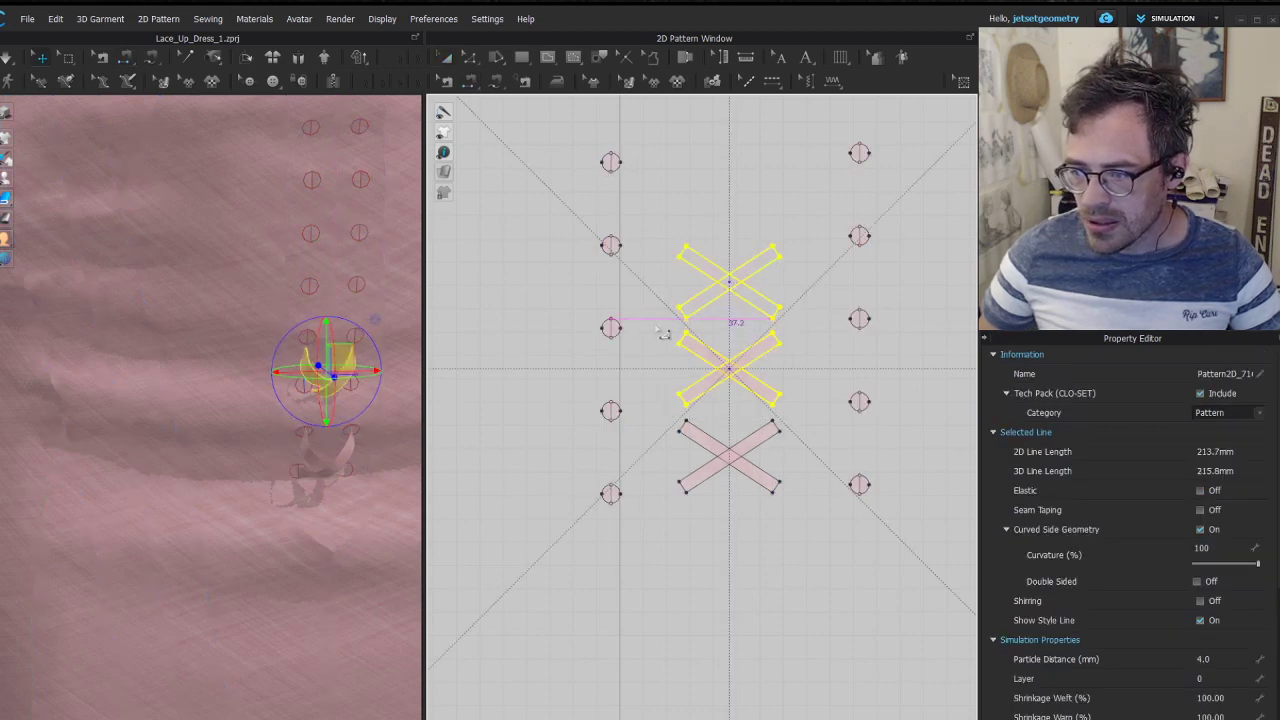
click(658, 329)
Sew the third crossed pair's lower ends to the third-lowest circles and its upper ends to the fourth-lowest circles on both sides
key(n)
click(684, 313)
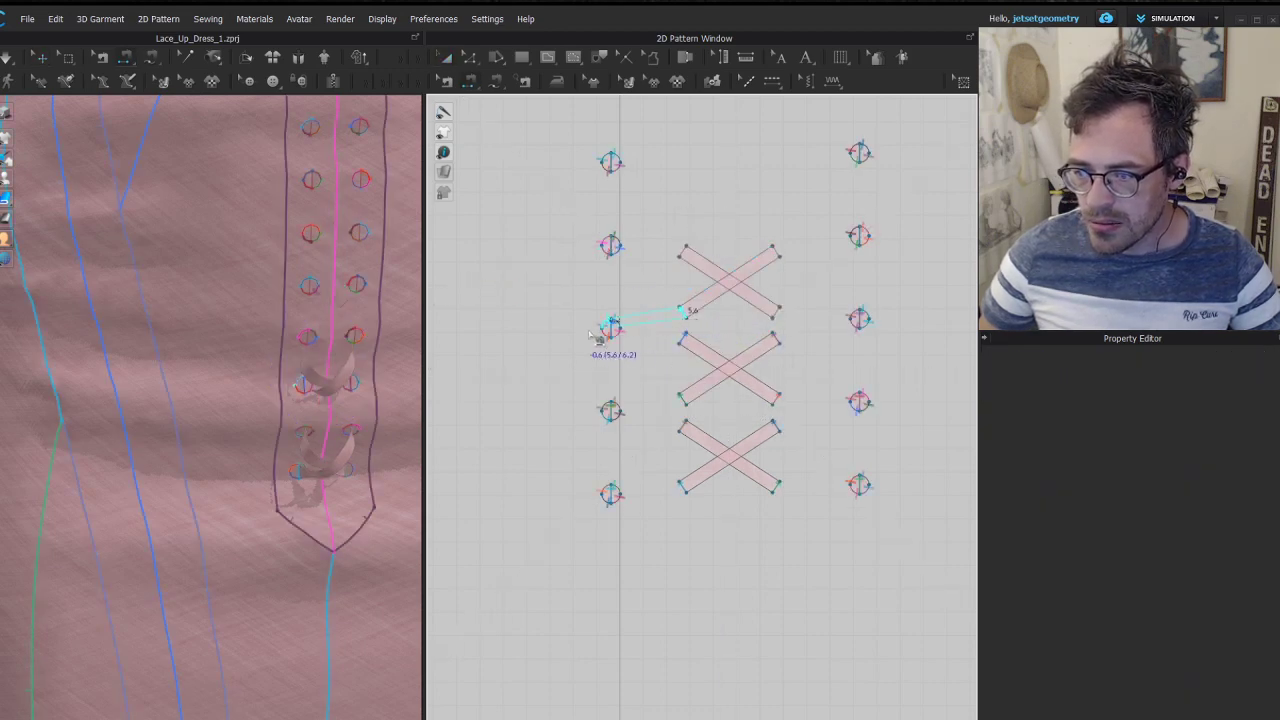
click(790, 312)
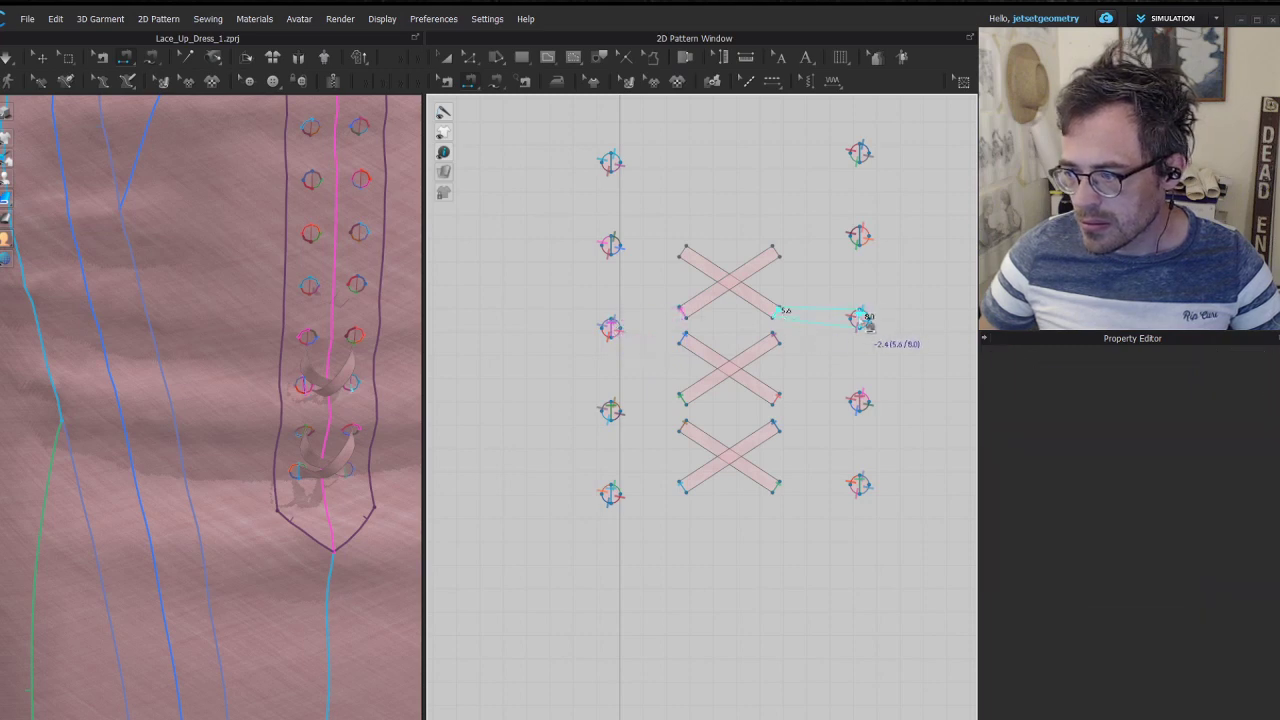
click(860, 318)
click(778, 248)
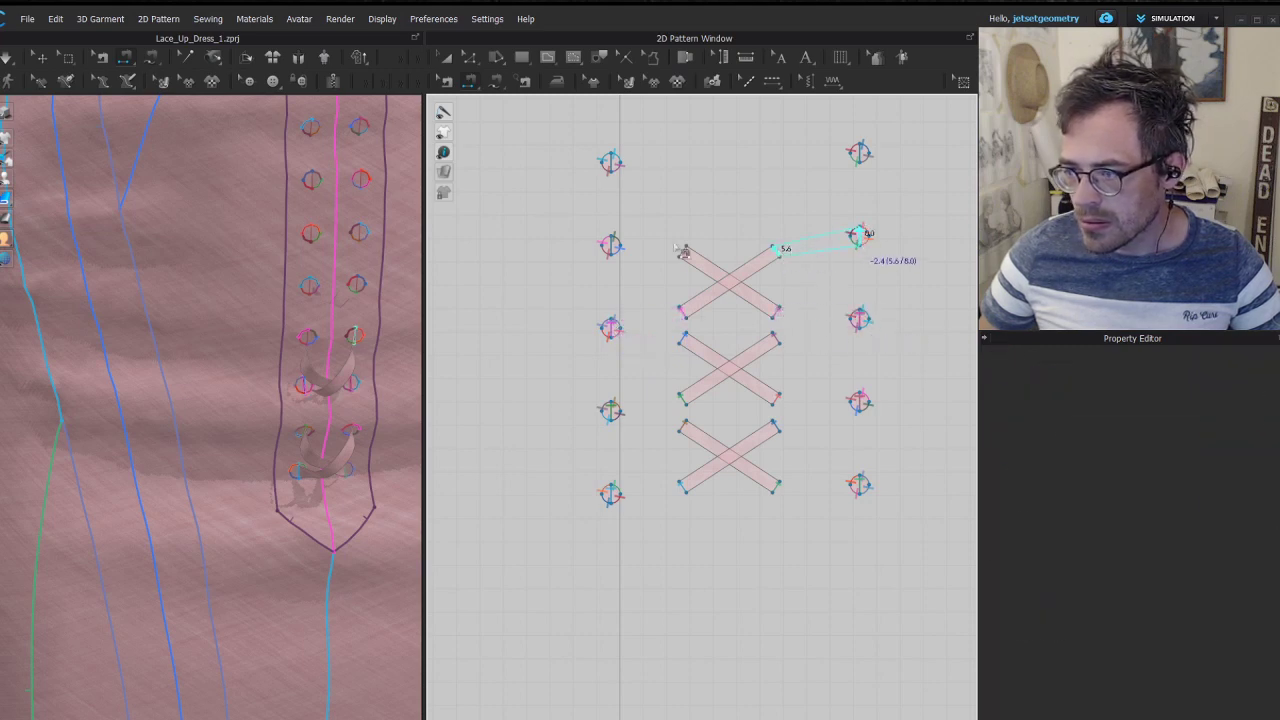
click(684, 249)
click(613, 244)
key(a)
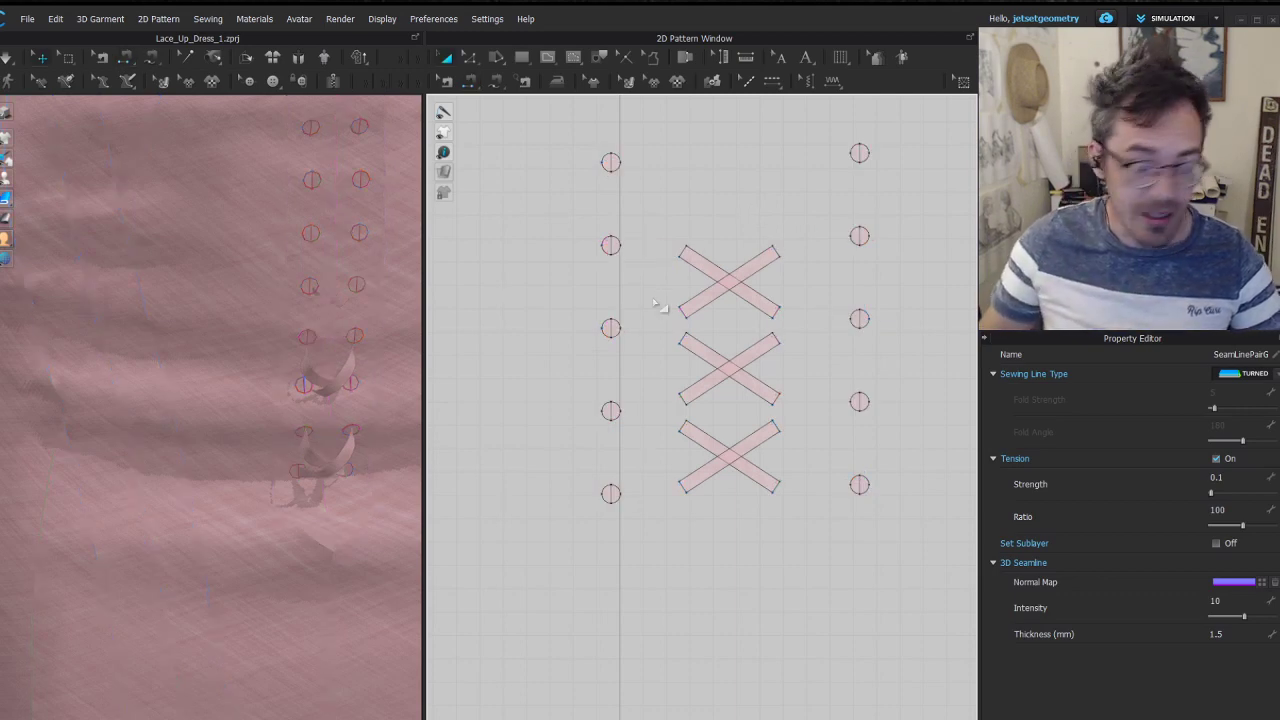
Duplicate the crossed strips for the fourth and fifth lacing rows and sew their ends to the circles alongside
middle_drag(755, 227, 752, 344)
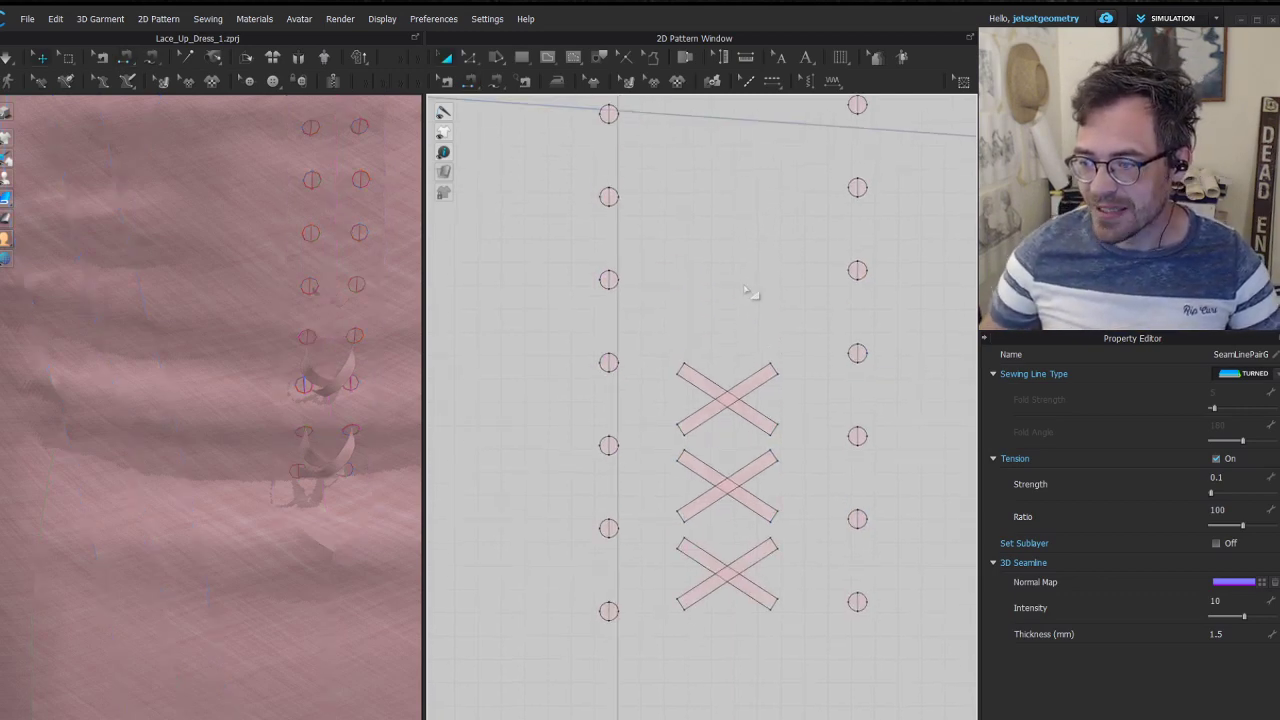
scroll(744, 316, up, 3)
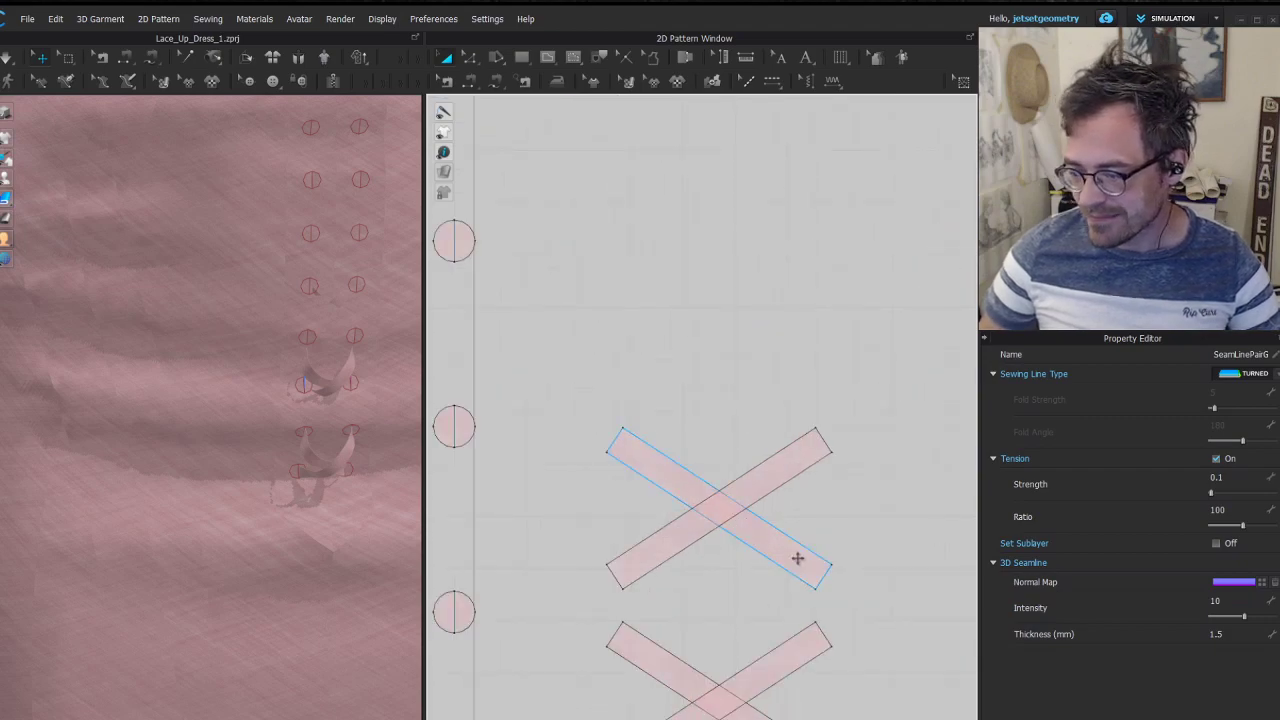
click(799, 559)
scroll(774, 441, down, 3)
key(n)
click(695, 407)
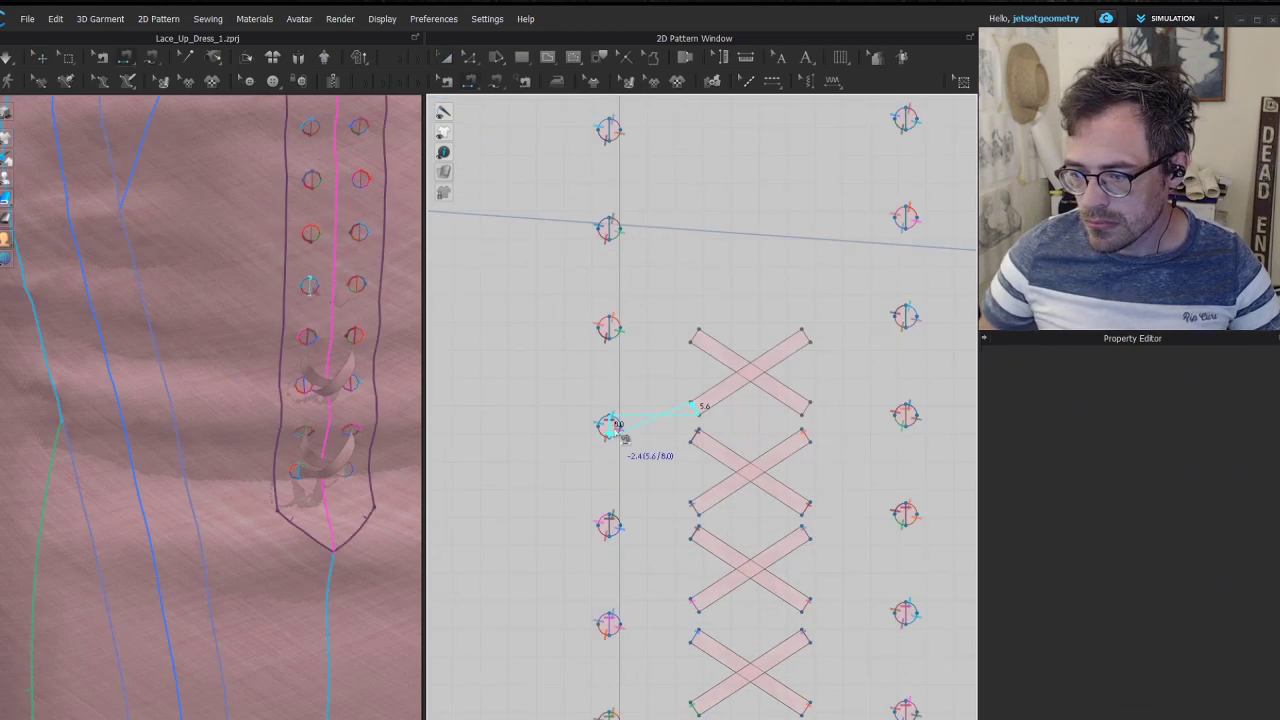
click(612, 430)
click(806, 409)
click(910, 416)
Add the sixth and seventh crossed pairs above and sew their ends to the neighbouring circles' centre lines
key(n)
click(690, 439)
click(604, 461)
click(690, 367)
click(608, 361)
click(795, 347)
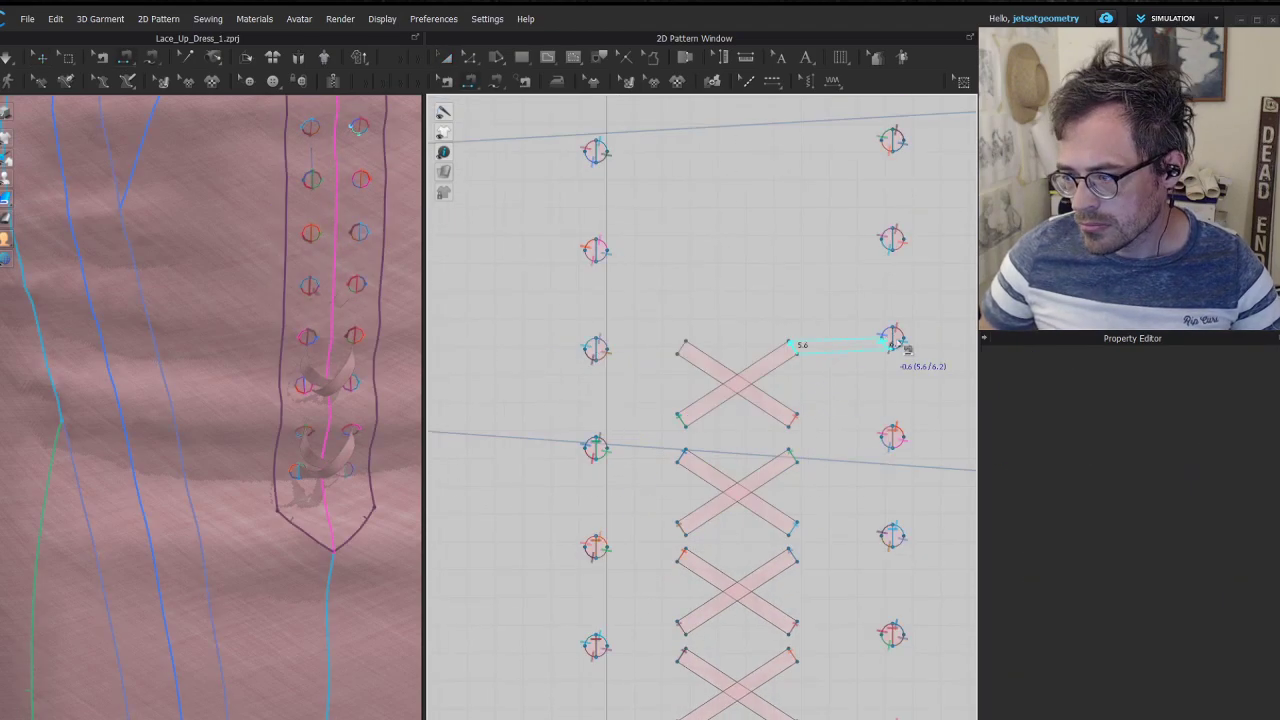
click(902, 348)
Continue the lacing with the eighth to tenth crossed pairs, sewing each end to its left or right circle
click(671, 449)
click(588, 487)
key(a)
key(n)
click(795, 373)
click(895, 369)
click(811, 338)
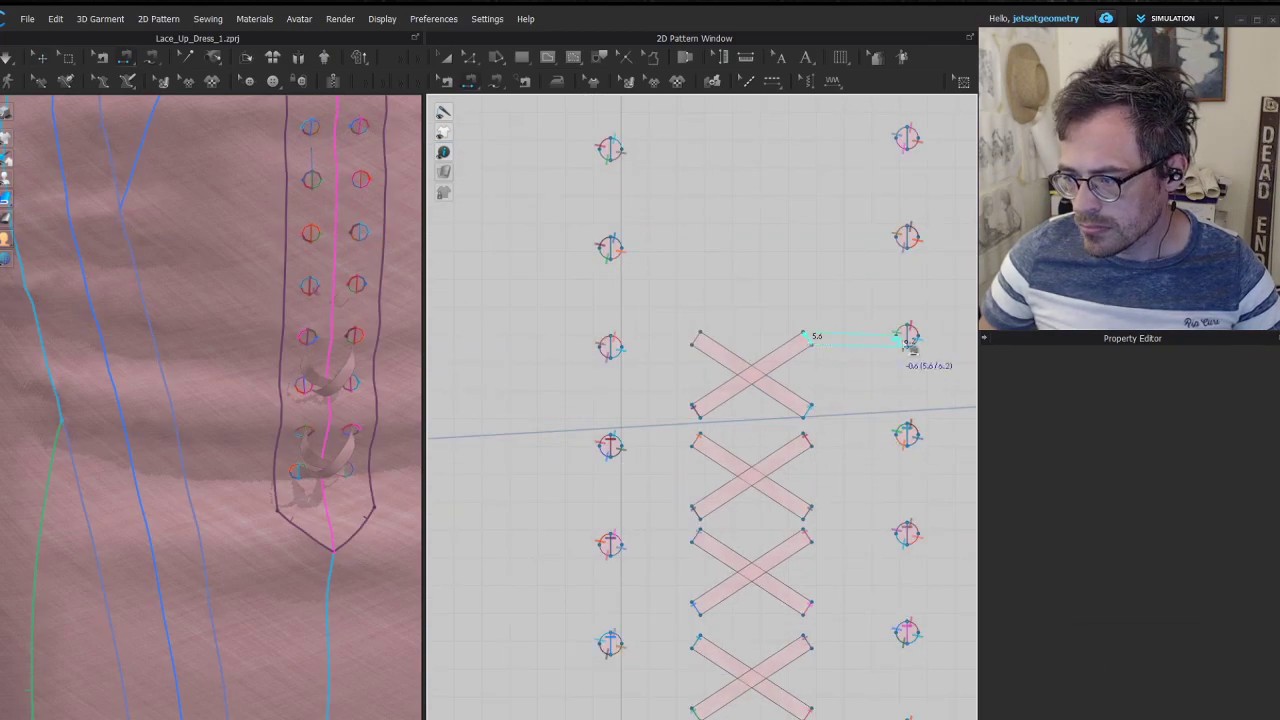
click(910, 341)
Paste the eleventh to thirteenth crossed pairs up the columns and sew their ends to the matching circles
click(622, 450)
click(531, 484)
key(ctrl+v)
click(701, 401)
key(n)
click(792, 403)
click(891, 417)
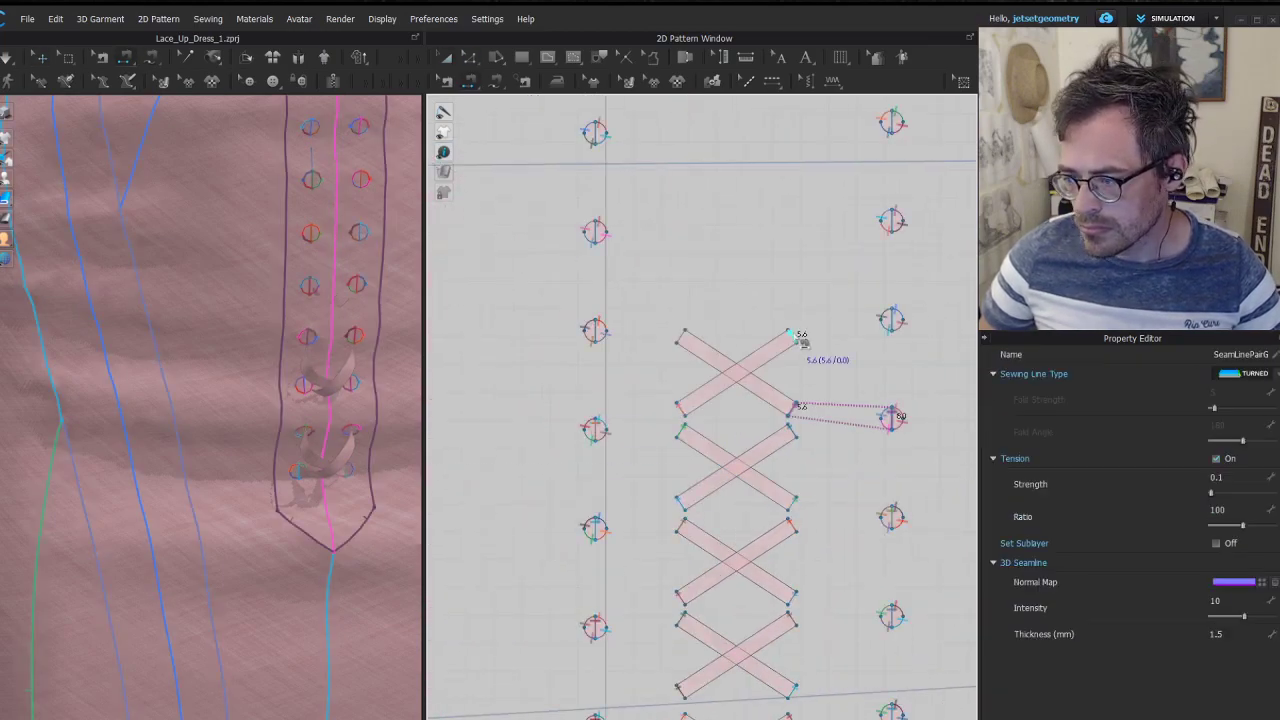
click(684, 386)
click(595, 408)
Paste the fourteenth to sixteenth crossed pairs above the previous ones and sew their ends to the adjacent circles
click(649, 465)
click(563, 461)
key(ctrl+v)
click(705, 402)
click(760, 364)
click(860, 350)
click(655, 366)
click(563, 361)
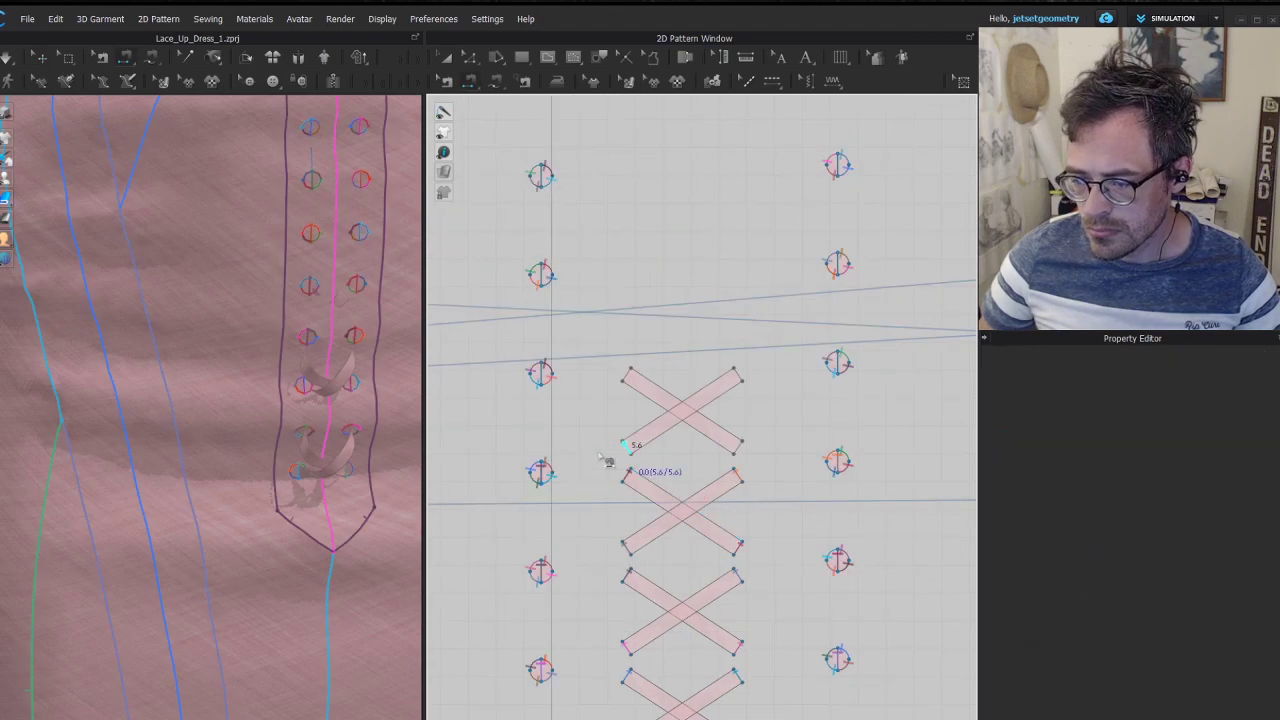
key(ctrl+v)
click(774, 374)
click(876, 360)
Complete the lacing with the seventeenth to twentieth crossed pairs, sewing their ends to the circles up to the top row
key(ctrl+v)
click(811, 327)
click(906, 309)
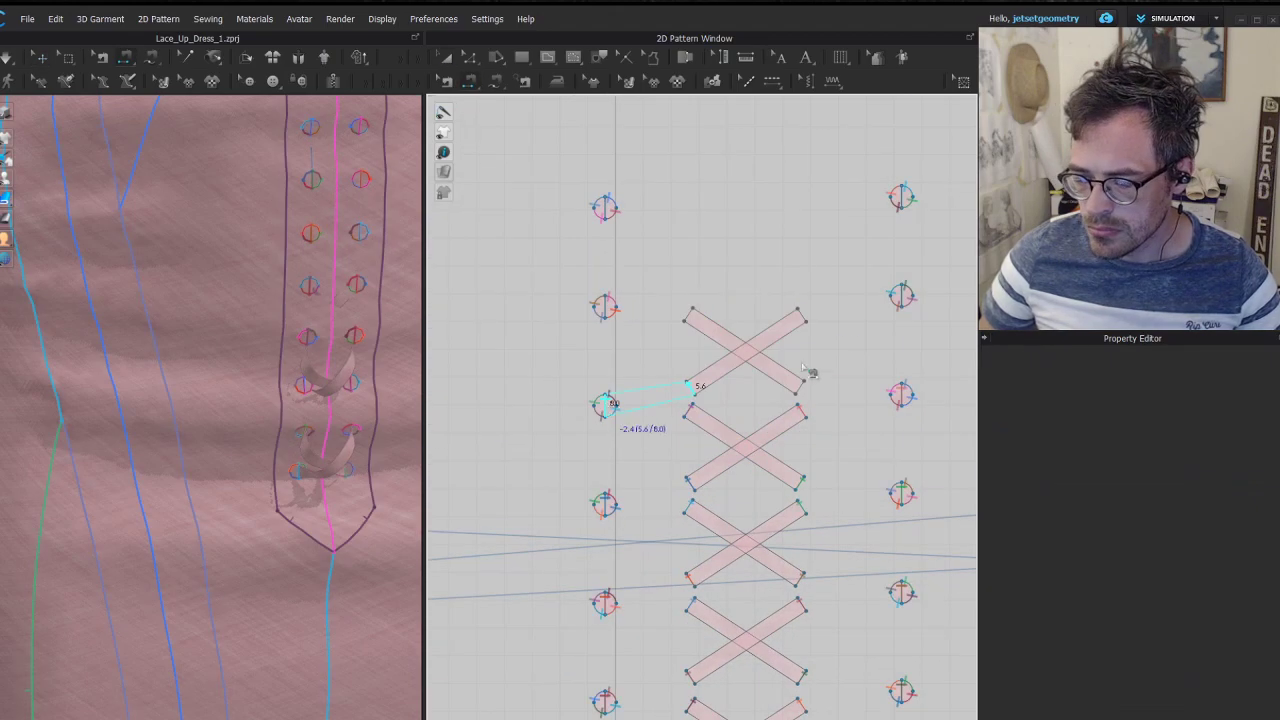
click(609, 403)
key(ctrl+v)
click(706, 343)
key(a)
scroll(352, 323, down, 6)
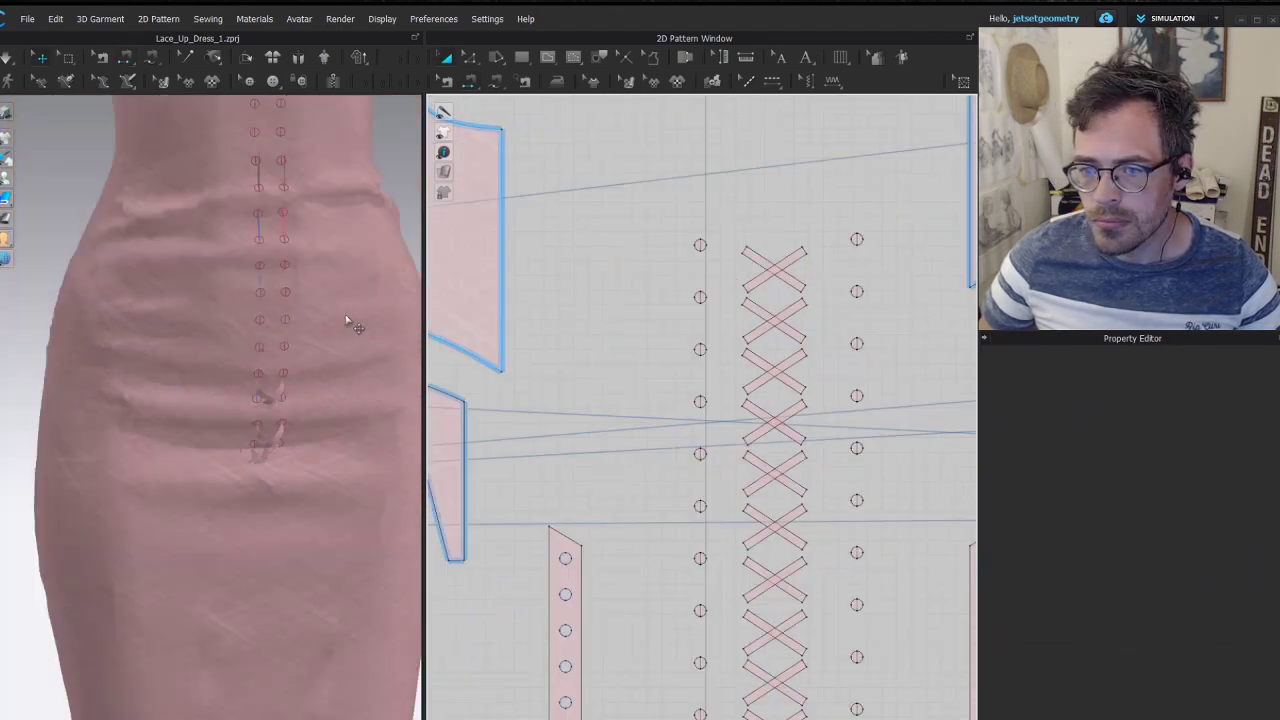
Select all crossed strips and position them in 3D as a column in front of the dress's circle columns
right_drag(349, 286, 339, 258)
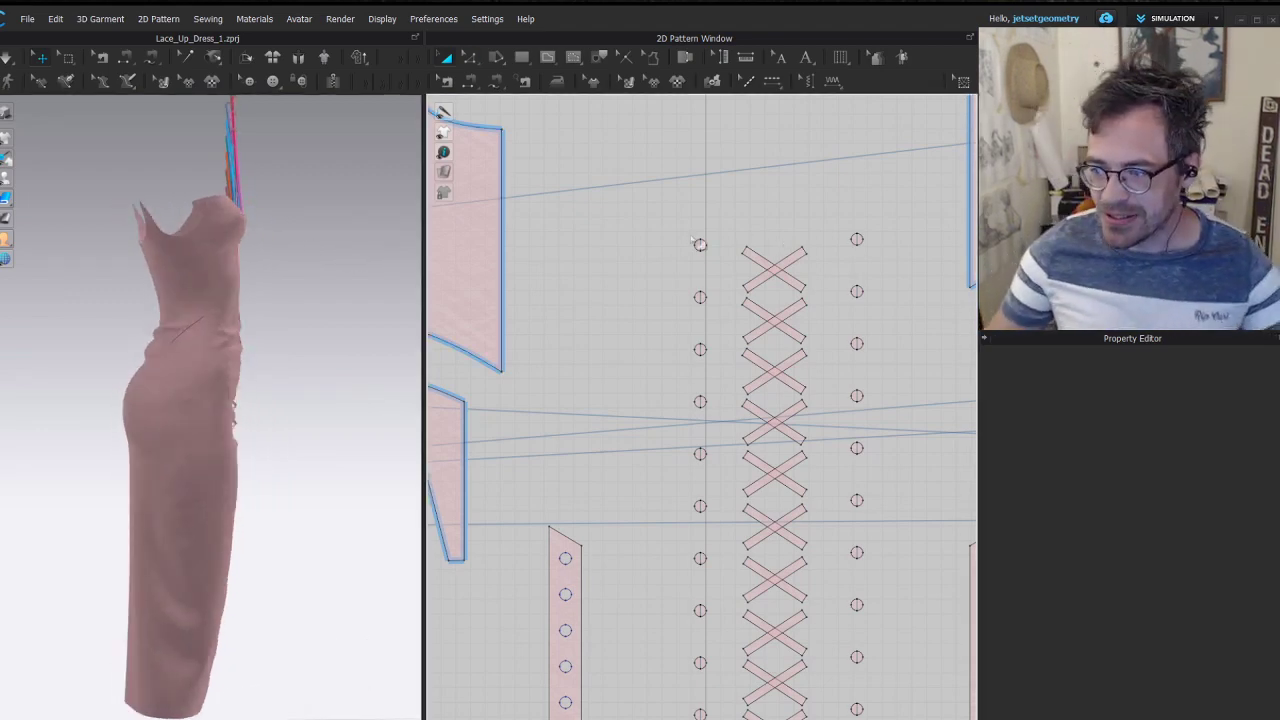
right_drag(317, 216, 297, 162)
middle_drag(297, 162, 155, 299)
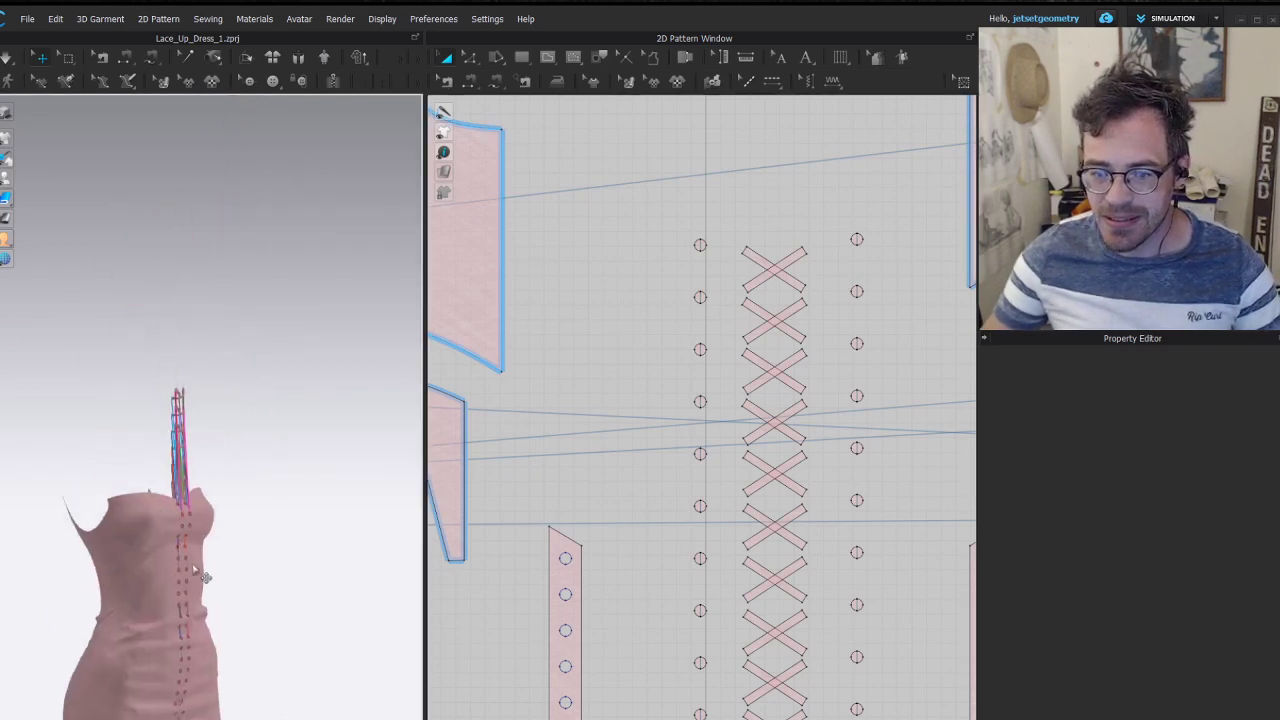
middle_drag(203, 576, 170, 380)
scroll(760, 210, down, 5)
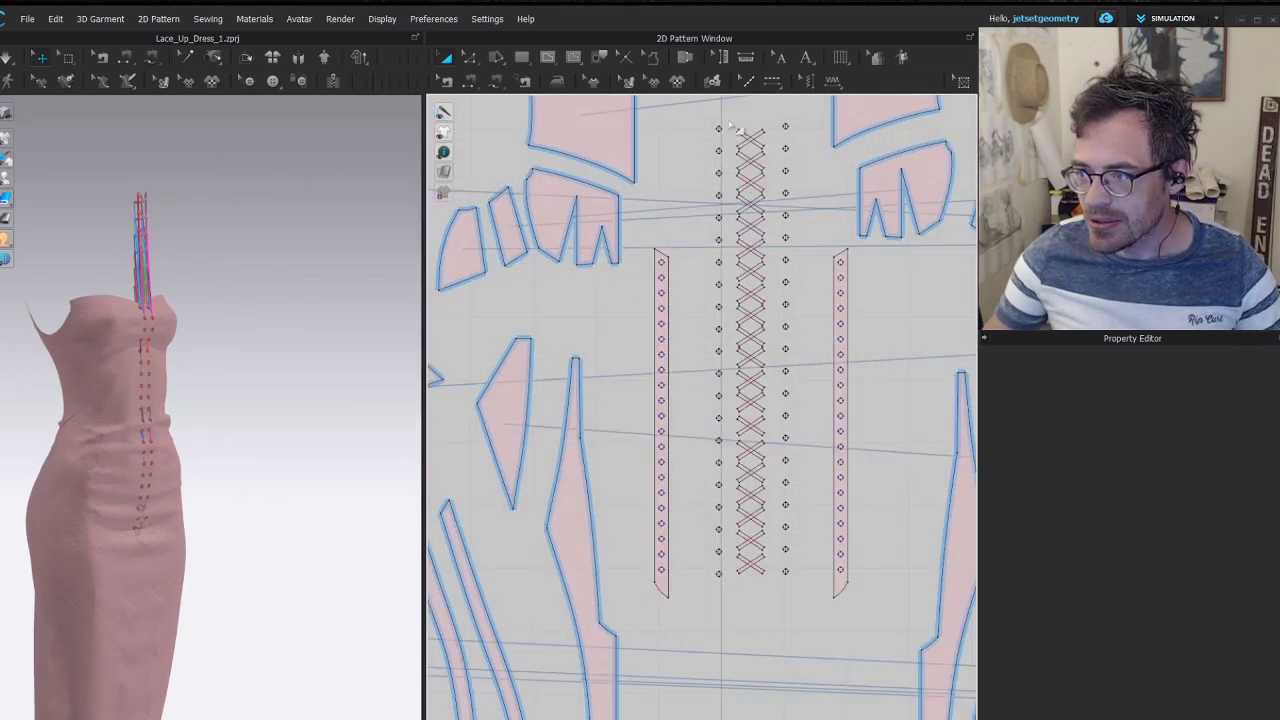
drag(730, 125, 786, 632)
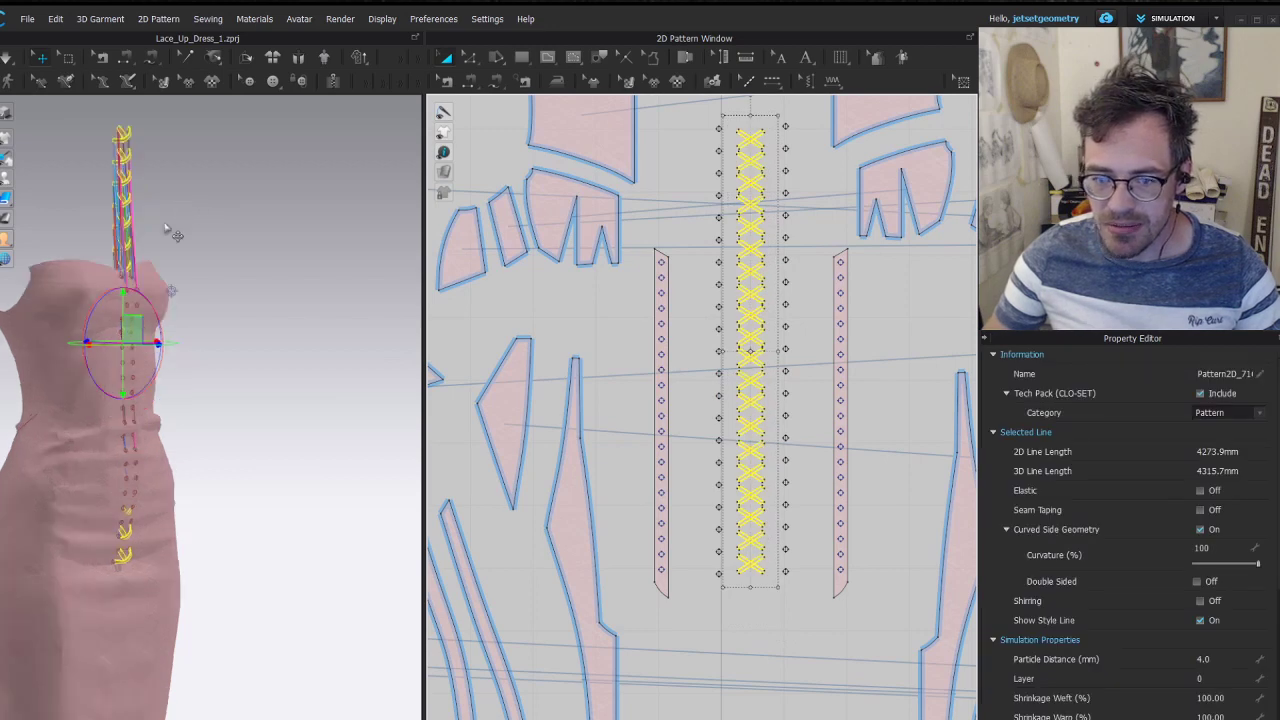
right_drag(167, 229, 240, 420)
scroll(684, 358, up, 5)
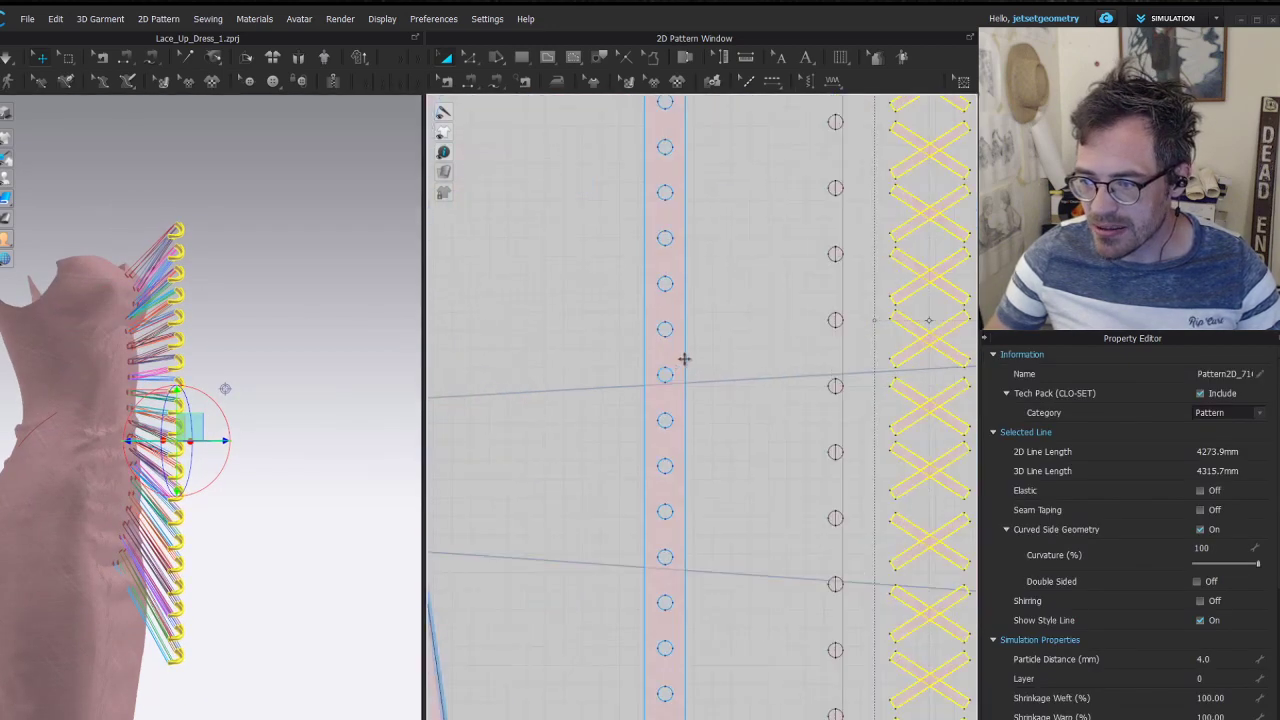
Select both long placket strips that carry the circles, including all their internal circles
click(684, 358)
scroll(720, 365, down, 6)
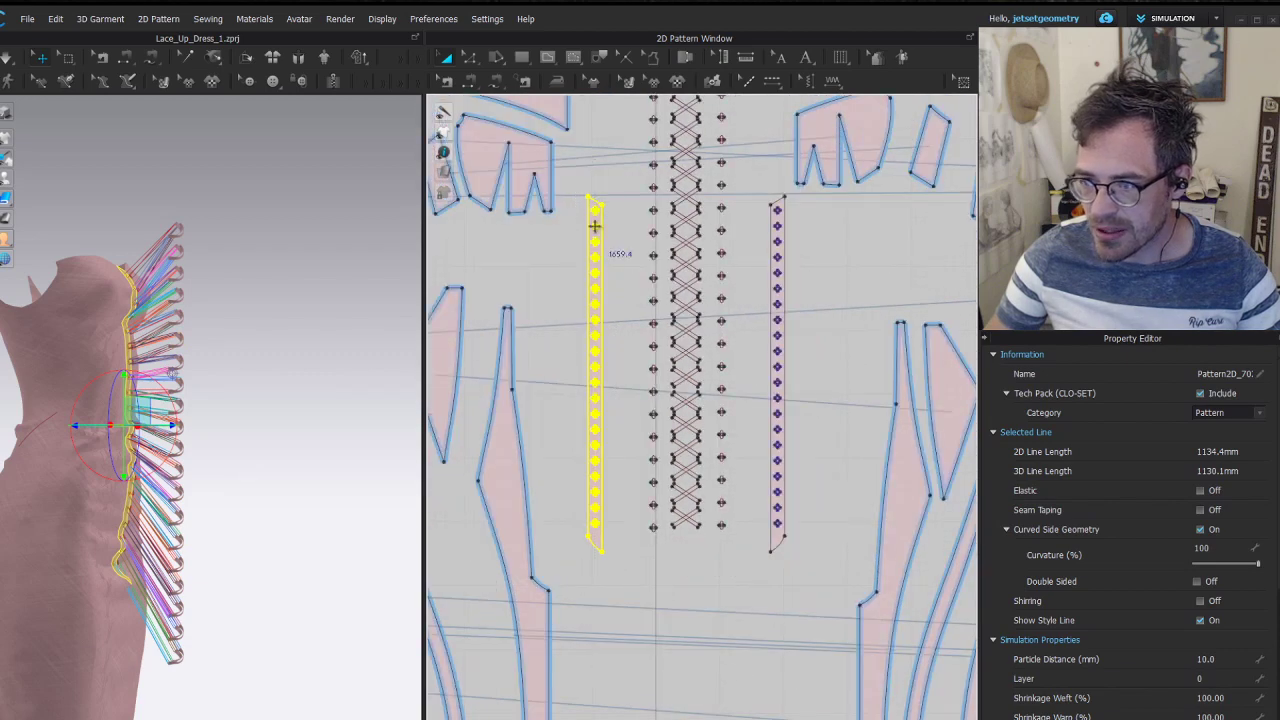
drag(565, 194, 606, 566)
drag(799, 578, 754, 206)
Simulate the garment to pull the laces onto the plackets and check the lacing from the front and side
right_drag(330, 398, 259, 407)
scroll(173, 338, up, 4)
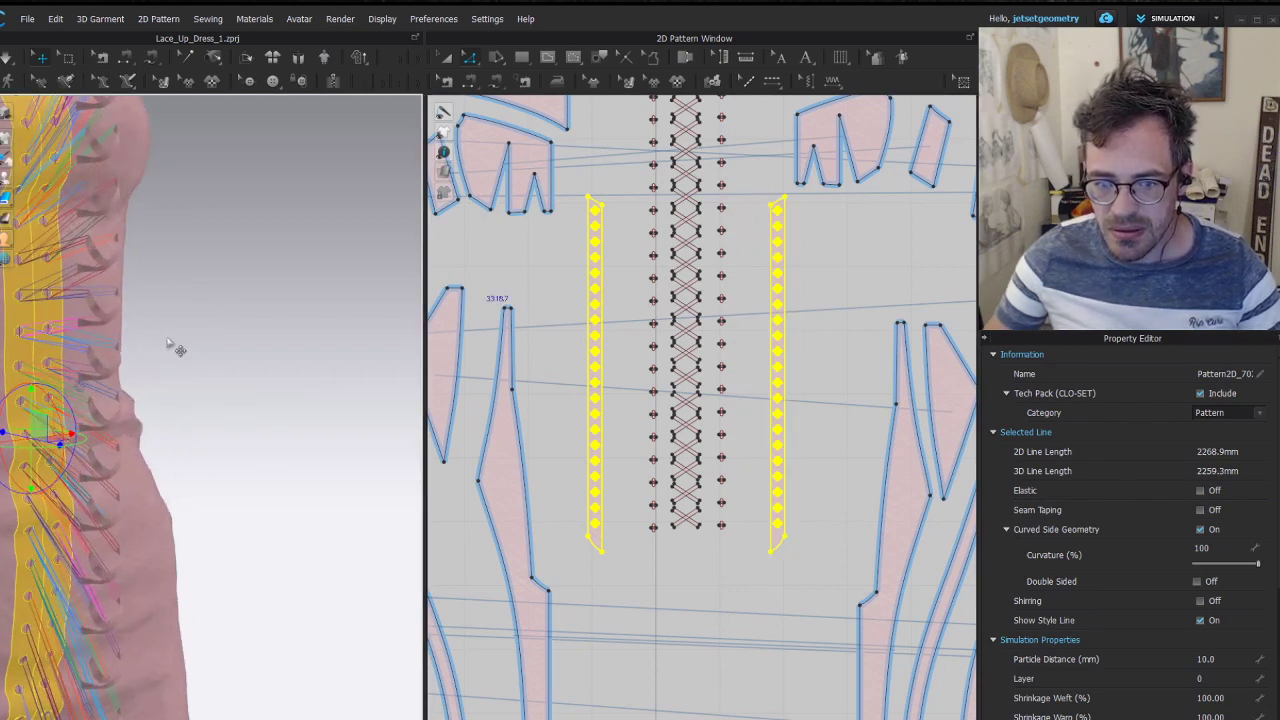
right_drag(121, 436, 77, 426)
middle_drag(77, 426, 243, 240)
scroll(236, 262, down, 3)
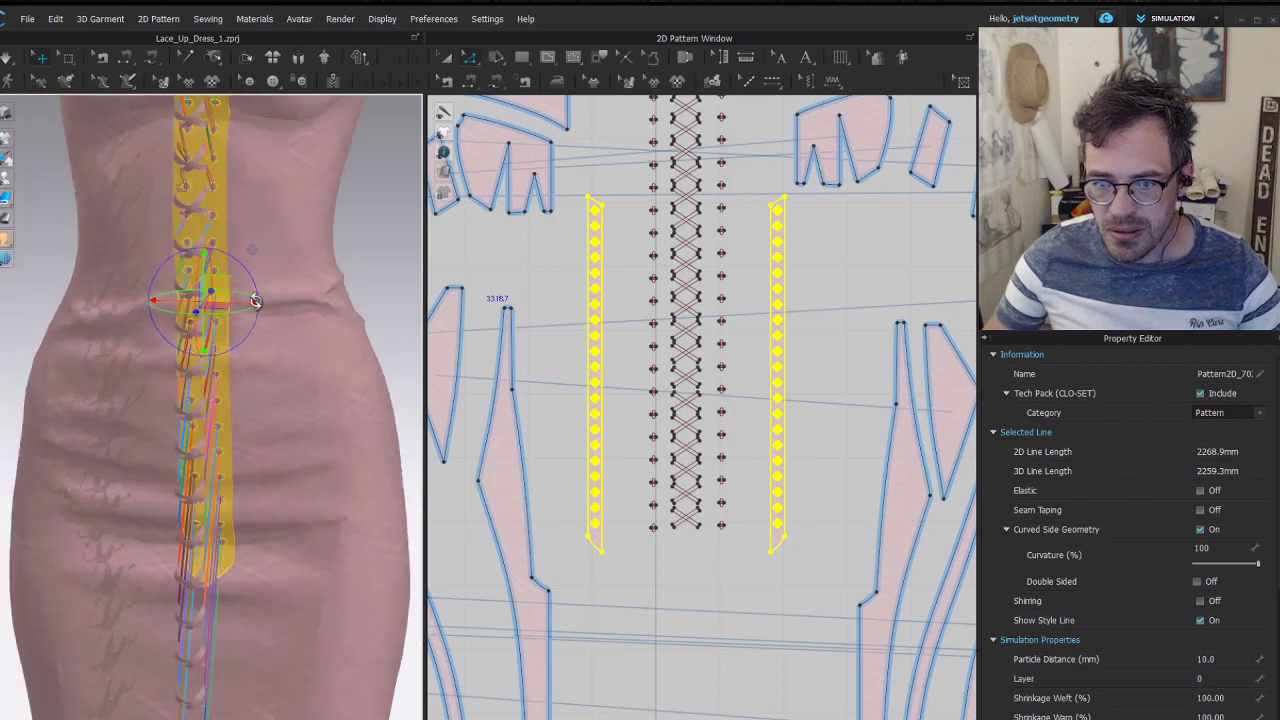
right_drag(251, 292, 142, 246)
mouse_move(142, 246)
middle_down()
mouse_move(158, 560)
mouse_move(149, 239)
middle_up()
key(space)
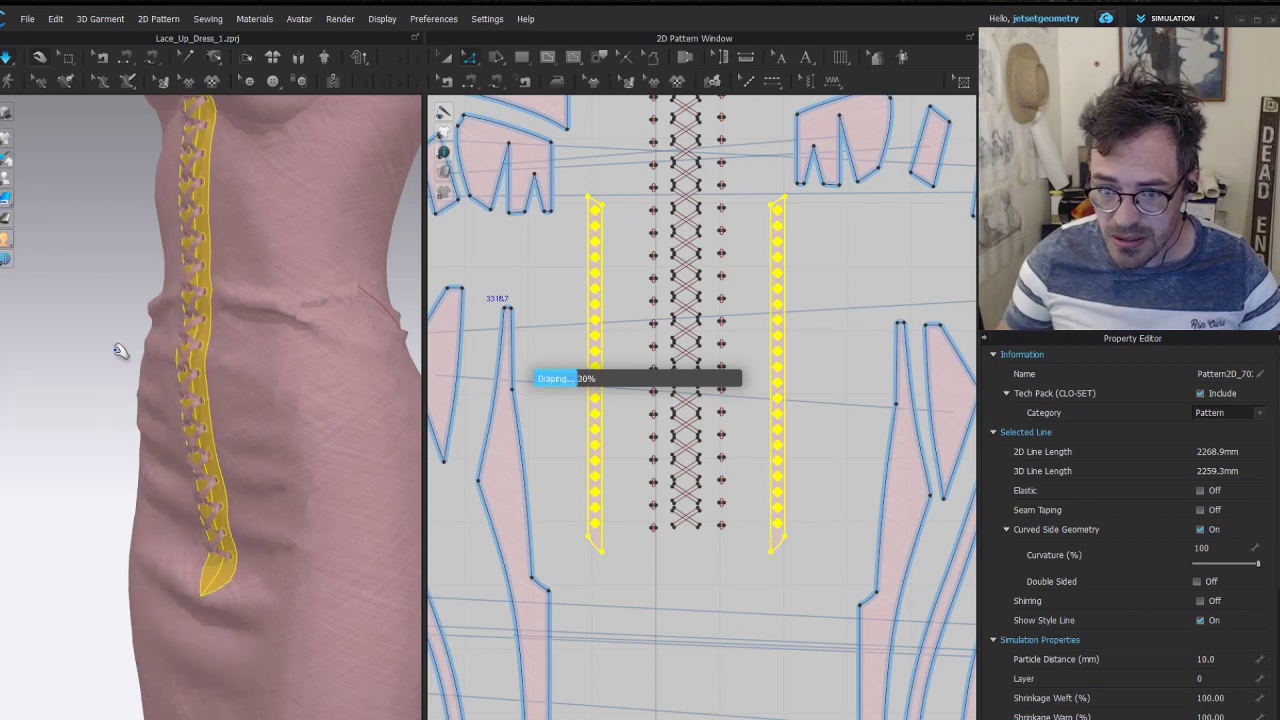
right_drag(247, 330, 378, 312)
middle_drag(286, 442, 285, 480)
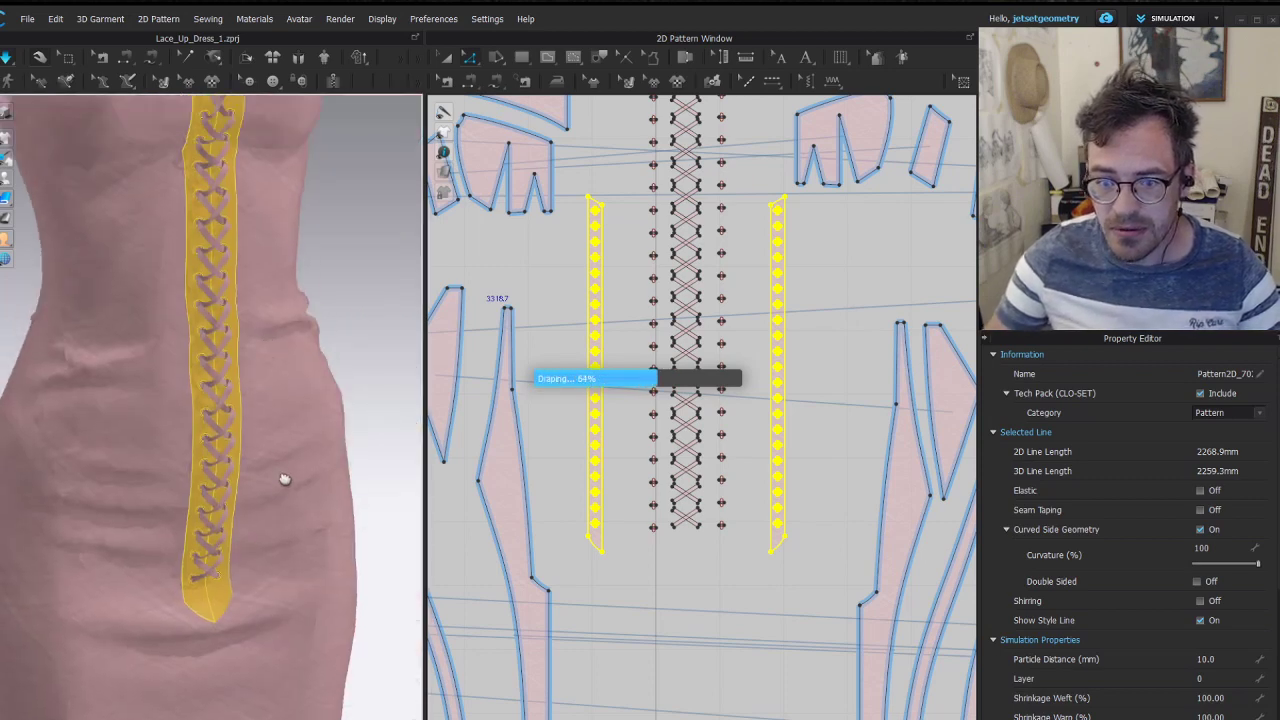
right_drag(285, 480, 255, 275)
right_drag(314, 323, 296, 364)
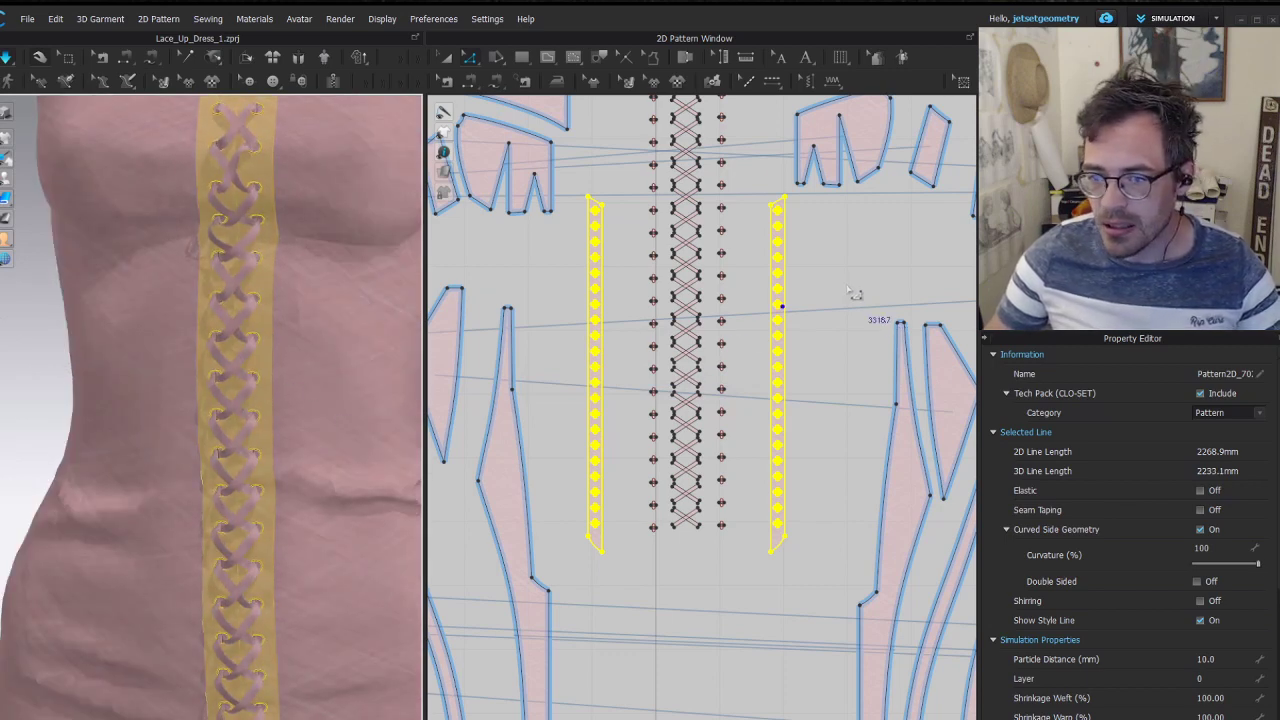
Delete both segments of the seam joining the inner edges of the left and right placket strips
key(b)
click(602, 294)
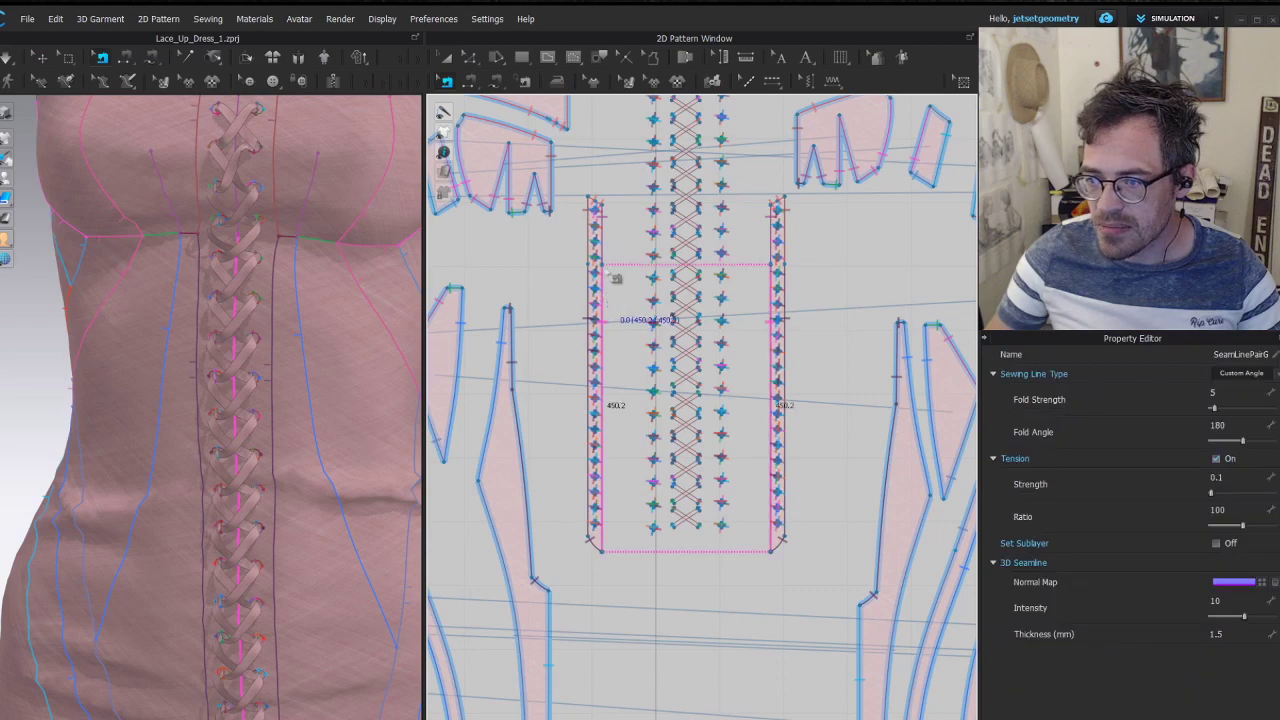
scroll(588, 235, up, 3)
shift+click(608, 242)
key(Delete)
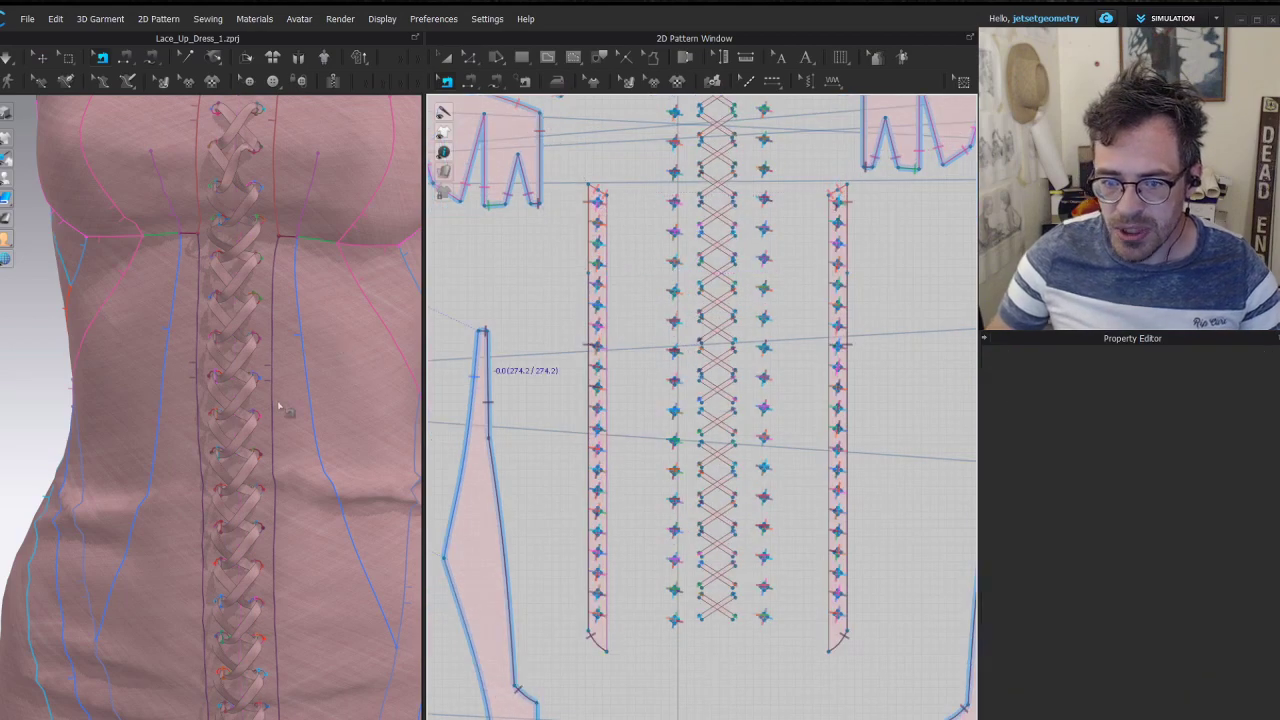
Simulate the dress with the open centre front and inspect the lacing from the hips up to the neckline
key(space)
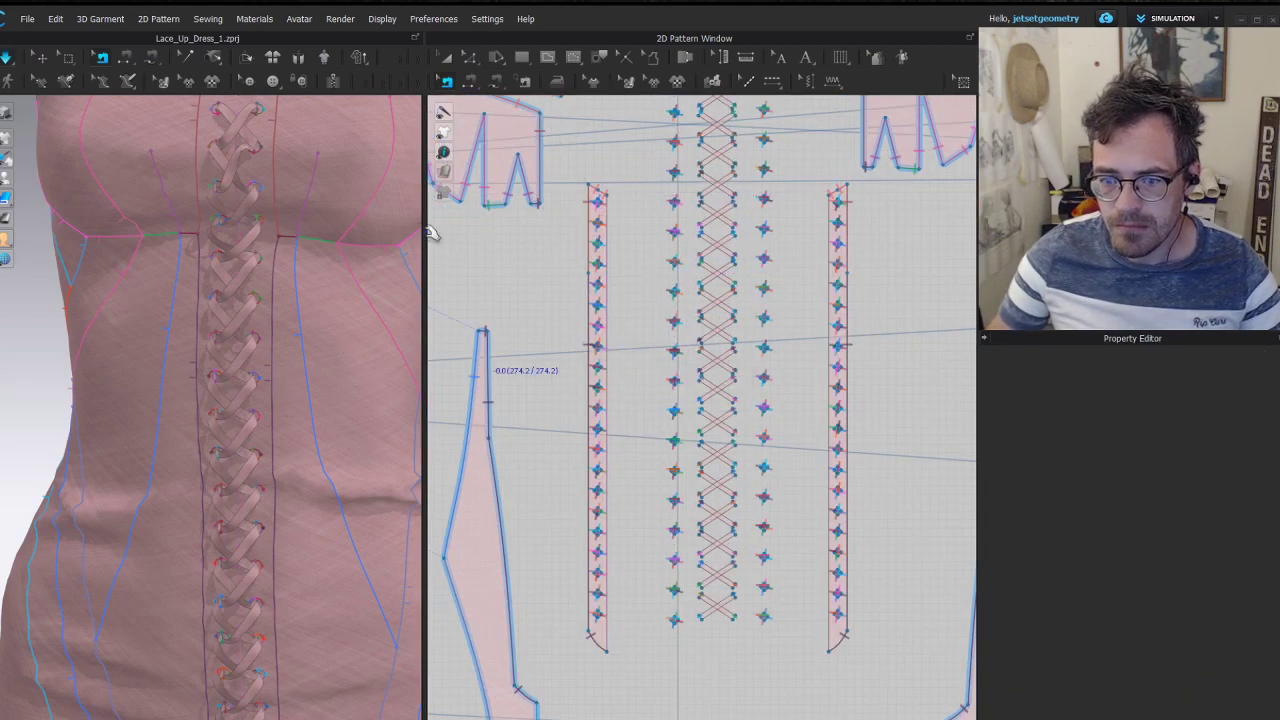
key(q)
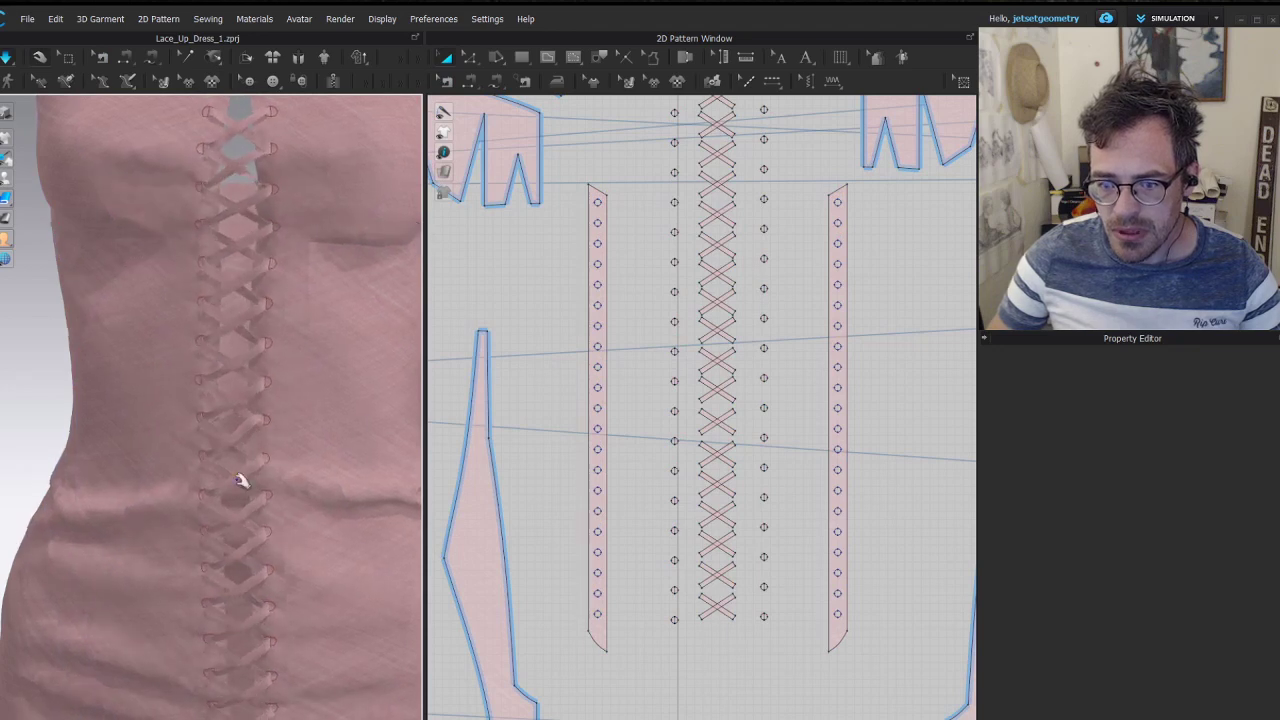
scroll(286, 537, down, 5)
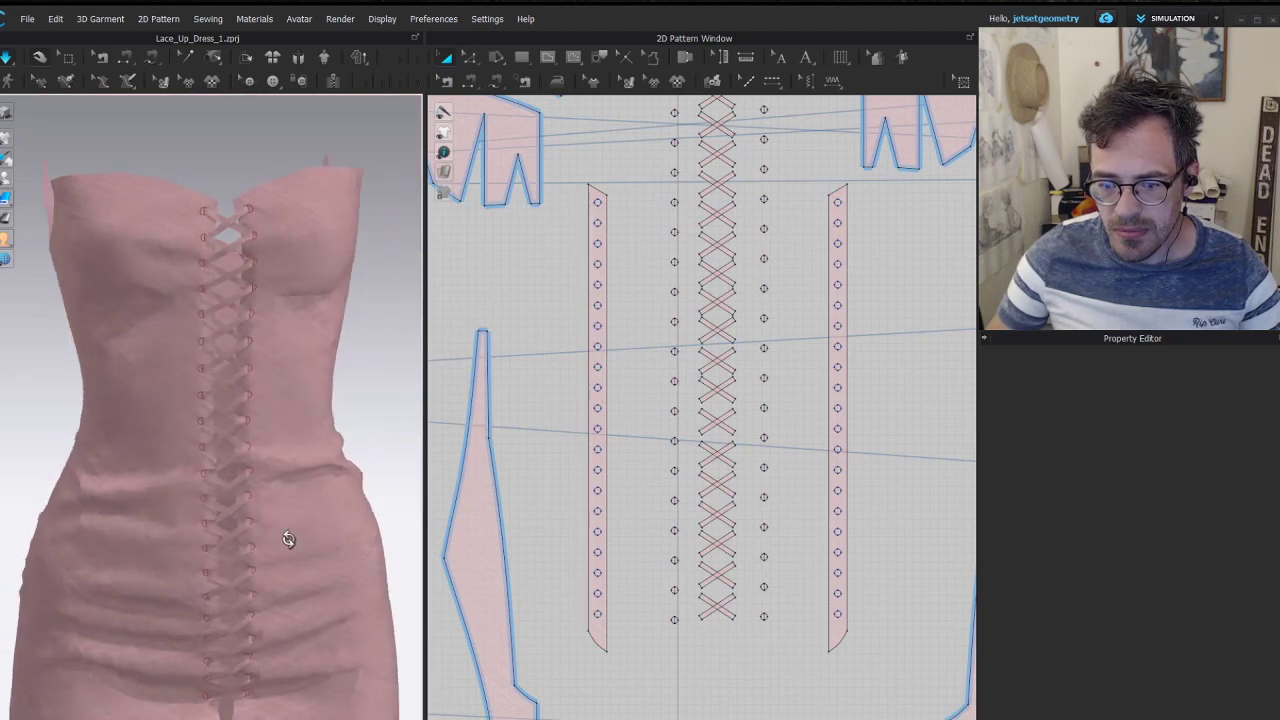
scroll(271, 466, up, 5)
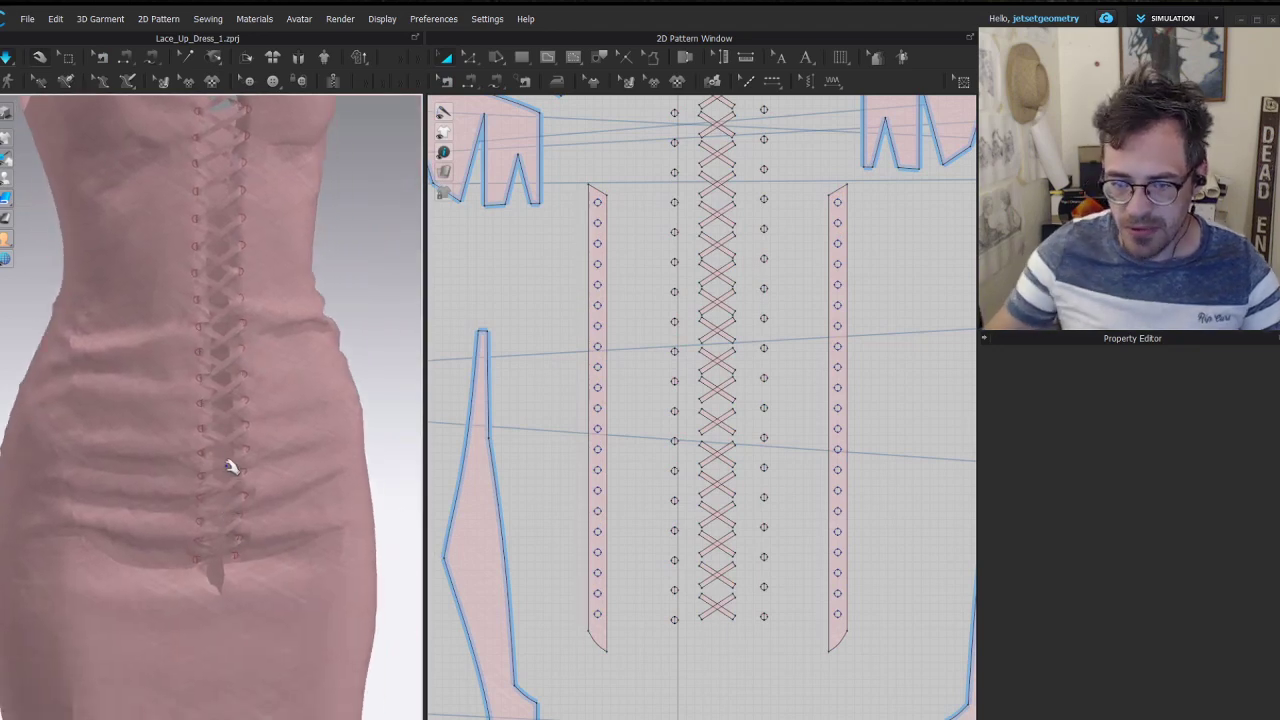
middle_drag(257, 286, 256, 565)
scroll(180, 418, up, 3)
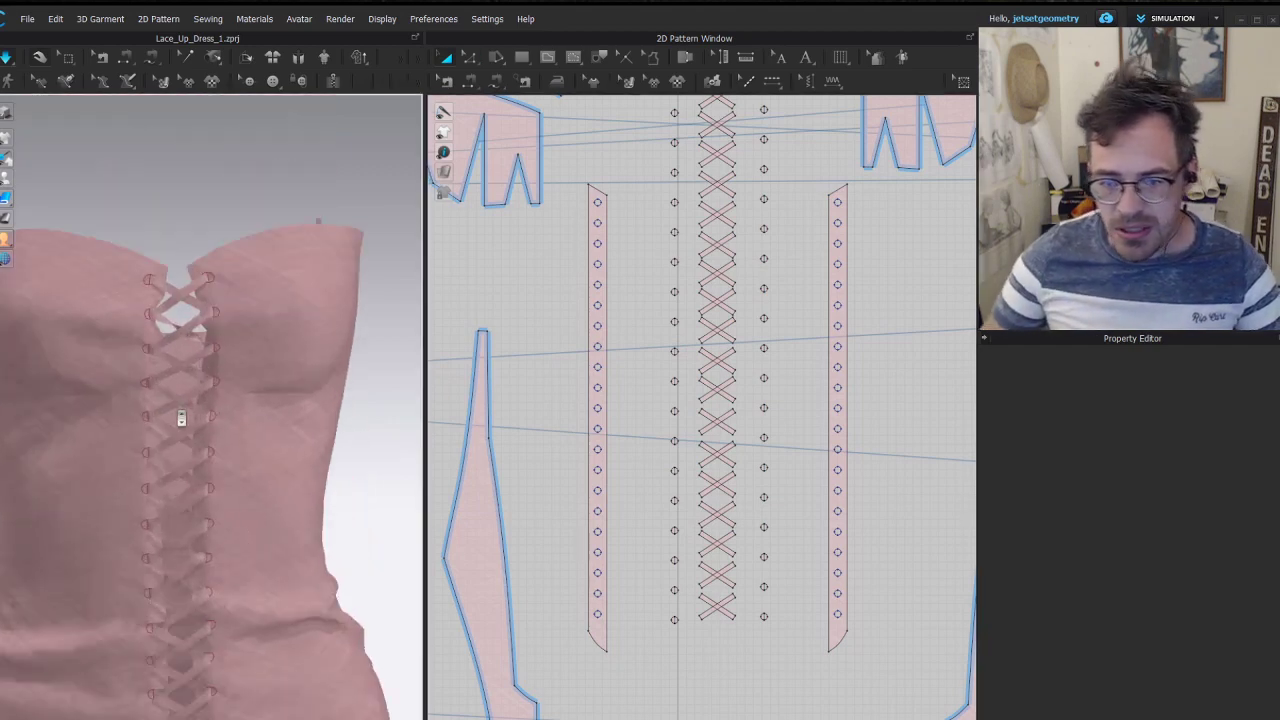
right_drag(181, 418, 106, 408)
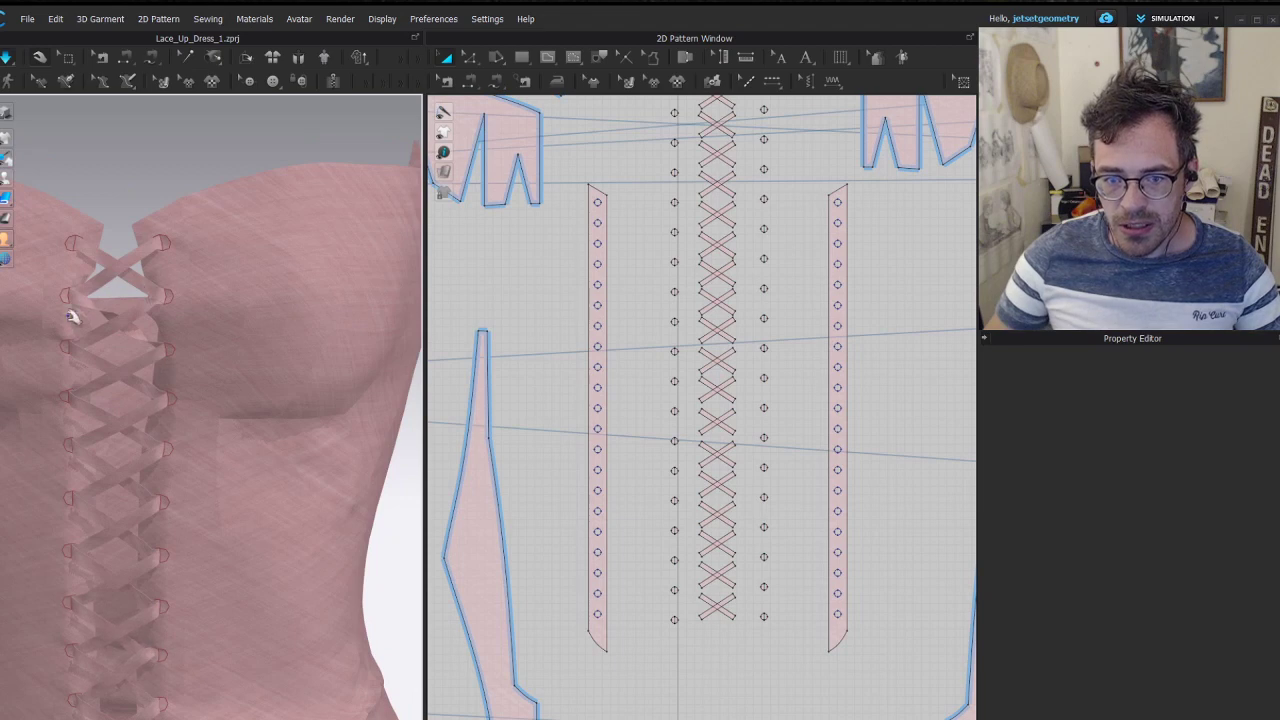
scroll(231, 371, up, 5)
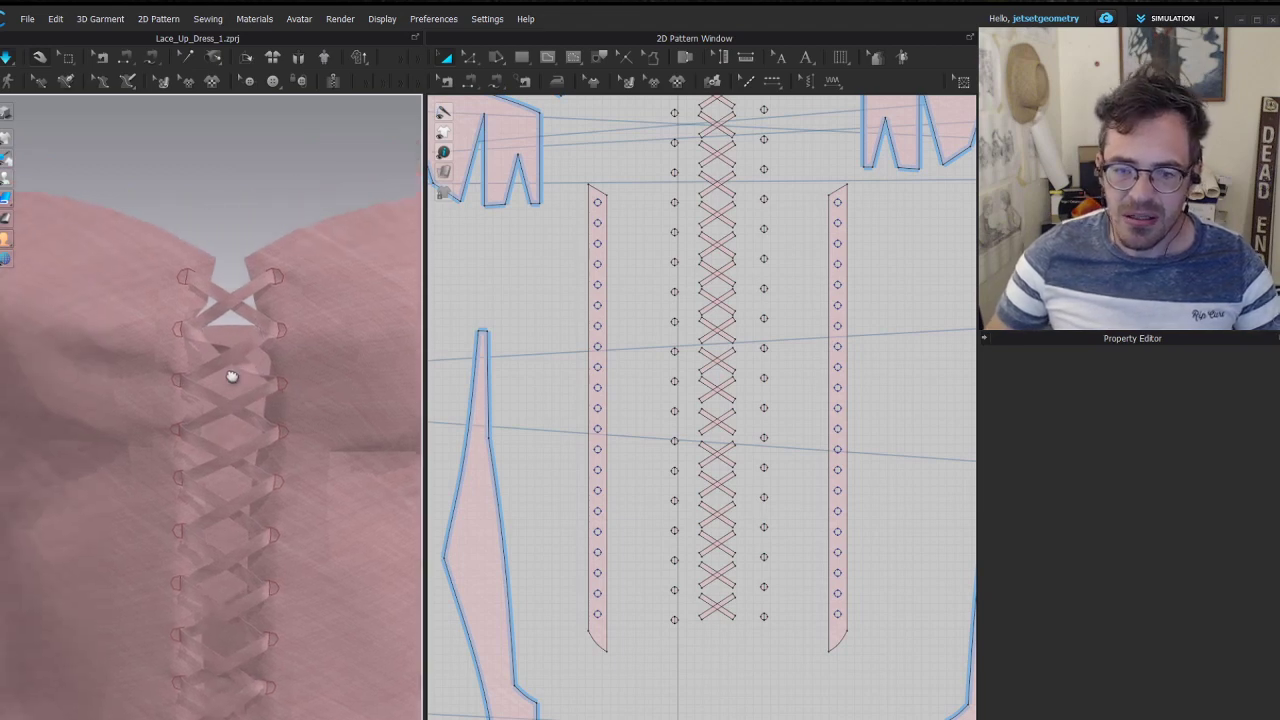
Select the mesh on the lower half of the twisted strip in the second lace cross with Select Mesh (Box)
click(345, 311)
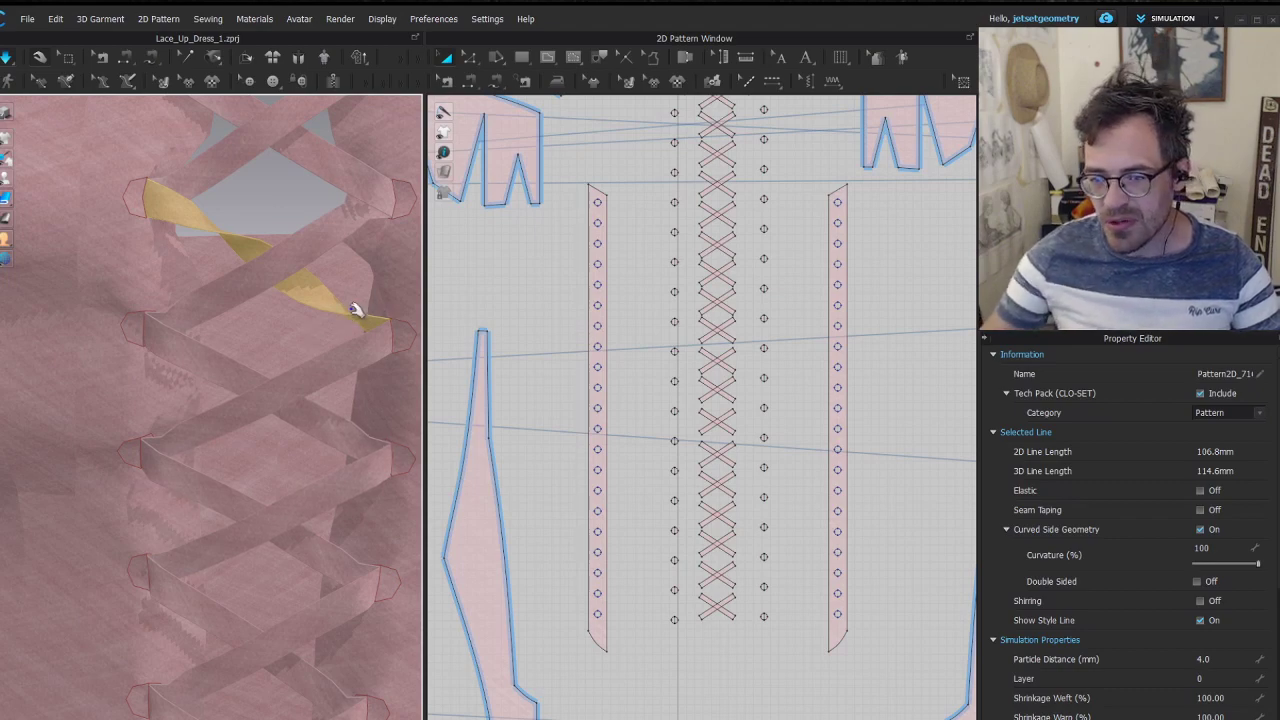
scroll(668, 200, up, 10)
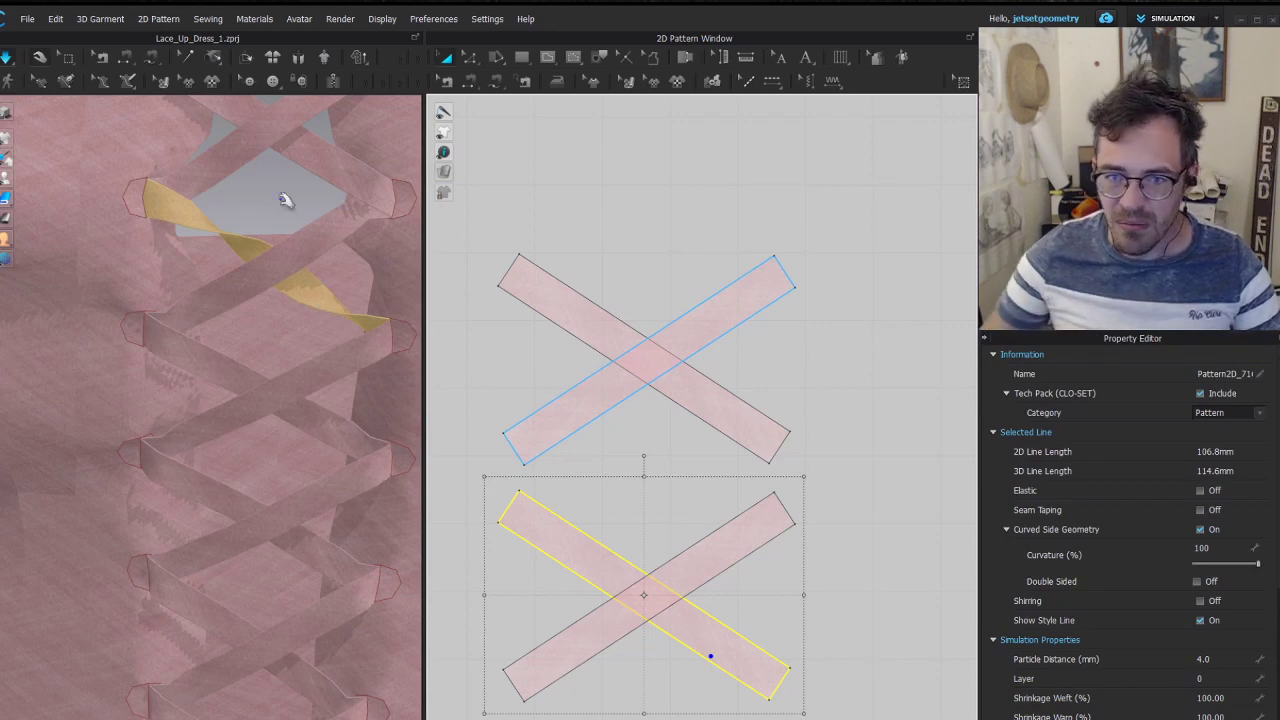
click(68, 57)
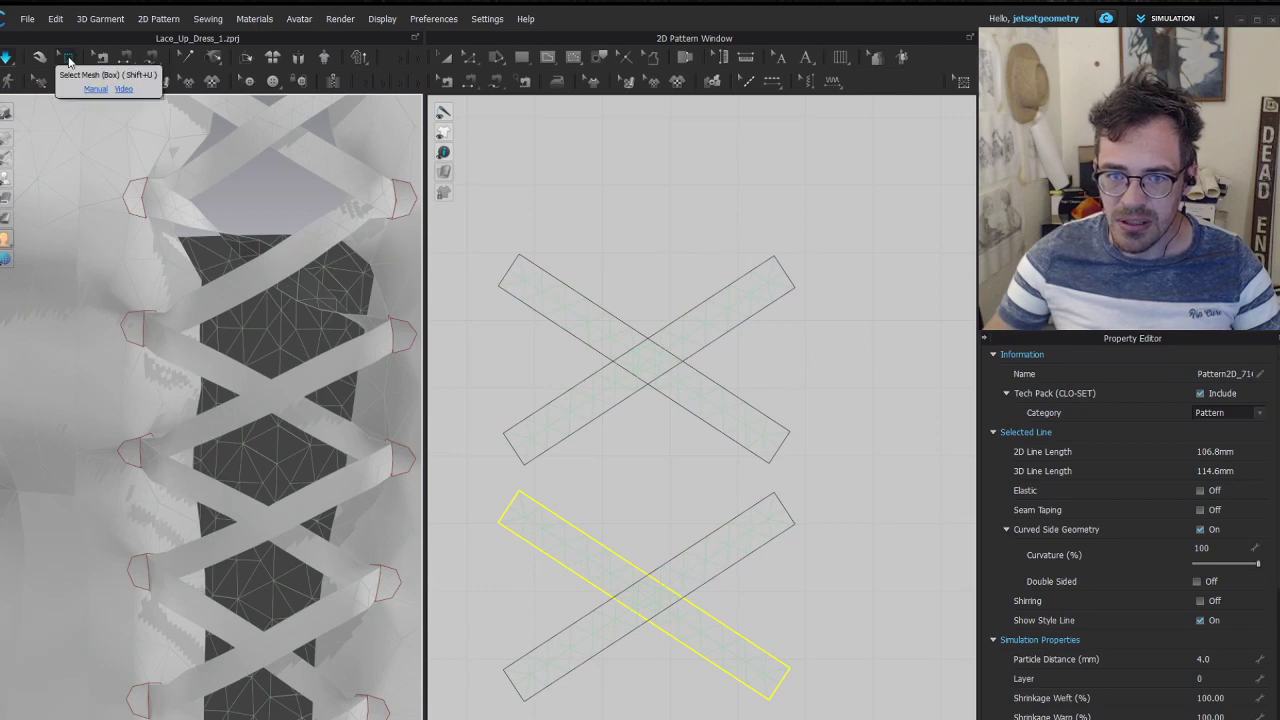
middle_drag(766, 600, 714, 491)
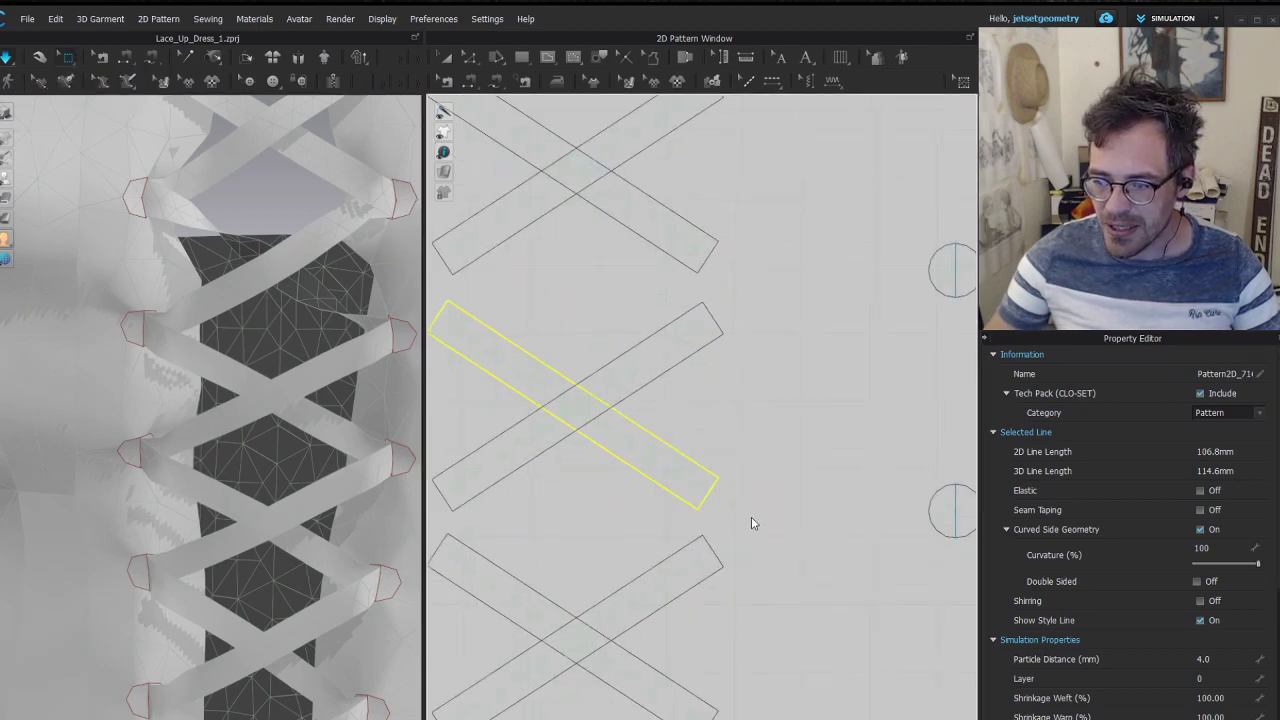
drag(751, 517, 604, 425)
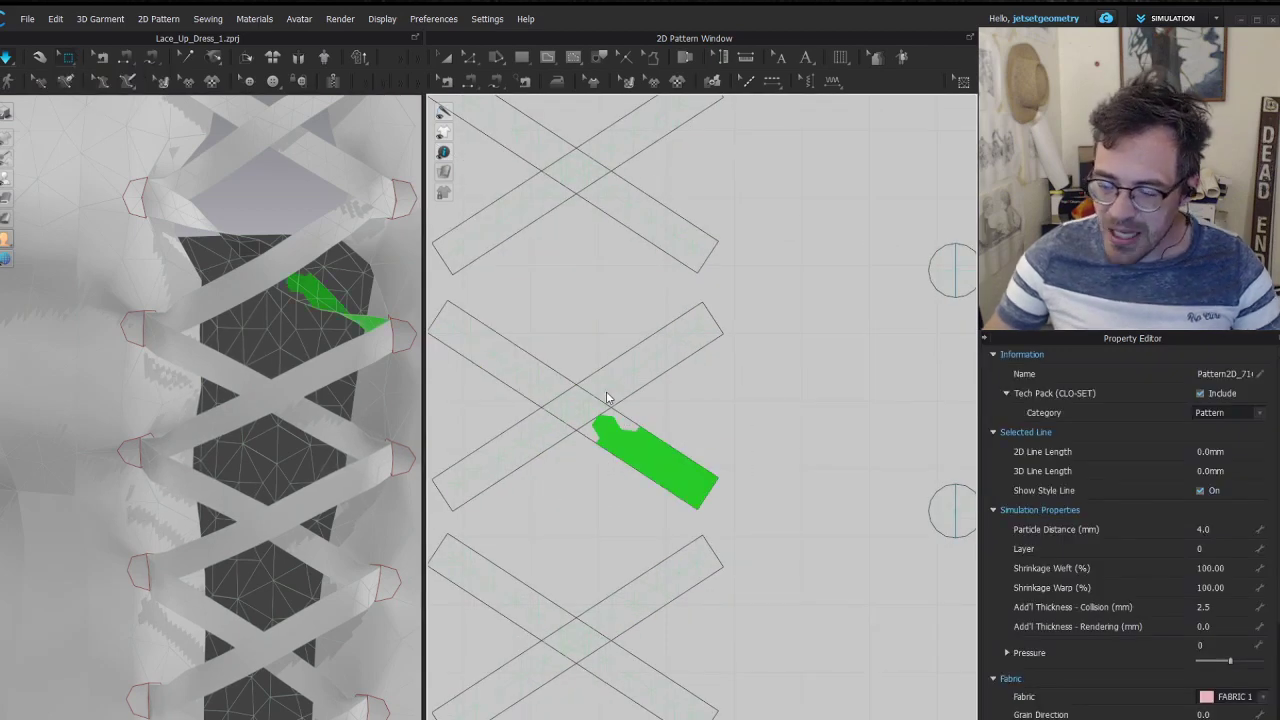
Rotate the selected lace mesh in 3D to untwist its end, simulate, and reselect the strip to check it
right_drag(256, 312, 343, 297)
middle_drag(343, 297, 225, 320)
scroll(238, 321, up, 3)
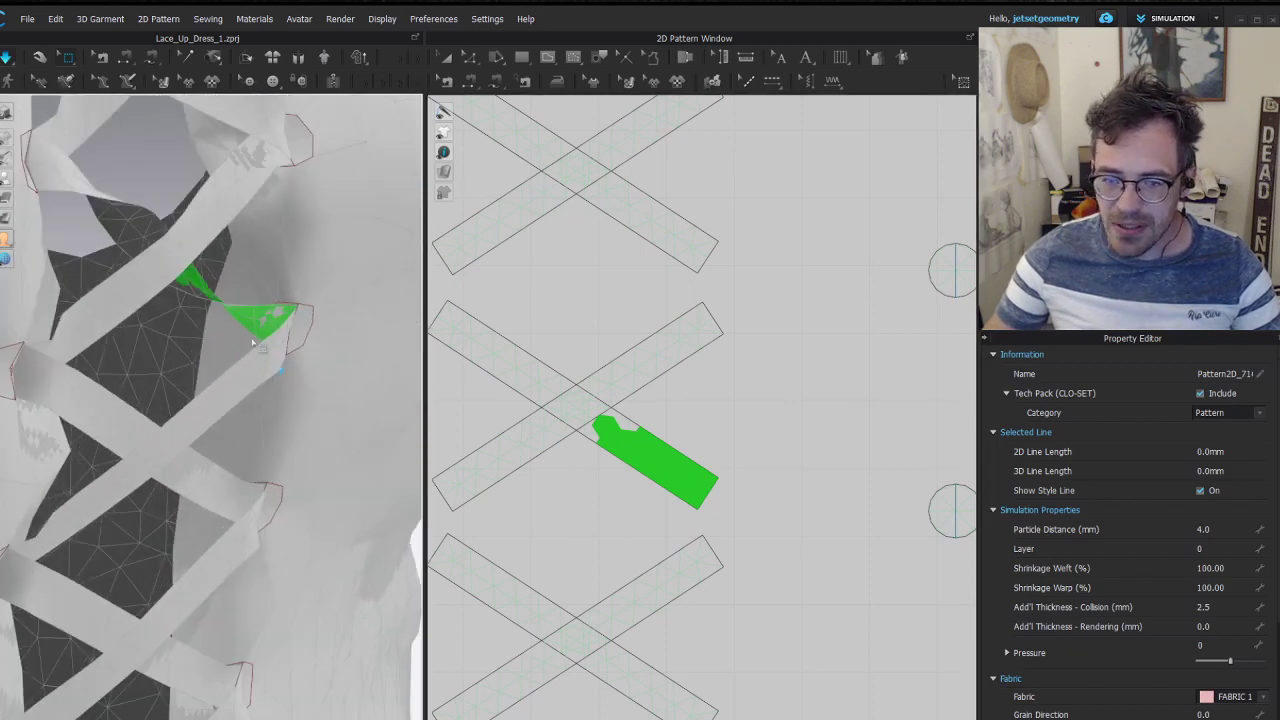
click(253, 325)
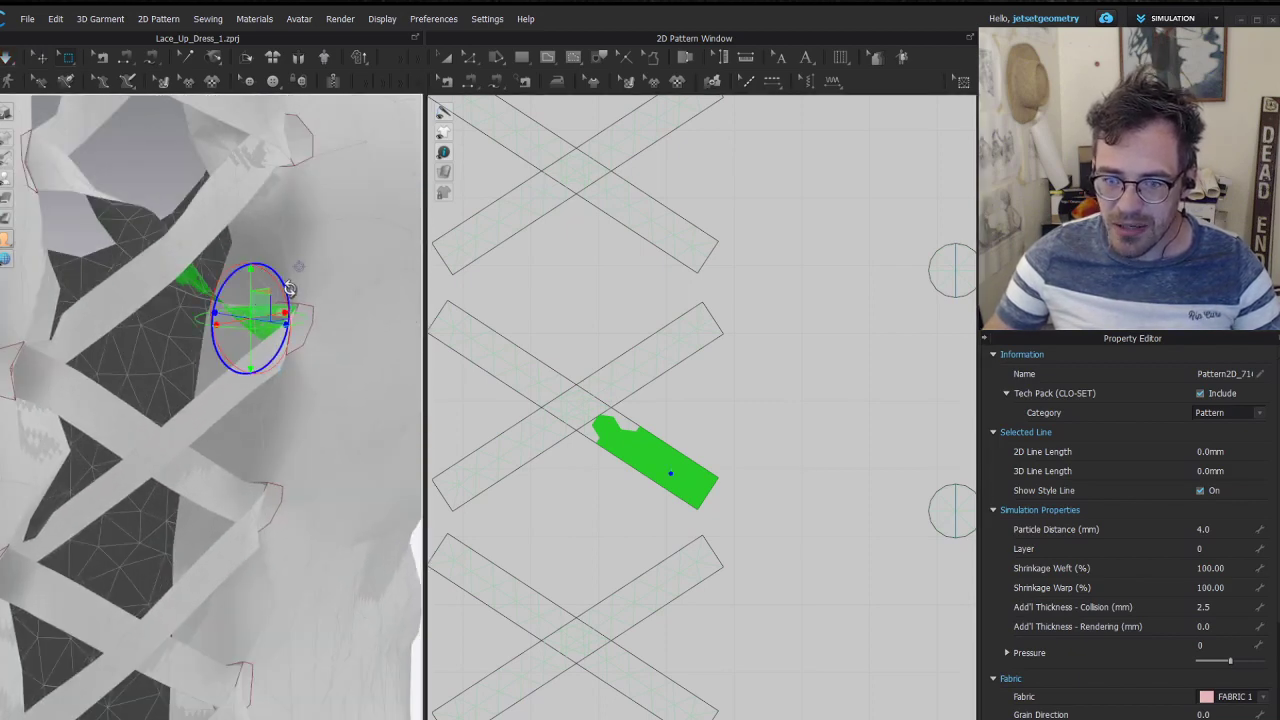
drag(277, 281, 279, 461)
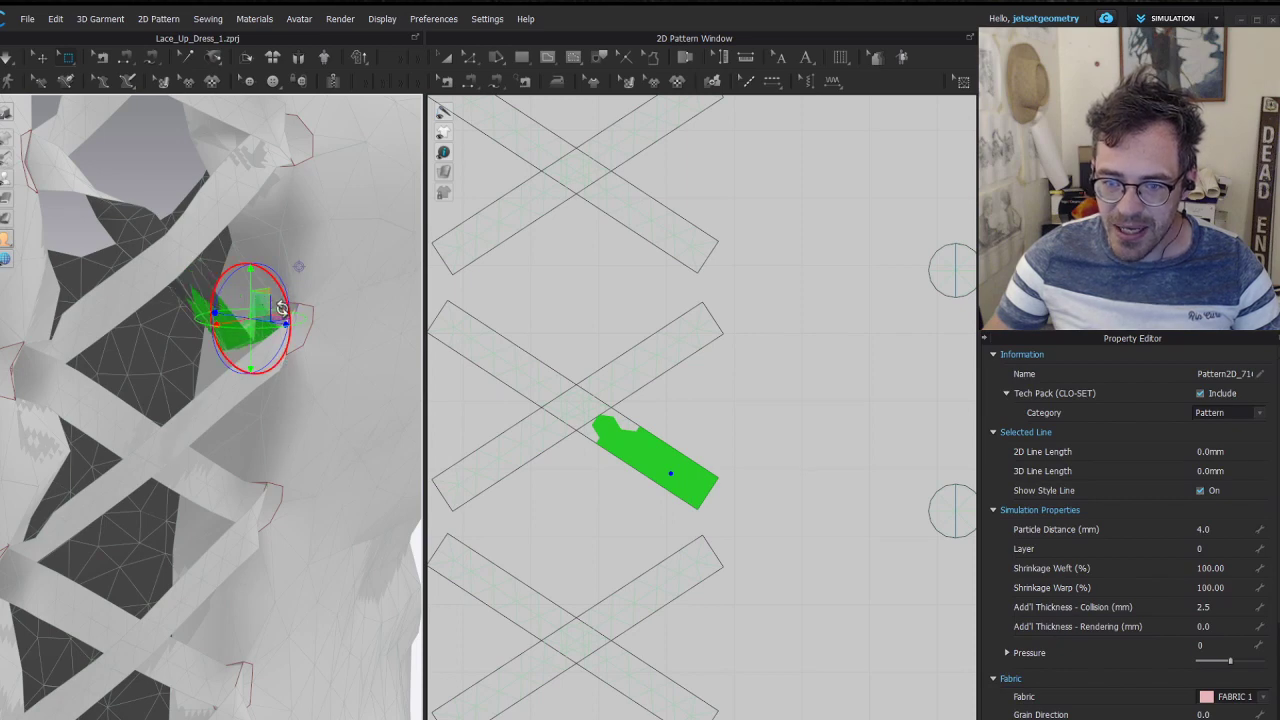
drag(295, 392, 283, 305)
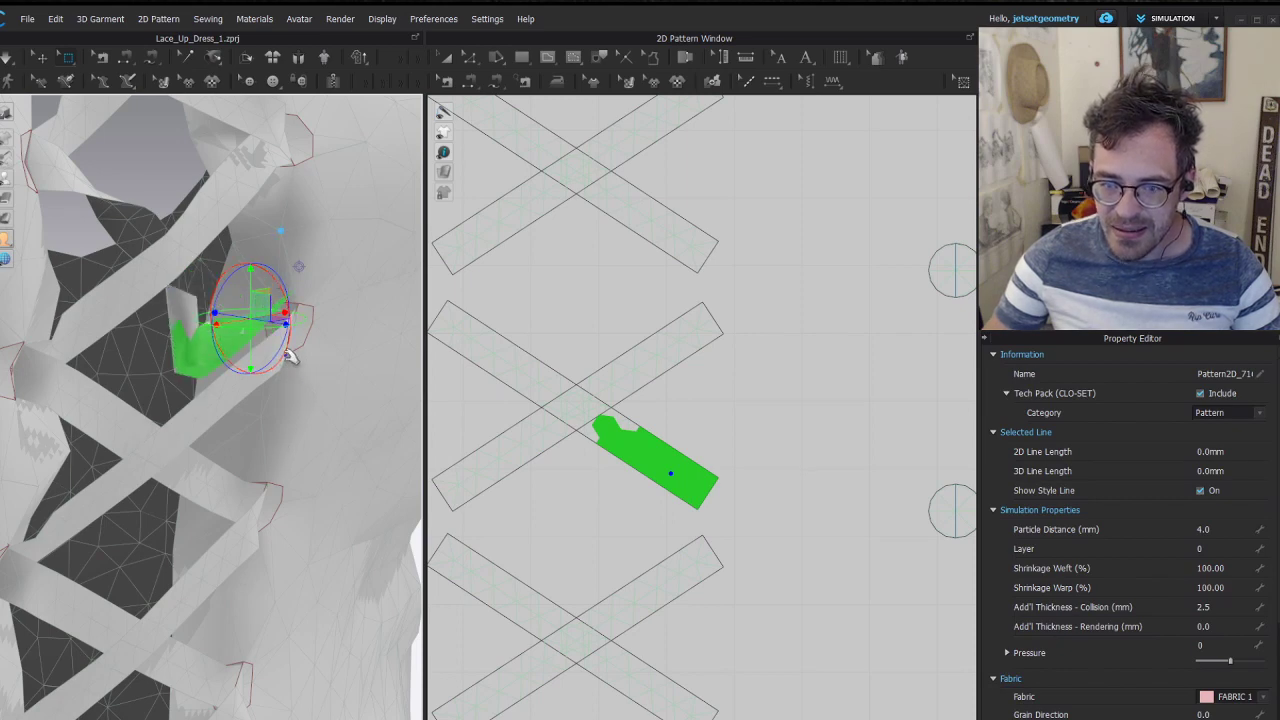
key(space)
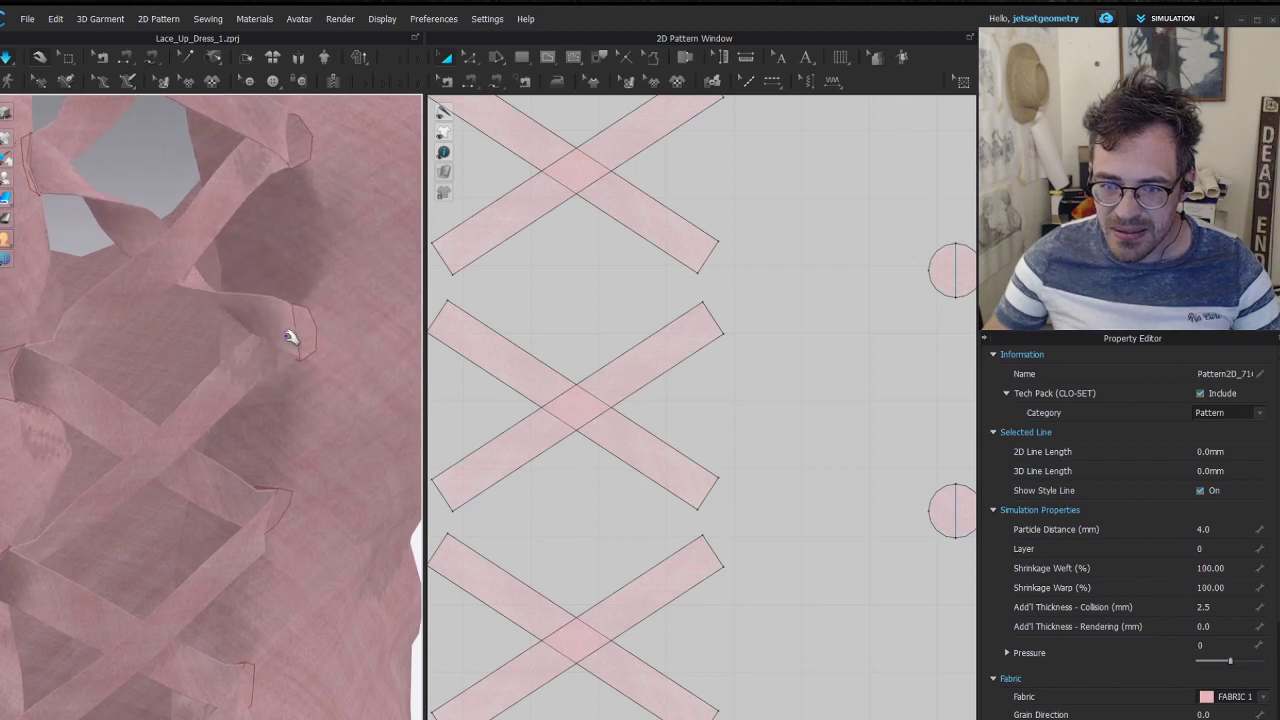
click(305, 315)
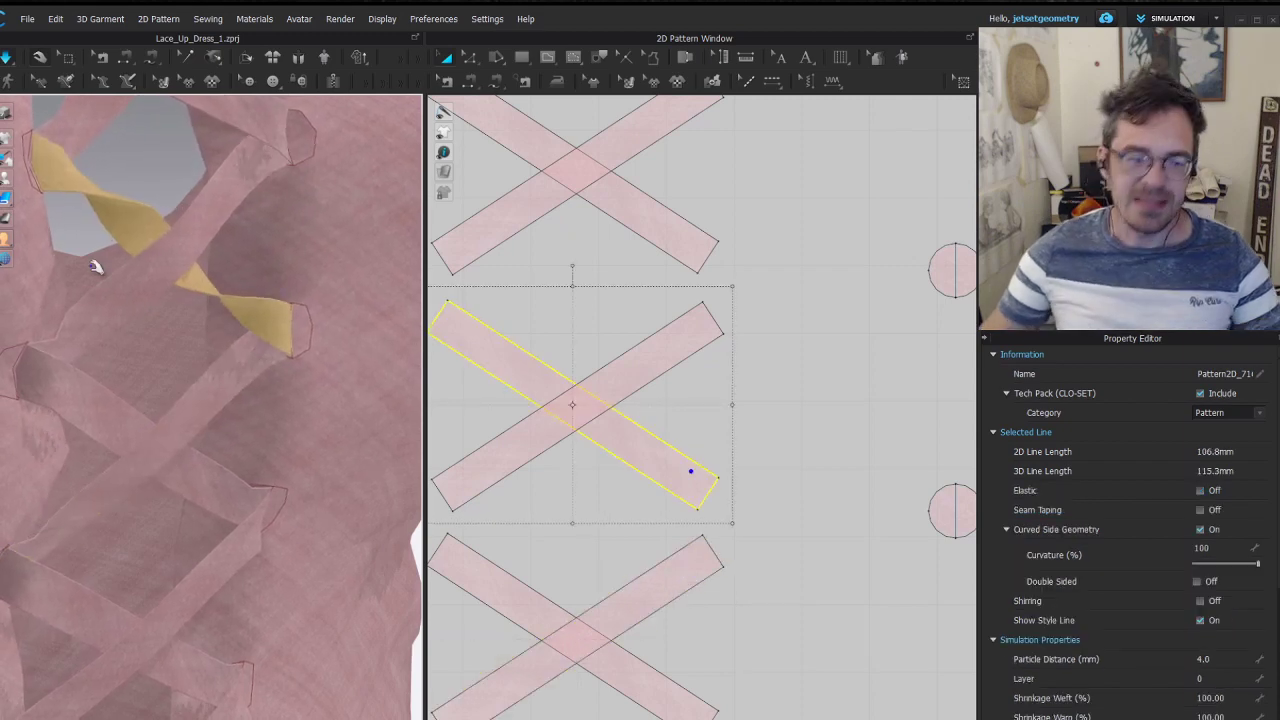
Inspect the lacing from the neckline down to the hips for twisted or wrongly placed strips
scroll(190, 445, down, 5)
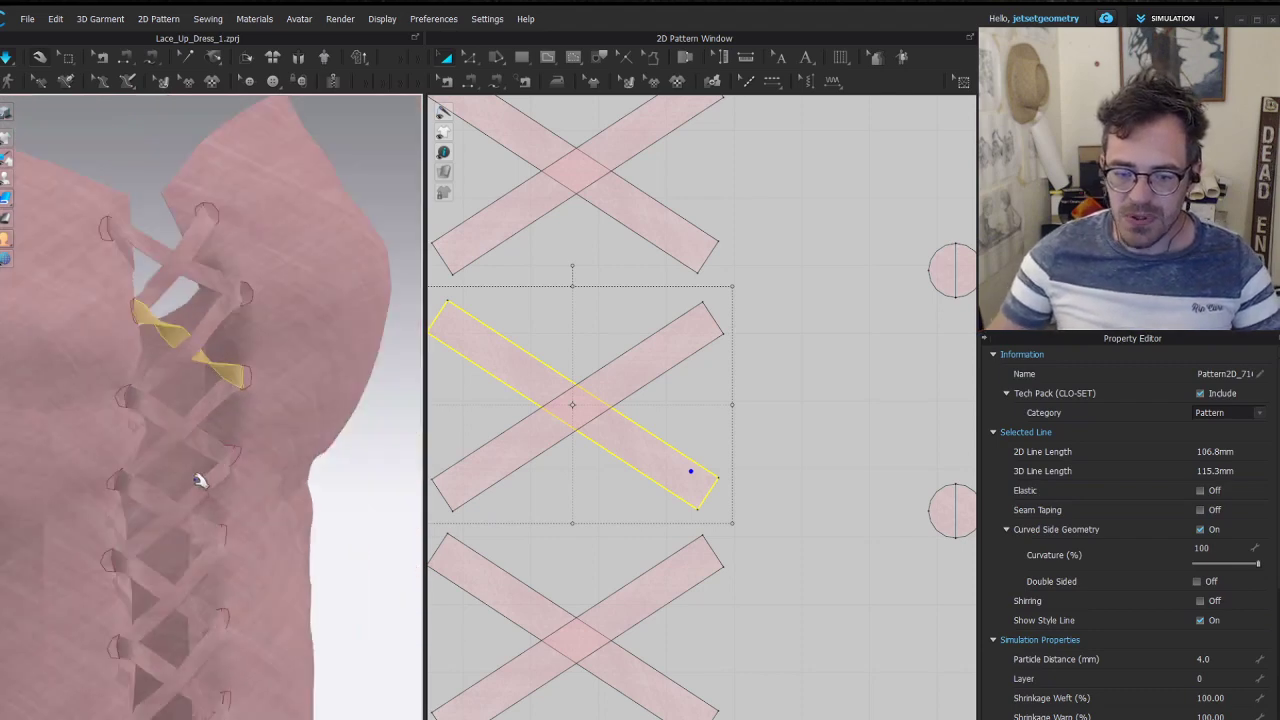
click(325, 558)
scroll(283, 526, down, 3)
right_drag(283, 526, 246, 606)
middle_drag(246, 606, 323, 297)
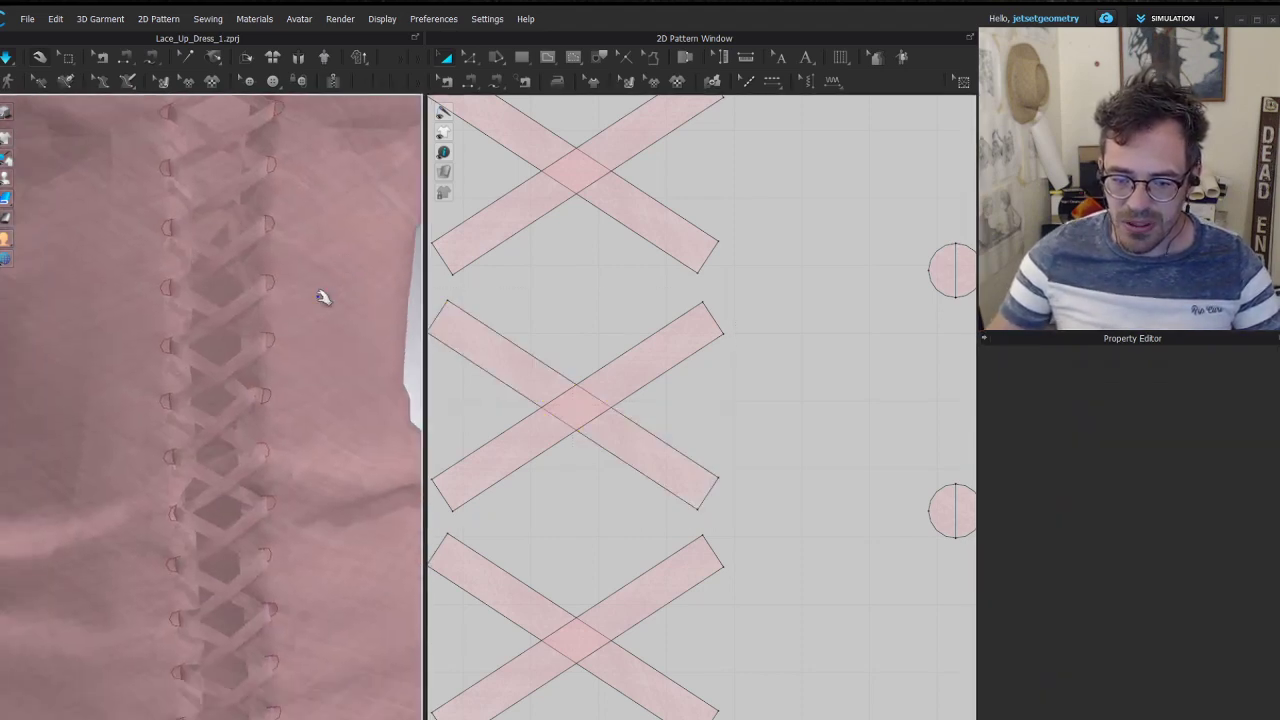
scroll(272, 500, down, 2)
right_drag(256, 450, 277, 294)
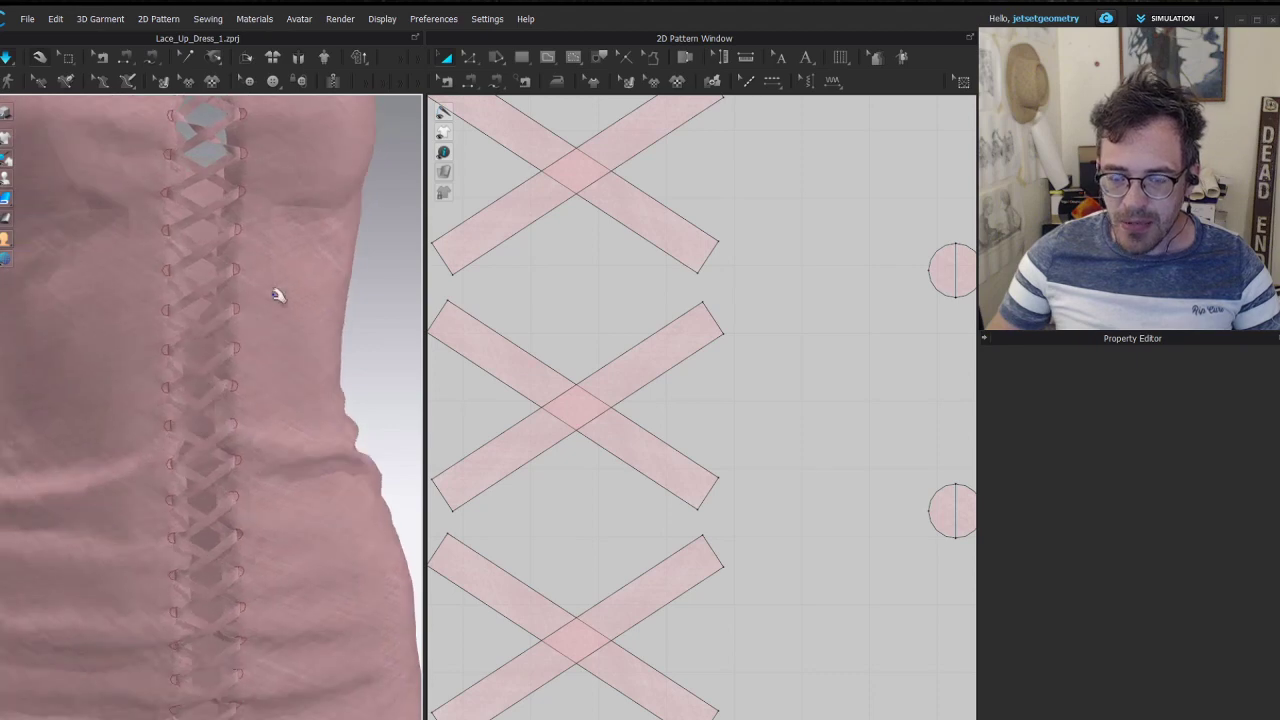
middle_drag(279, 290, 262, 438)
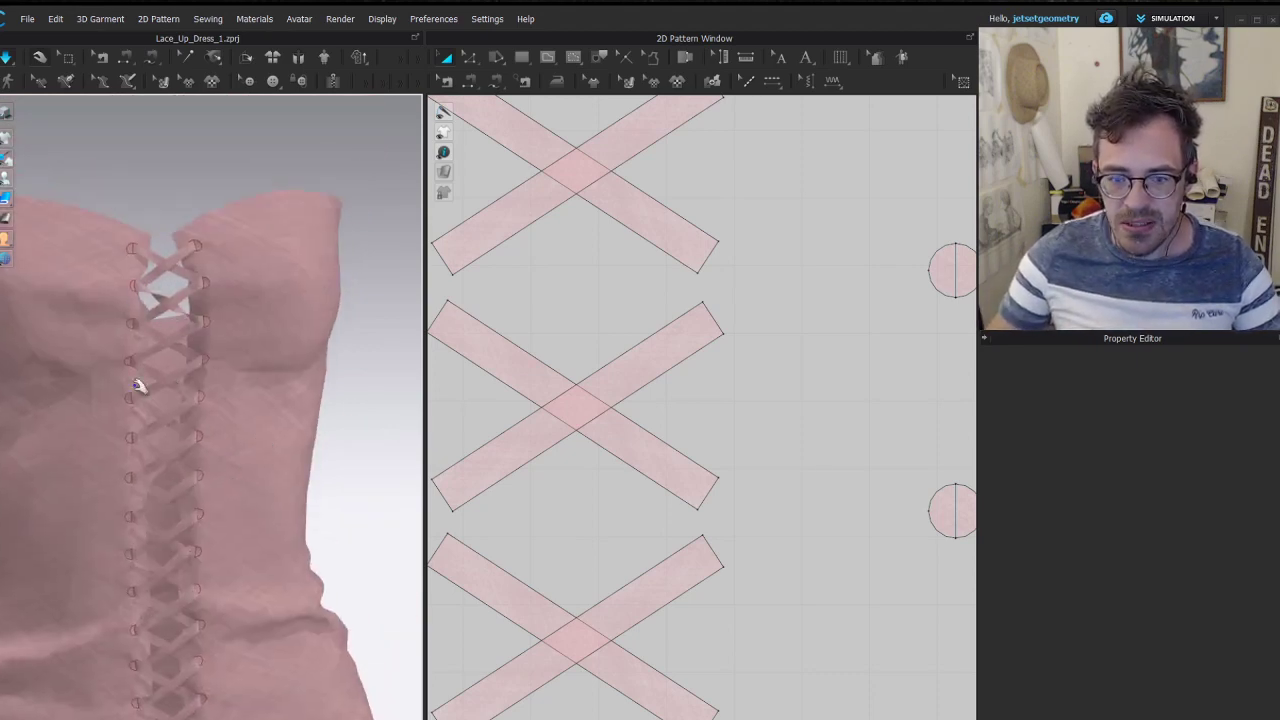
click(444, 337)
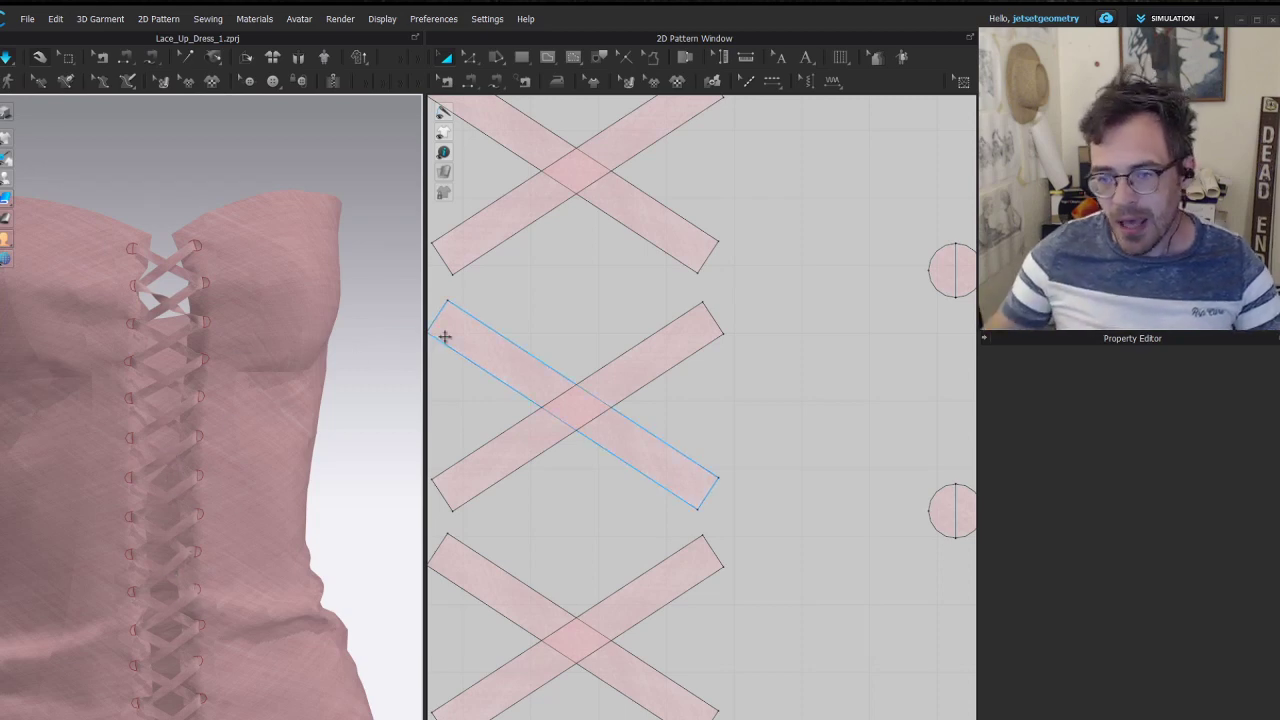
scroll(462, 329, down, 5)
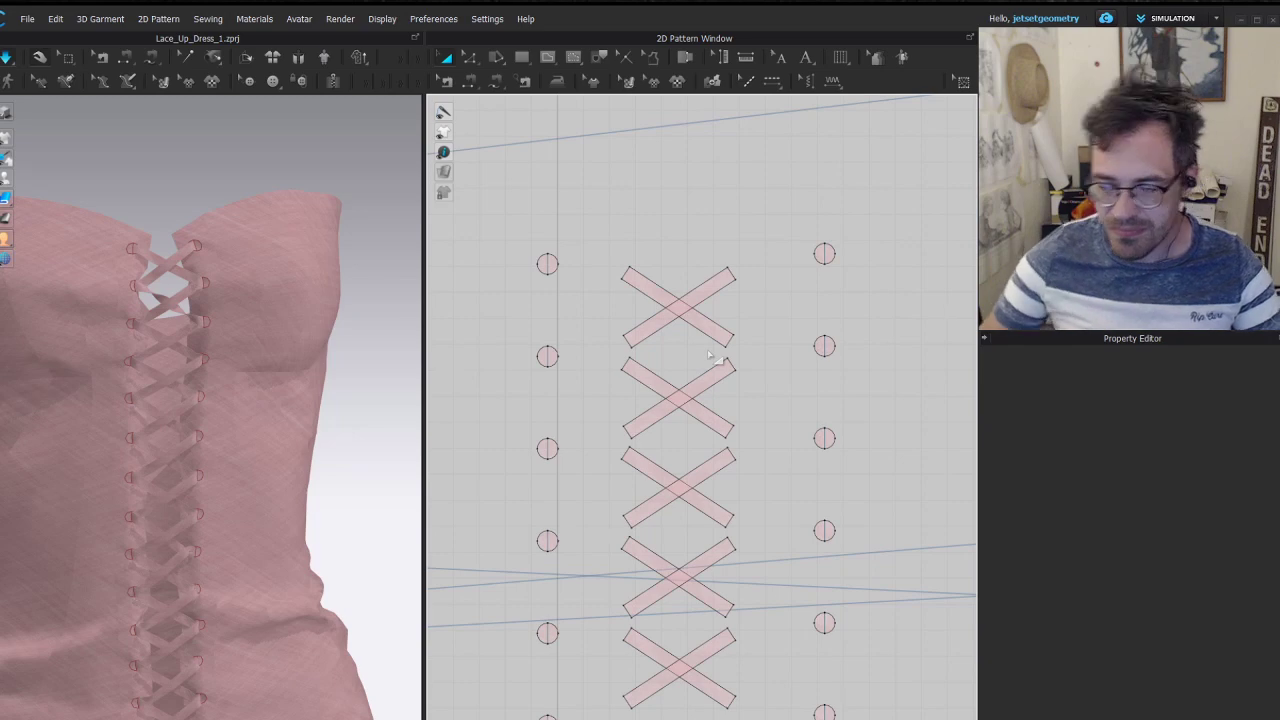
click(68, 60)
scroll(651, 335, up, 2)
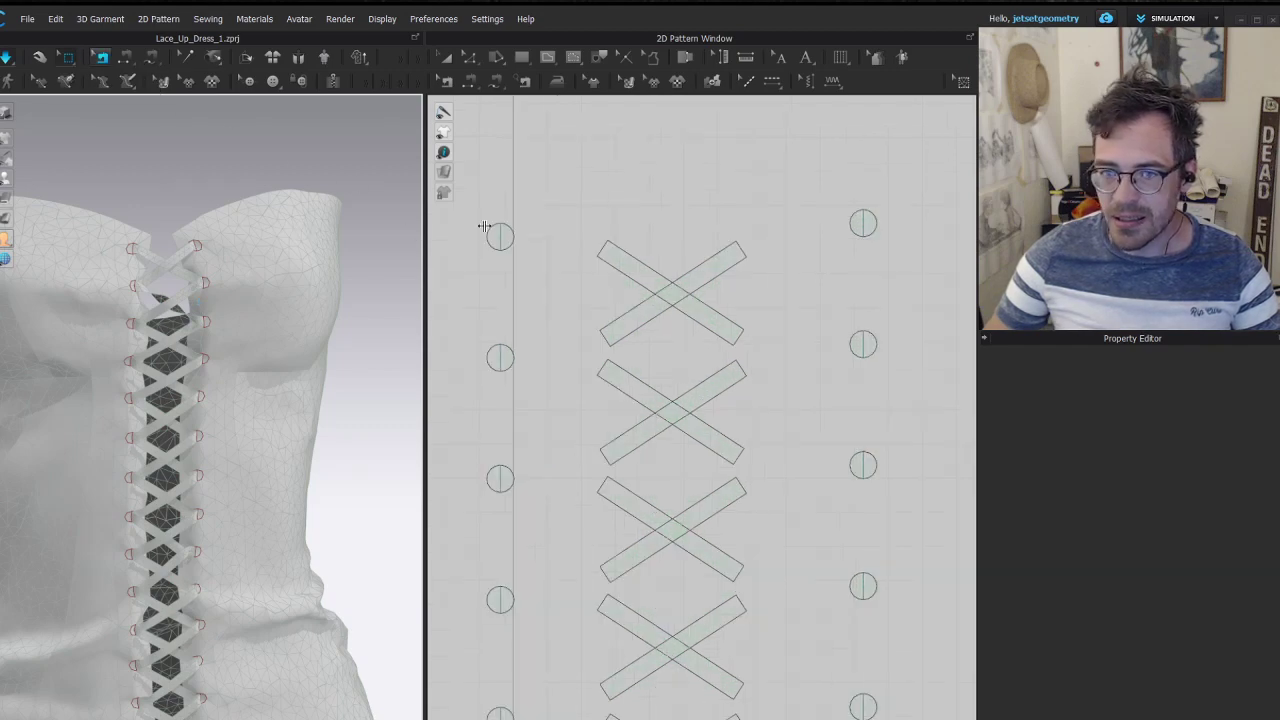
scroll(660, 322, up, 3)
drag(899, 409, 708, 212)
click(744, 216)
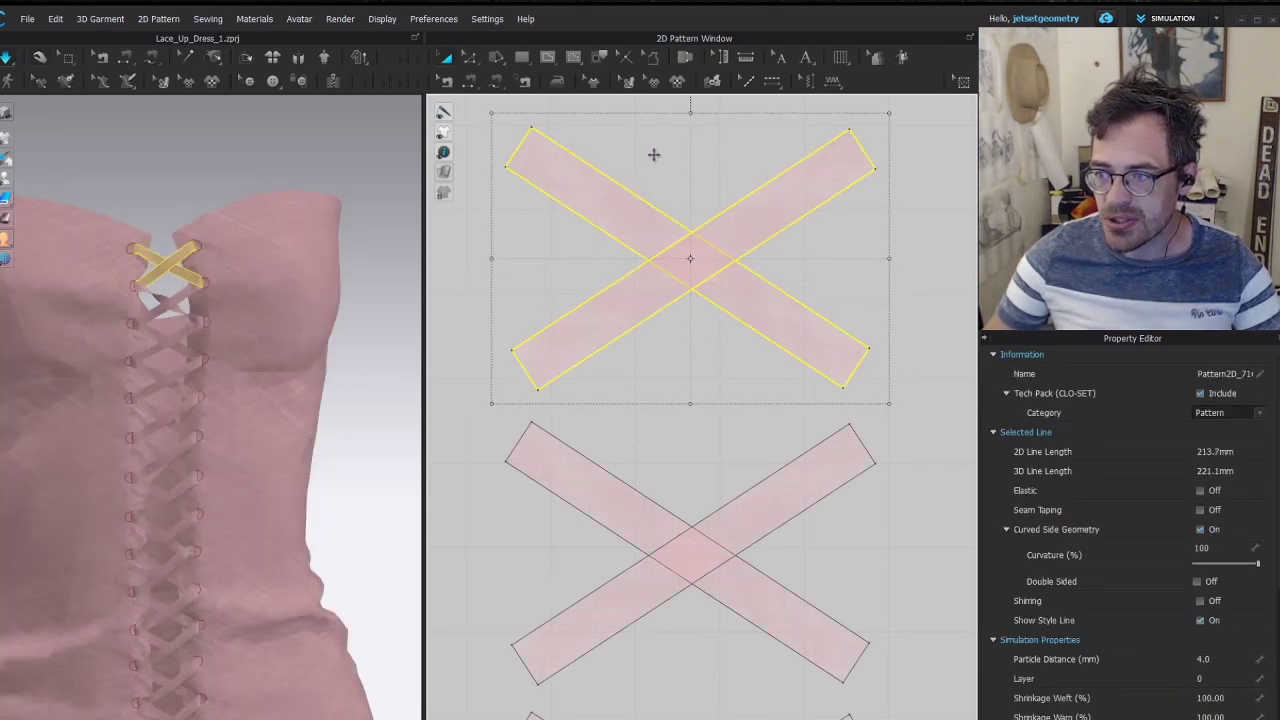
key(z)
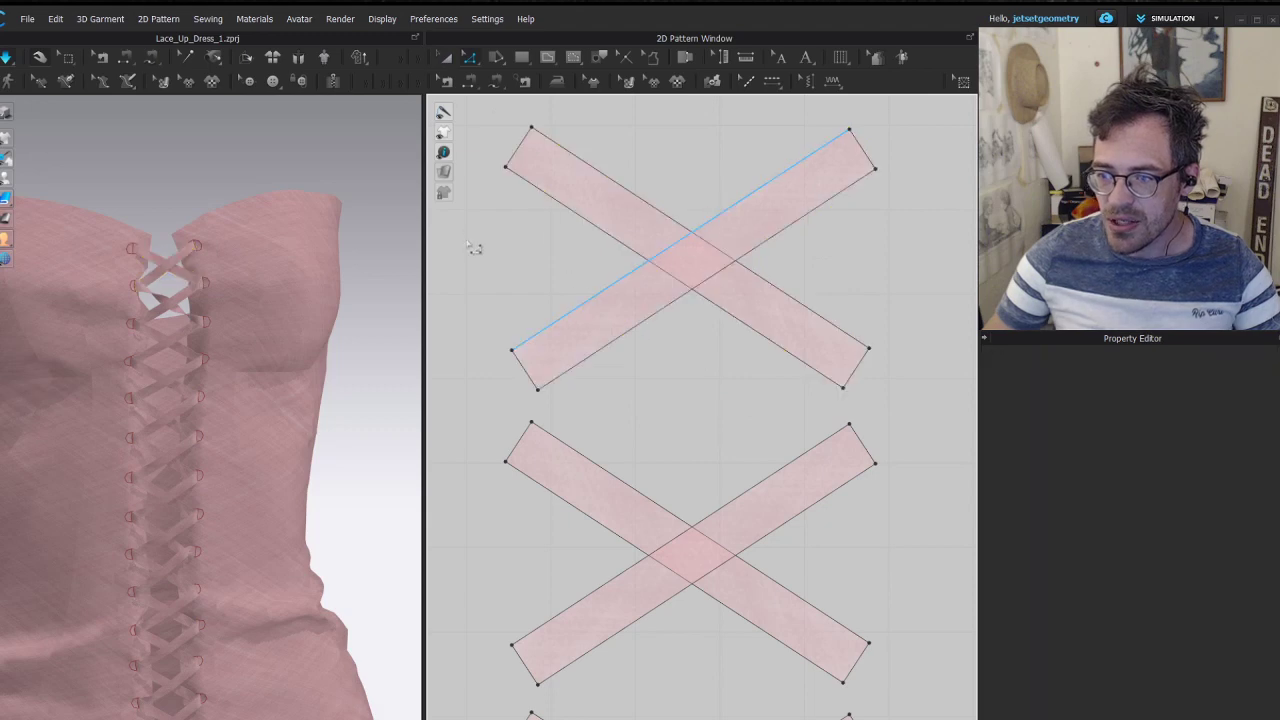
Select the mesh on the lower halves of both strips in the top lace cross
click(68, 58)
click(87, 84)
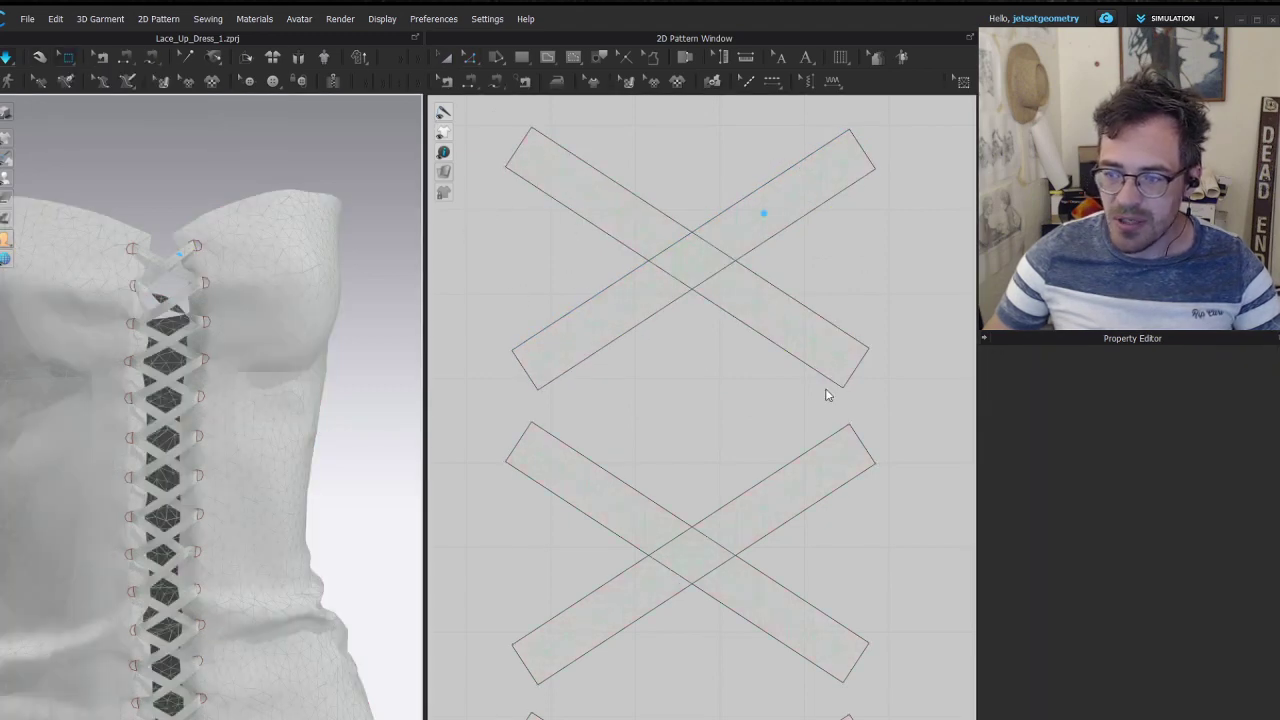
drag(899, 407, 480, 263)
scroll(151, 210, up, 4)
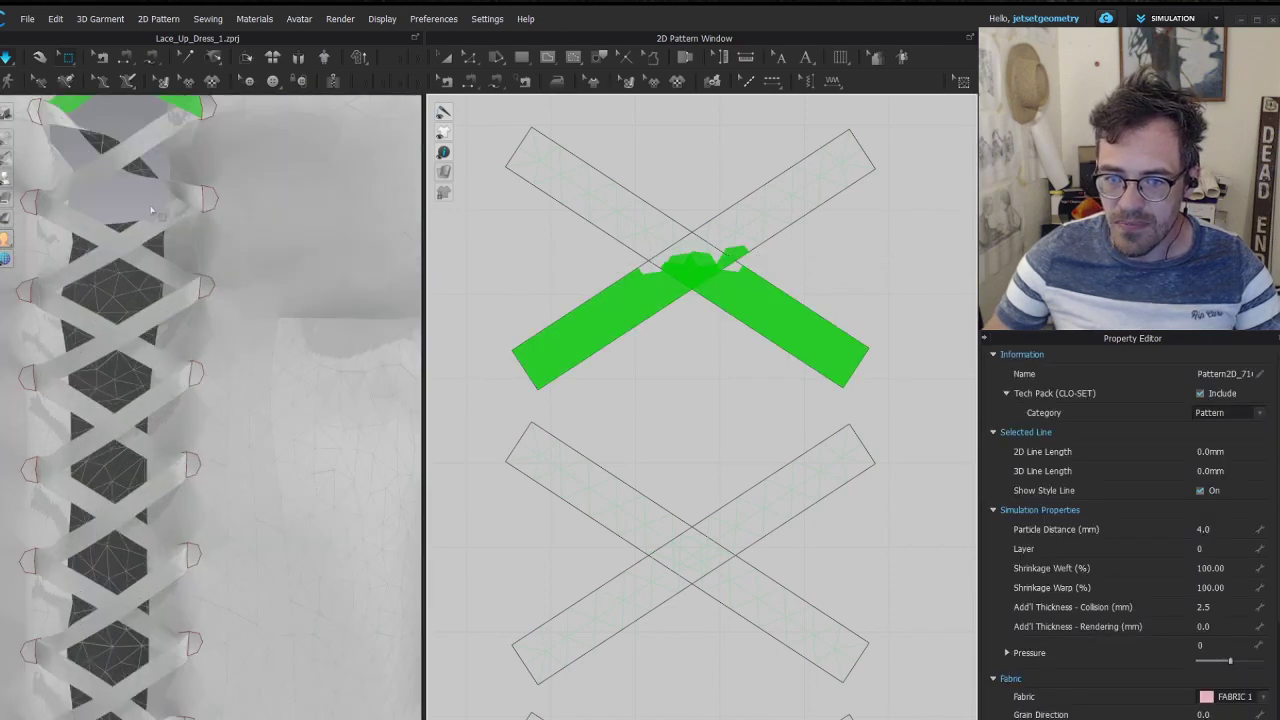
Move the selected lower lace ends inward behind the placket edges and simulate the dress
scroll(151, 210, down, 4)
right_drag(151, 210, 140, 282)
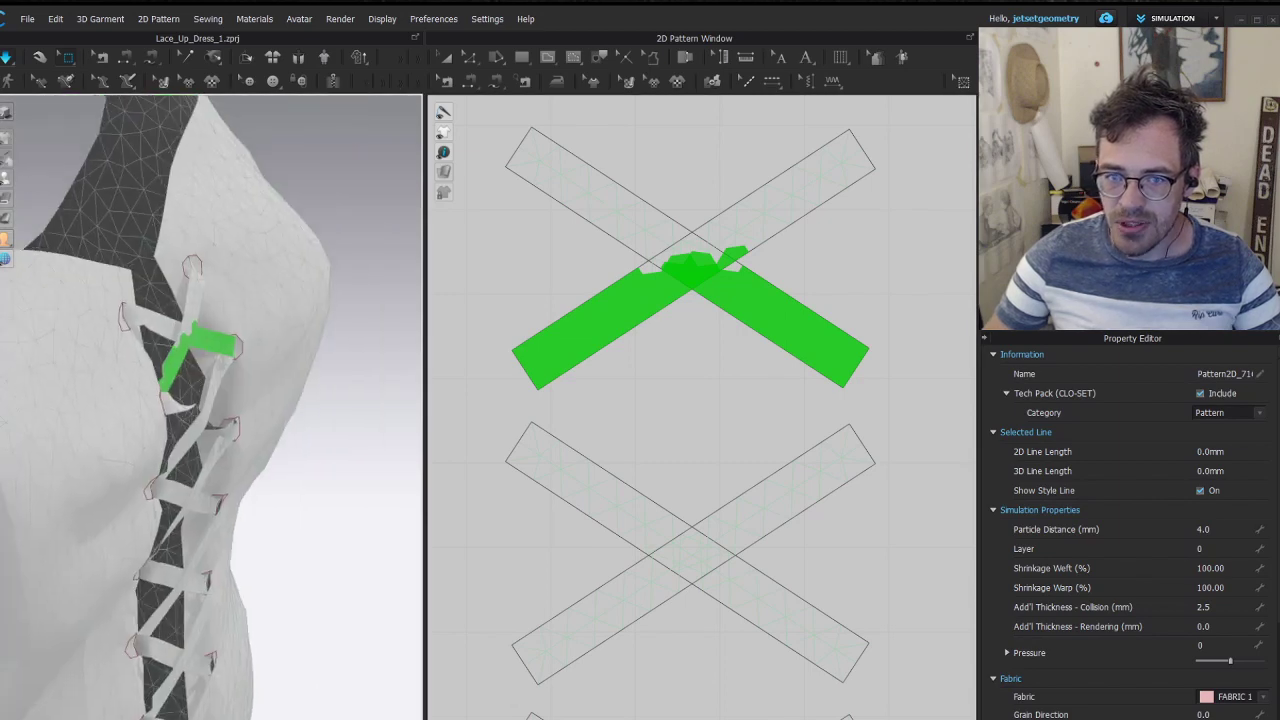
right_drag(257, 316, 165, 253)
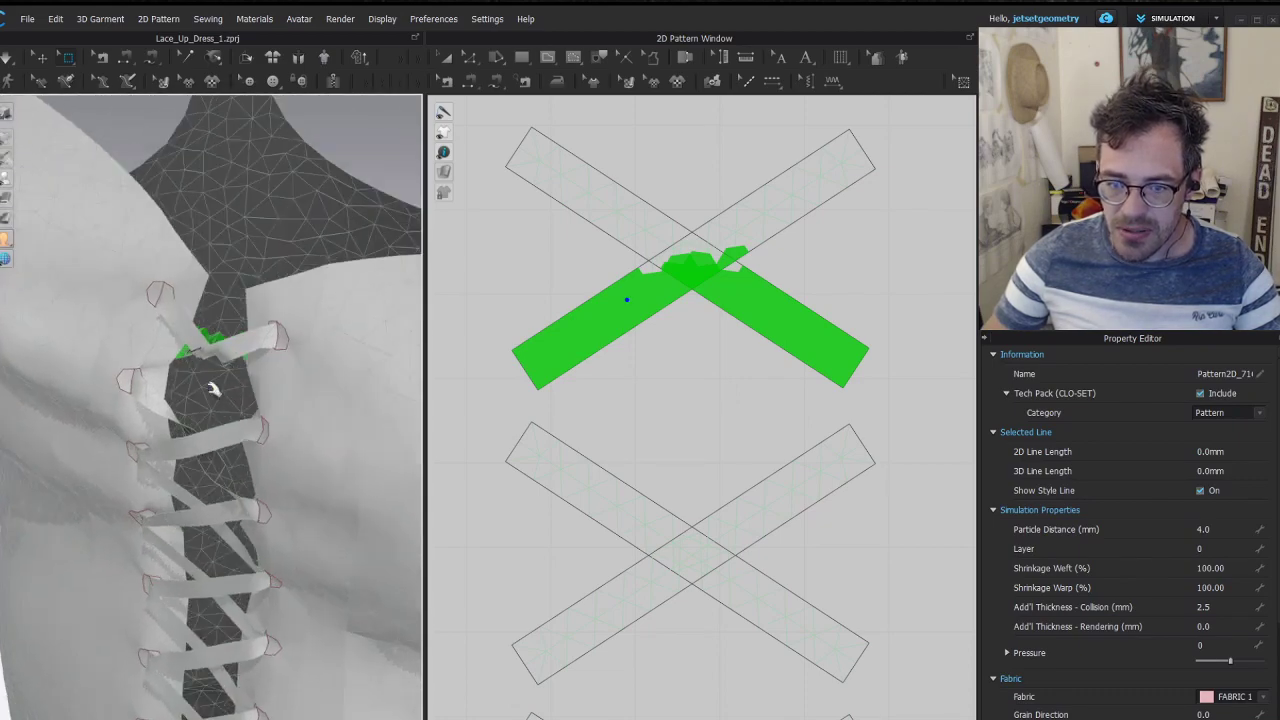
key(space)
right_drag(232, 366, 320, 350)
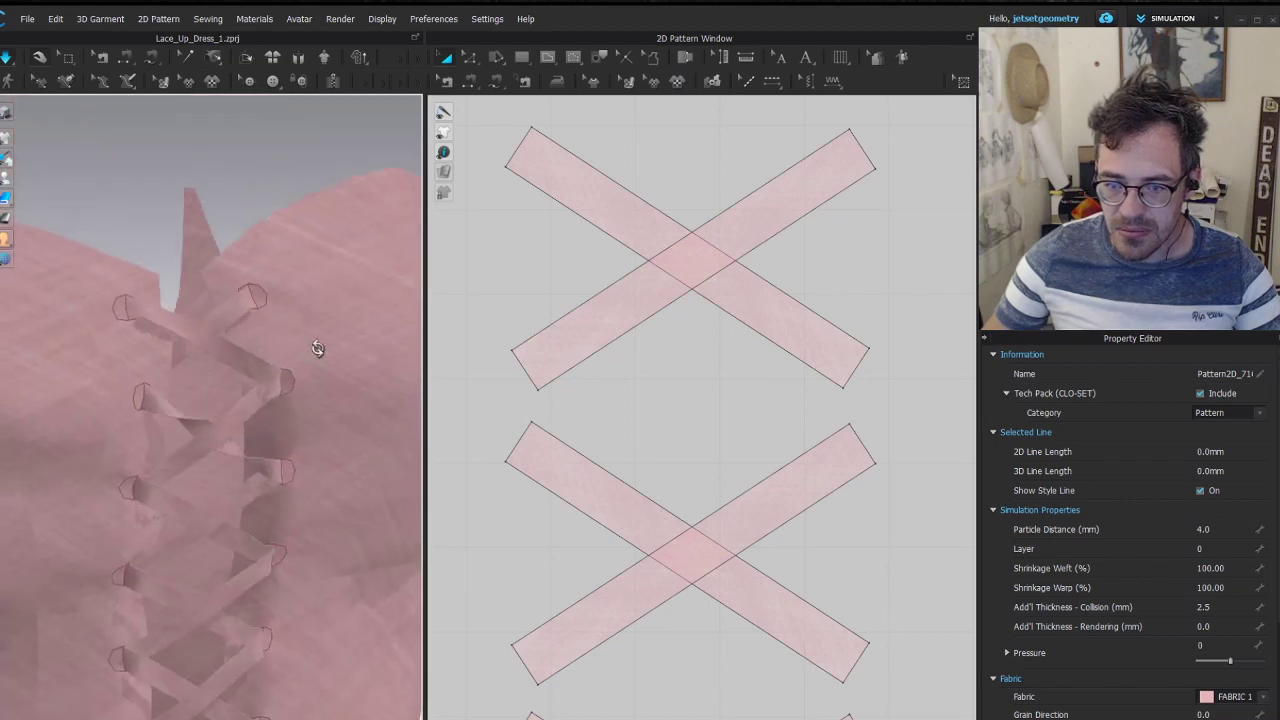
key(space)
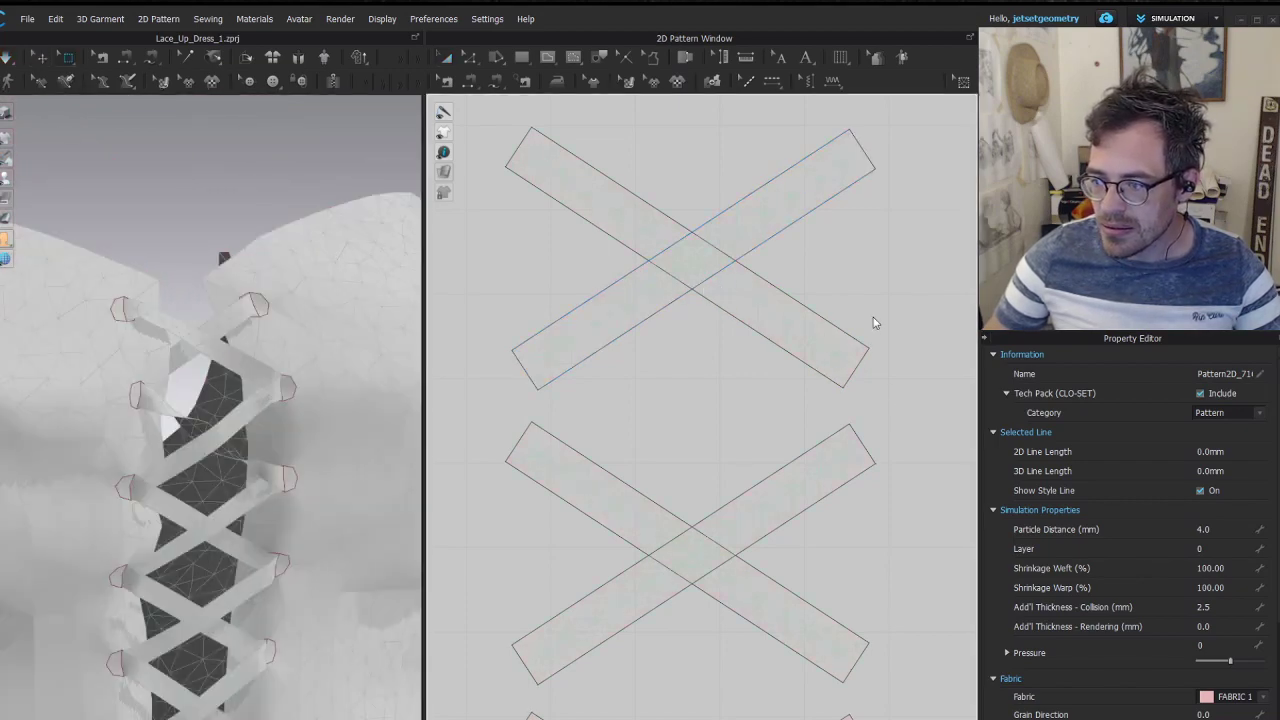
Select the lower mesh end of the top cross's strip running down to the right, move it behind the placket edge, and simulate
drag(887, 281, 751, 379)
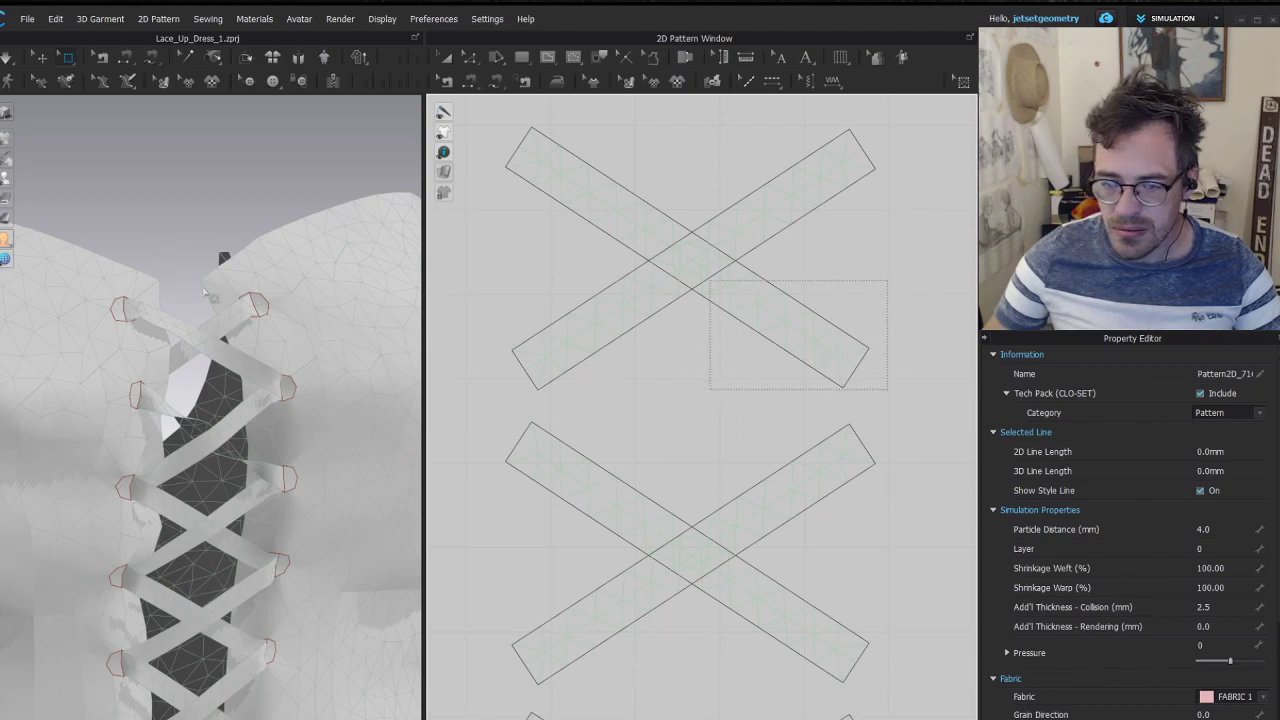
right_drag(203, 308, 207, 402)
scroll(265, 322, up, 1)
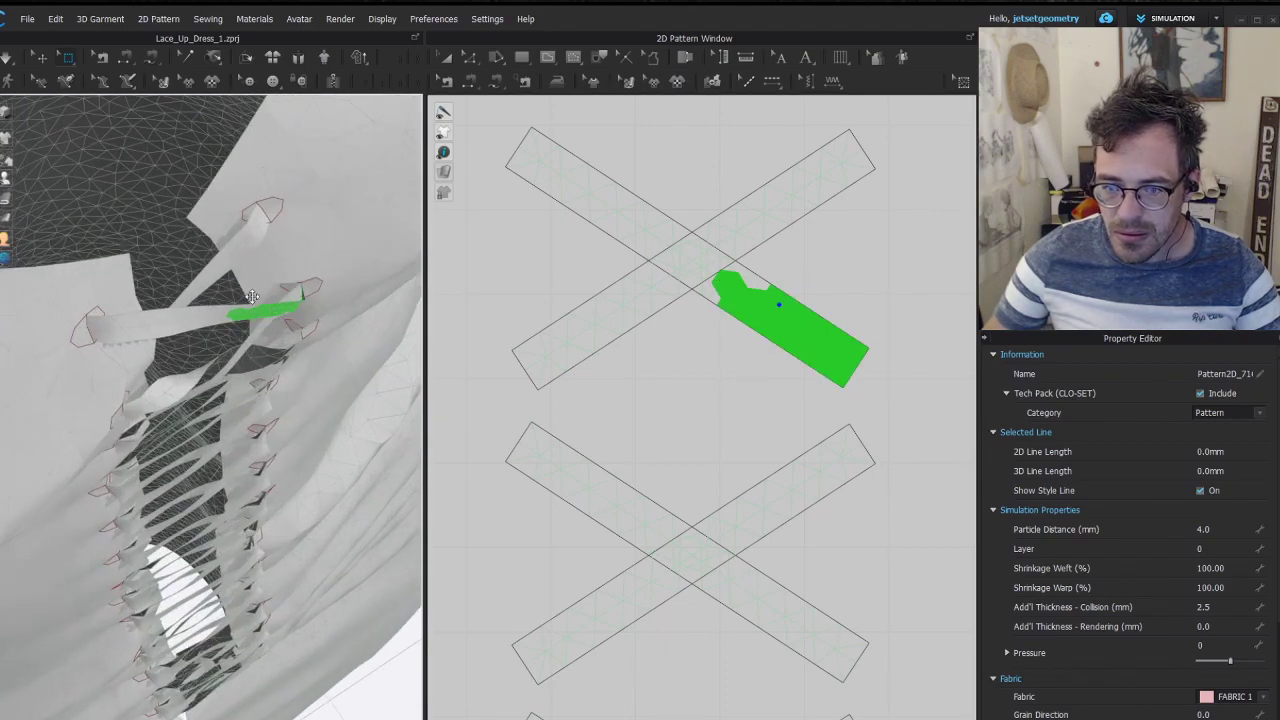
drag(252, 297, 218, 264)
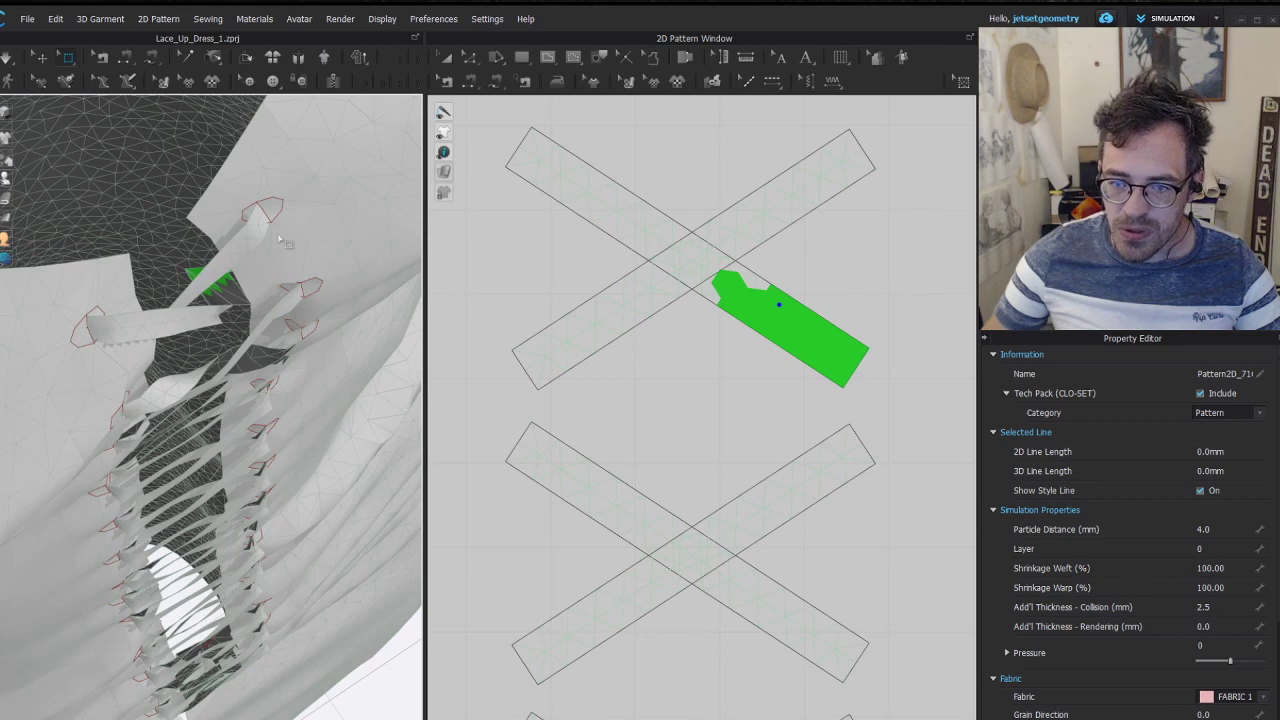
key(q)
key(space)
right_drag(194, 374, 152, 264)
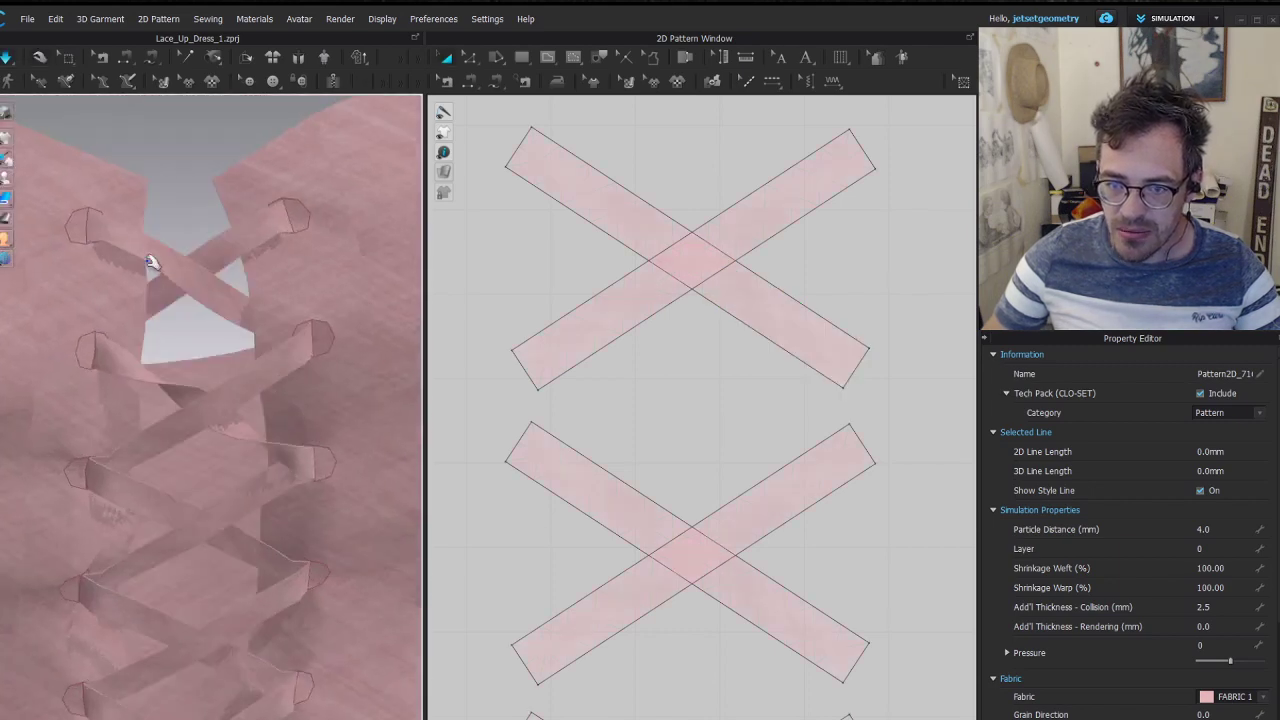
click(190, 277)
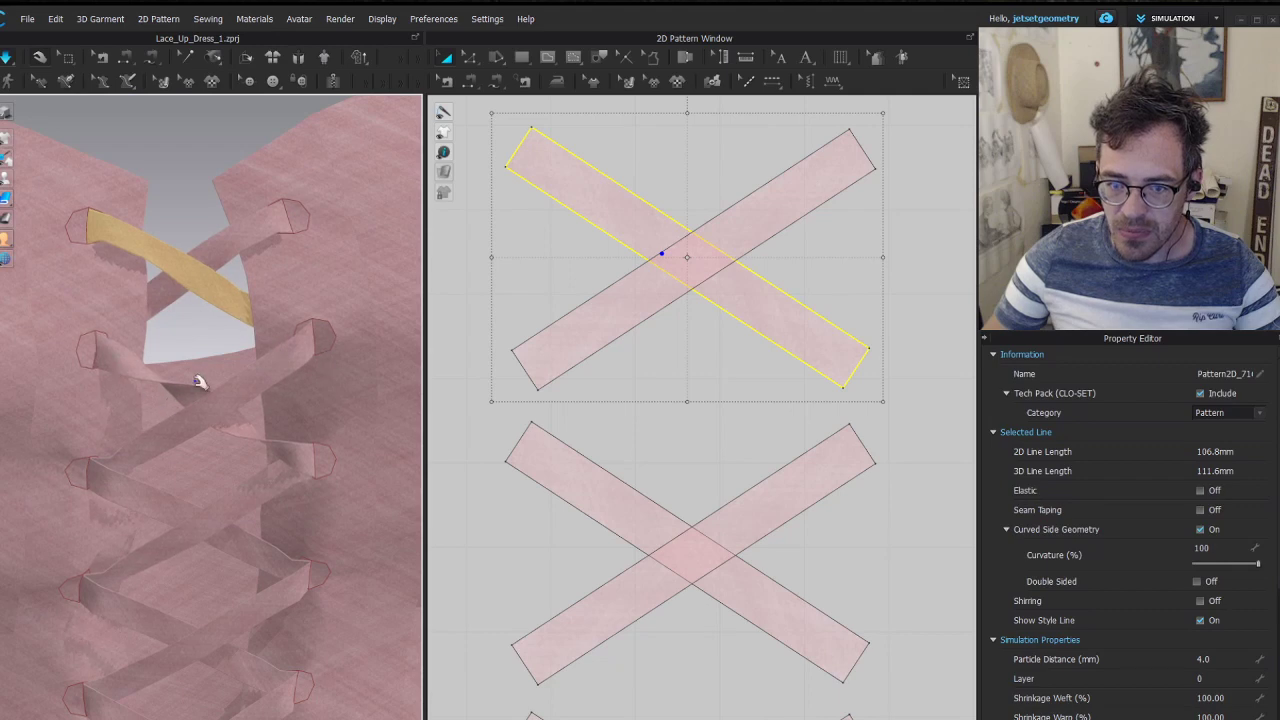
Select the mesh on the lower halves of both strips in the second lace cross and move it behind the placket edges
right_drag(706, 483, 714, 329)
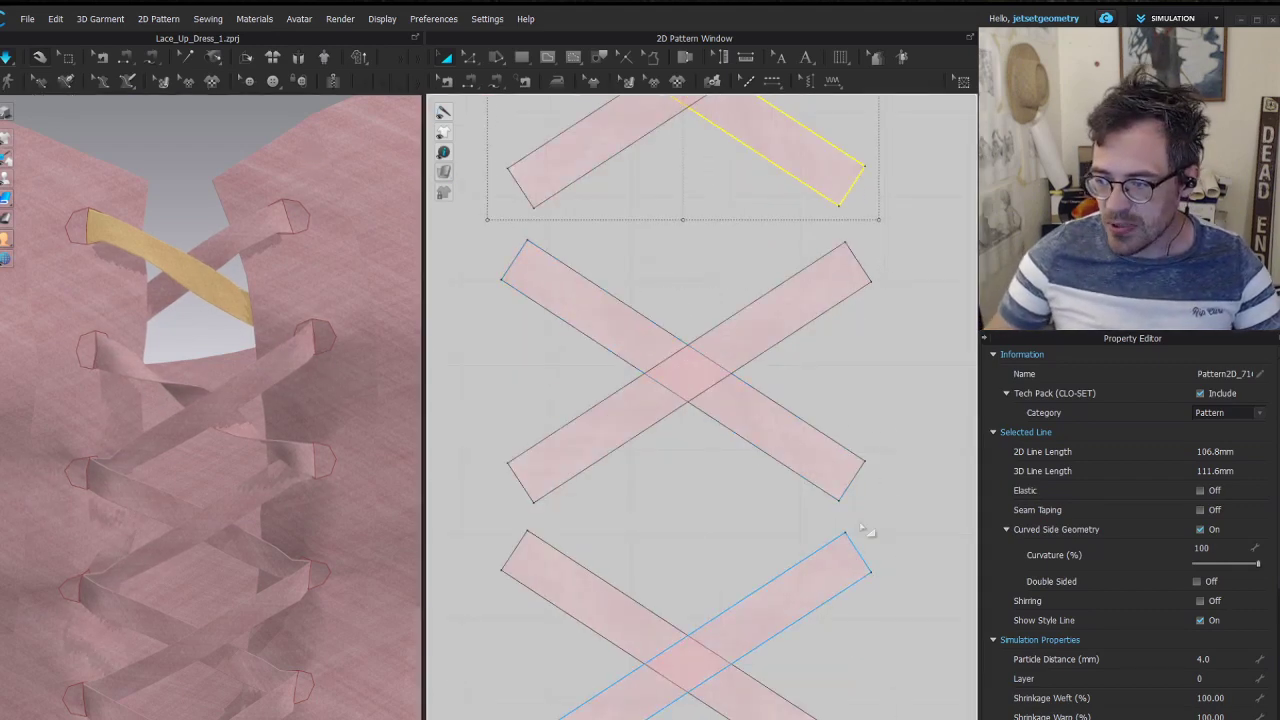
key(w)
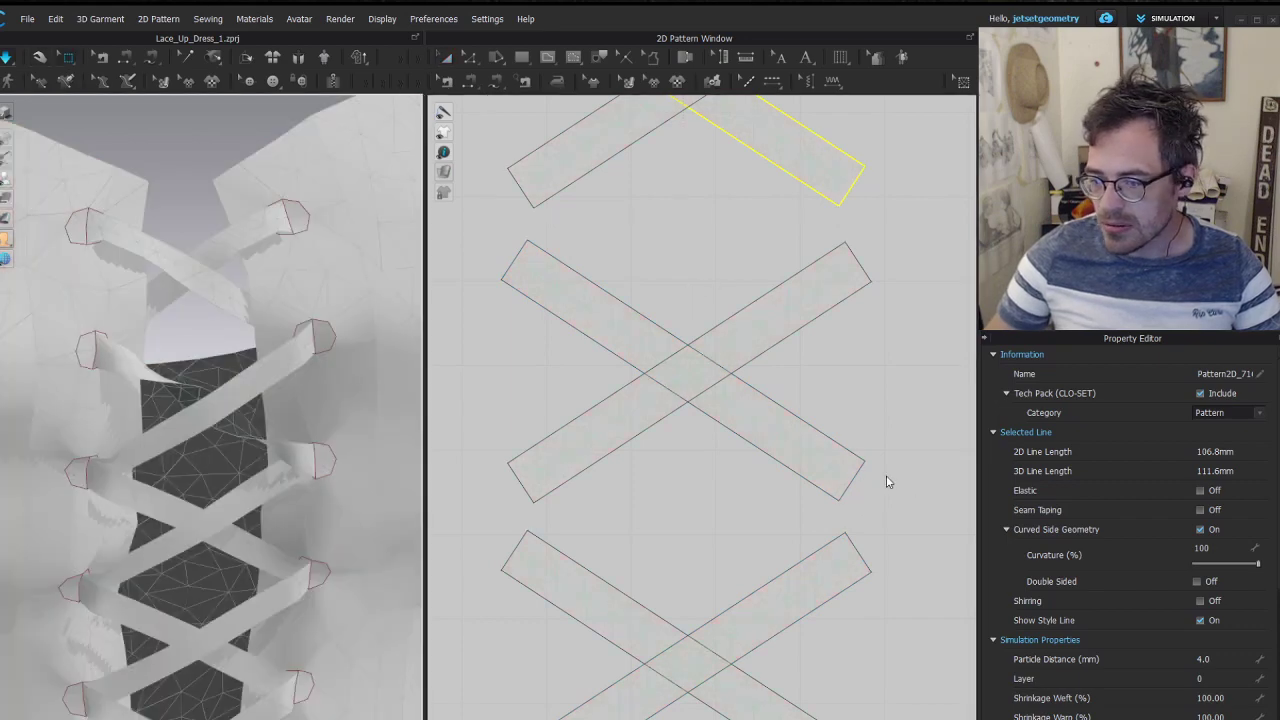
drag(930, 513, 485, 431)
drag(468, 377, 460, 371)
right_drag(166, 412, 203, 444)
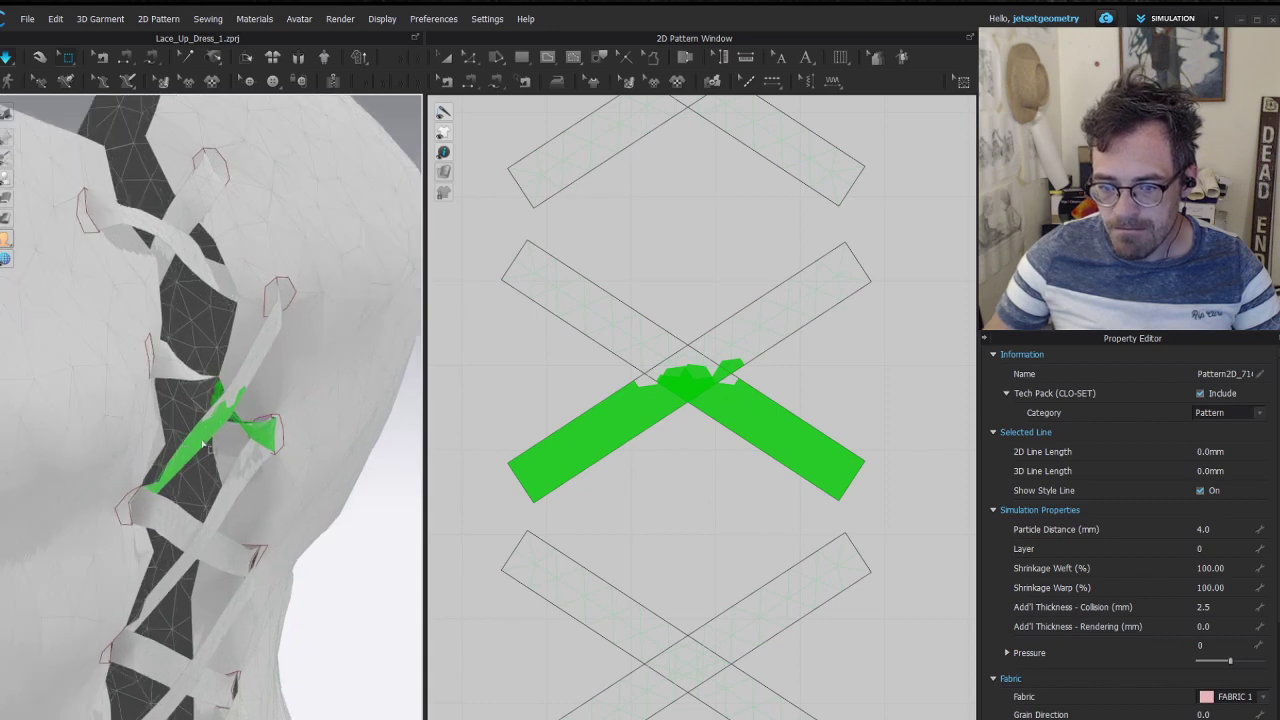
drag(188, 435, 158, 427)
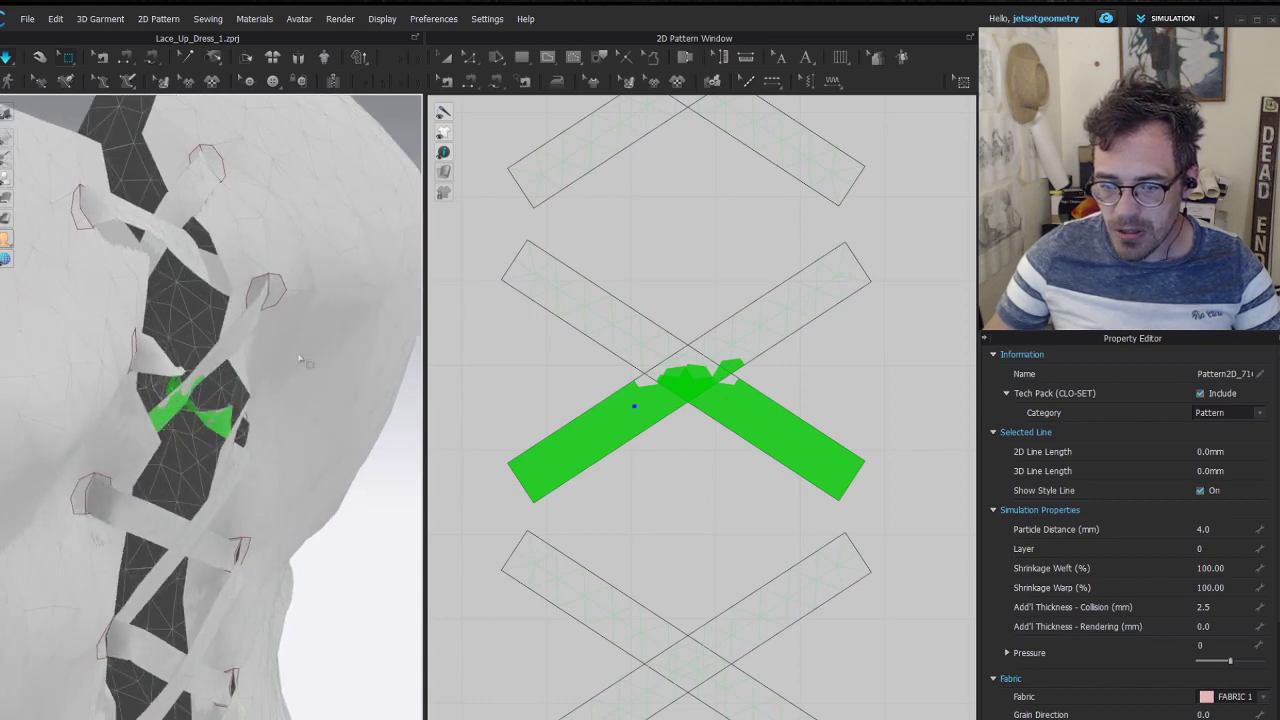
Simulate the dress while pulling the second cross's lower lace end behind the placket edge, and clear the mesh selection
right_drag(306, 361, 262, 408)
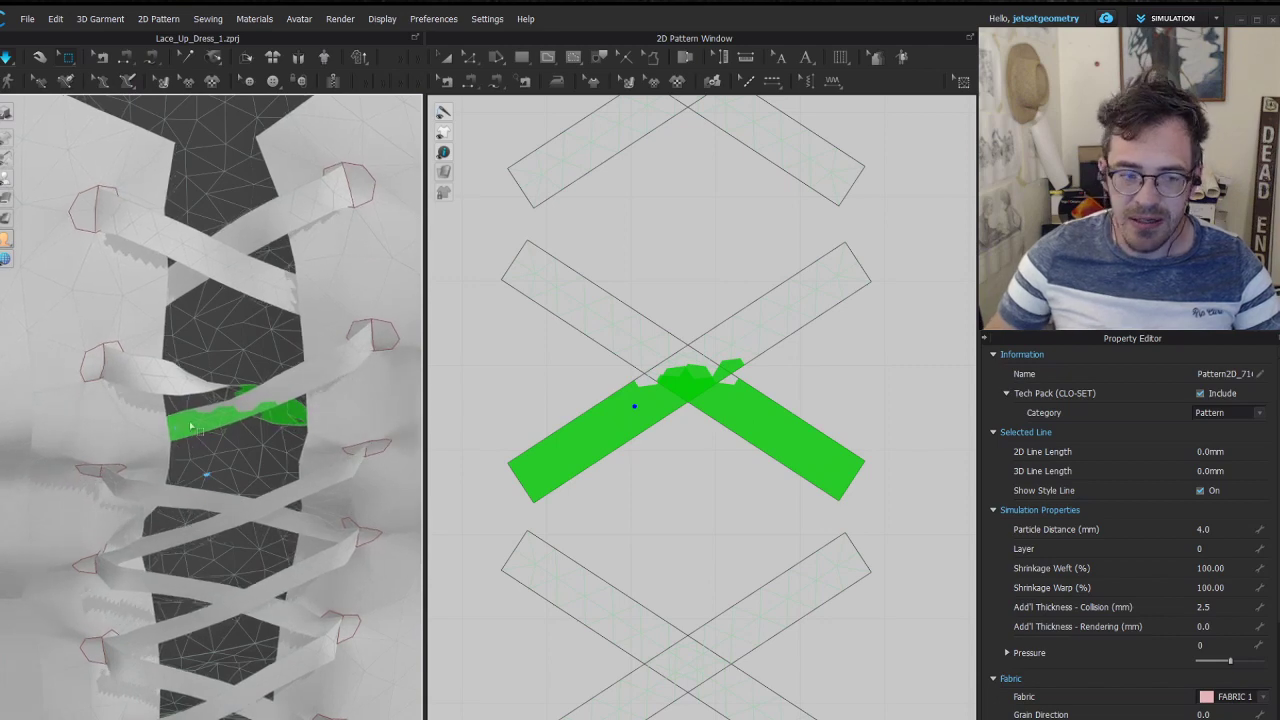
mouse_move(196, 425)
mouse_down()
mouse_move(206, 497)
mouse_move(212, 427)
mouse_up()
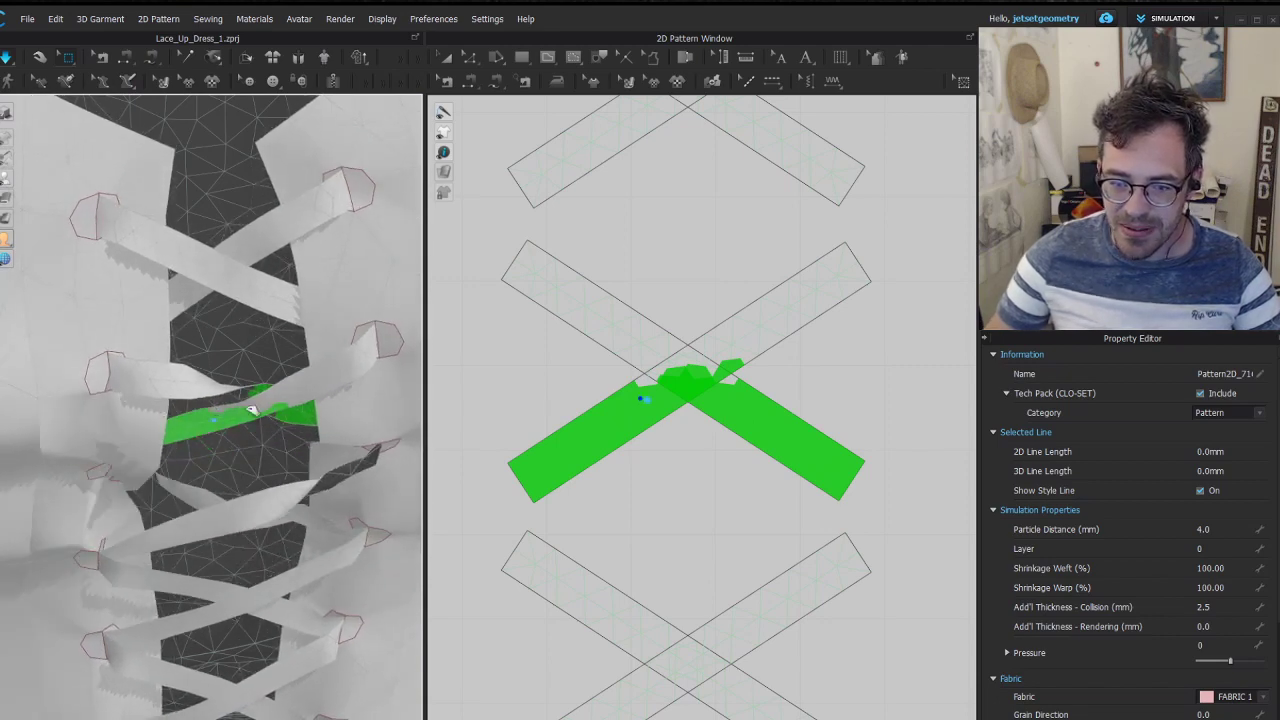
right_drag(126, 394, 131, 477)
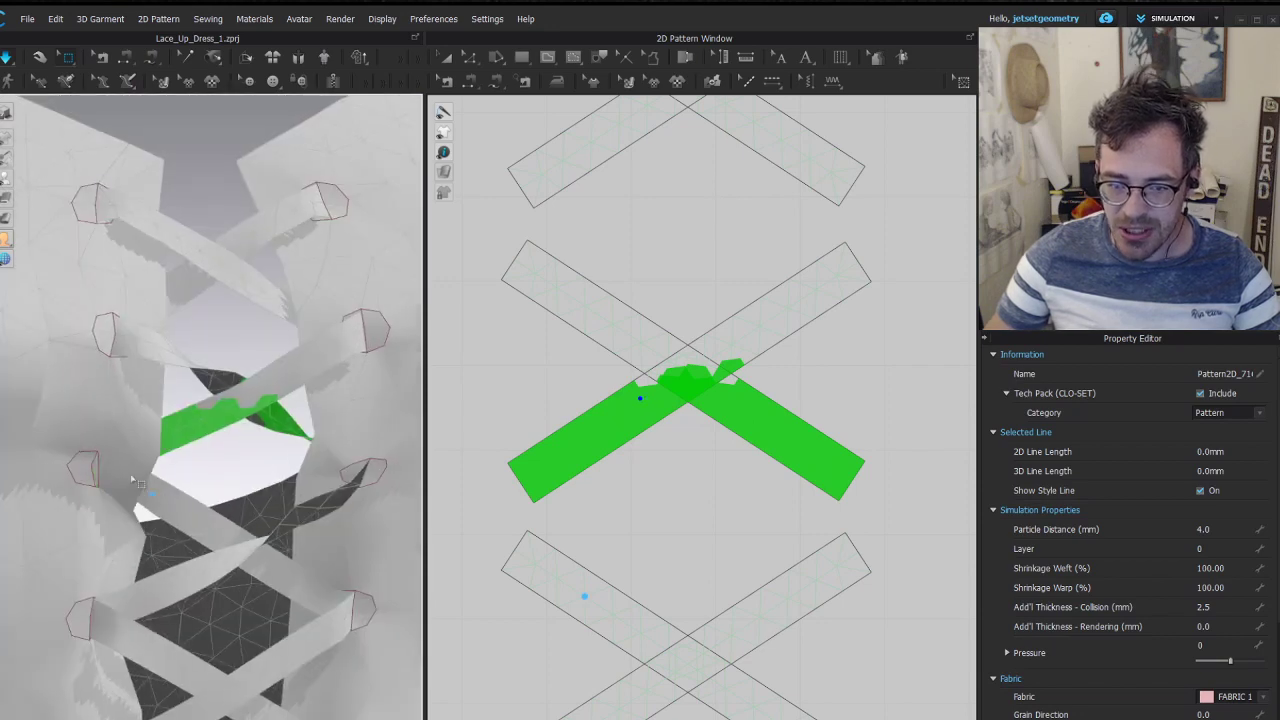
click(168, 475)
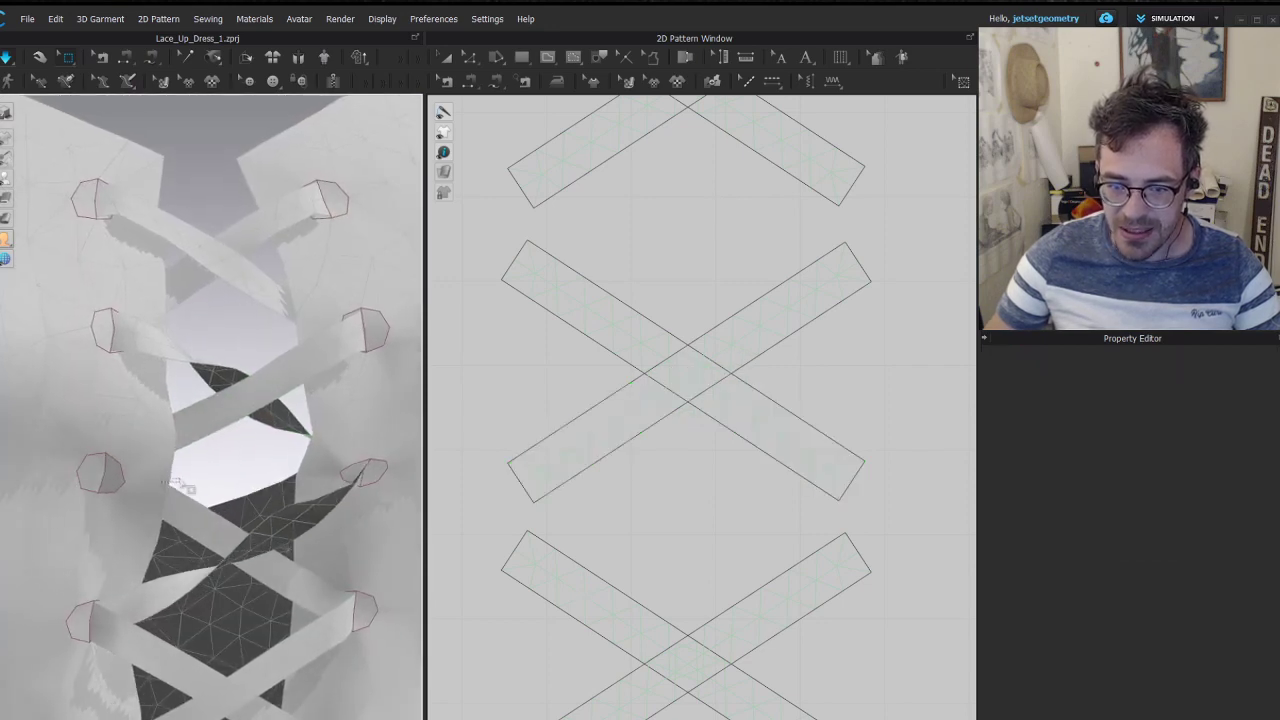
Select the mesh on the lower halves of both strips in the third lace cross
scroll(651, 510, down, 5)
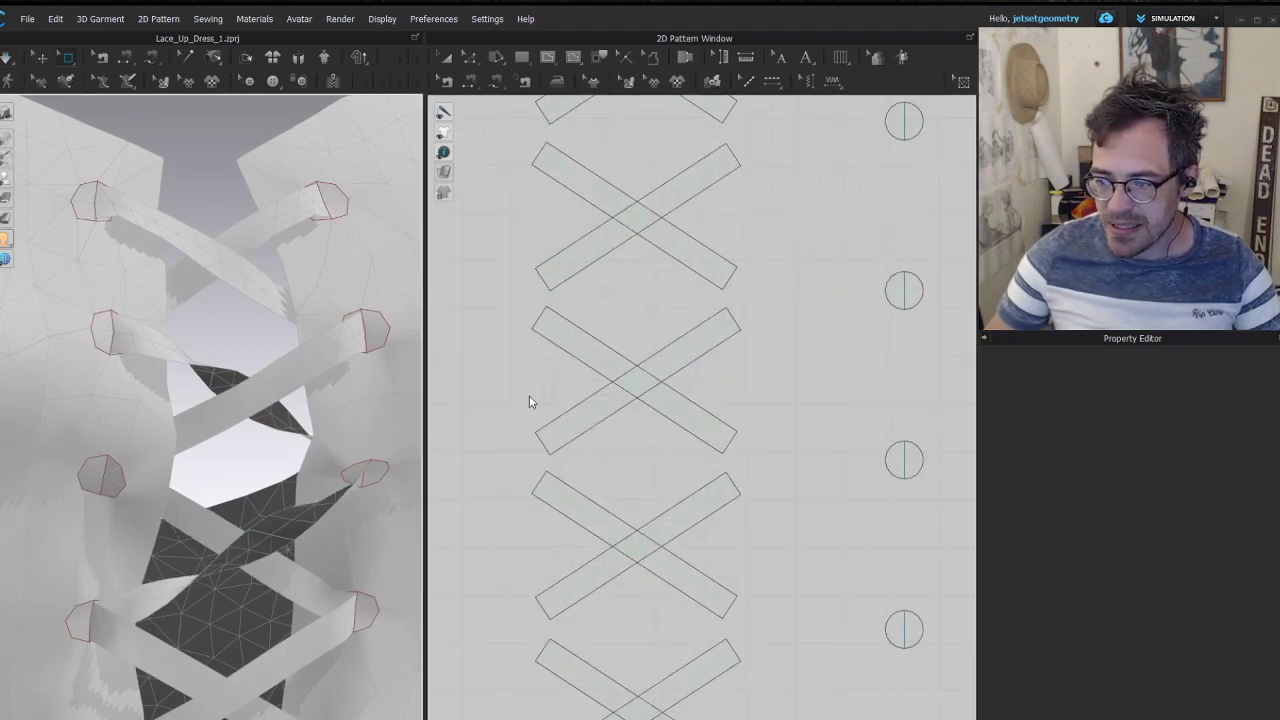
drag(777, 463, 506, 382)
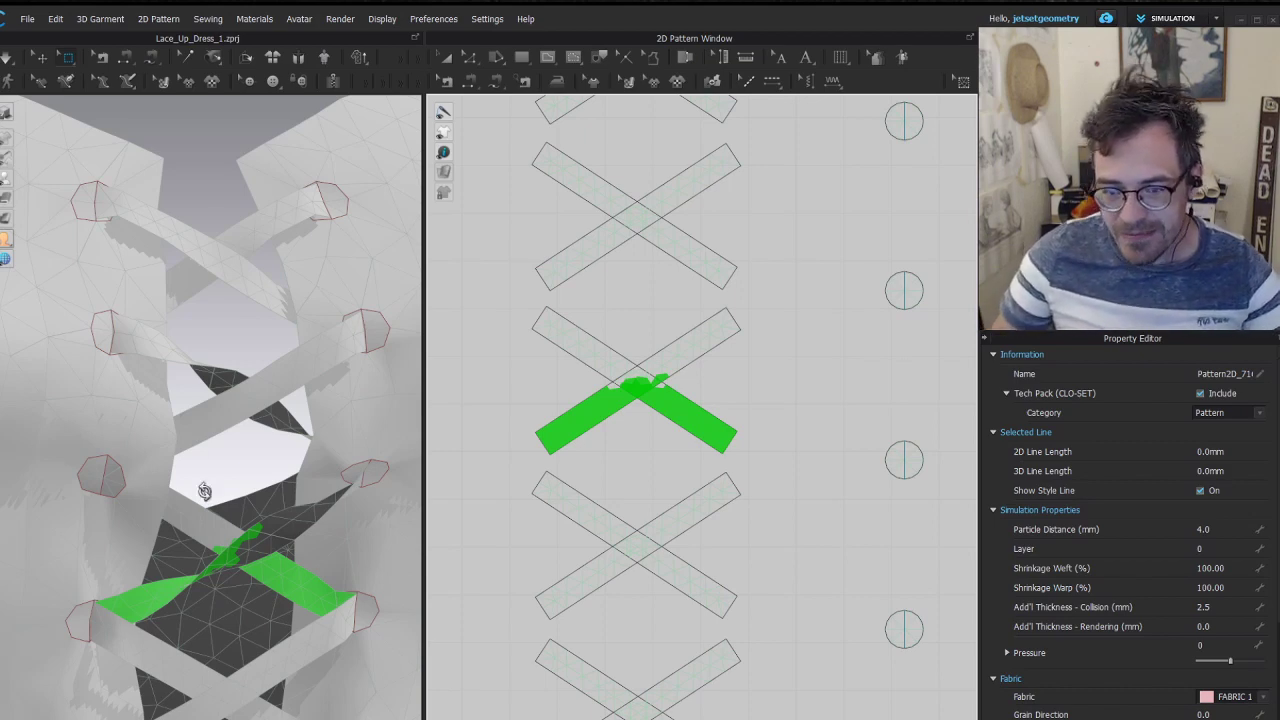
right_drag(204, 491, 176, 476)
middle_drag(237, 545, 263, 414)
right_drag(263, 414, 354, 464)
Select all the crisscross lace strips among the 2D patterns and give them a dark red fabric
drag(668, 153, 712, 603)
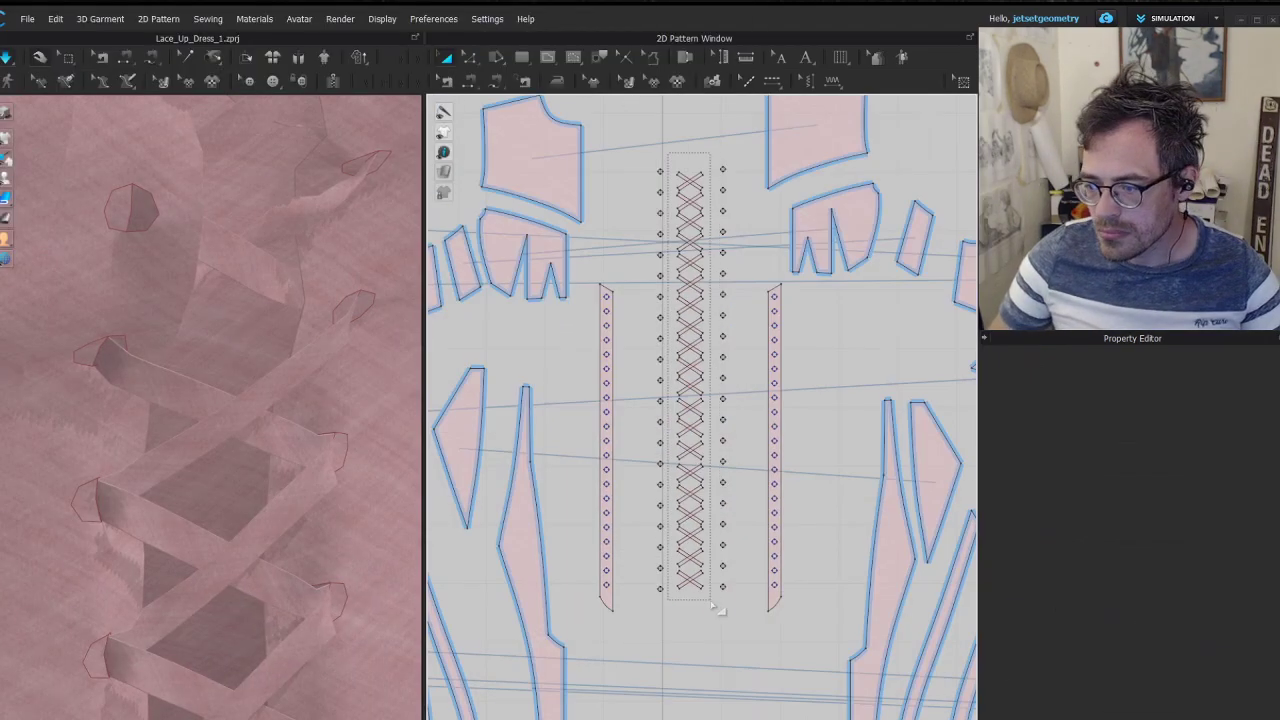
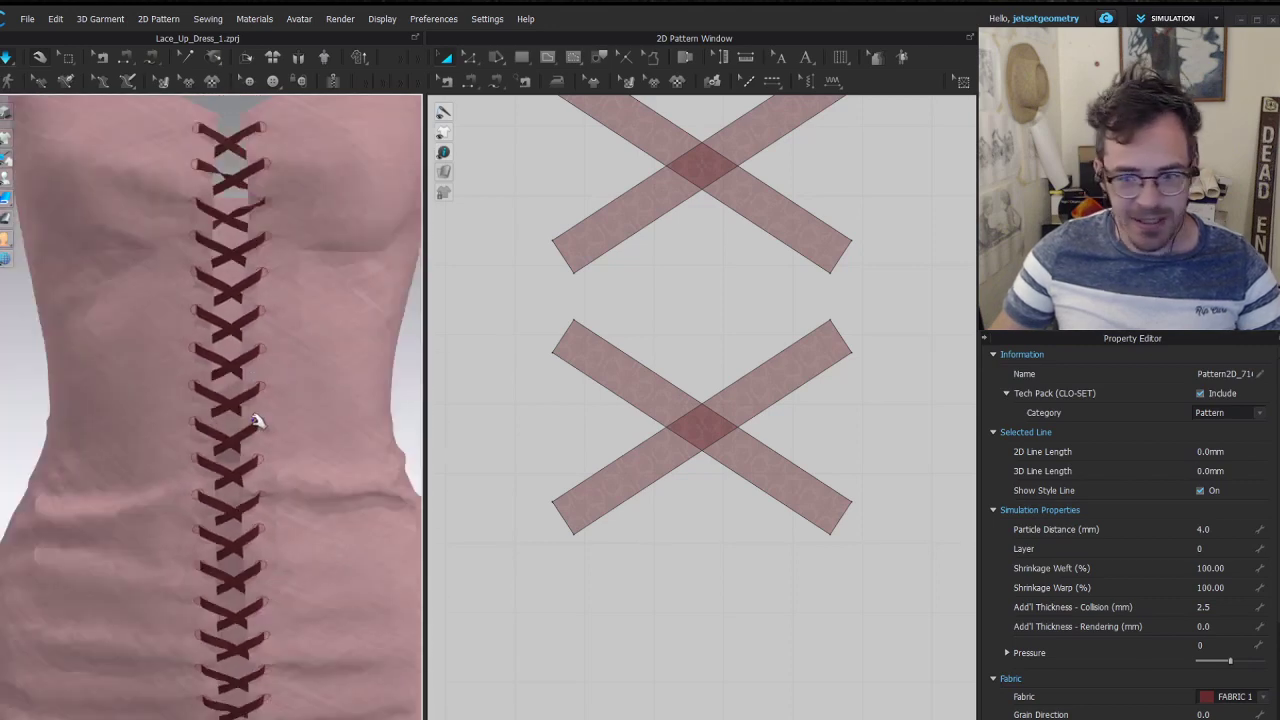
scroll(257, 420, down, 3)
right_drag(257, 371, 375, 425)
Turn on high-quality rendering of the garment, stop the simulation, and inspect the lacing down the dress front
click(8, 112)
key(space)
click(385, 376)
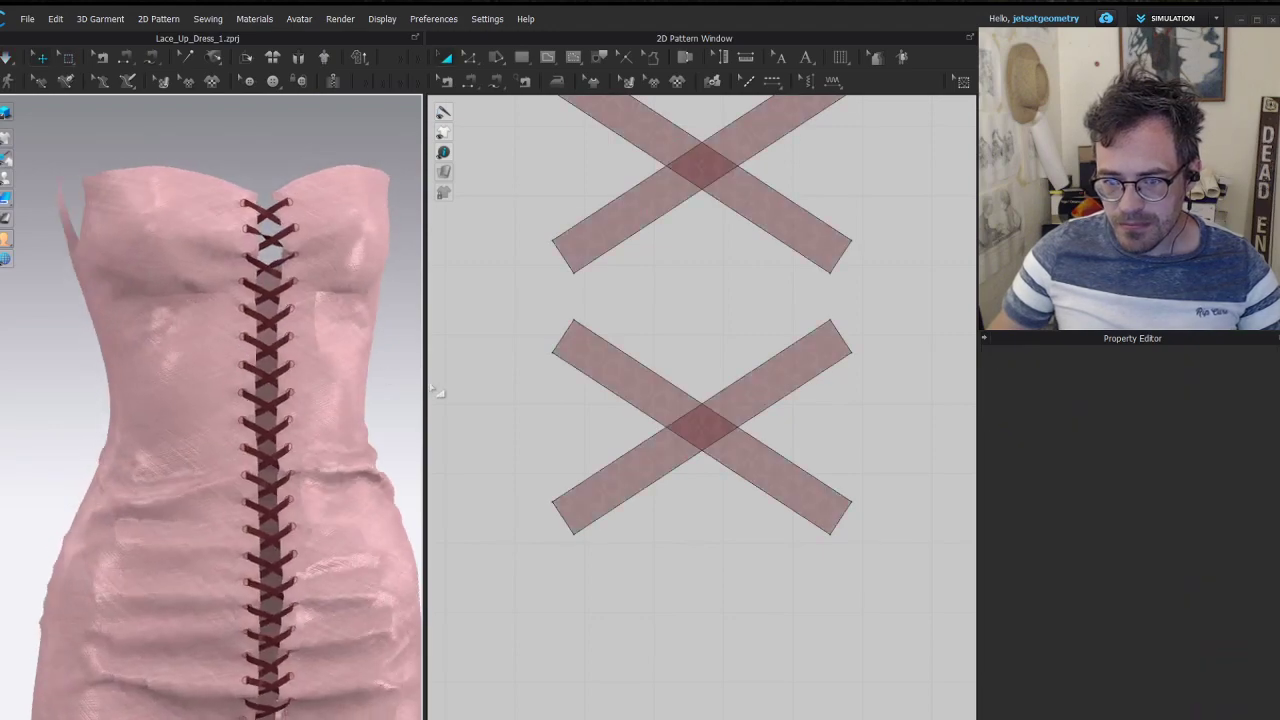
middle_drag(344, 462, 267, 301)
scroll(259, 398, up, 2)
mouse_move(222, 328)
right_down()
mouse_move(141, 334)
mouse_move(223, 334)
right_up()
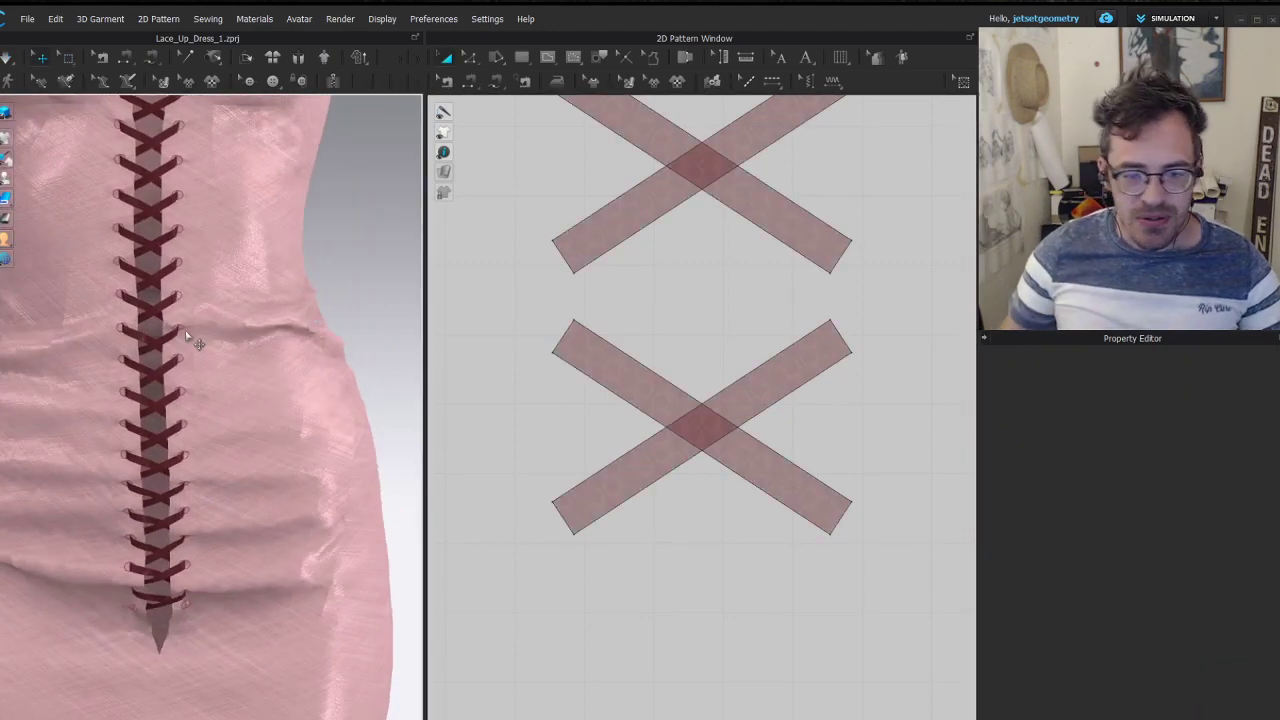
scroll(167, 360, up, 5)
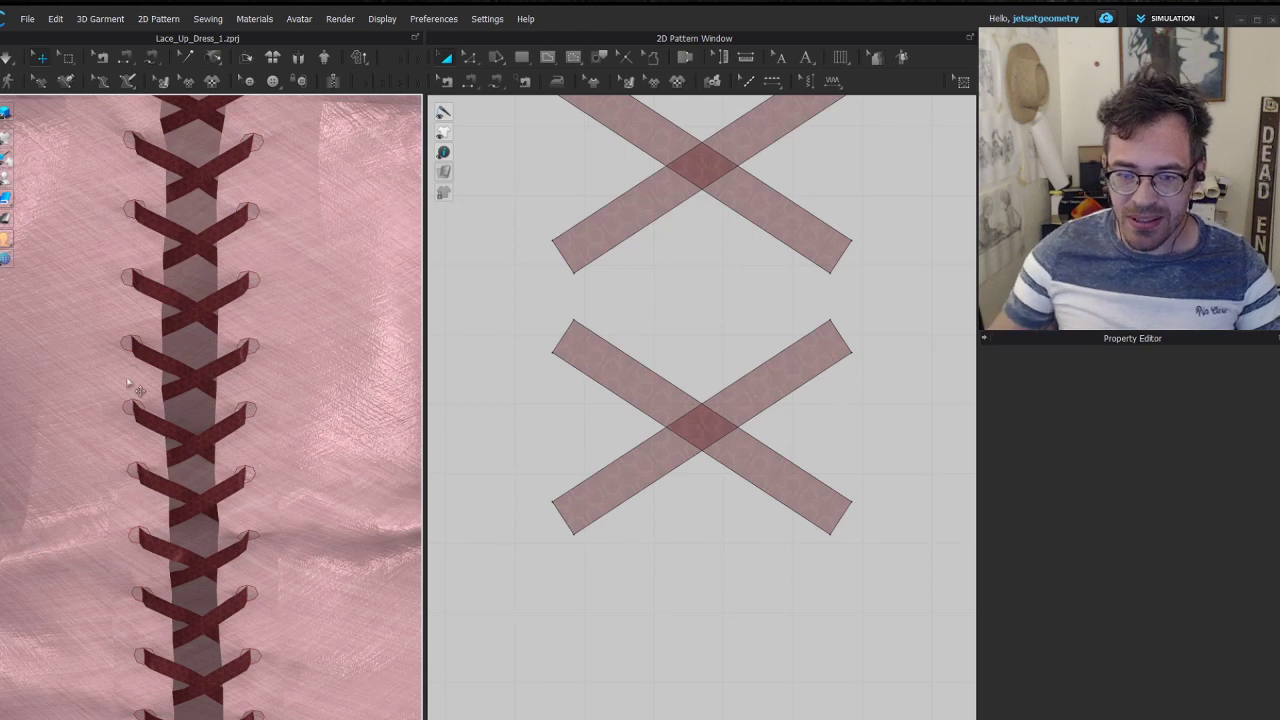
Set the front material opacity of FABRIC 2 to 0
click(144, 340)
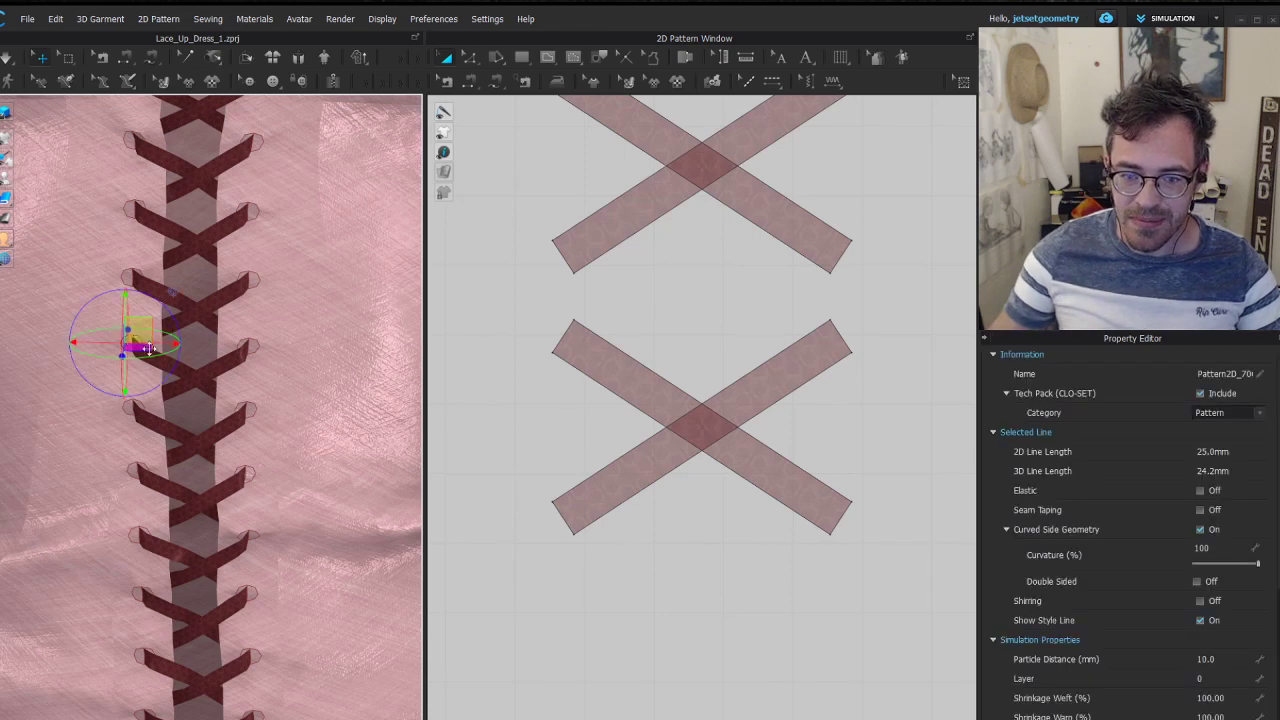
scroll(276, 300, down, 5)
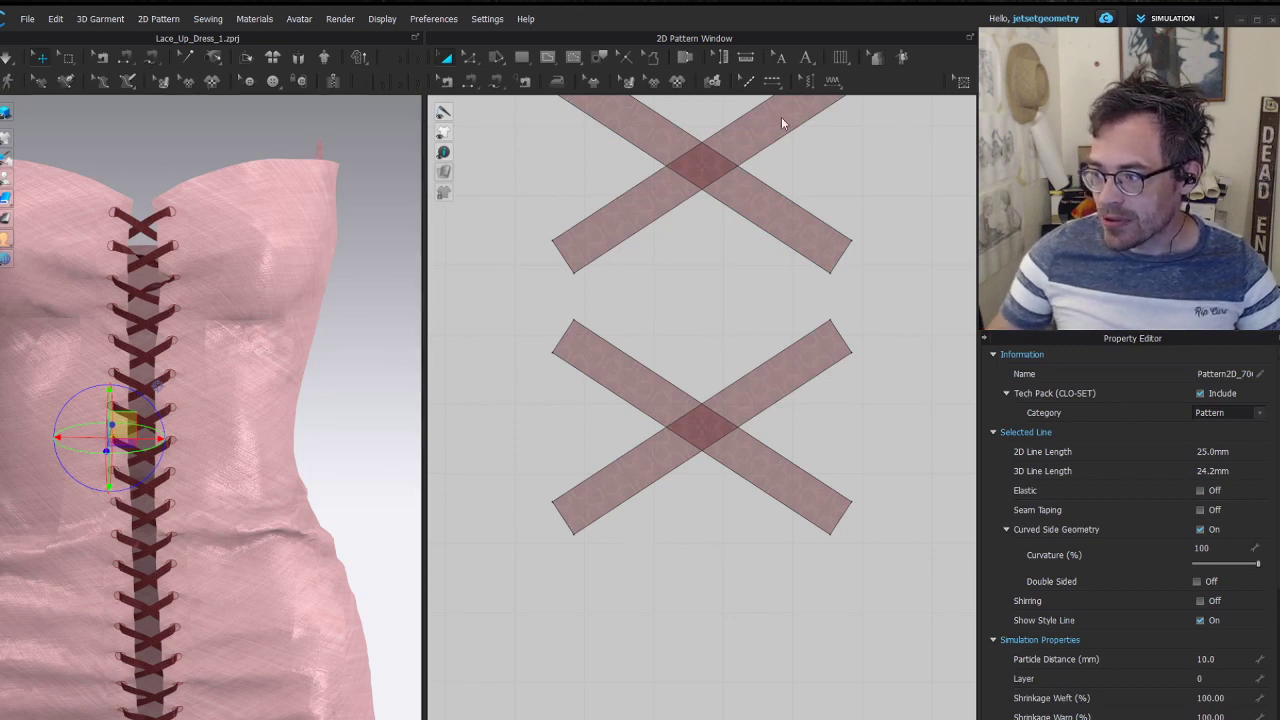
click(1040, 205)
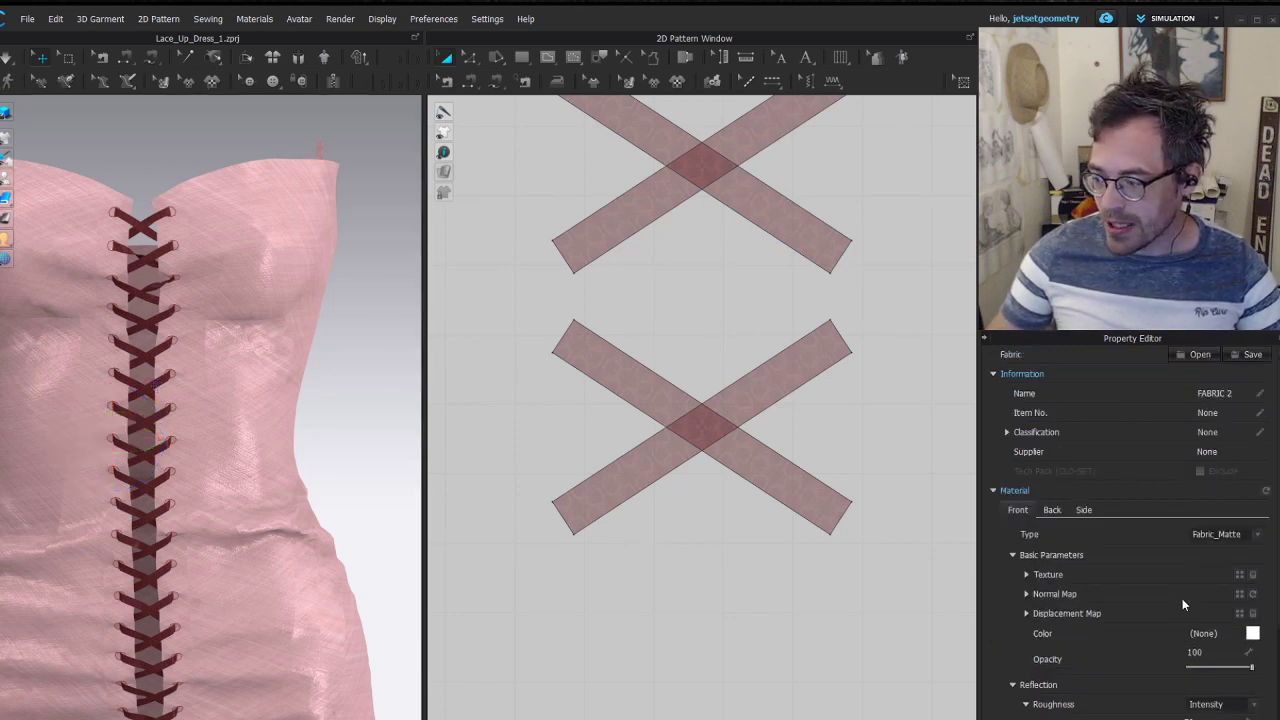
scroll(1183, 605, down, 2)
click(1210, 568)
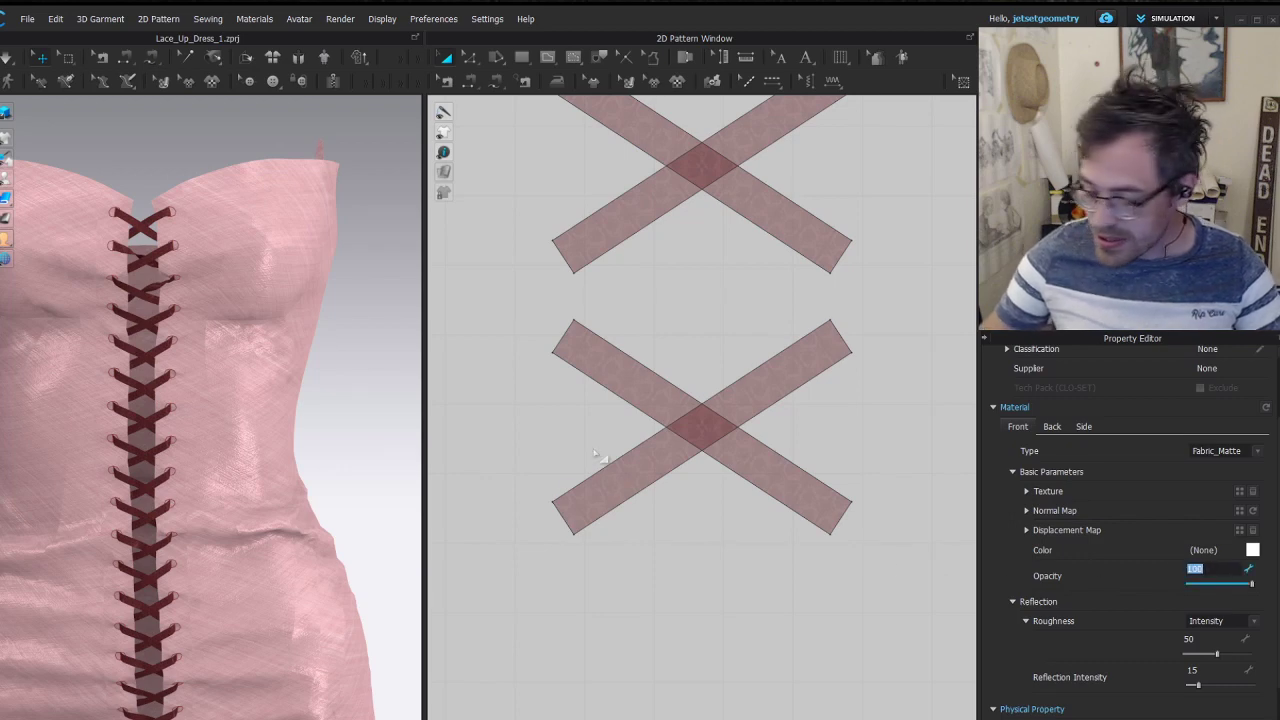
key(Return)
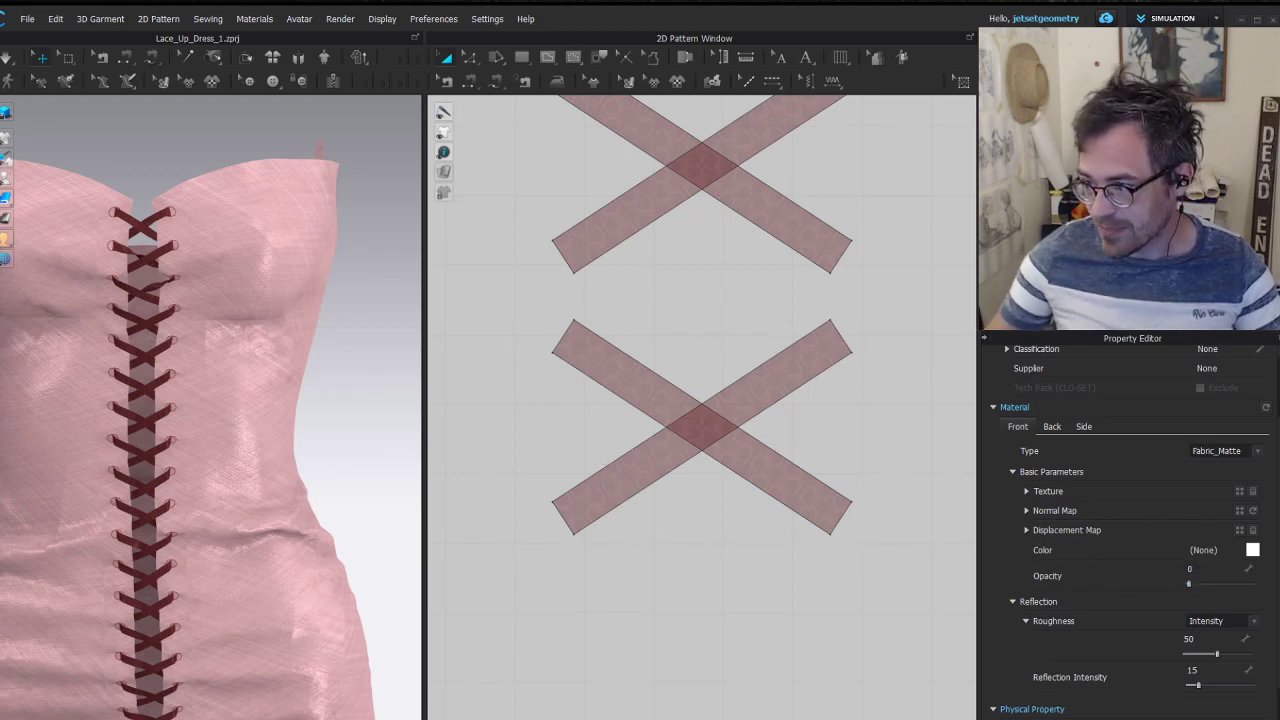
Select both columns of eyelet circles beside the lace strips and assign them the transparent FABRIC 2
scroll(812, 545, down, 8)
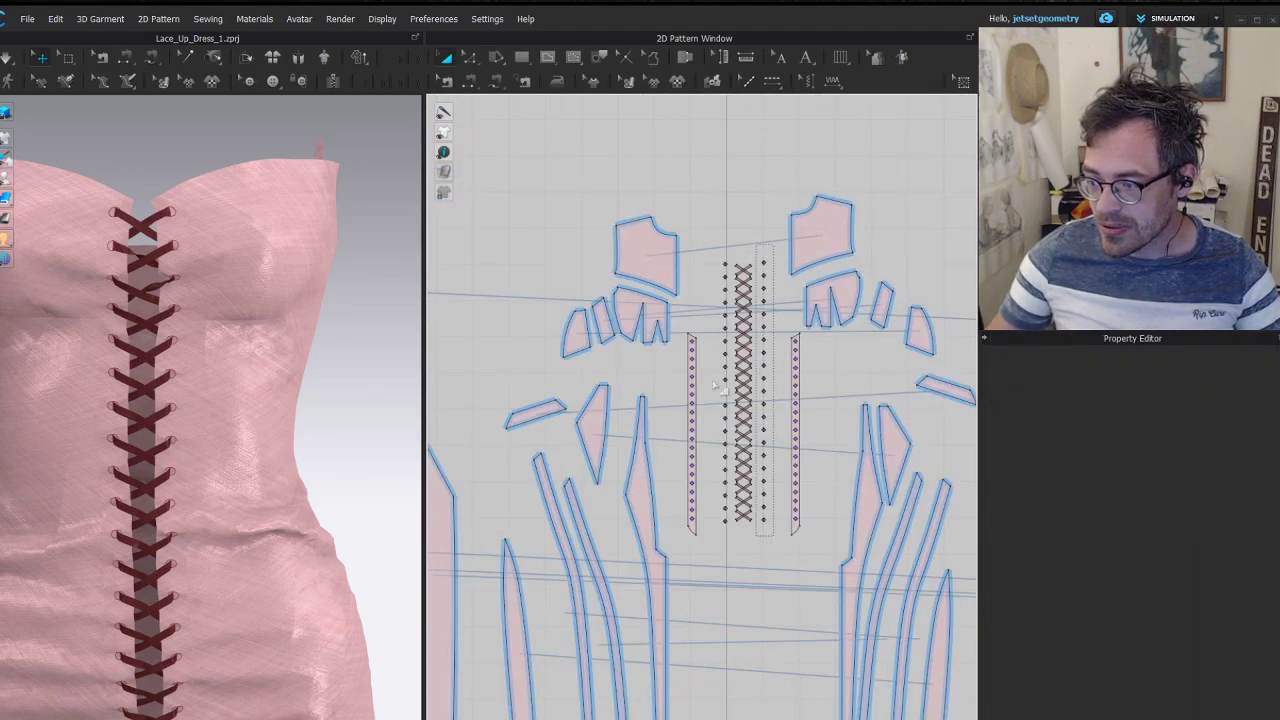
click(765, 532)
drag(738, 528, 740, 555)
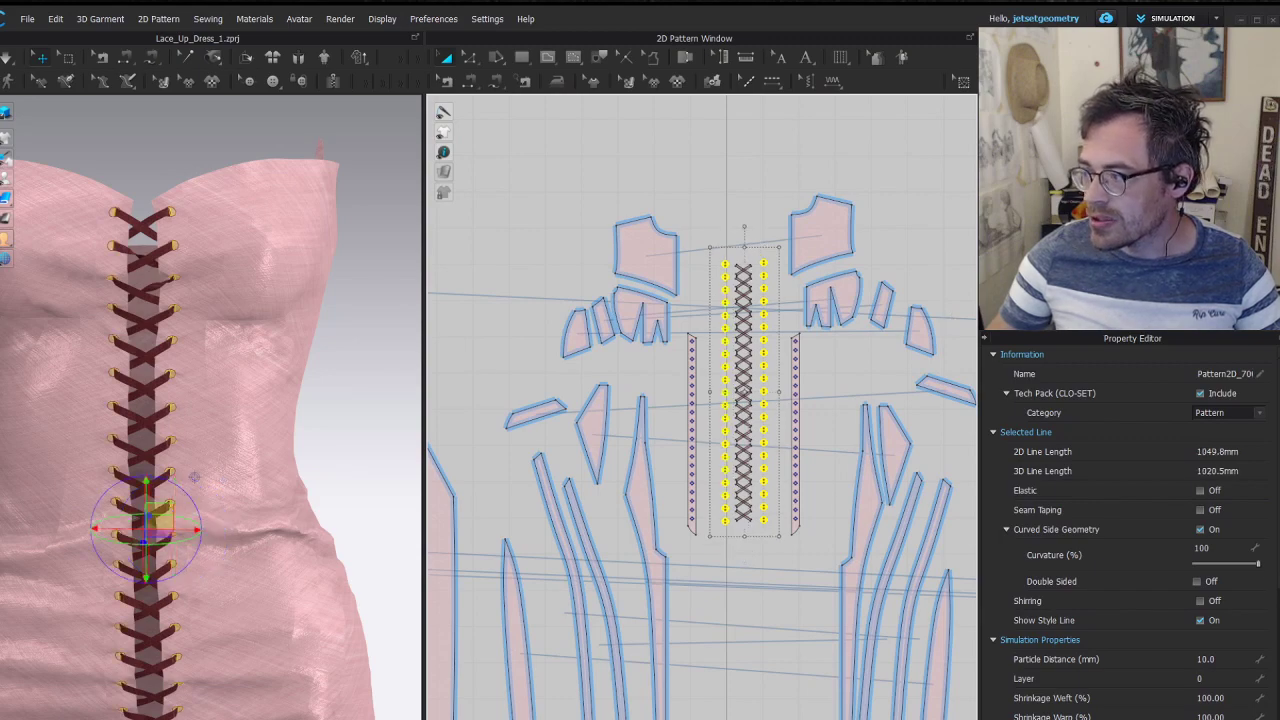
scroll(220, 480, up, 6)
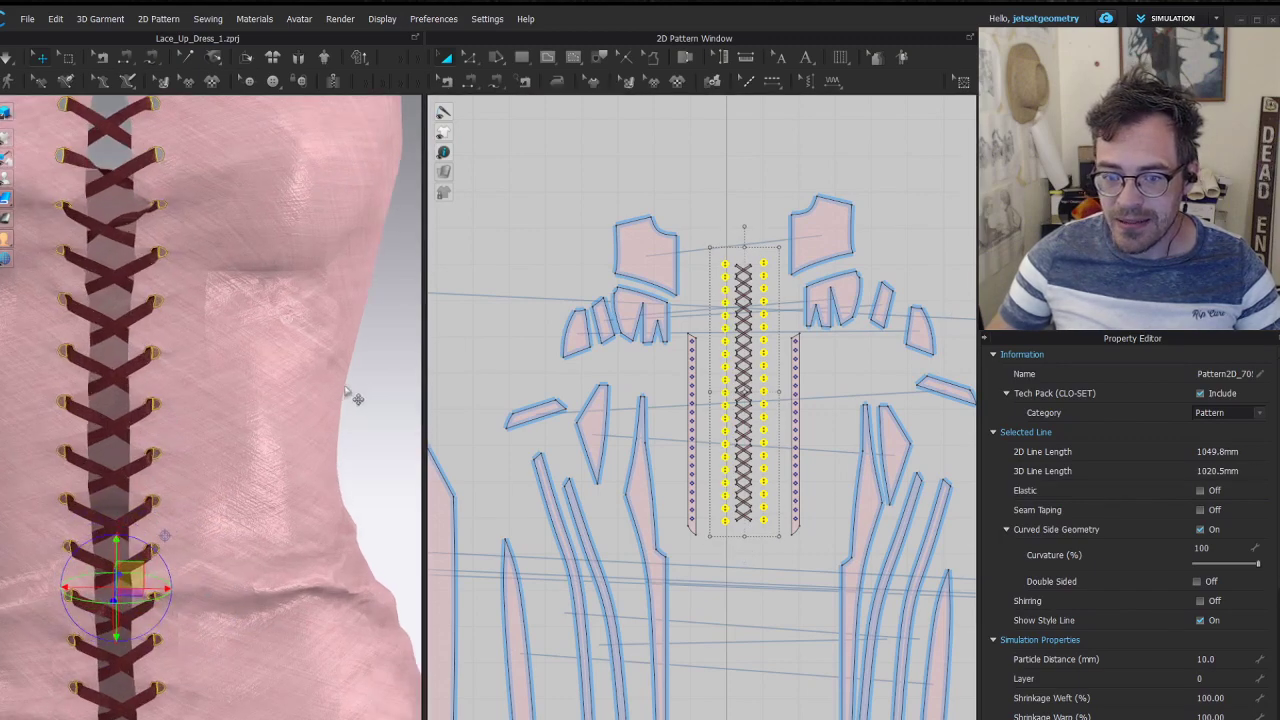
middle_drag(135, 532, 90, 412)
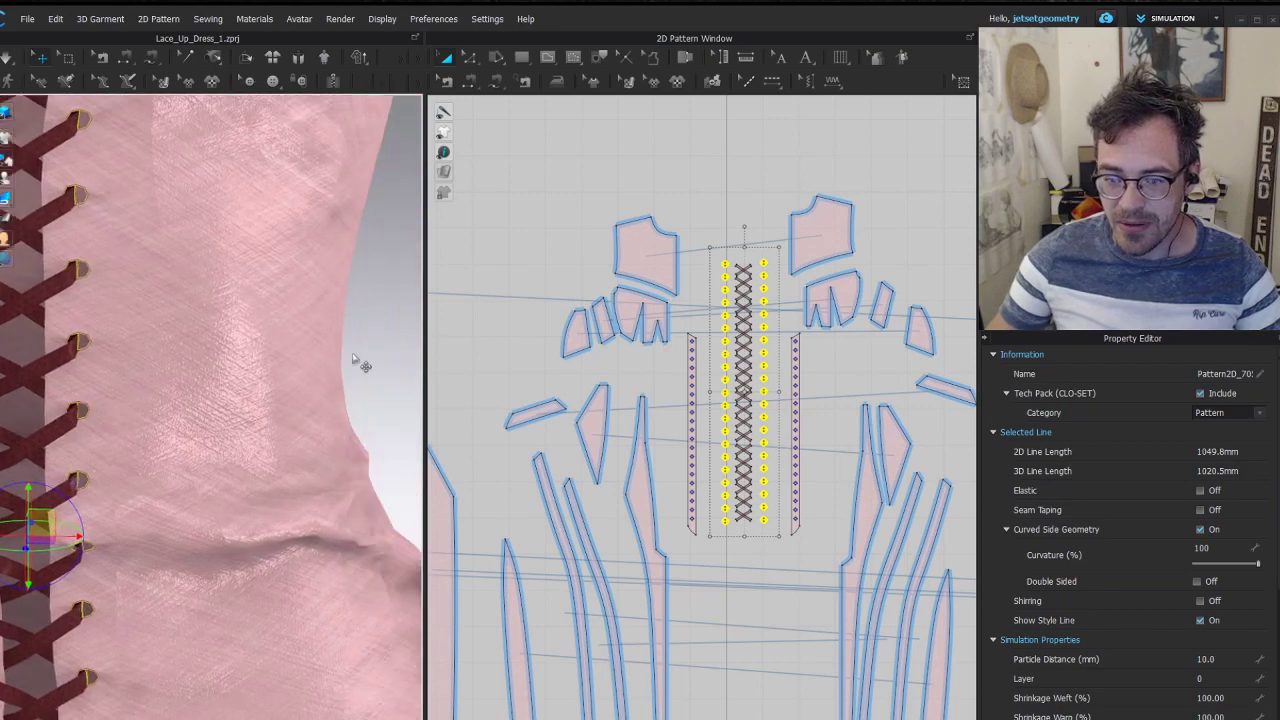
click(353, 354)
middle_drag(110, 282, 218, 487)
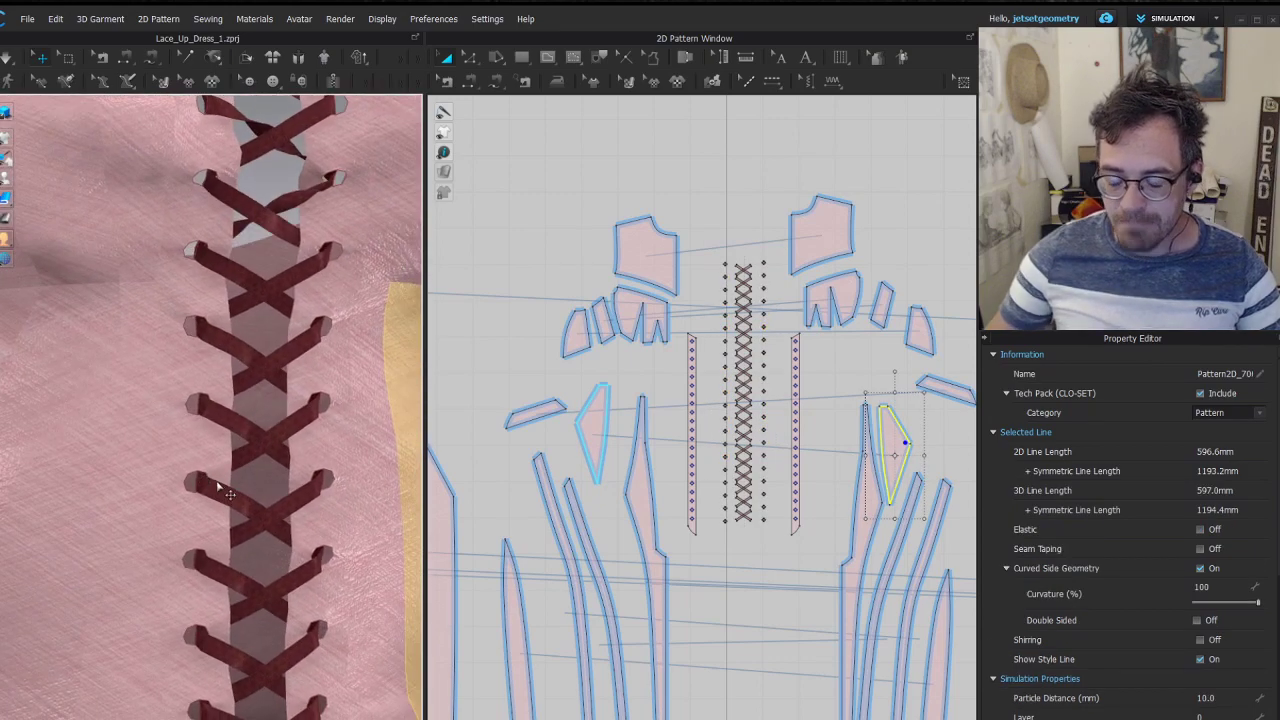
Set the physical property preset of the eyelet circles' FABRIC 2 to Trim_Full_Grain_Leather and clear the selection
click(216, 480)
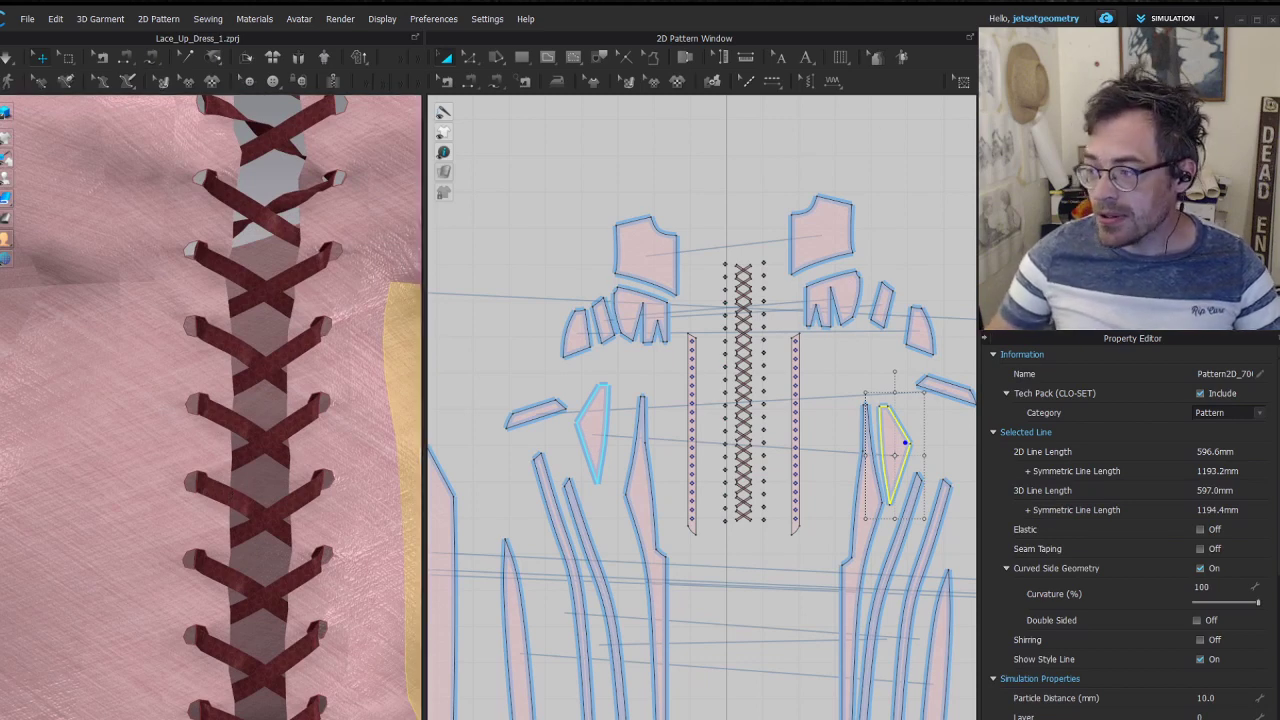
scroll(1085, 599, down, 1)
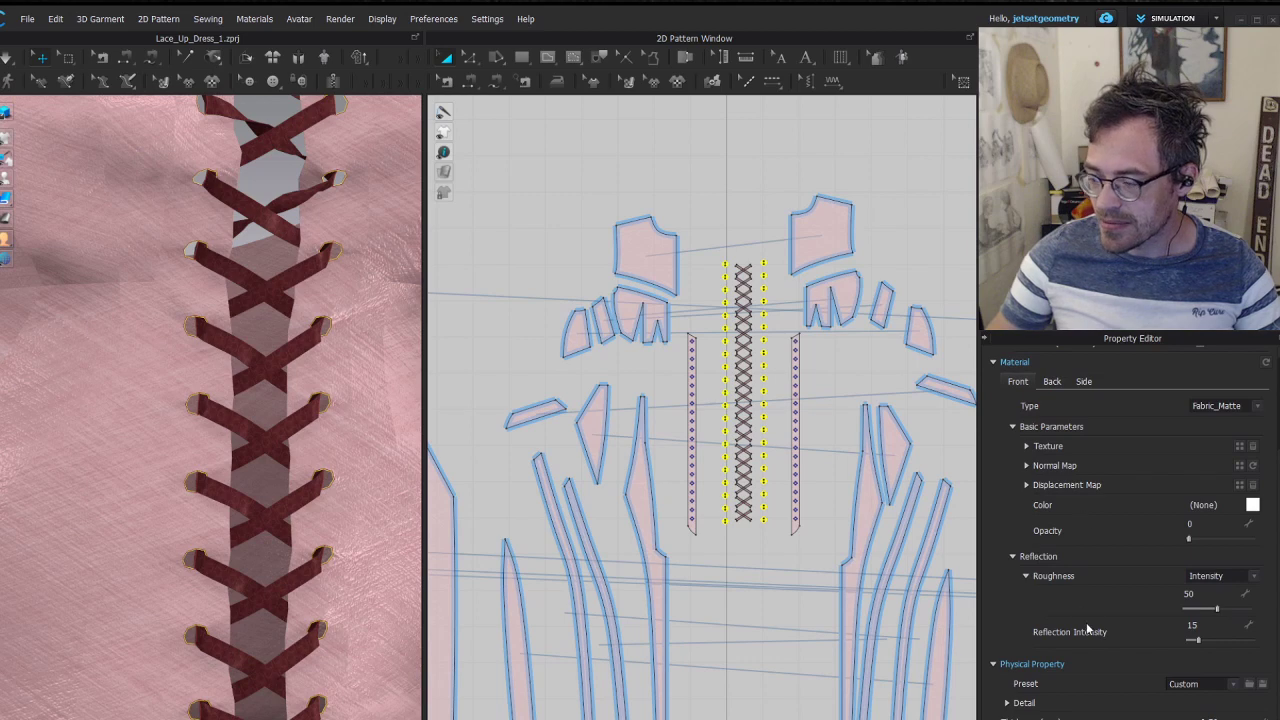
click(1193, 686)
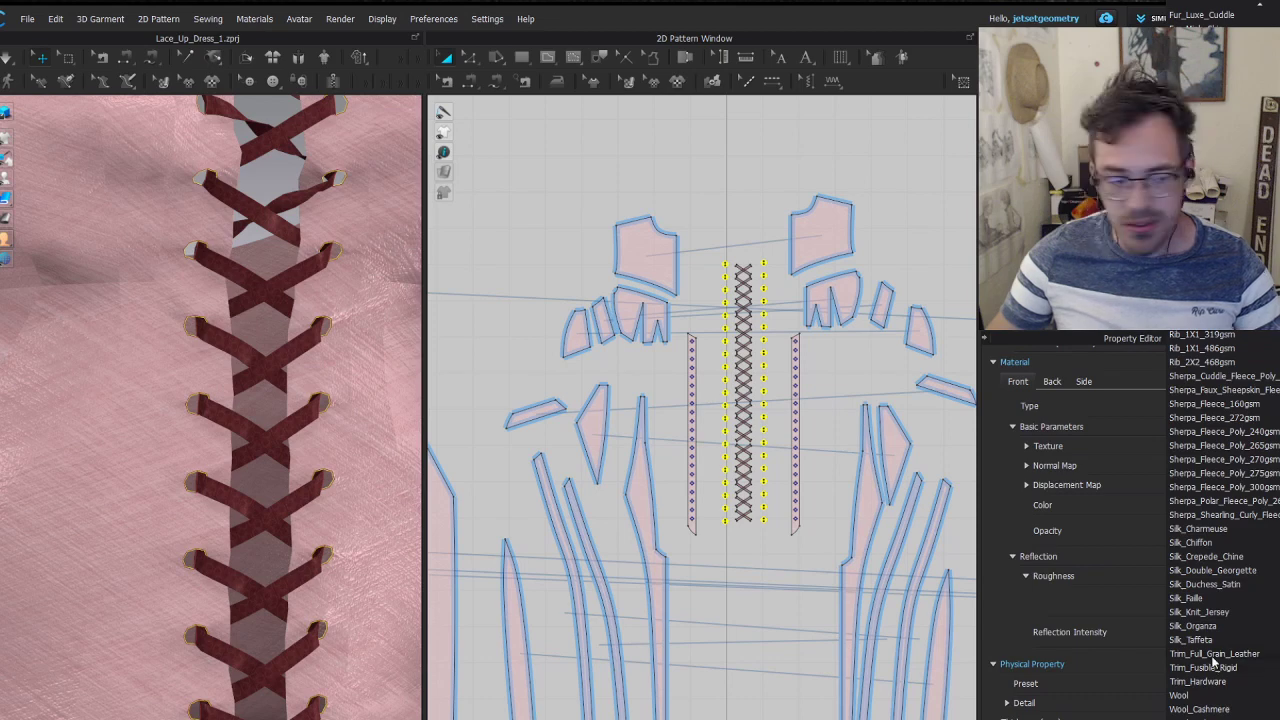
click(1213, 655)
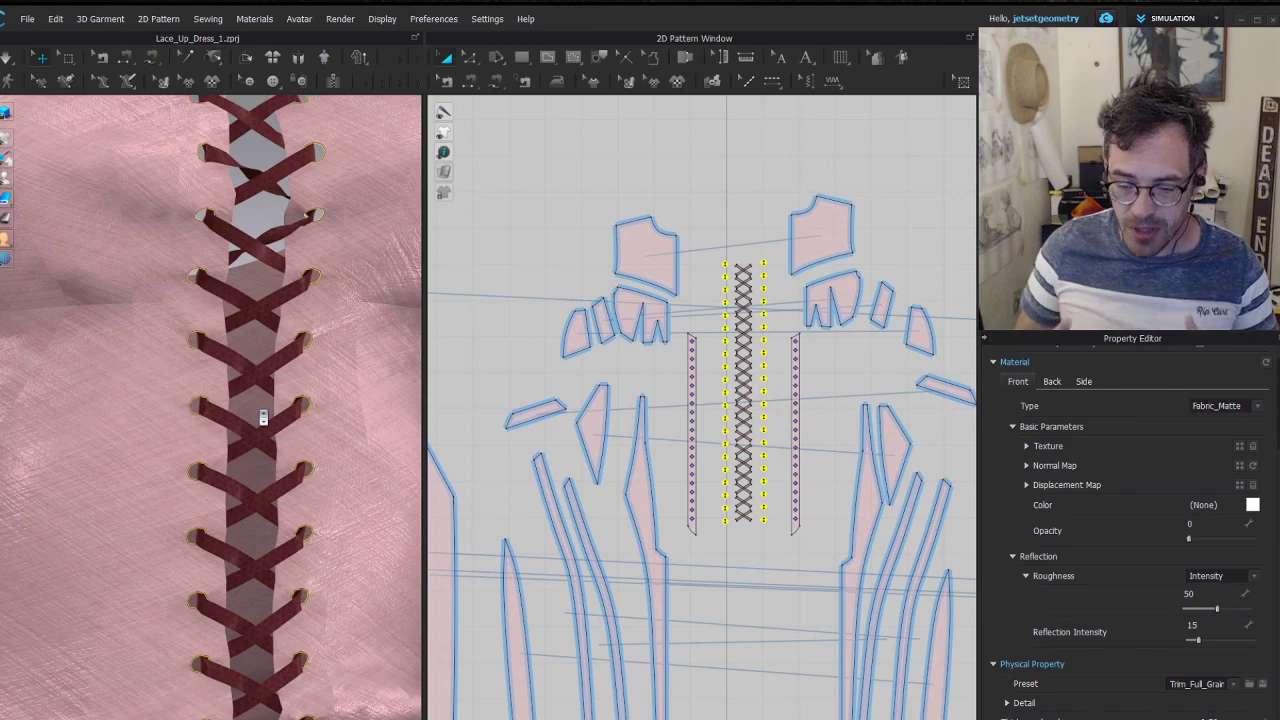
click(605, 155)
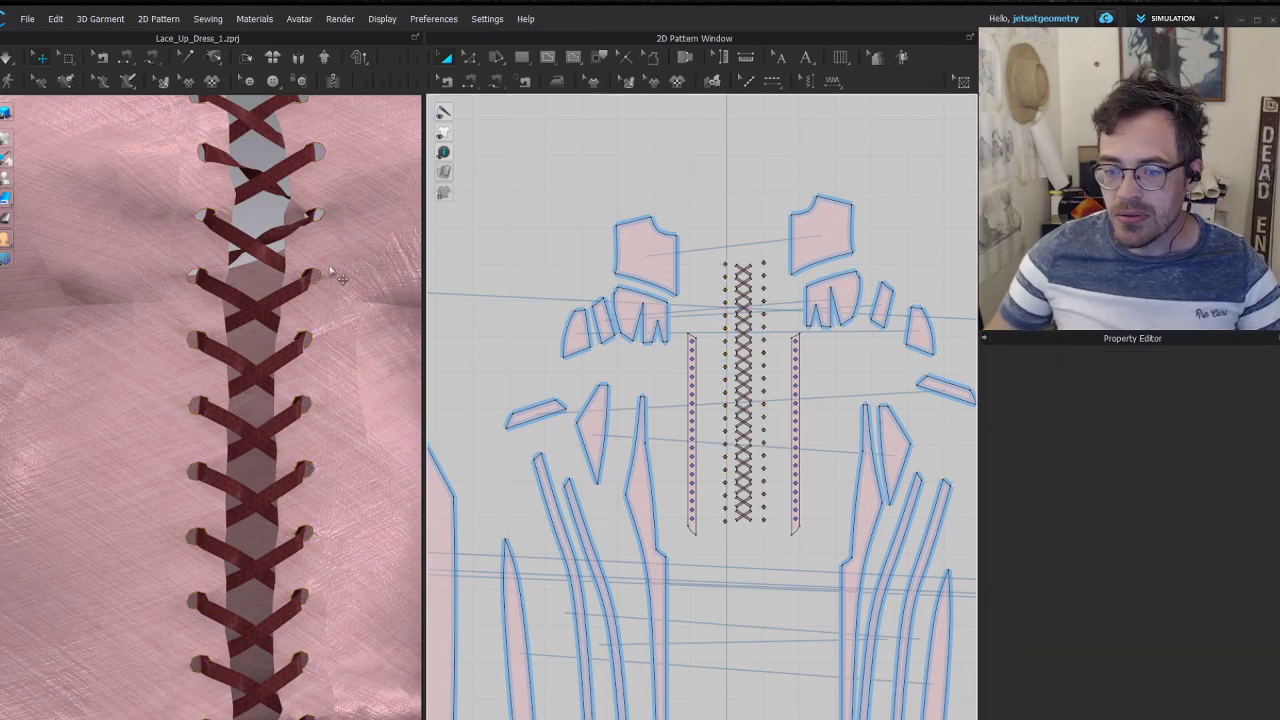
Simulate the dress and tug the front panels on both sides of the lacing outward
scroll(312, 260, down, 3)
right_drag(312, 392, 294, 403)
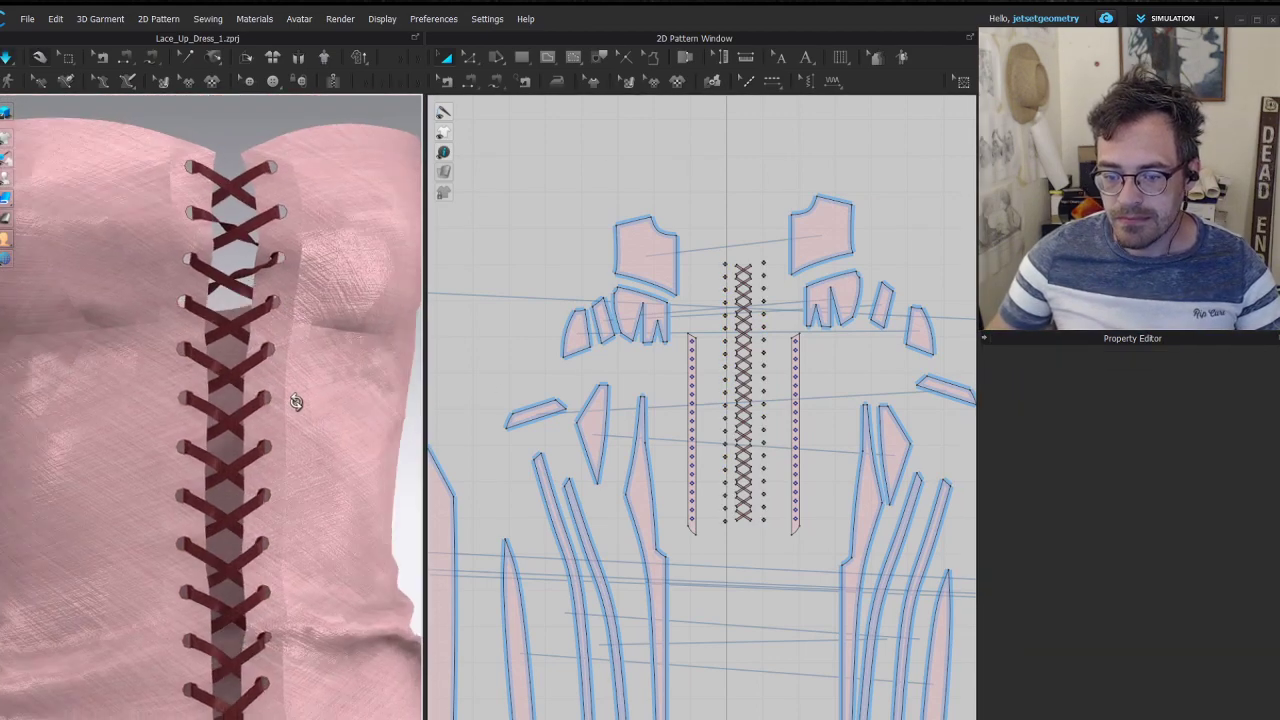
middle_drag(318, 425, 306, 369)
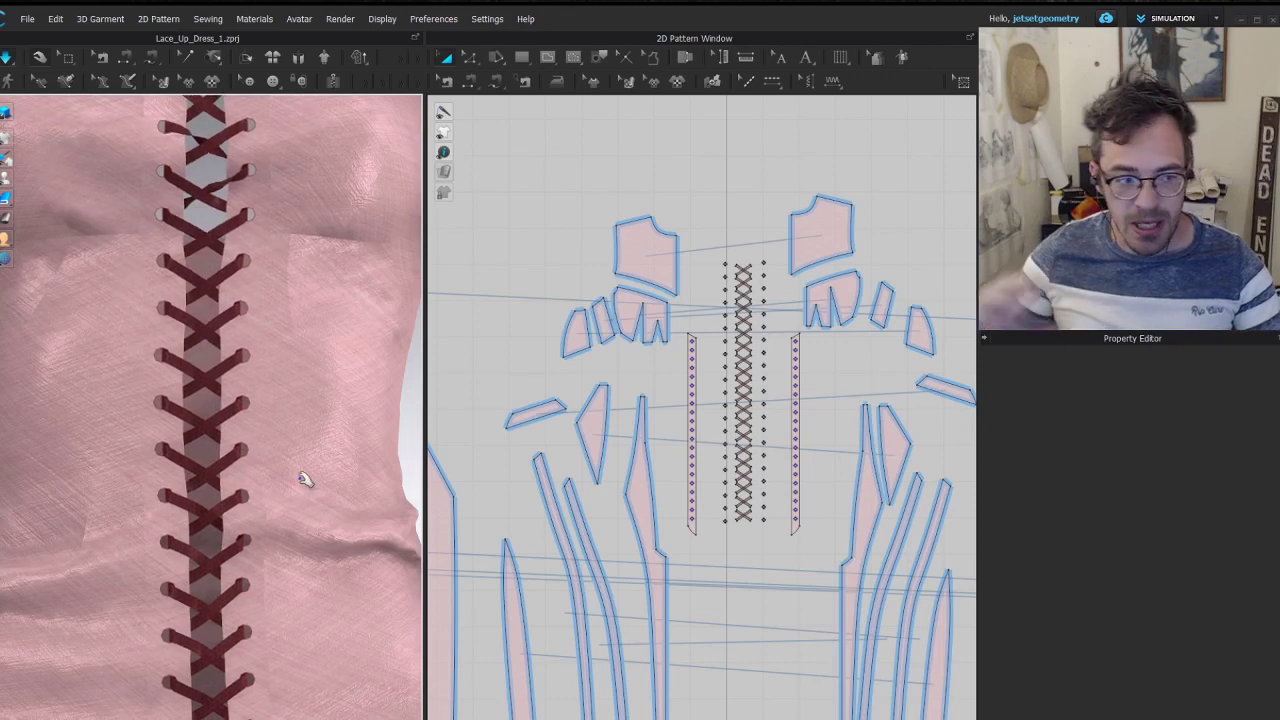
click(305, 395)
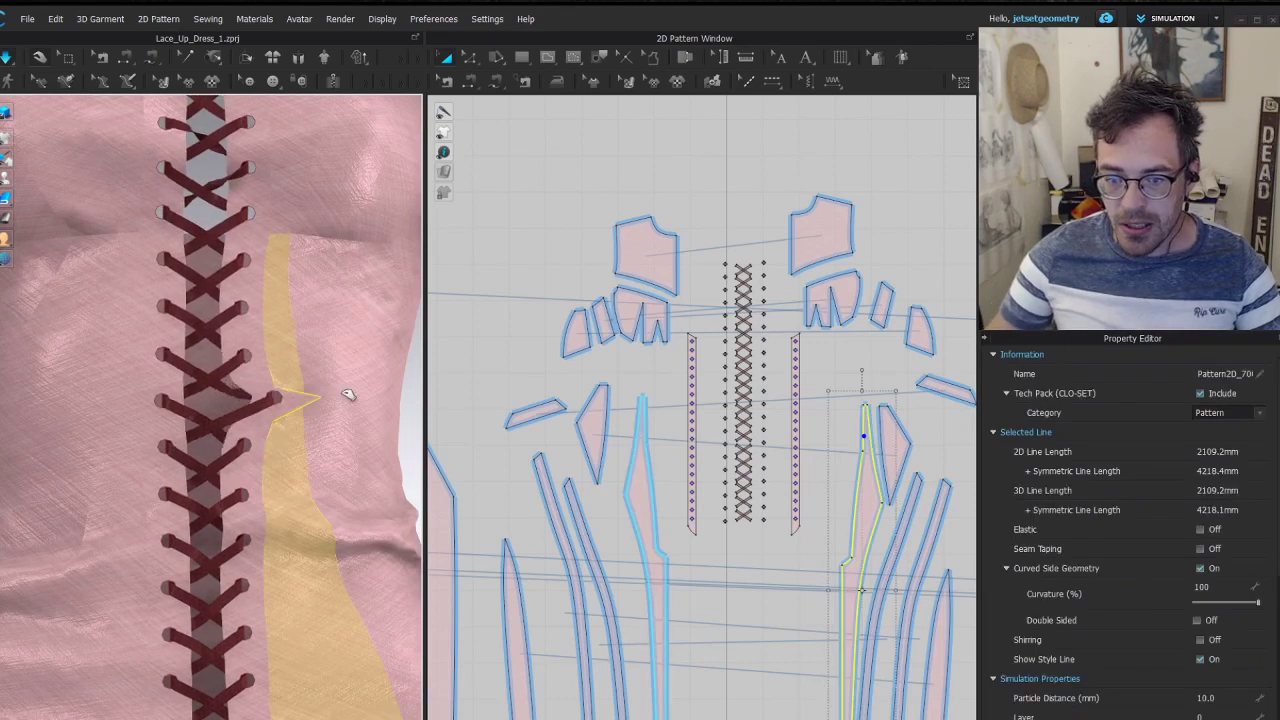
drag(110, 510, 14, 526)
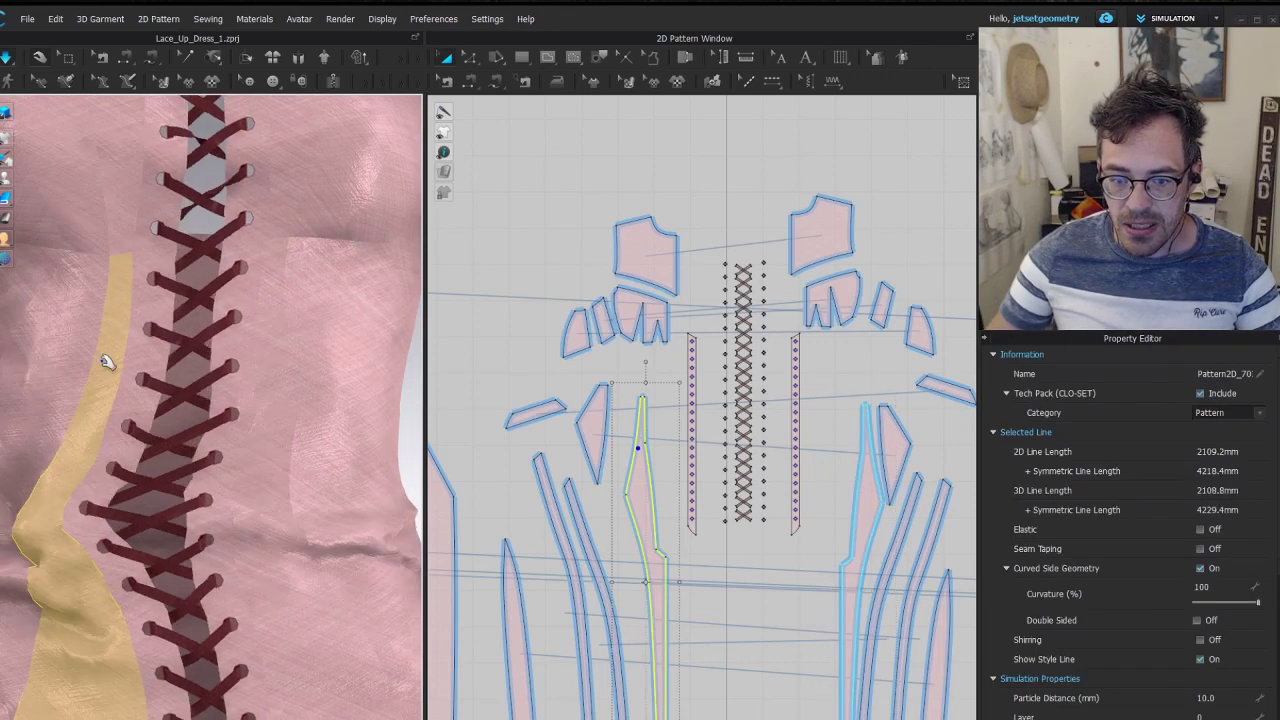
drag(106, 362, 8, 332)
scroll(235, 318, down, 3)
drag(275, 302, 326, 294)
click(284, 598)
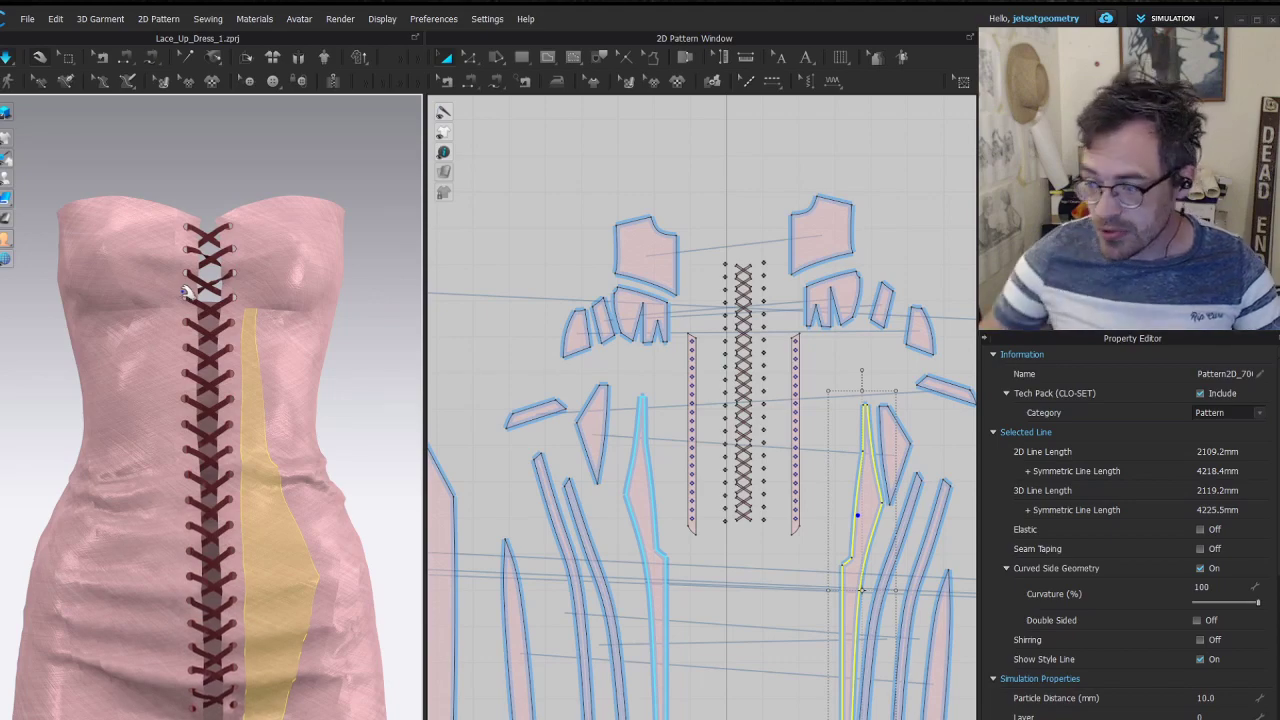
Change the default button's shape to an open ring so it can serve as an eyelet
scroll(760, 300, up, 5)
scroll(750, 290, up, 1)
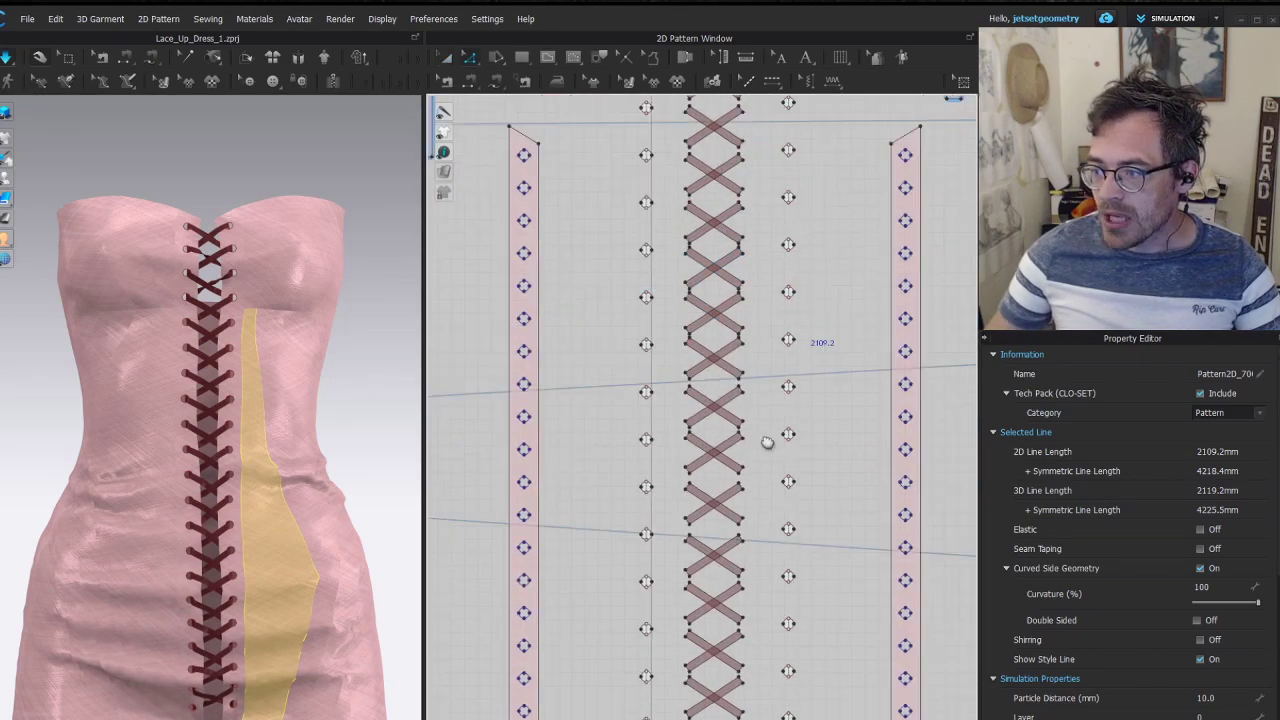
middle_drag(794, 316, 766, 442)
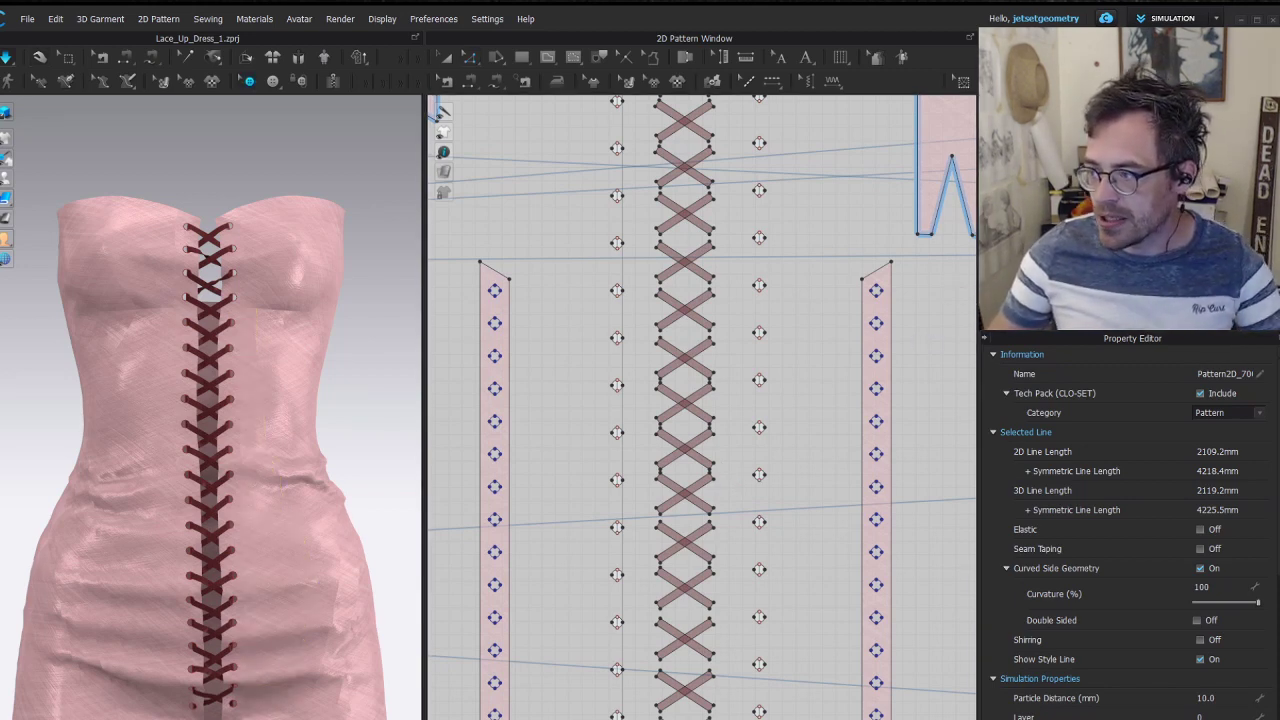
click(1100, 125)
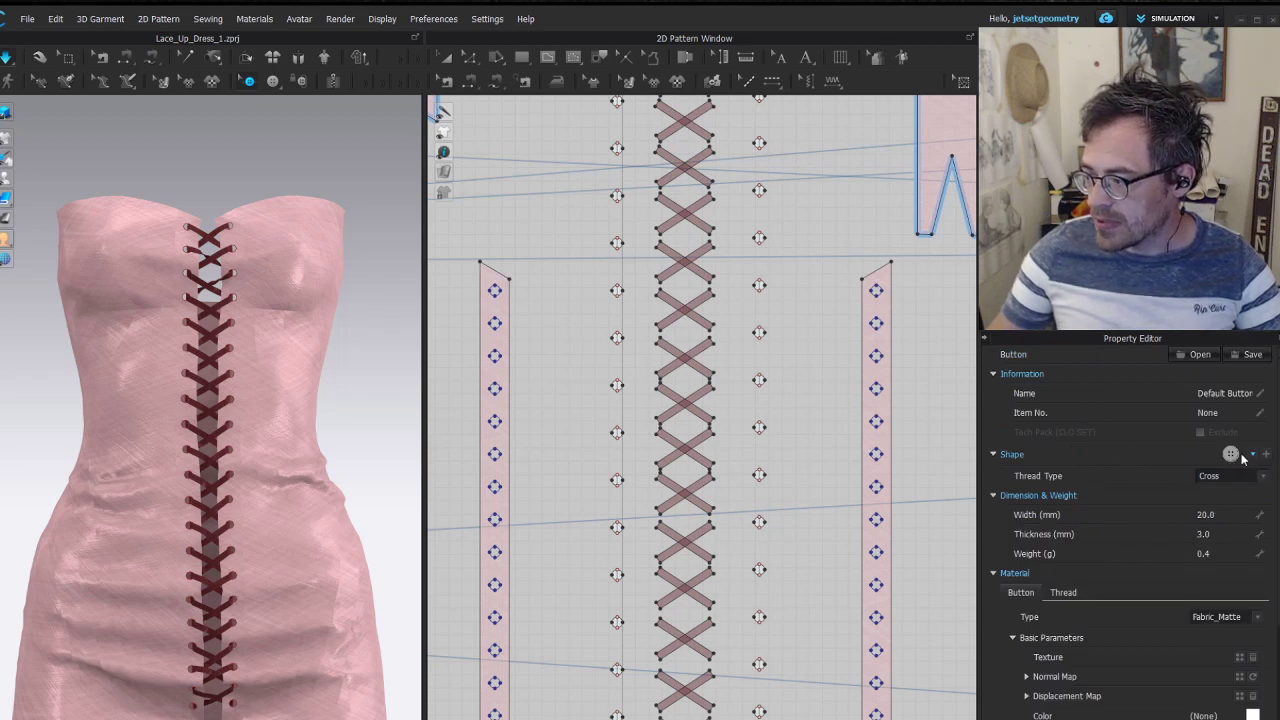
click(1261, 476)
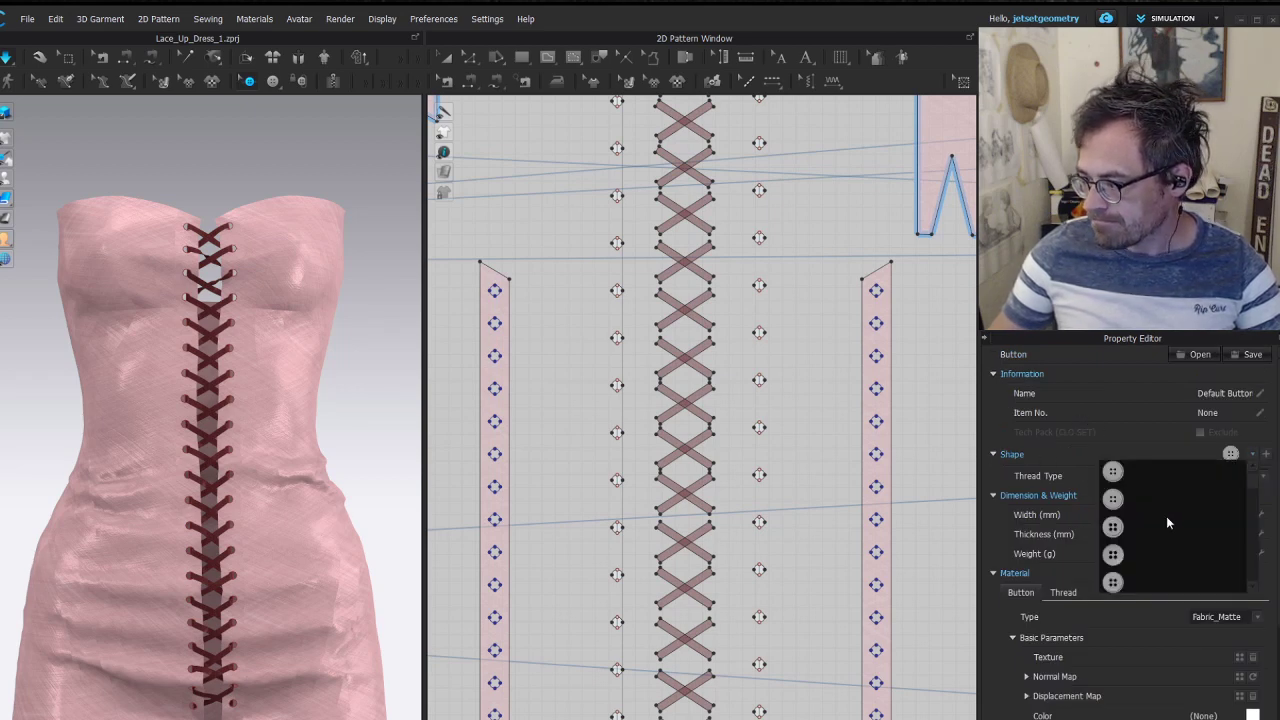
scroll(1133, 541, down, 5)
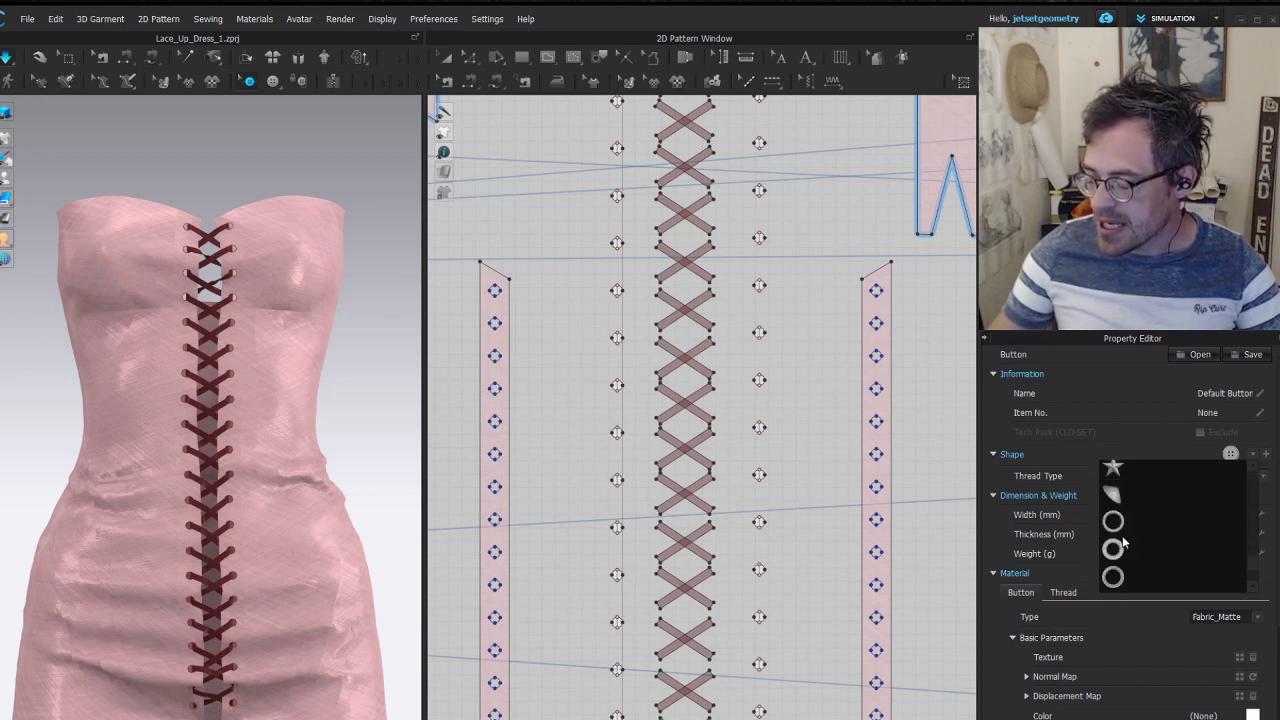
scroll(1125, 543, down, 2)
scroll(1135, 537, up, 2)
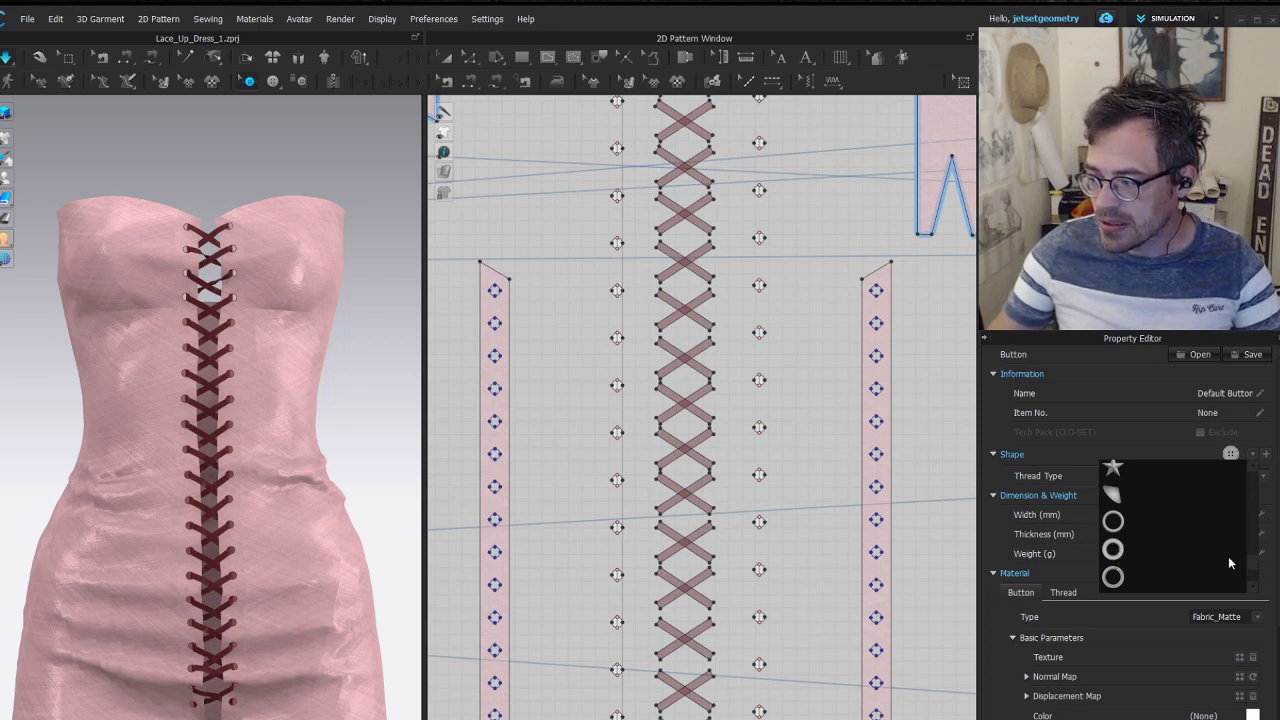
click(1145, 521)
Place a ring button at the centre of the uppermost eyelet circle in the column left of the lace strips
scroll(560, 300, down, 4)
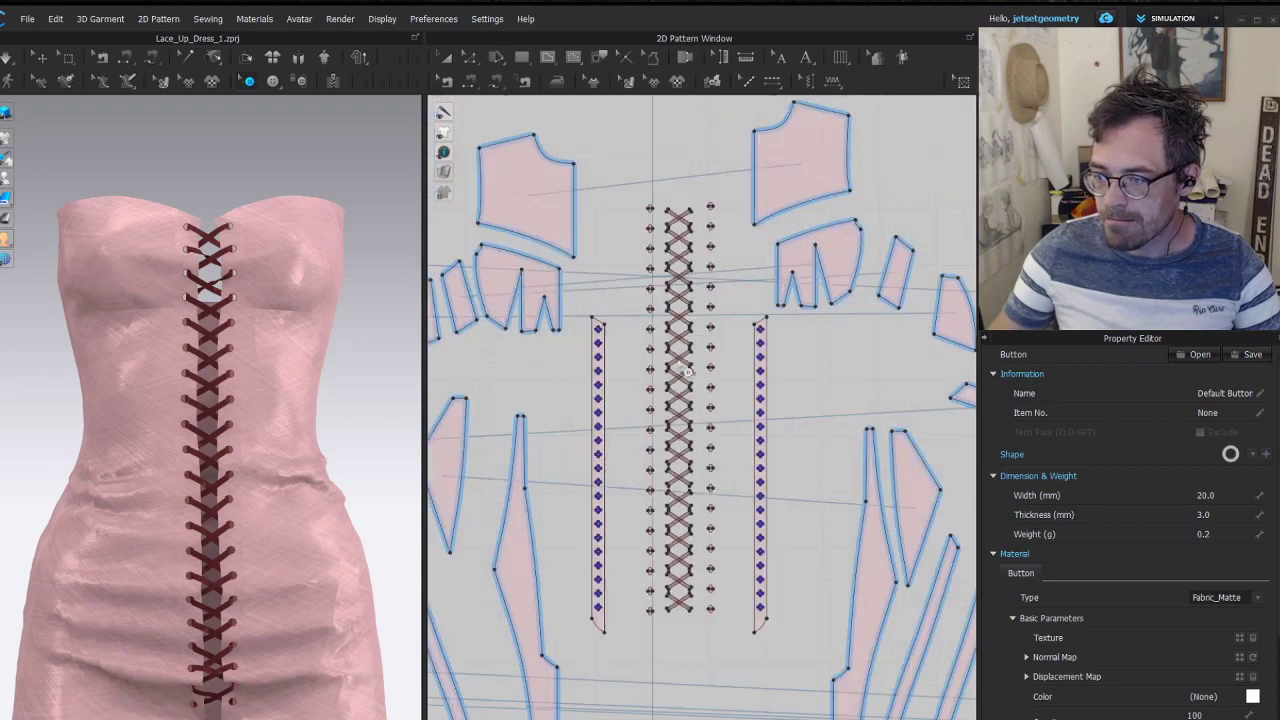
scroll(653, 615, up, 8)
middle_drag(648, 608, 669, 235)
click(271, 82)
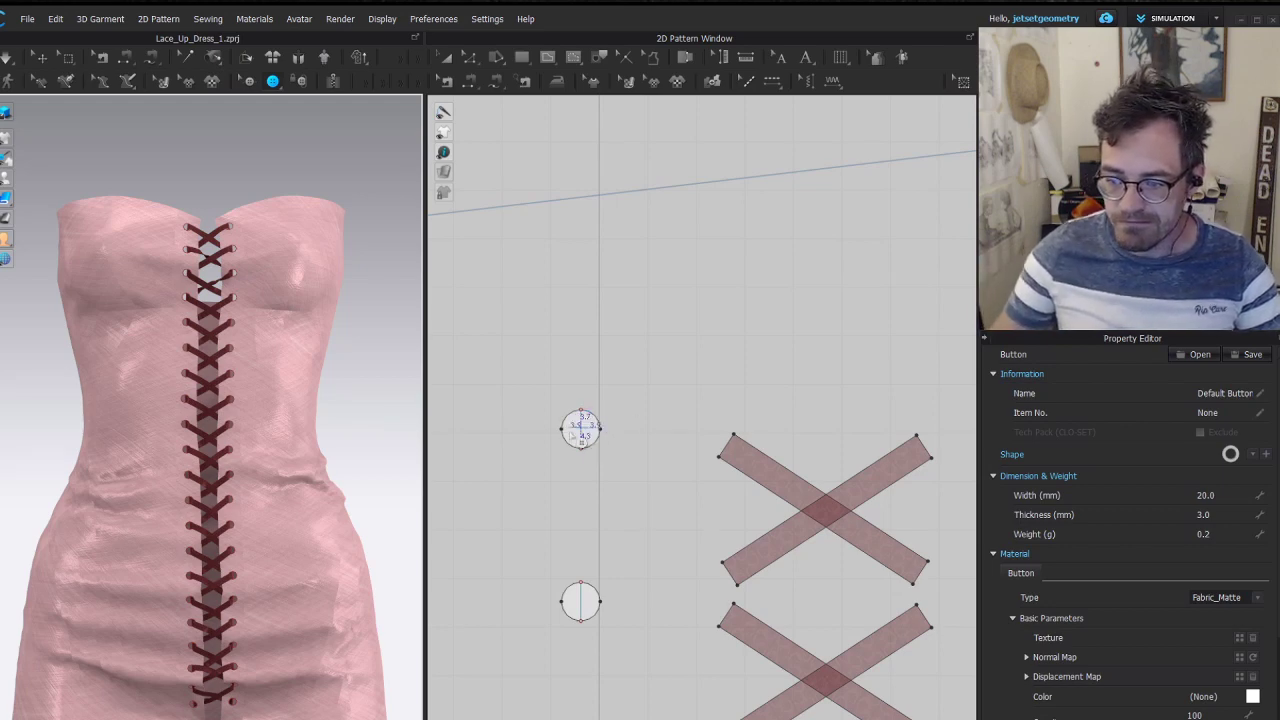
scroll(588, 441, up, 2)
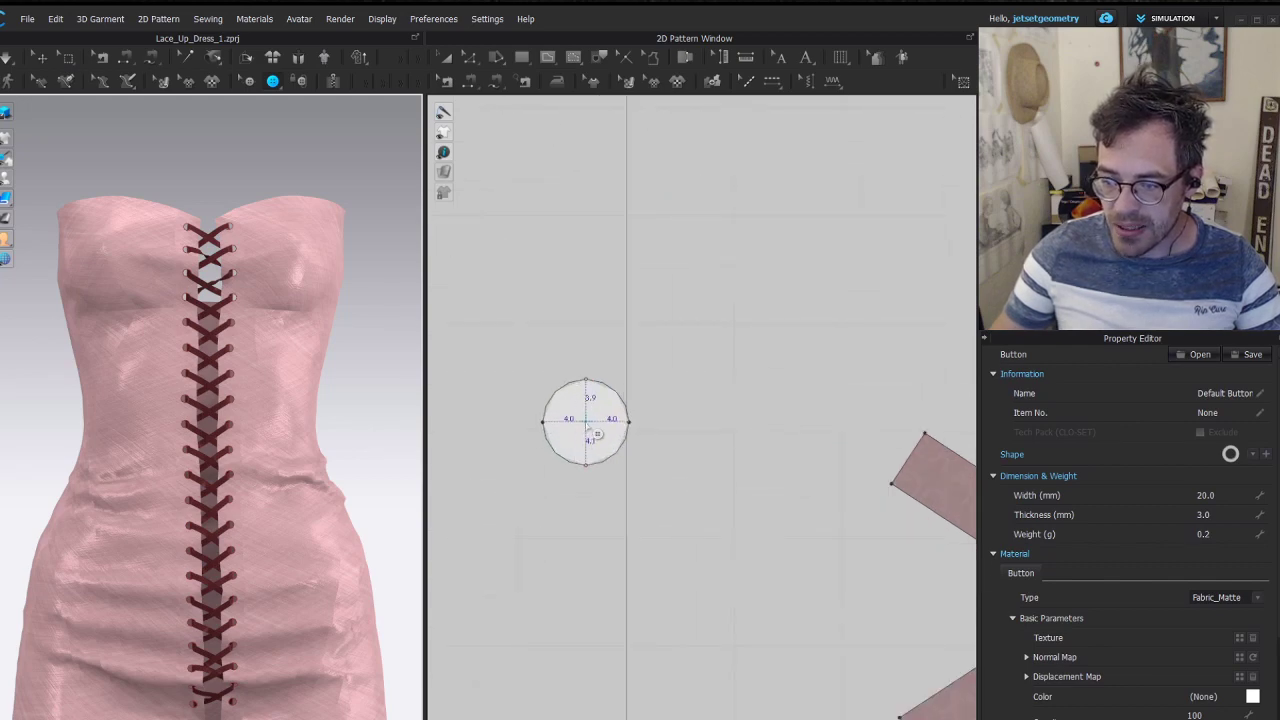
click(586, 421)
scroll(251, 250, up, 2)
middle_drag(254, 210, 279, 460)
scroll(228, 370, up, 5)
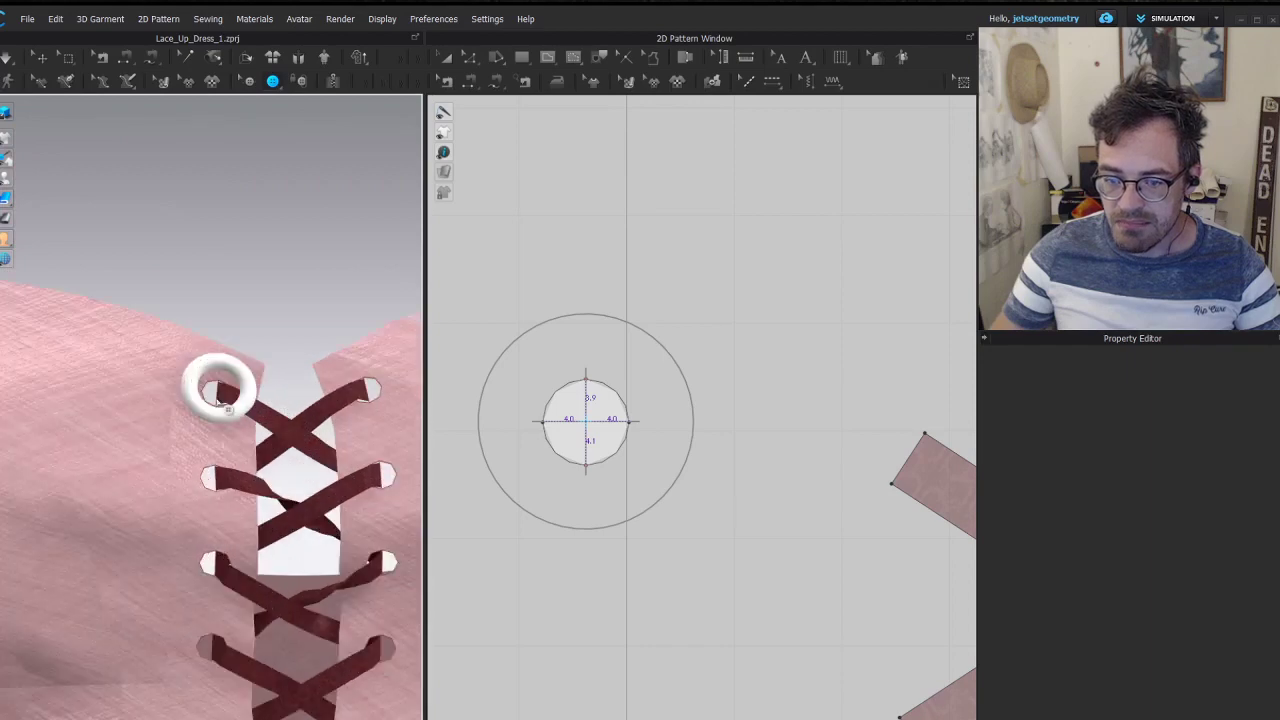
Set the default ring button's width to 10 mm and its material type to Metal
right_drag(252, 446, 290, 458)
click(1040, 130)
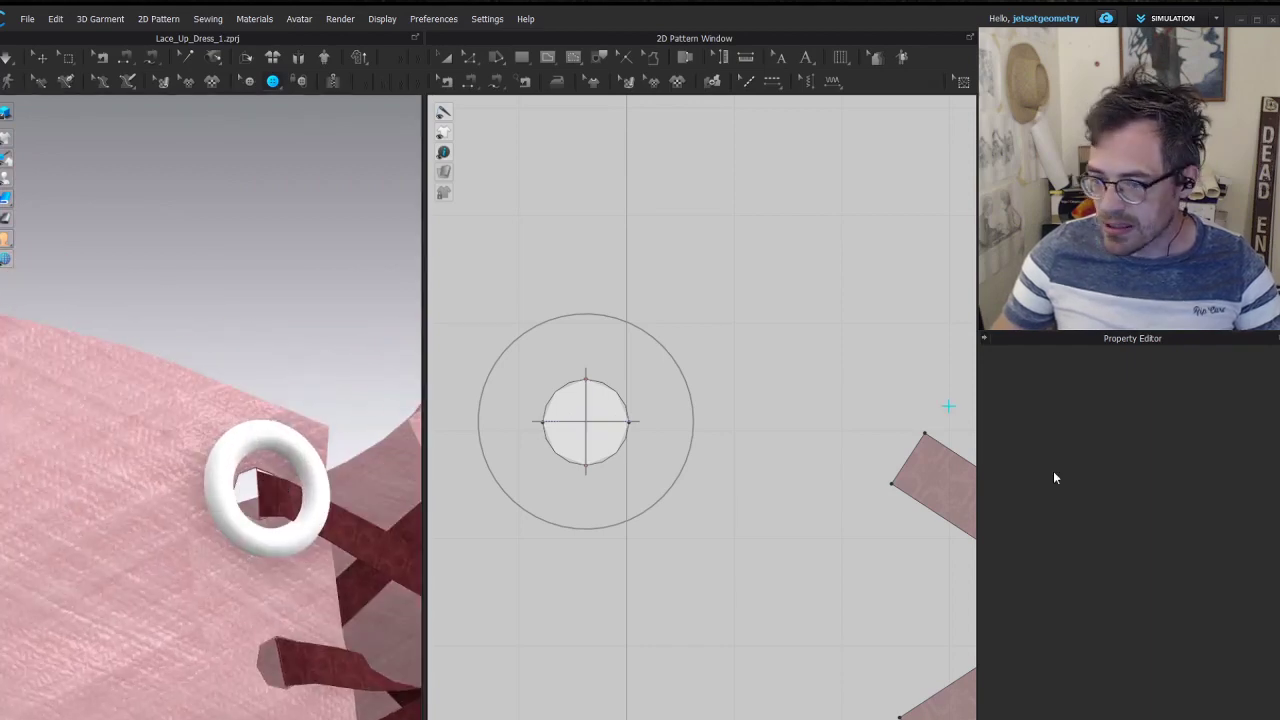
click(1233, 514)
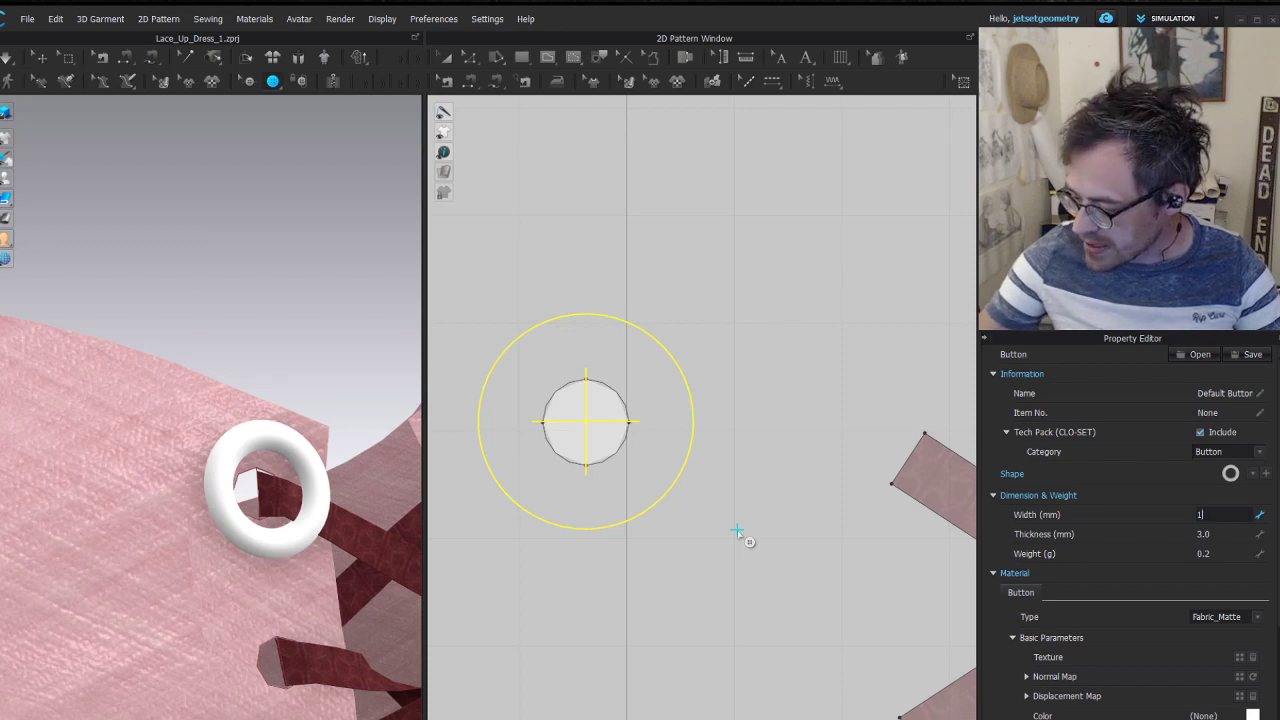
text(10)
key(Return)
right_drag(299, 534, 256, 568)
middle_drag(270, 479, 190, 510)
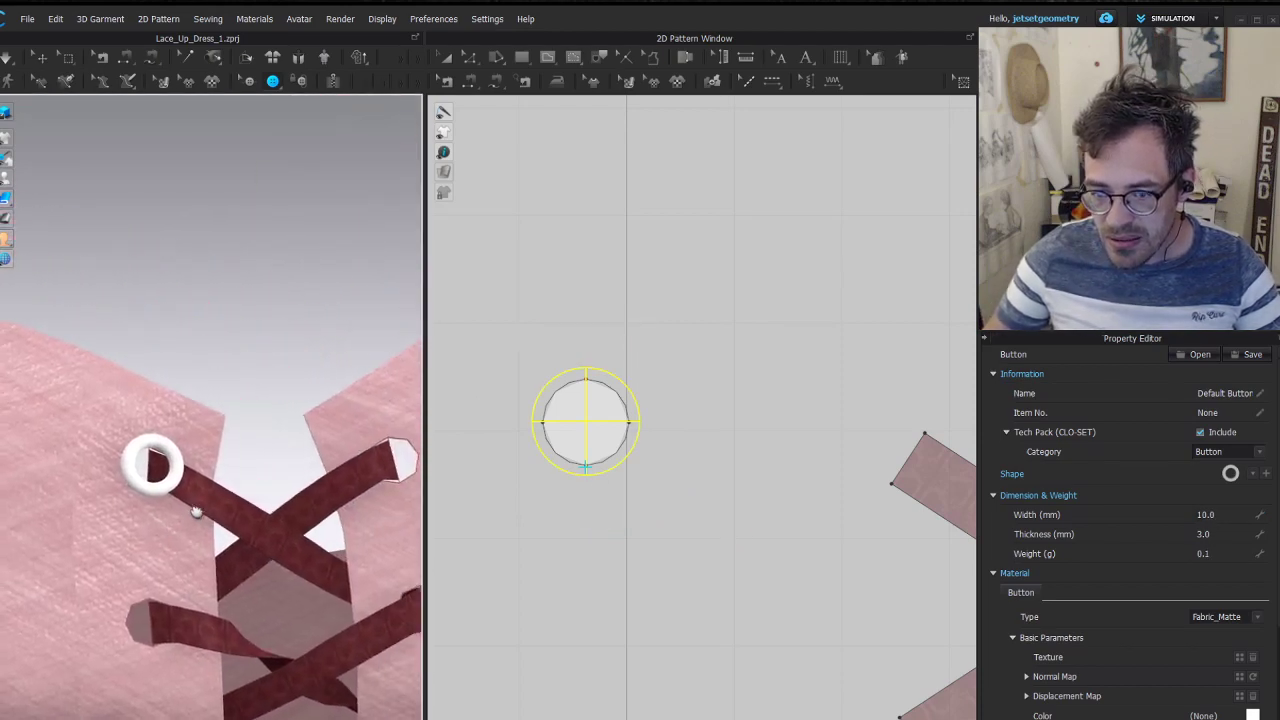
right_drag(190, 510, 227, 441)
click(1230, 617)
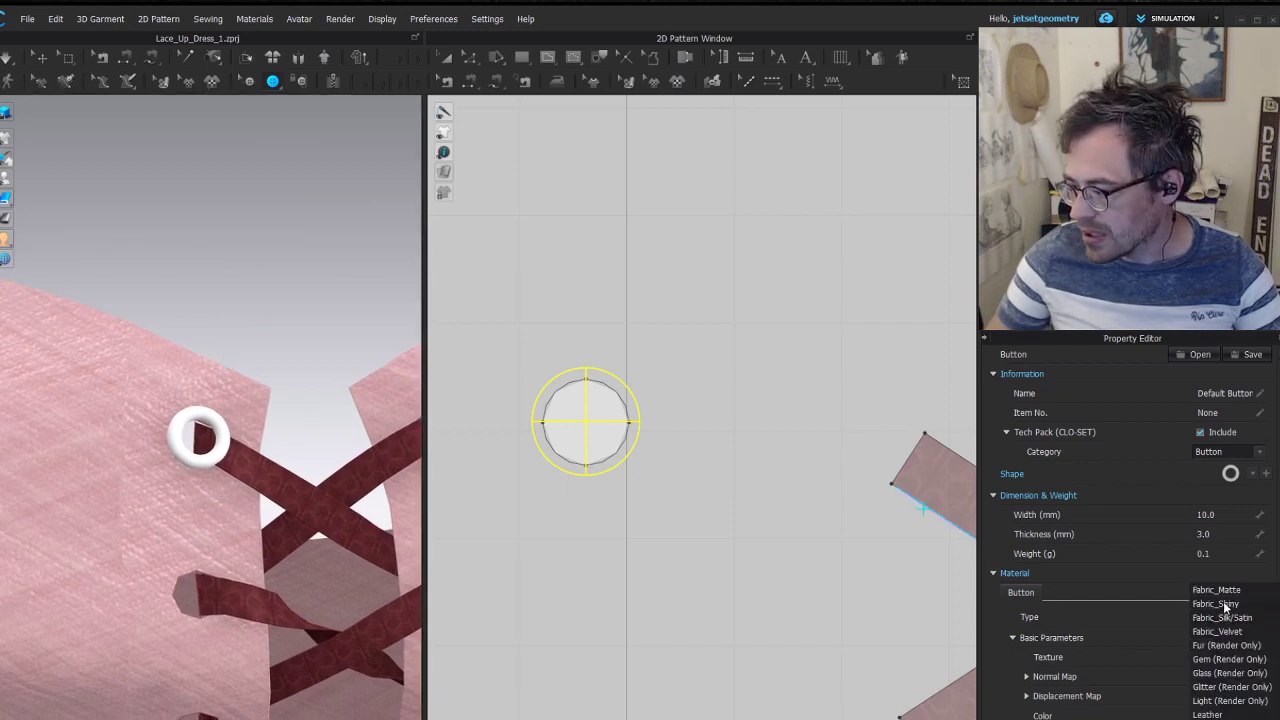
click(1208, 719)
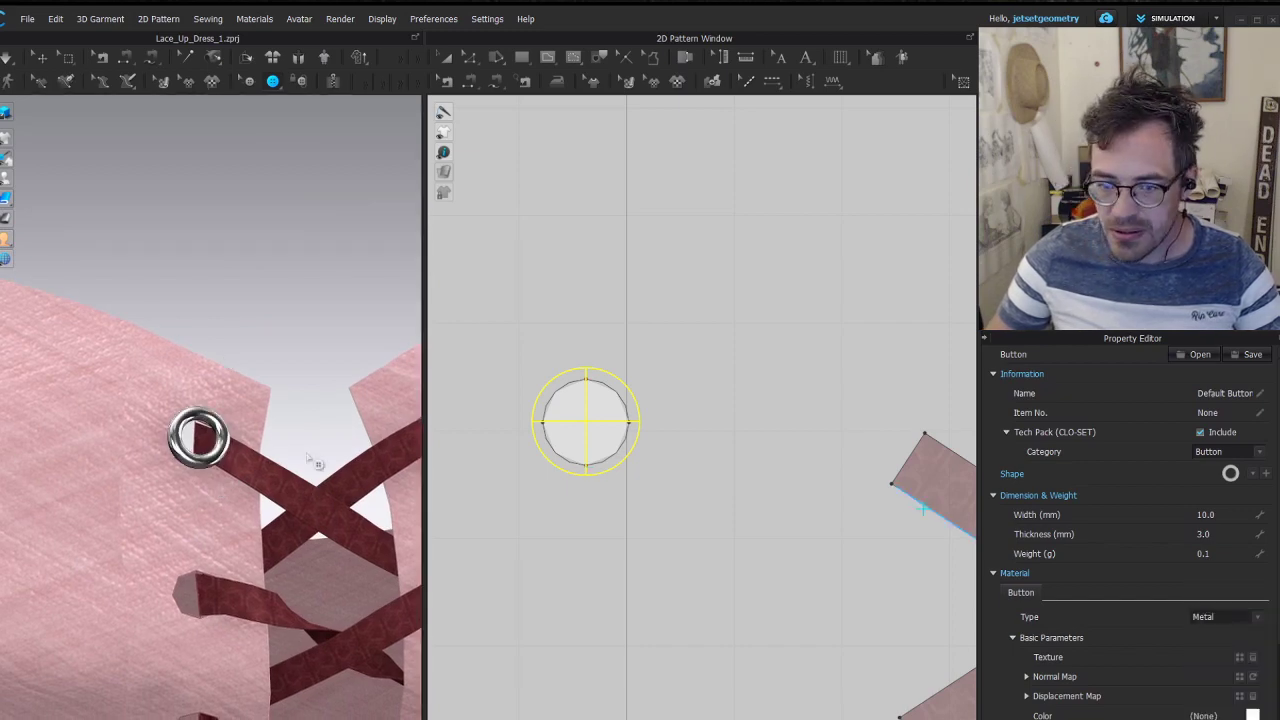
Set the width of the metal ring button to 11 mm
right_drag(277, 429, 190, 398)
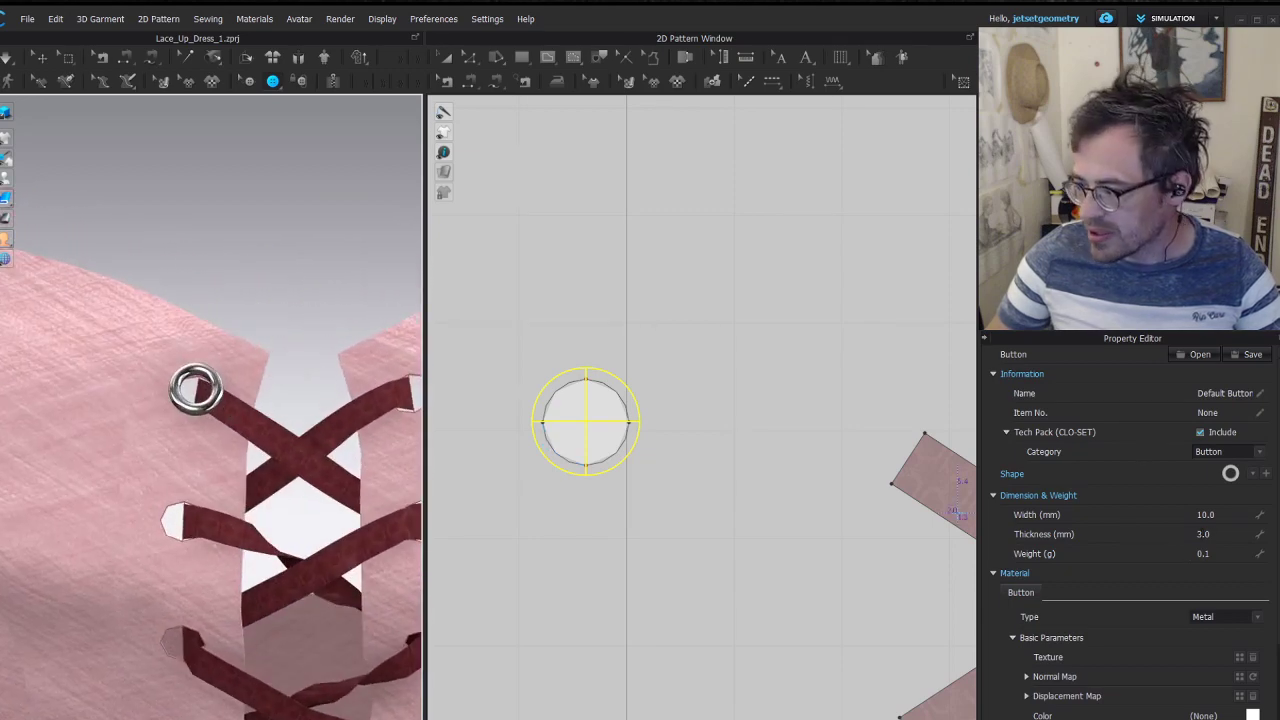
click(1226, 515)
text(11)
key(Return)
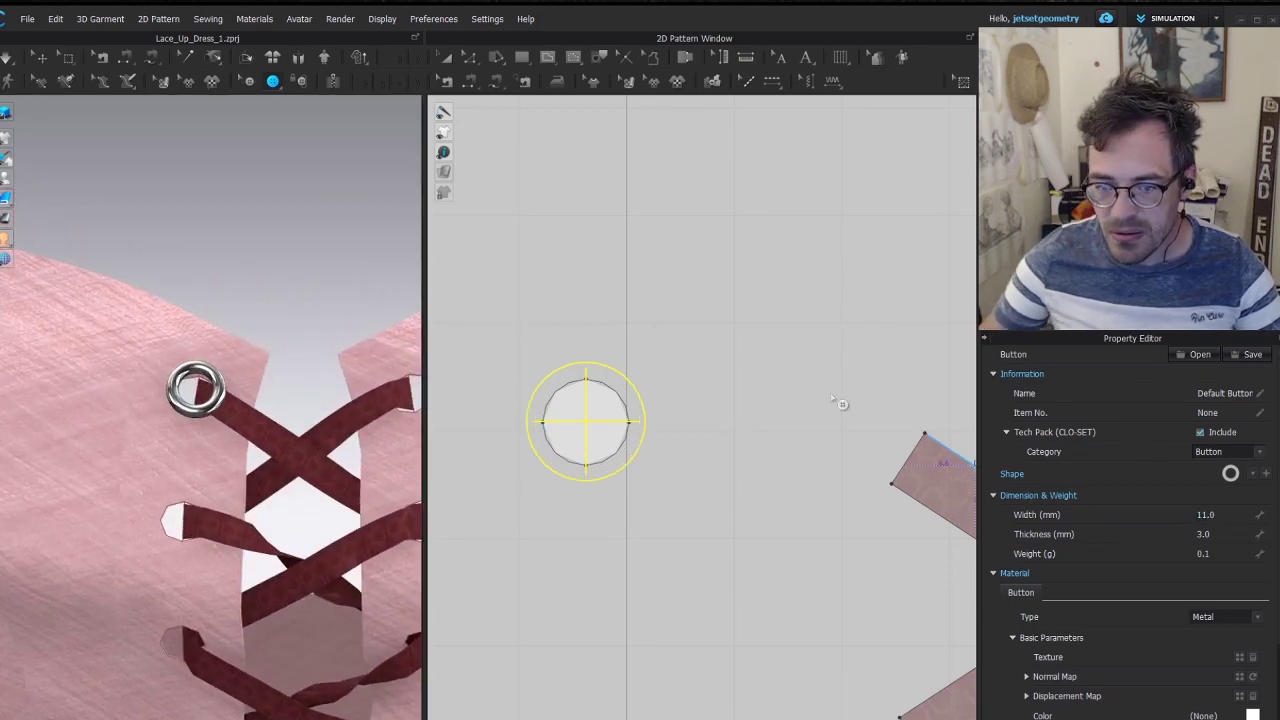
right_drag(212, 410, 290, 424)
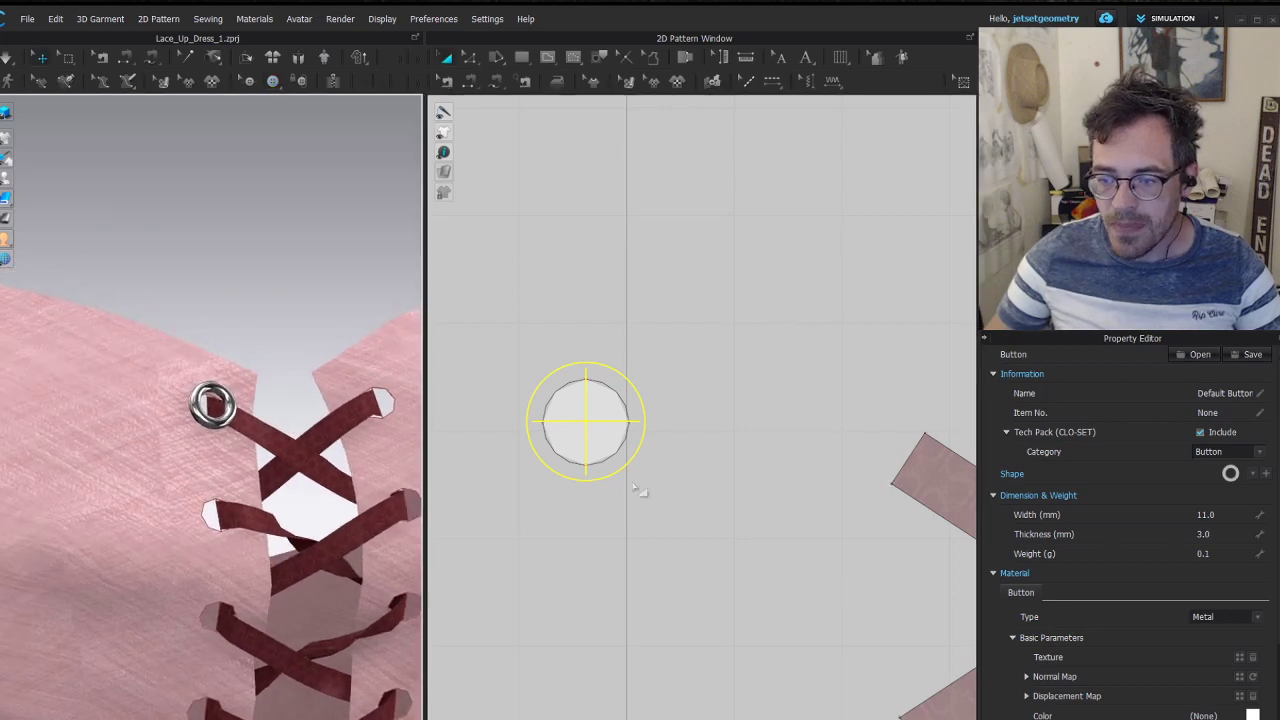
Place metal ring buttons at the centres of the remaining eyelet circles down the column left of the lace strips
scroll(630, 470, down, 6)
click(272, 83)
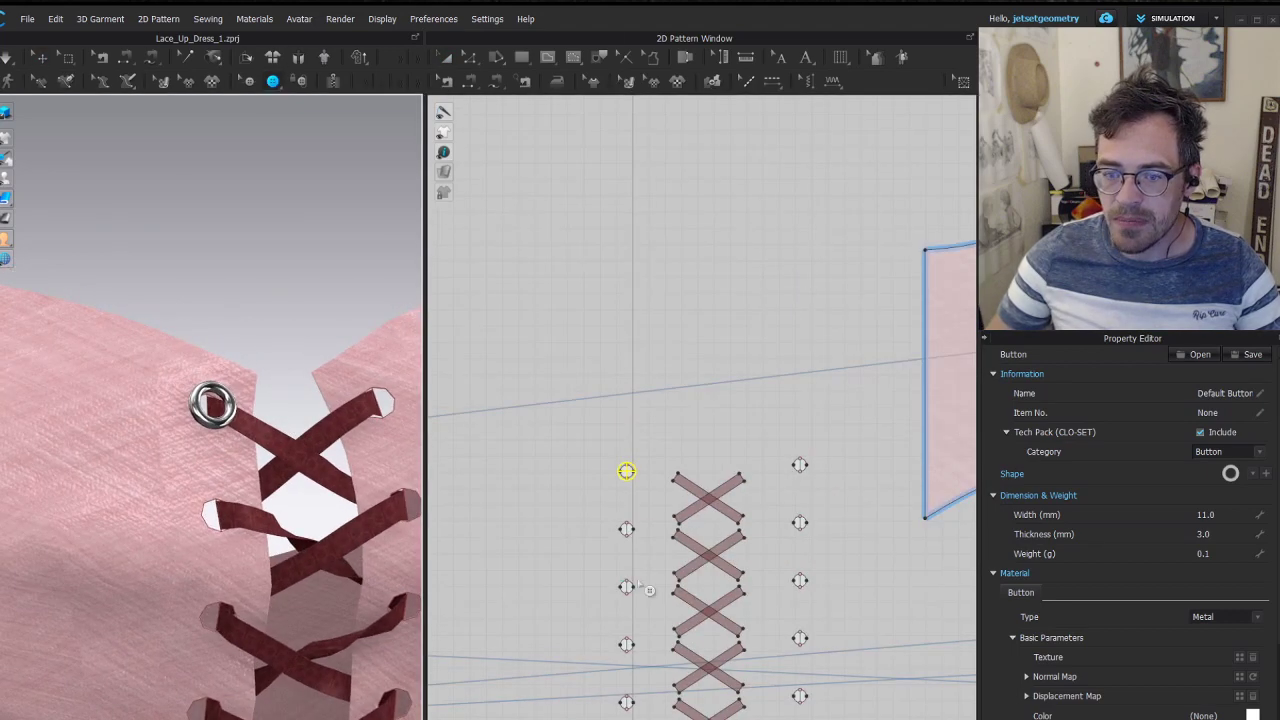
scroll(646, 520, up, 5)
scroll(630, 258, up, 3)
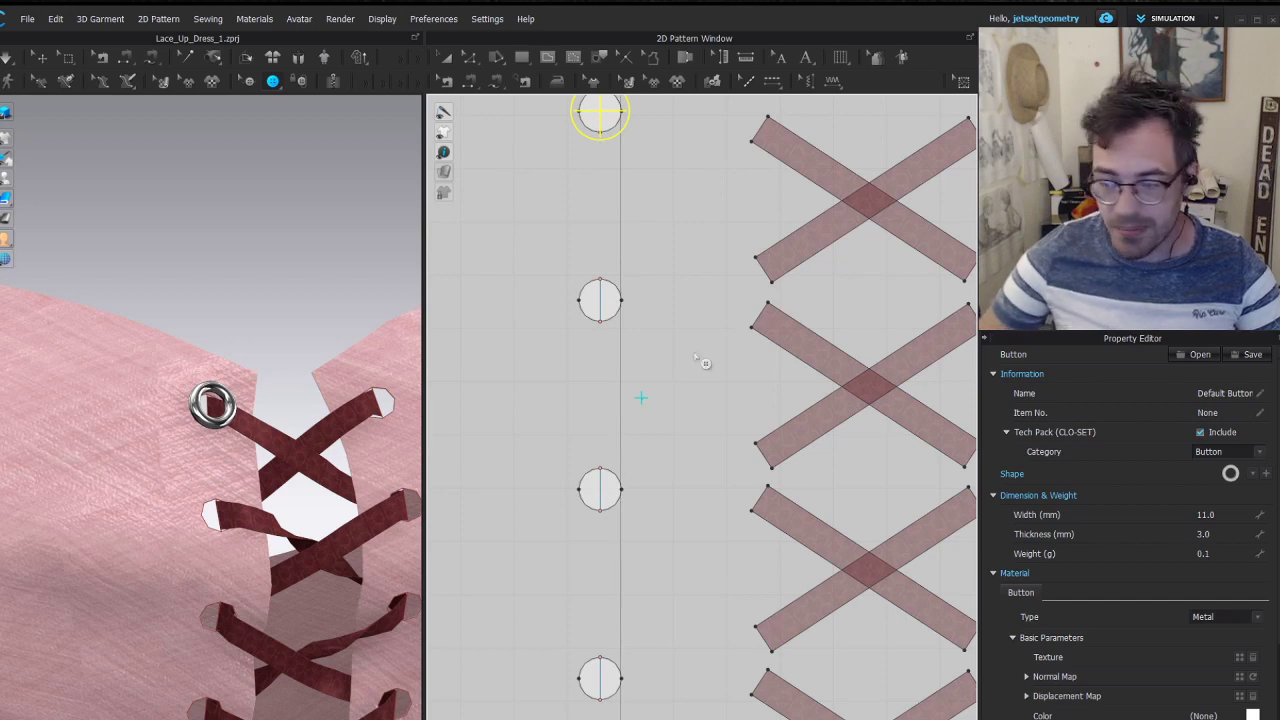
scroll(606, 300, up, 2)
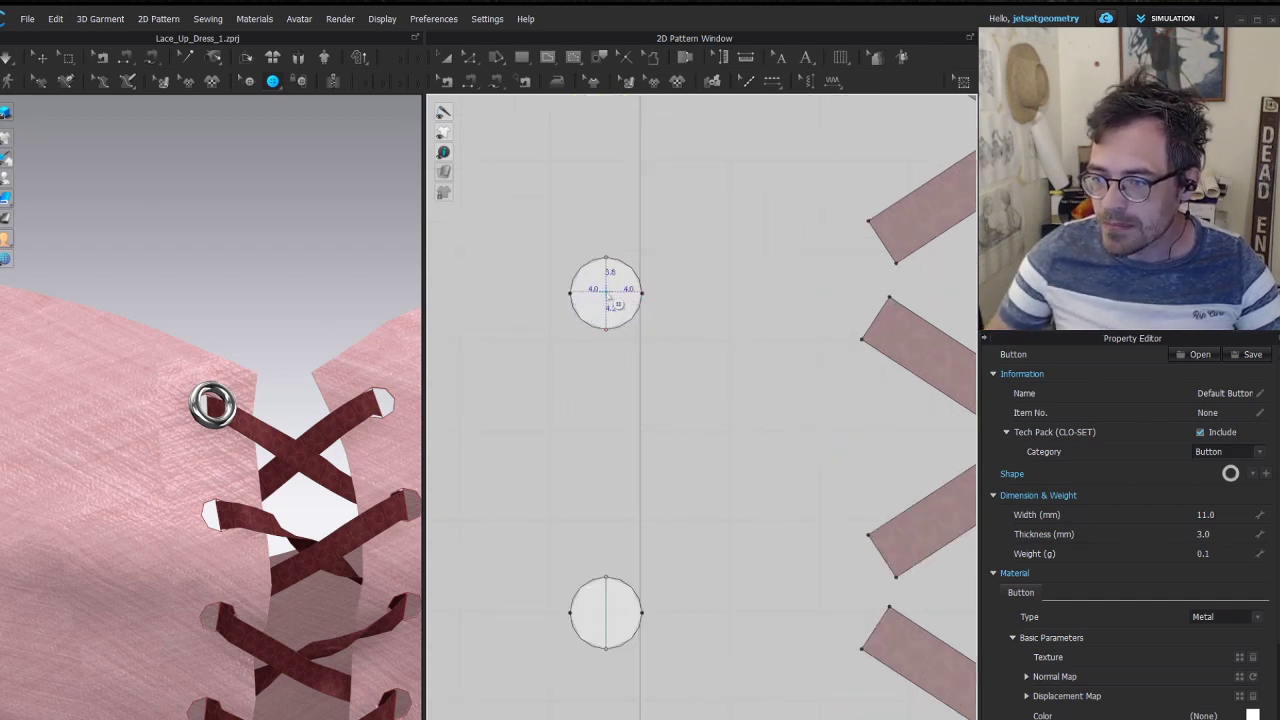
click(606, 294)
middle_drag(703, 560, 727, 629)
click(630, 362)
middle_drag(630, 682, 666, 374)
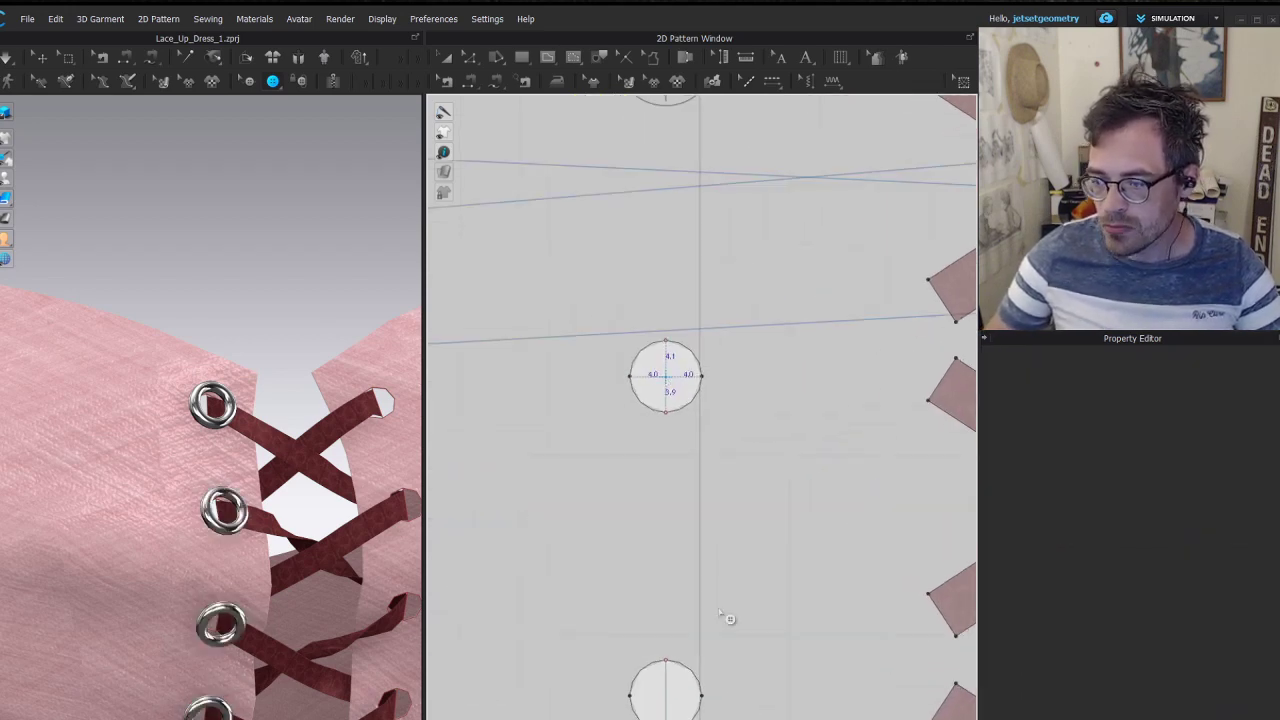
click(666, 374)
middle_drag(666, 694, 709, 317)
click(709, 317)
middle_drag(709, 637, 694, 346)
click(694, 346)
middle_drag(696, 668, 705, 443)
click(703, 439)
middle_drag(704, 700, 708, 354)
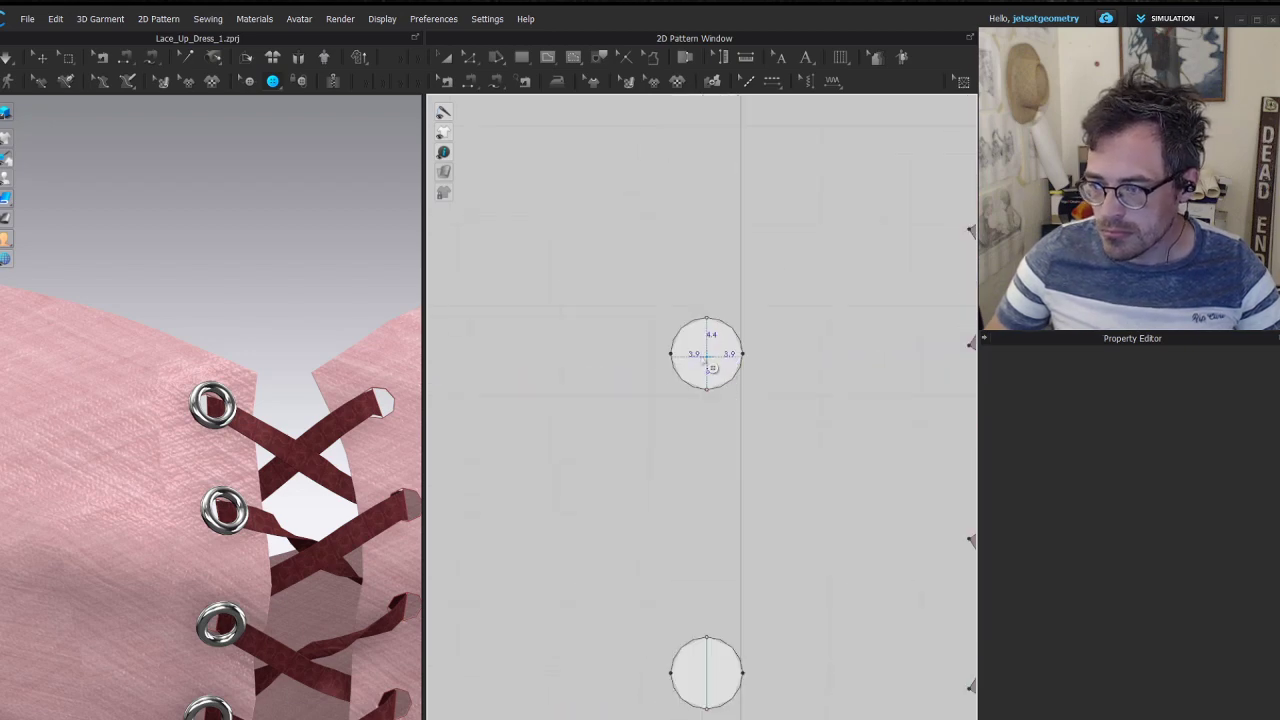
click(706, 354)
middle_drag(708, 674, 717, 426)
click(683, 363)
click(717, 426)
middle_drag(722, 700, 764, 394)
click(763, 396)
middle_drag(764, 716, 733, 392)
click(753, 393)
click(733, 392)
Place metal ring buttons at the centres of all eyelet circles up the column right of the lace strips
middle_drag(788, 289, 713, 476)
click(713, 476)
middle_drag(713, 188, 808, 423)
click(795, 411)
middle_drag(795, 120, 772, 331)
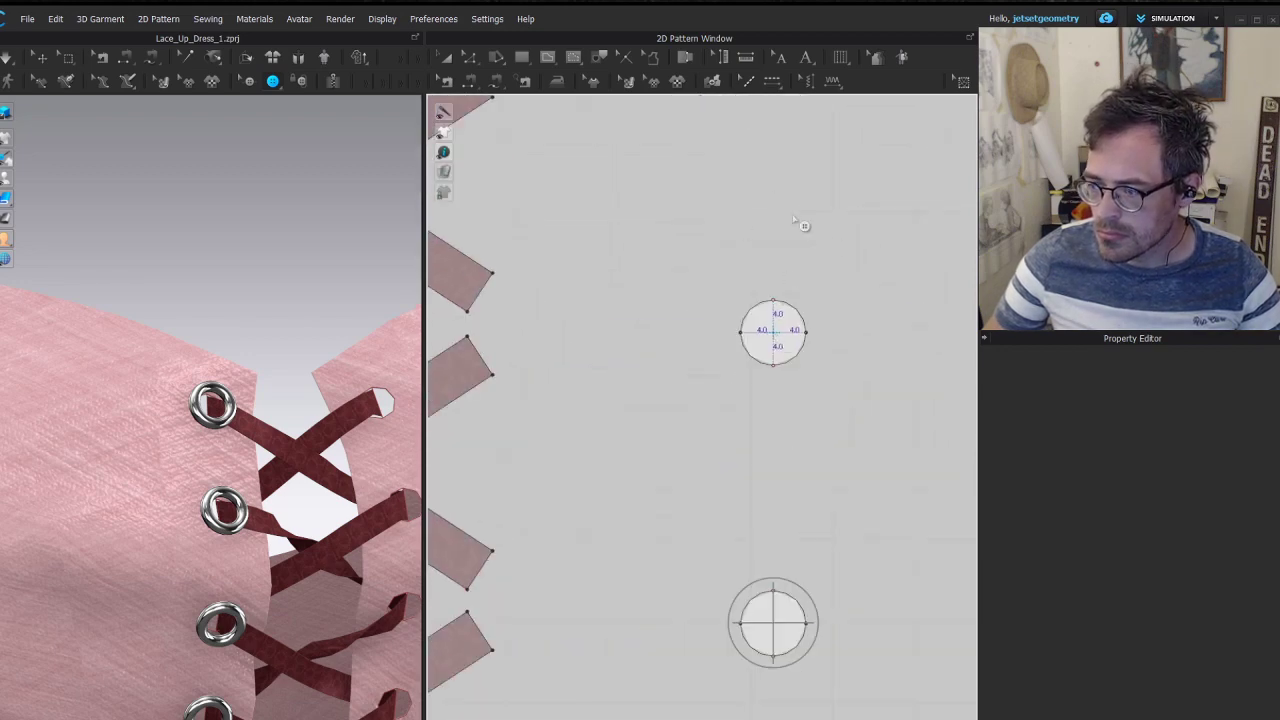
click(771, 331)
middle_drag(771, 42, 766, 394)
click(766, 394)
middle_drag(766, 106, 807, 403)
click(767, 352)
click(807, 403)
middle_drag(808, 112, 821, 388)
click(821, 388)
middle_drag(821, 98, 811, 357)
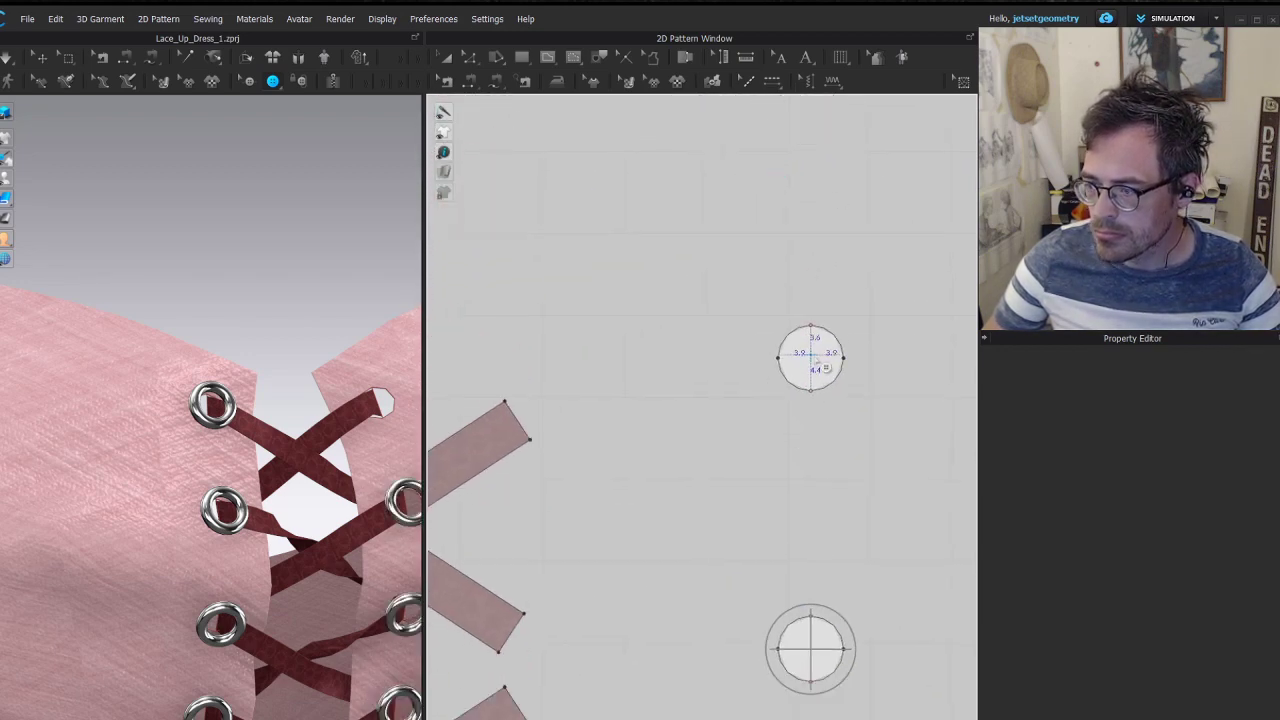
click(811, 357)
Examine the metal eyelets along the dress lacing from the front and from the side
scroll(600, 457, down, 8)
scroll(328, 520, down, 6)
middle_drag(308, 502, 331, 328)
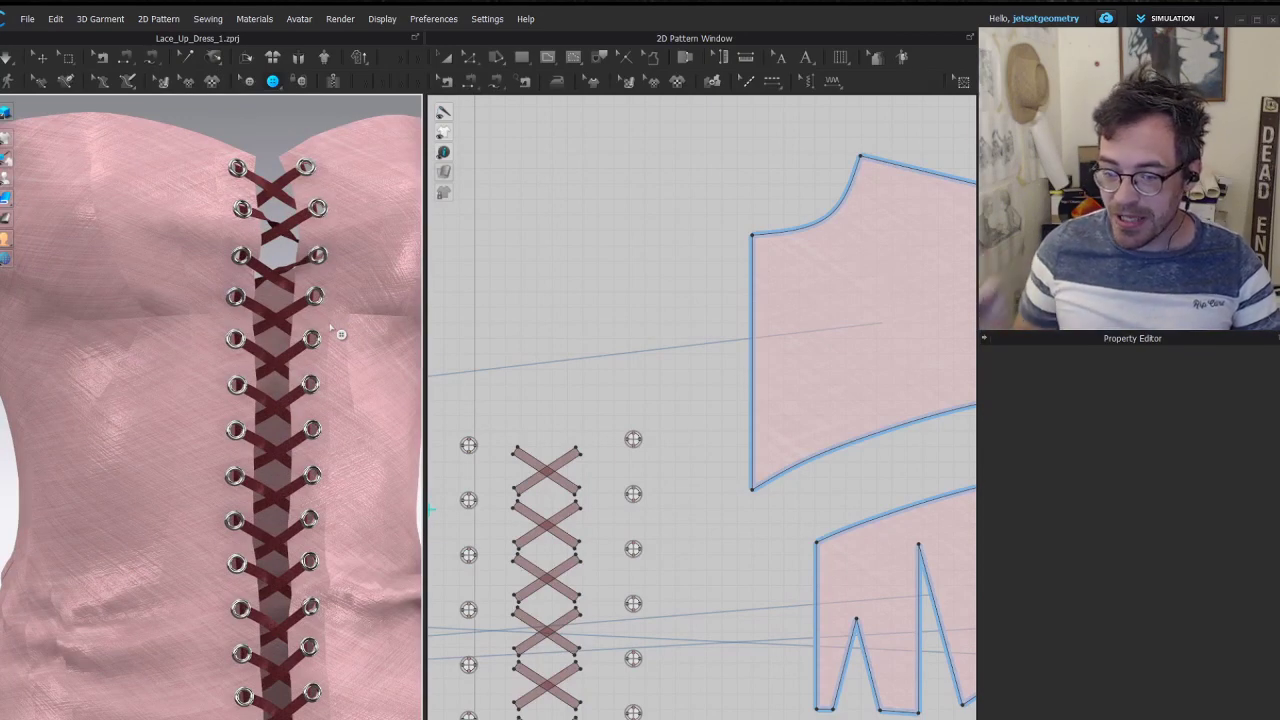
scroll(232, 306, up, 5)
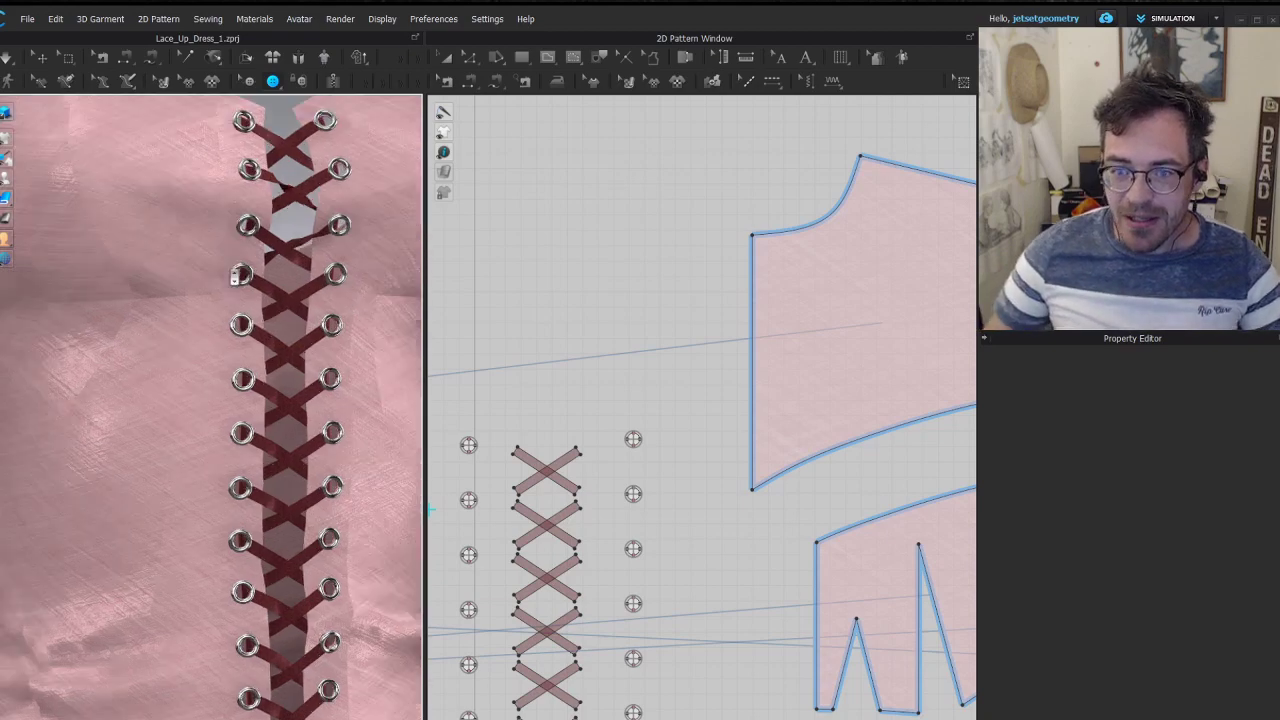
right_drag(140, 322, 217, 331)
middle_drag(217, 331, 82, 338)
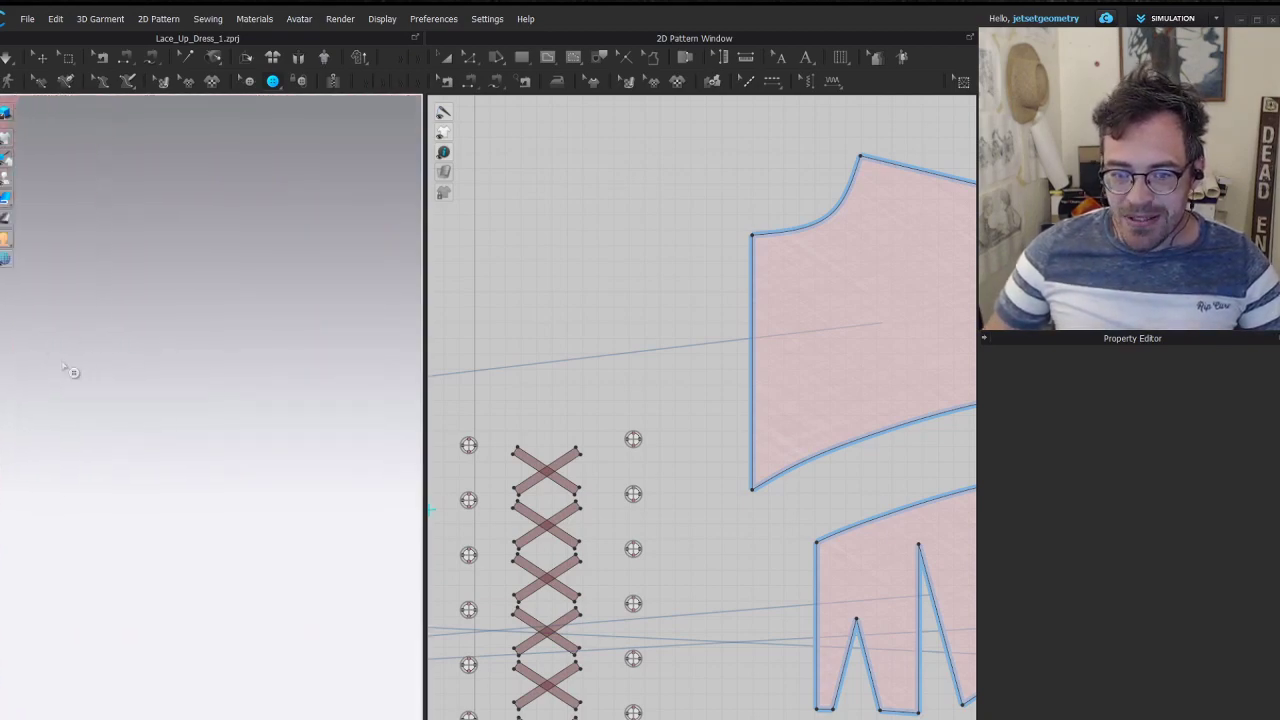
right_drag(71, 371, 264, 294)
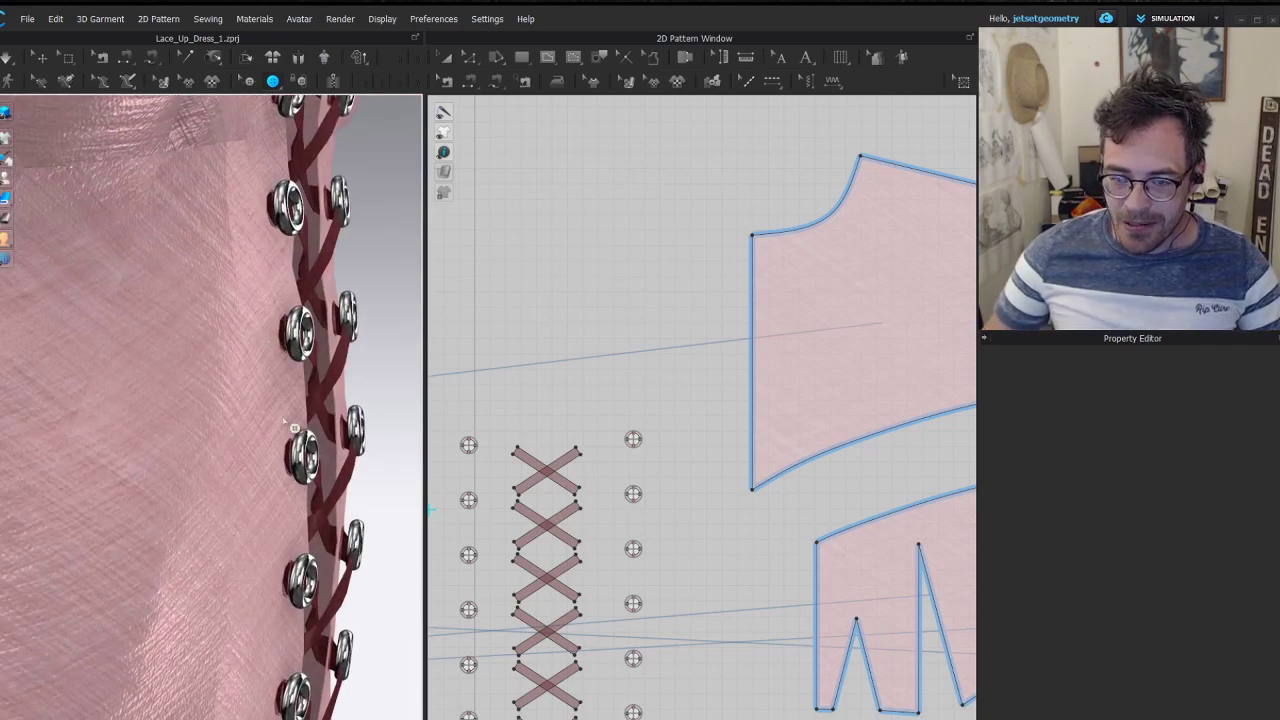
right_drag(290, 339, 191, 328)
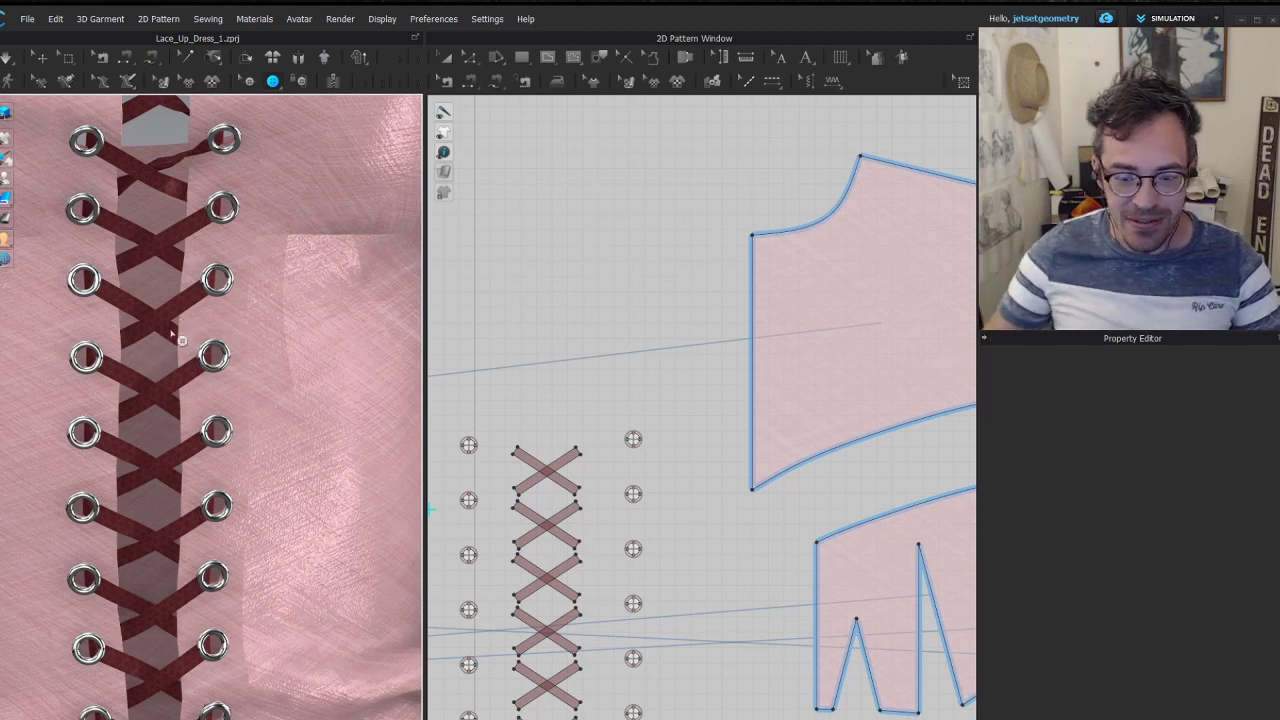
scroll(172, 336, down, 5)
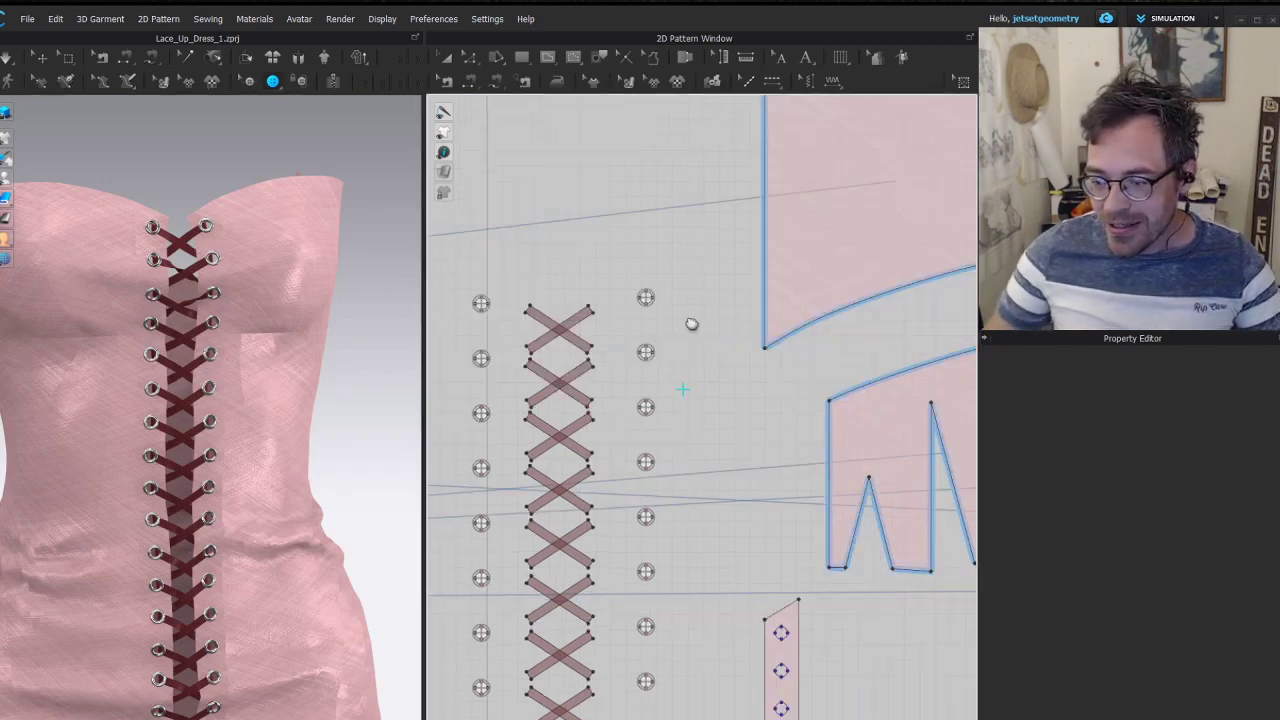
Select all ring buttons in both eyelet columns and turn their collision off
scroll(680, 320, down, 5)
click(249, 81)
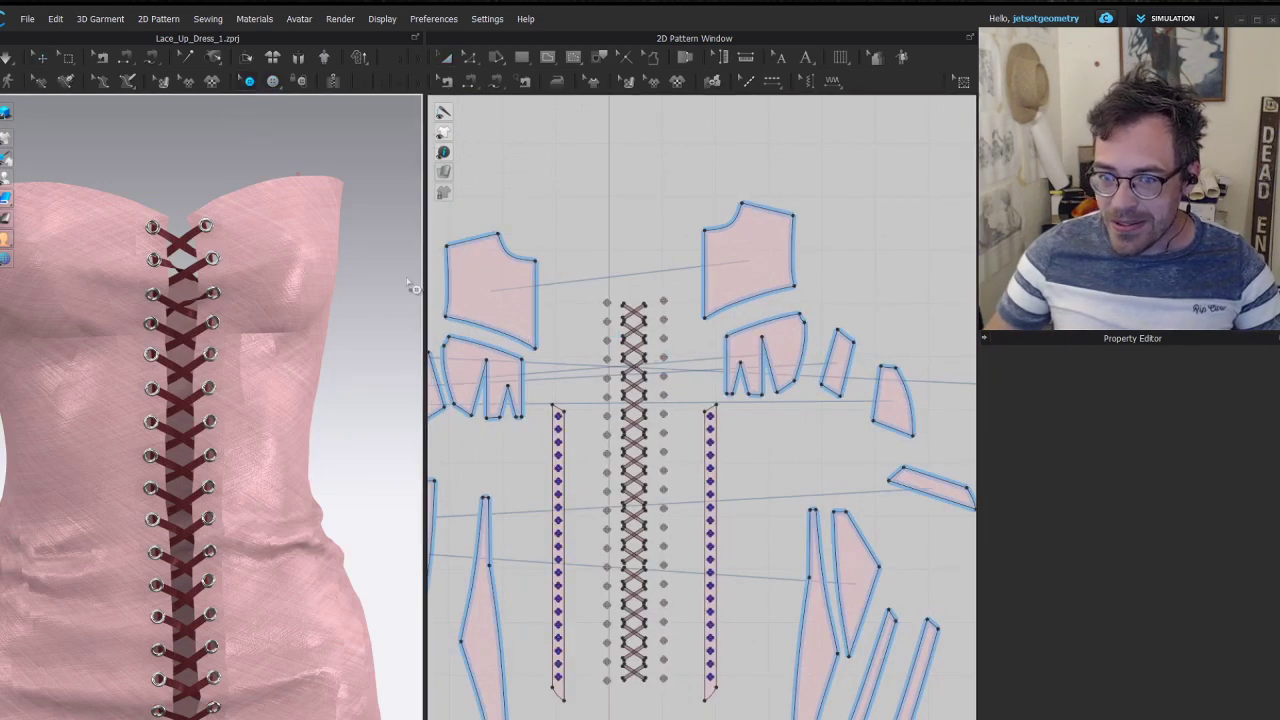
drag(594, 264, 686, 698)
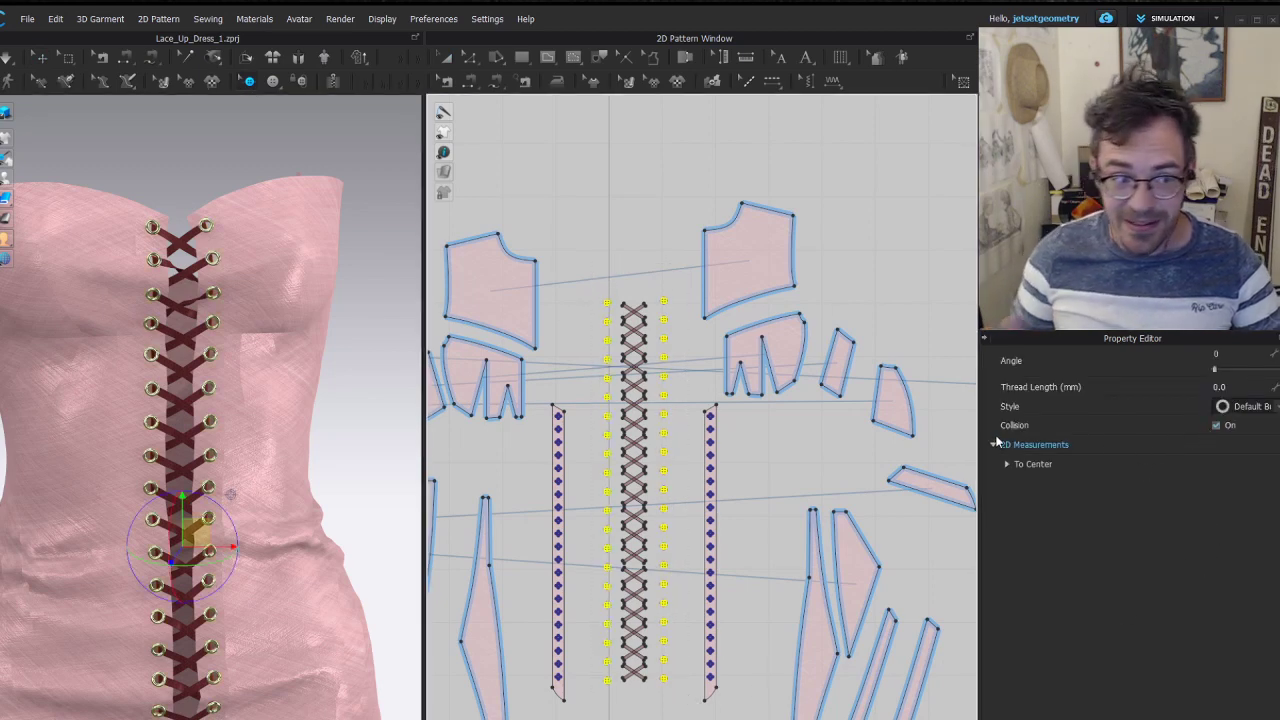
click(1216, 426)
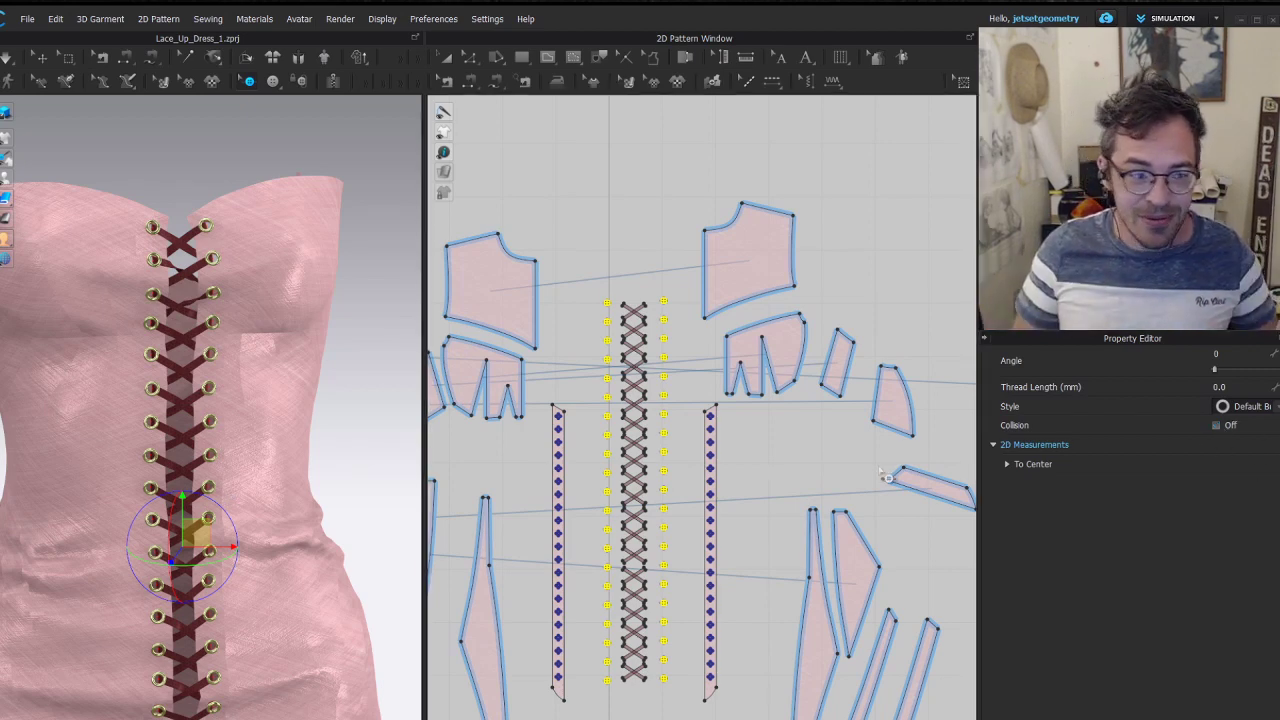
scroll(689, 384, up, 5)
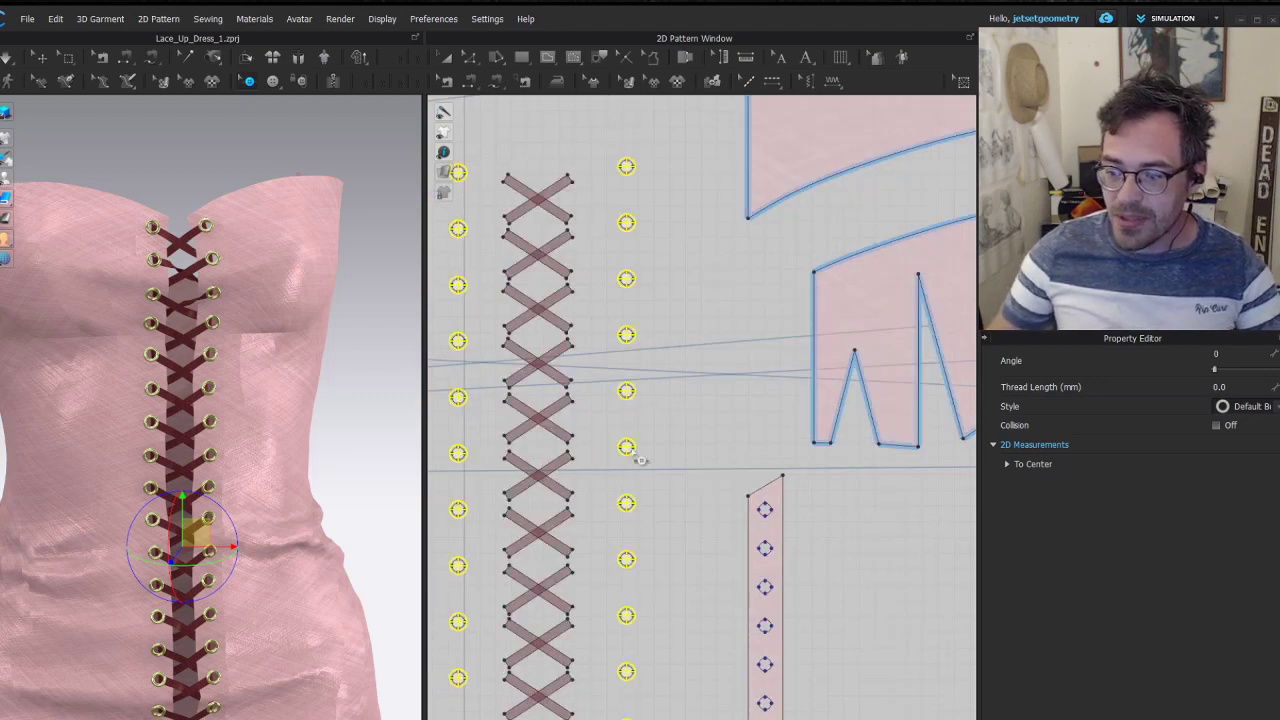
Examine the metal eyelets along the lacing from the front, at an angle and close up along the edge
scroll(632, 350, up, 5)
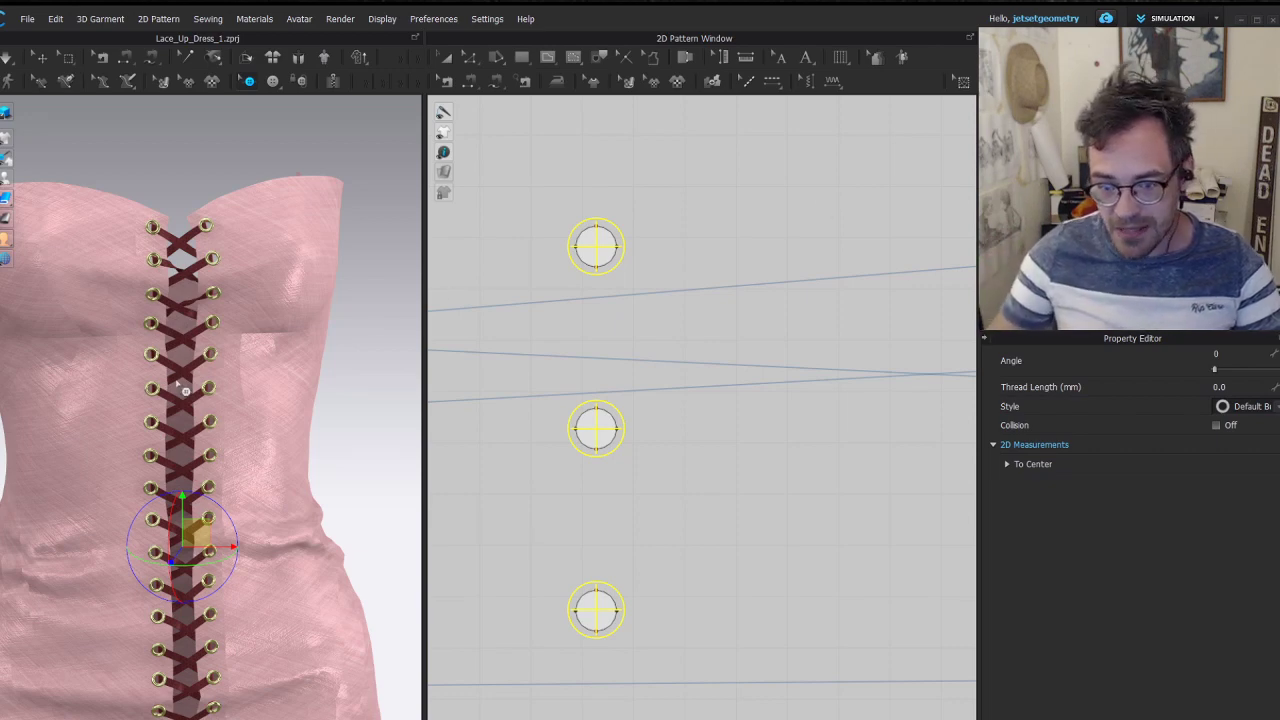
scroll(185, 390, up, 3)
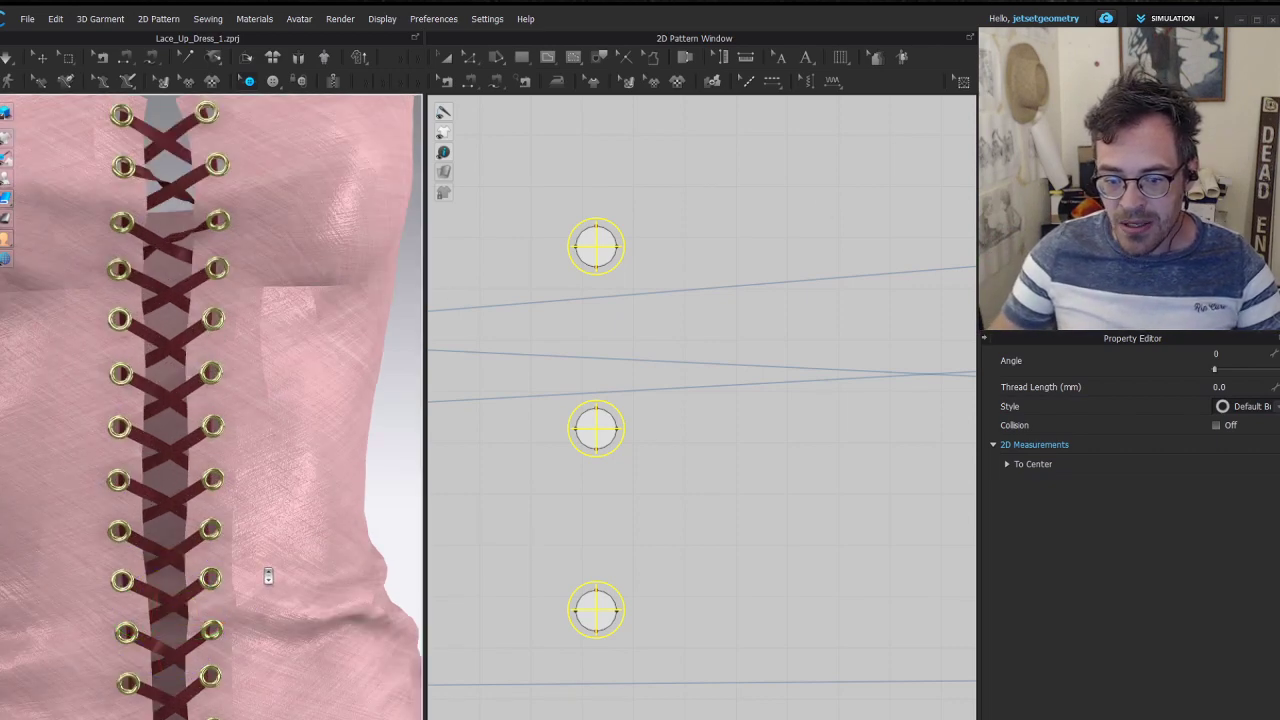
scroll(268, 576, down, 4)
scroll(250, 430, up, 2)
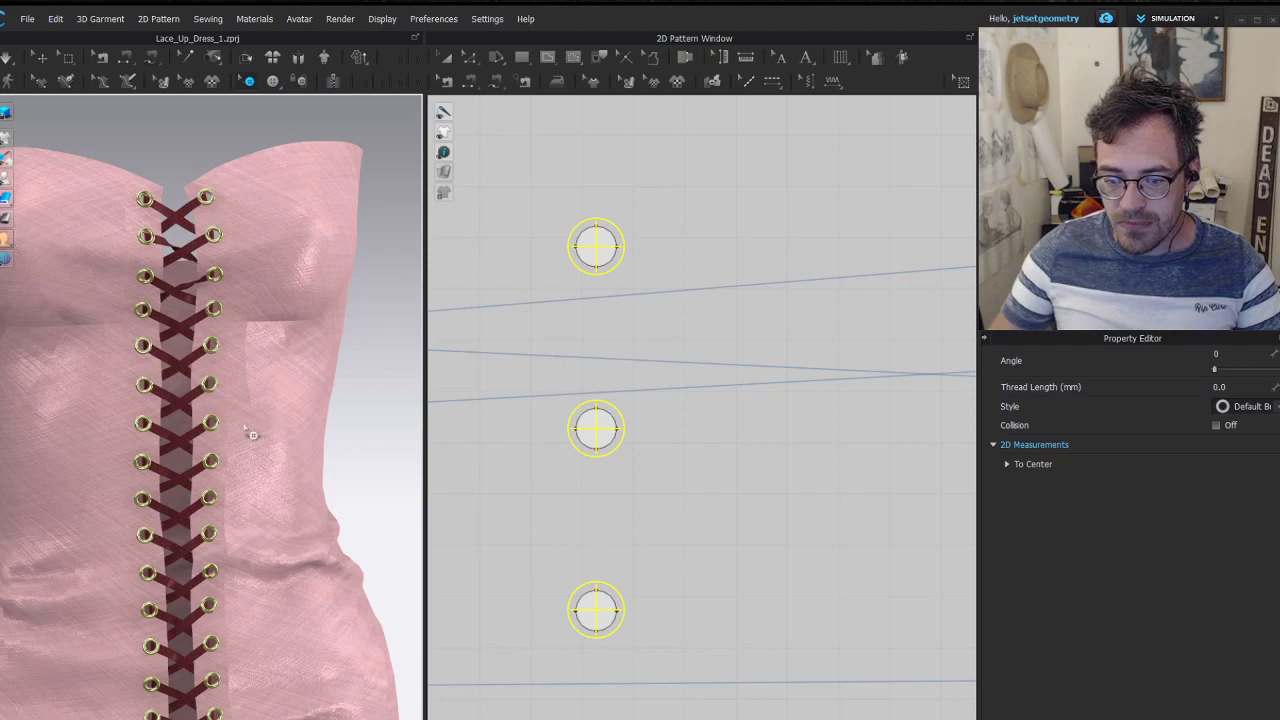
click(326, 418)
key(a)
scroll(354, 447, down, 2)
right_drag(350, 450, 315, 452)
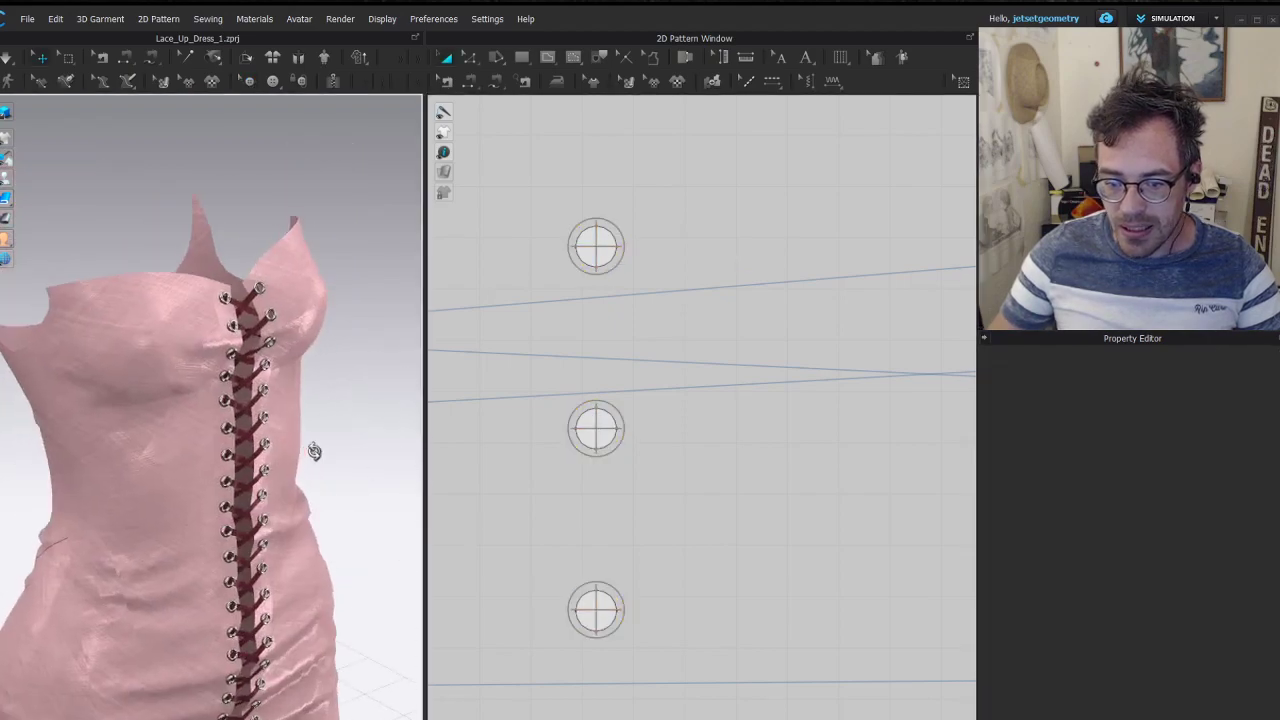
scroll(243, 423, up, 5)
scroll(666, 337, down, 4)
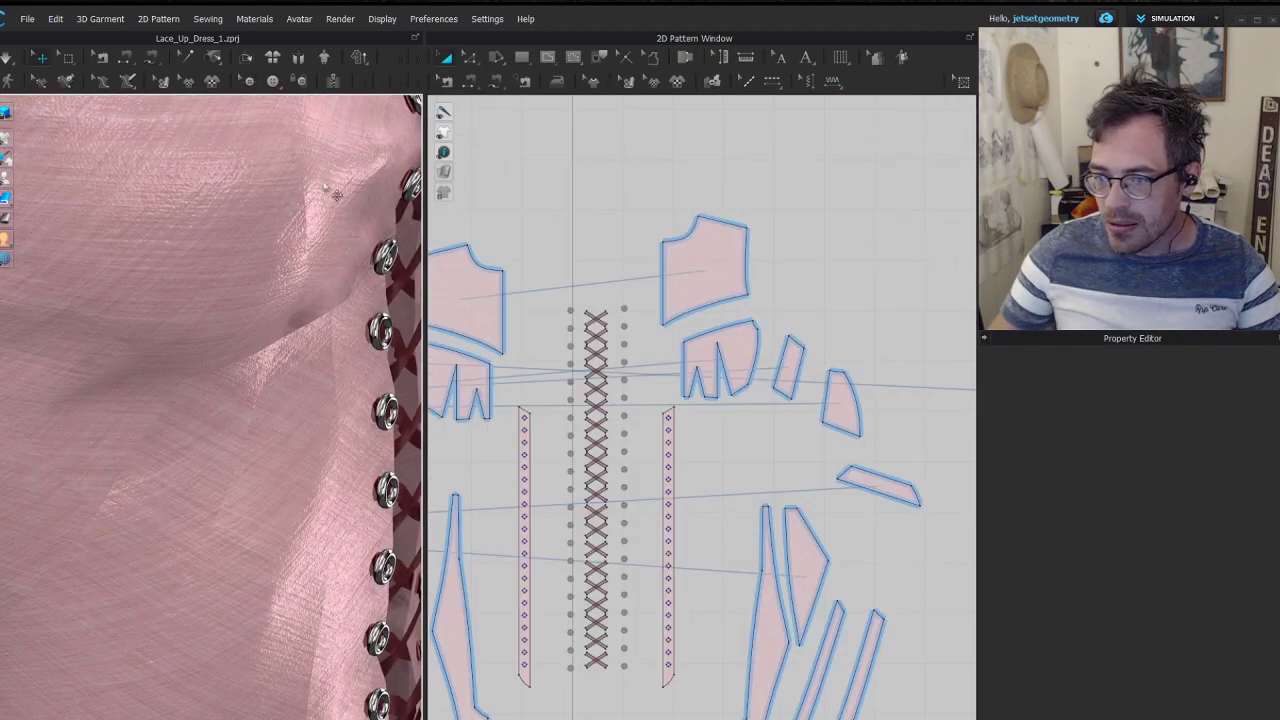
Select all ring buttons in both eyelet columns, try a thread length of -2.0 mm, and settle on -2.5 mm
scroll(556, 348, down, 2)
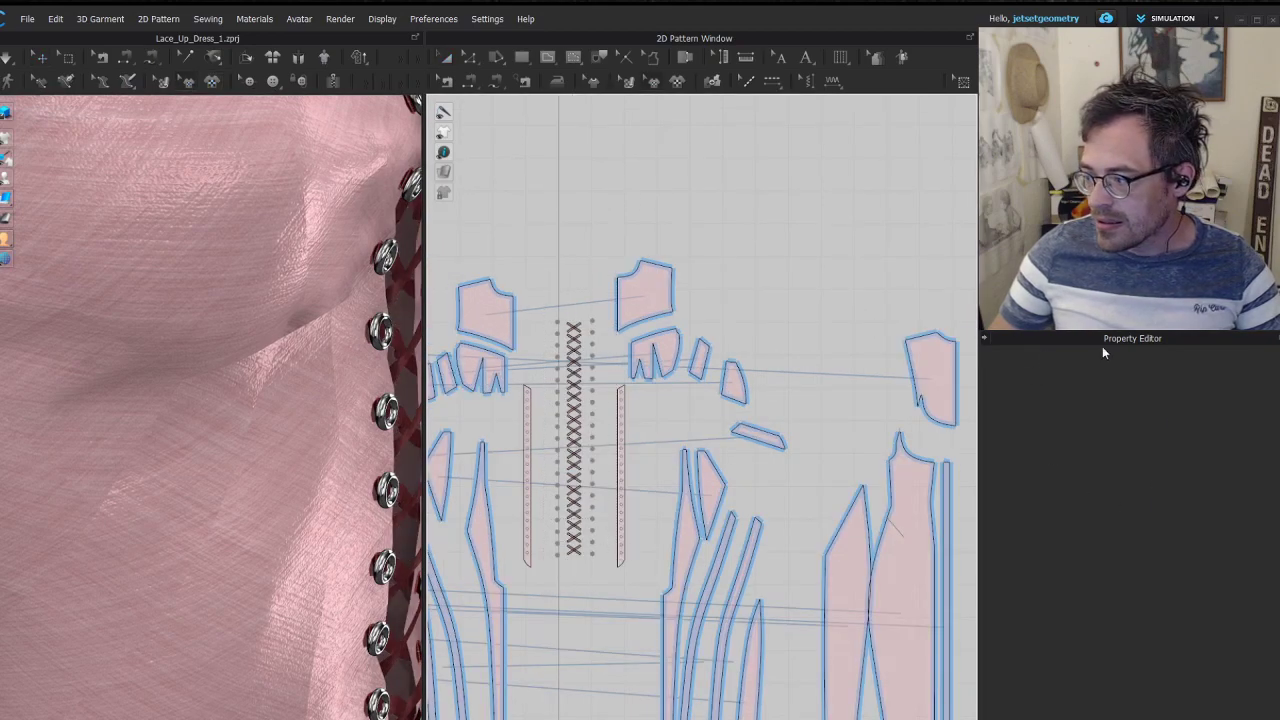
scroll(540, 512, up, 3)
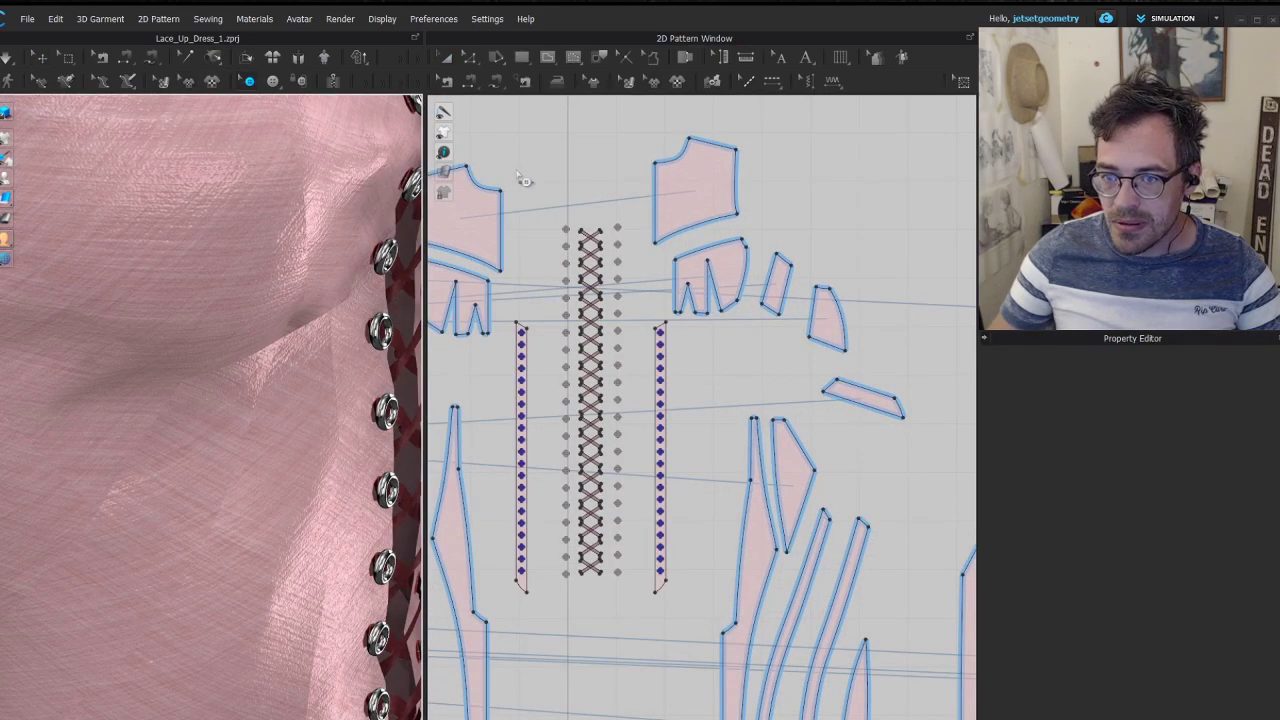
mouse_move(549, 187)
mouse_down()
mouse_move(644, 447)
mouse_move(630, 612)
mouse_up()
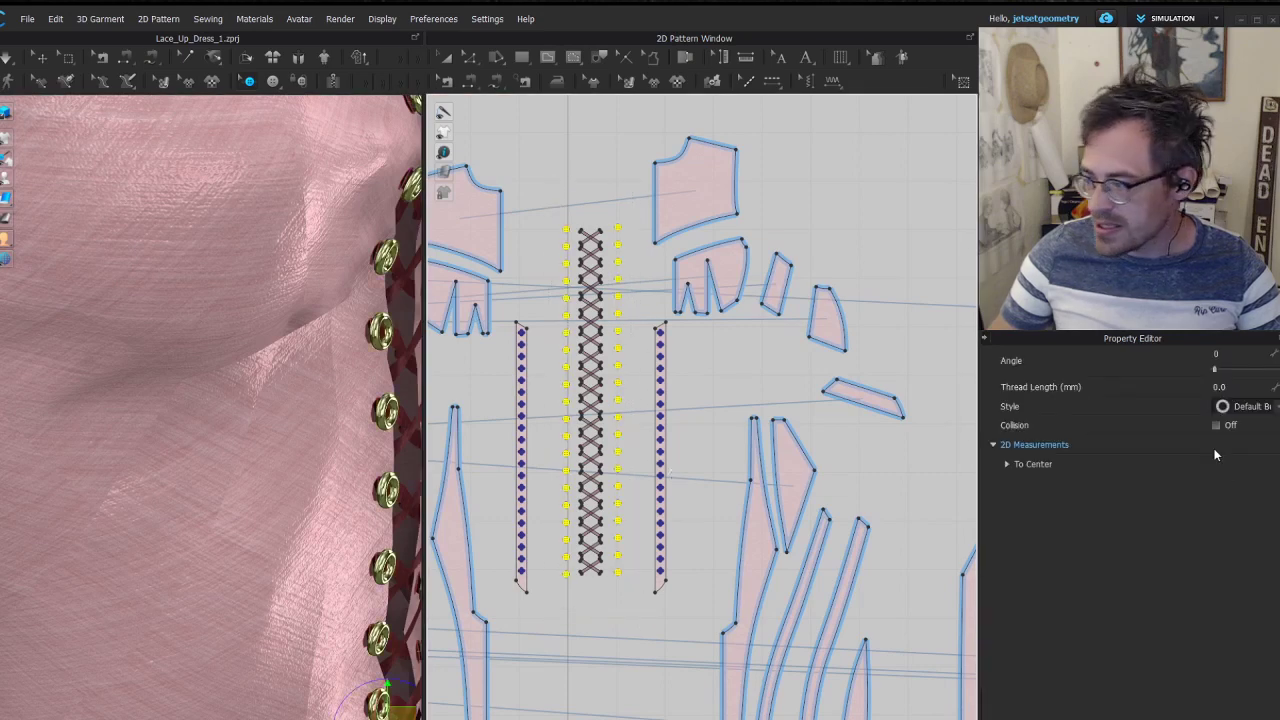
click(1229, 387)
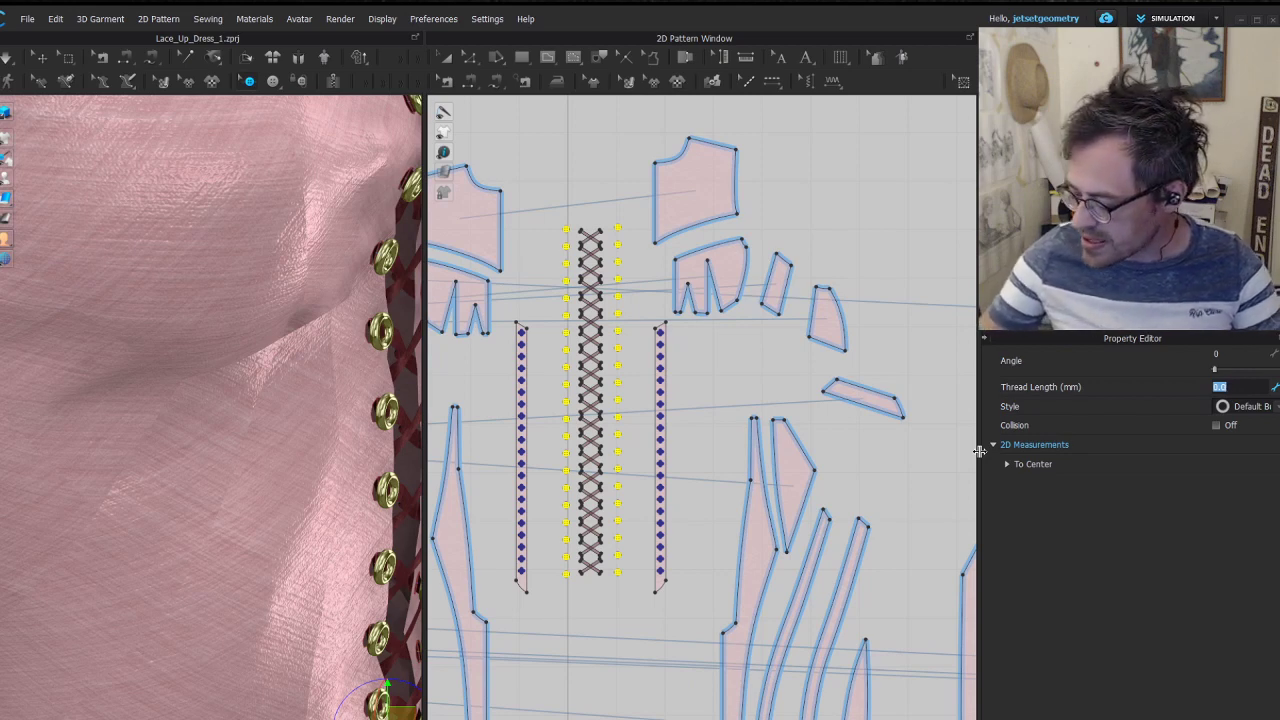
text(-)
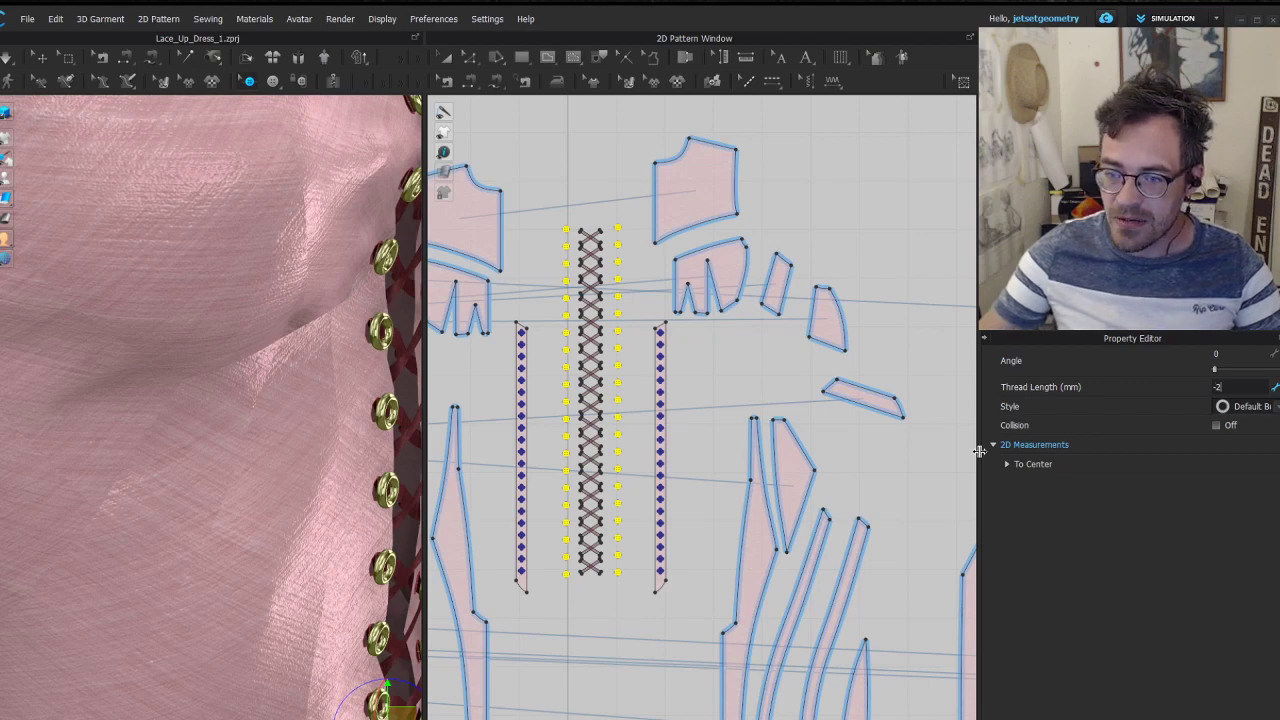
text(2.0)
scroll(430, 338, up, 2)
scroll(430, 338, up, 1)
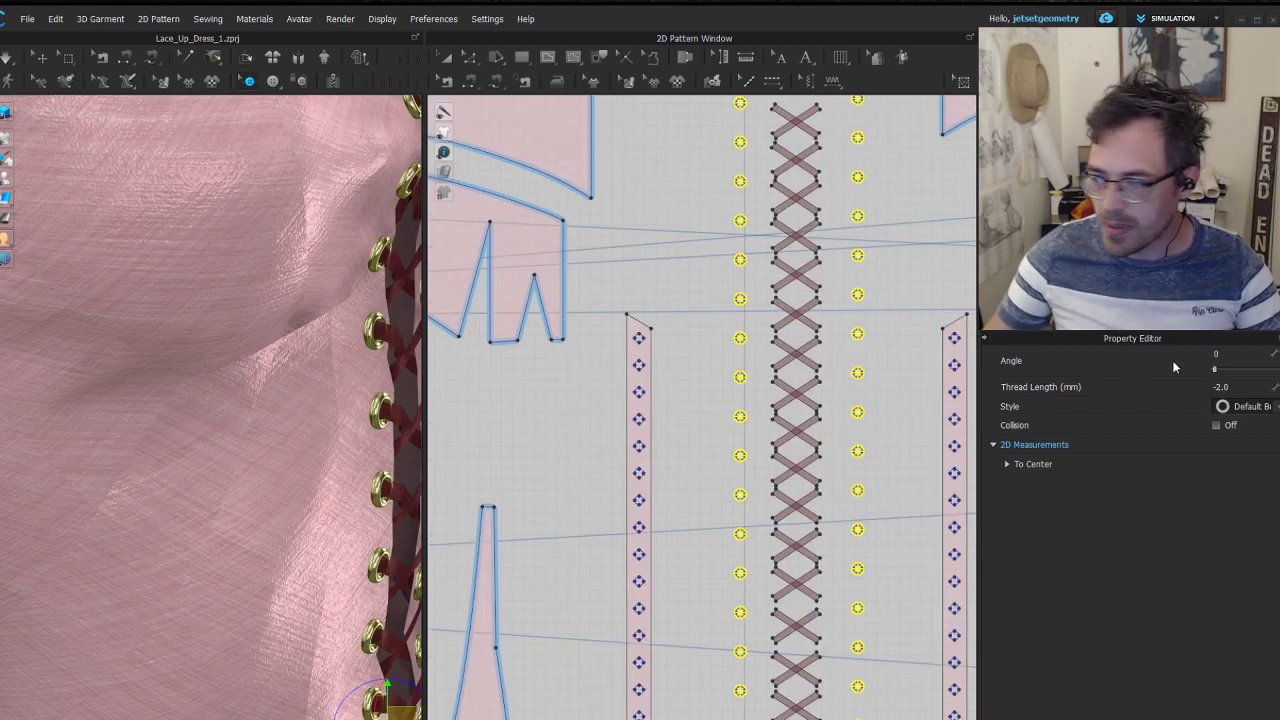
key(Return)
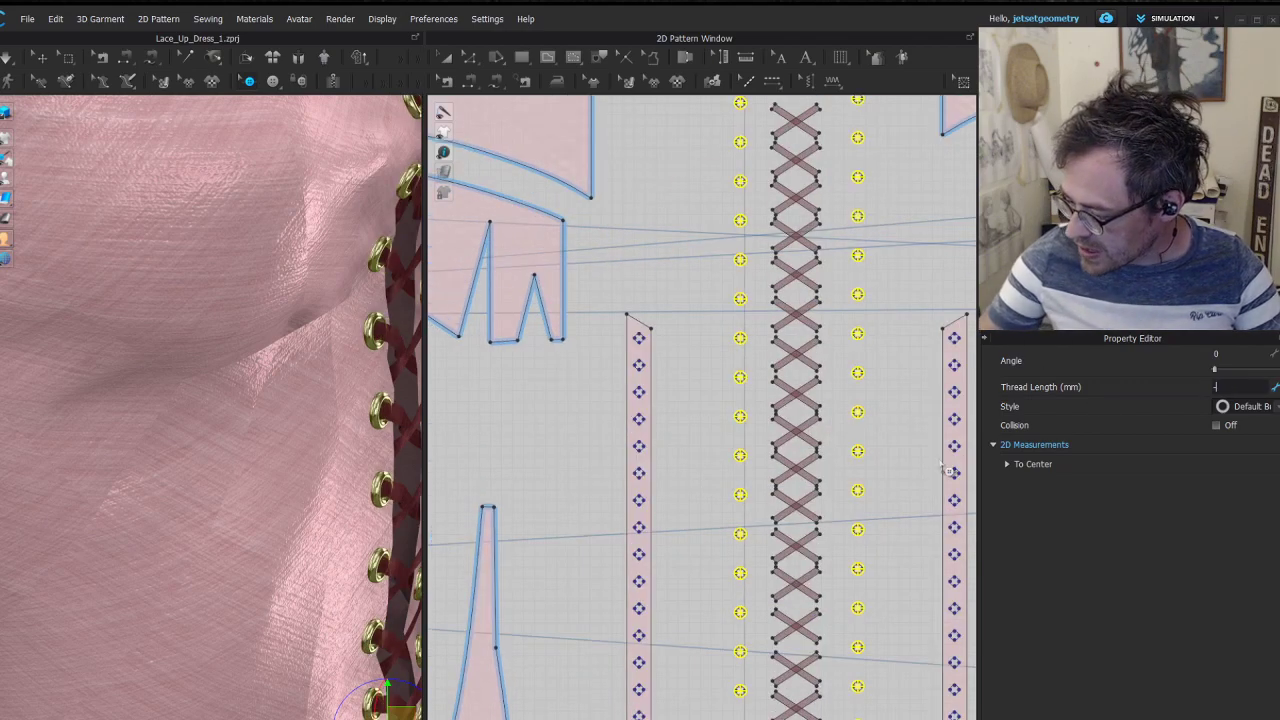
text(-2.5)
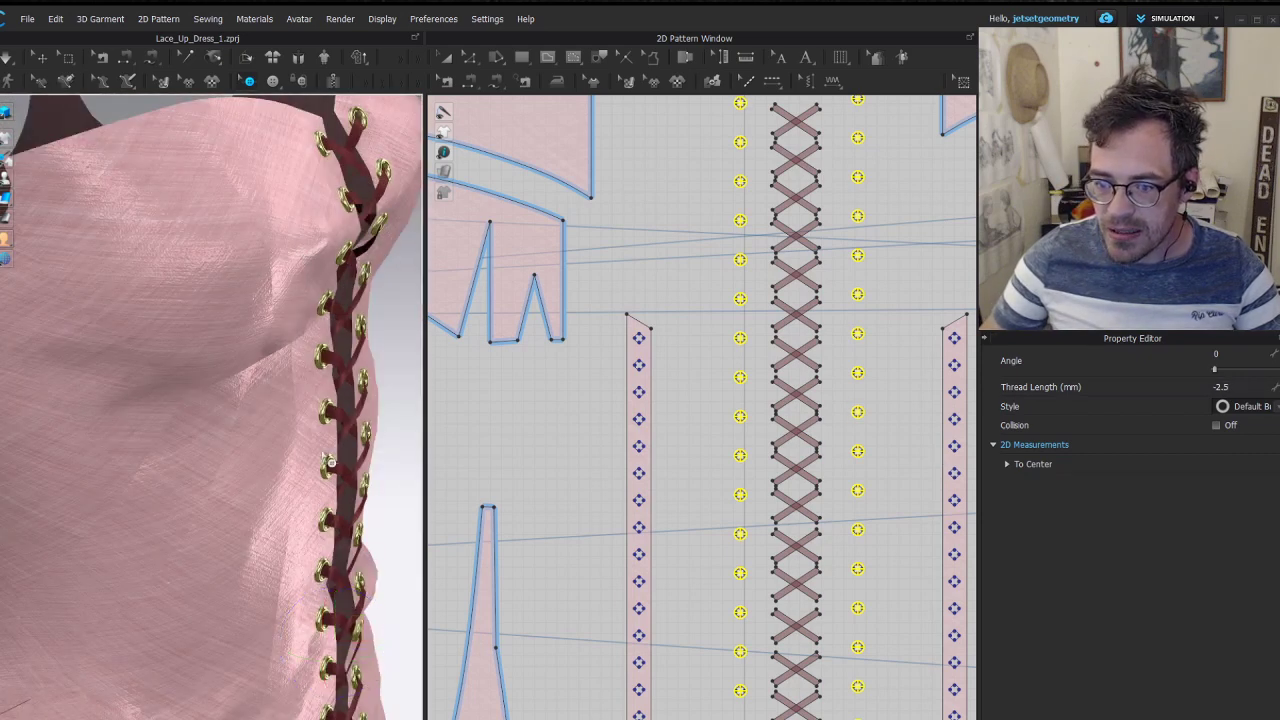
Inspect how the metal rings sit against the fabric and laces from the front, the side and close up
click(391, 357)
scroll(366, 400, down, 4)
key(q)
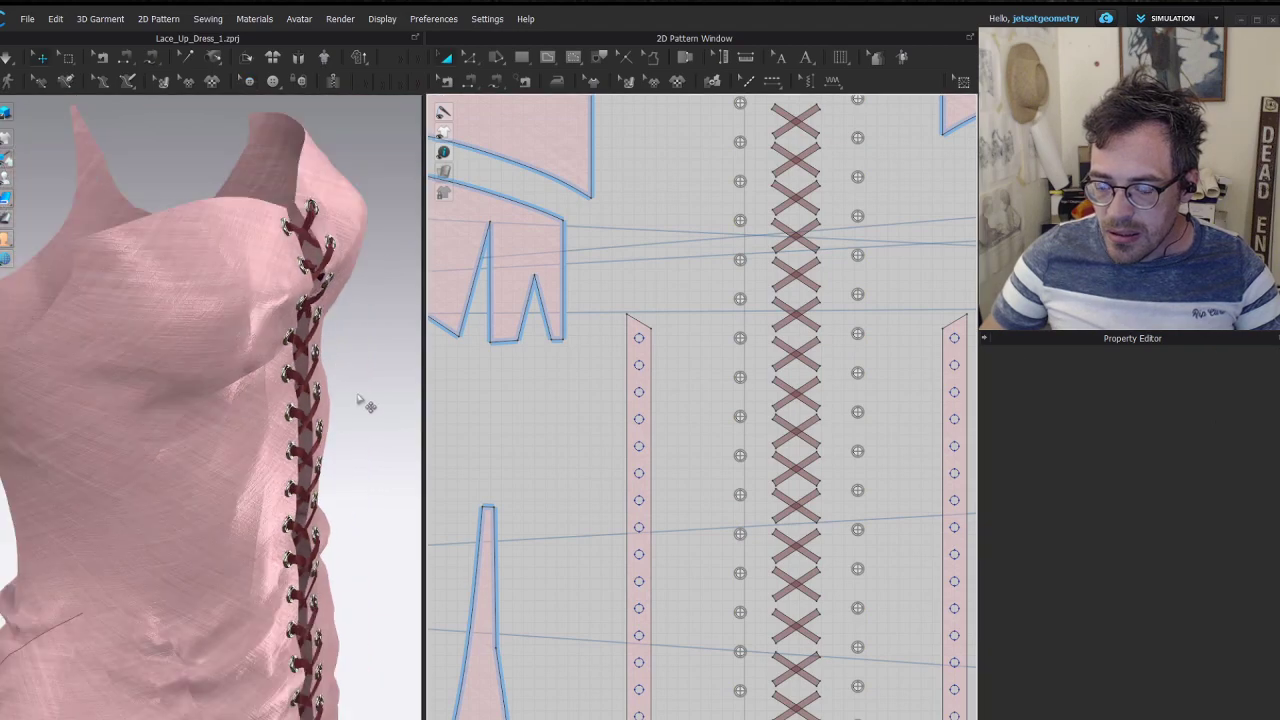
right_drag(362, 401, 267, 364)
scroll(195, 477, up, 3)
scroll(197, 481, up, 2)
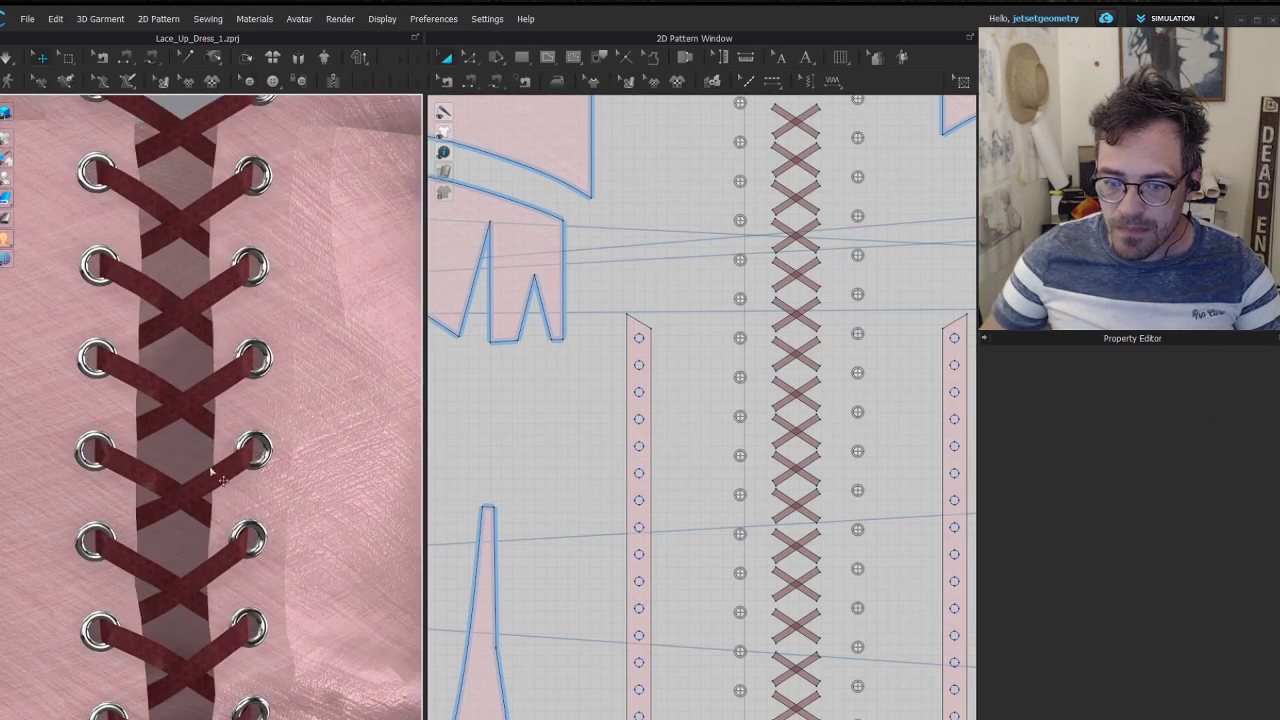
right_drag(210, 335, 330, 325)
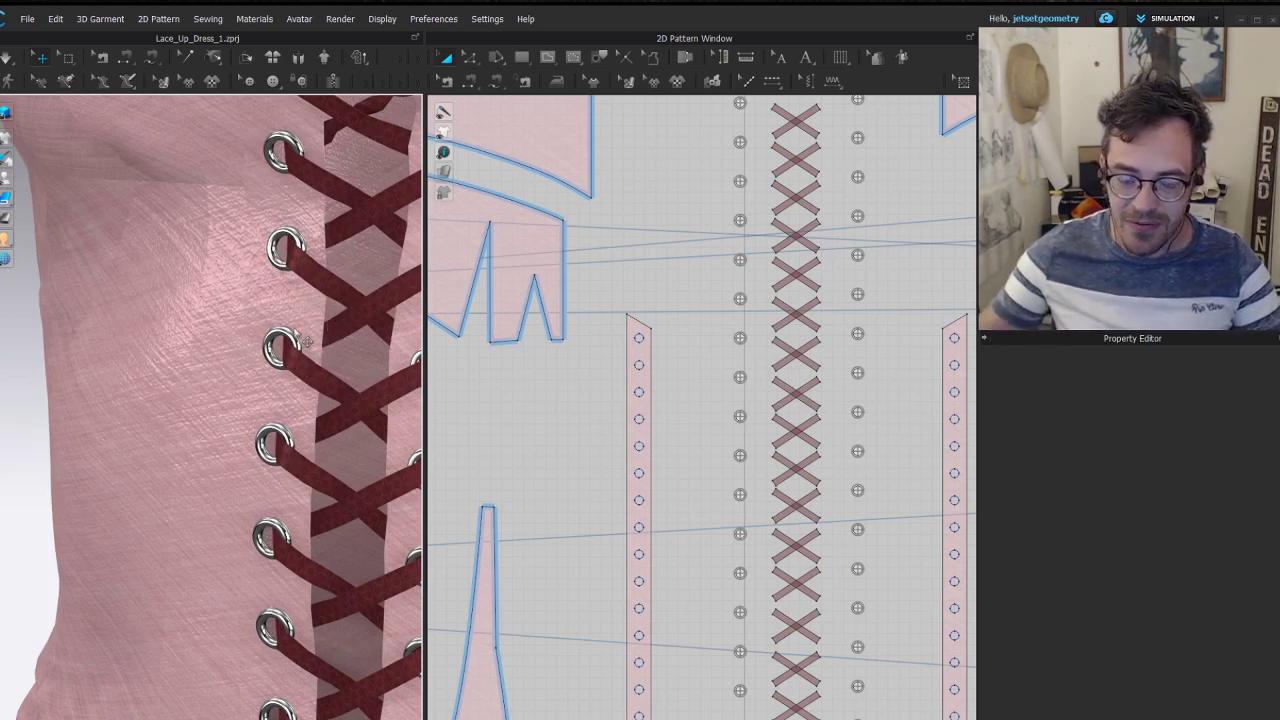
click(299, 364)
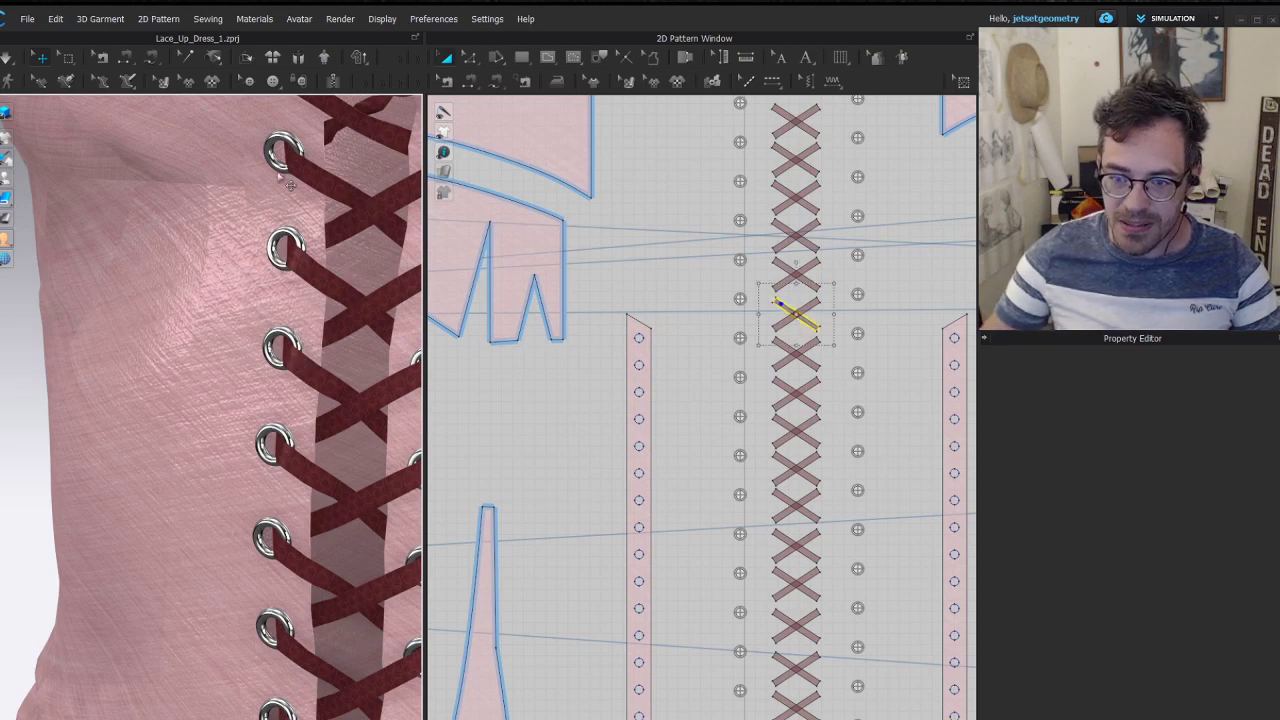
scroll(298, 350, down, 3)
click(77, 484)
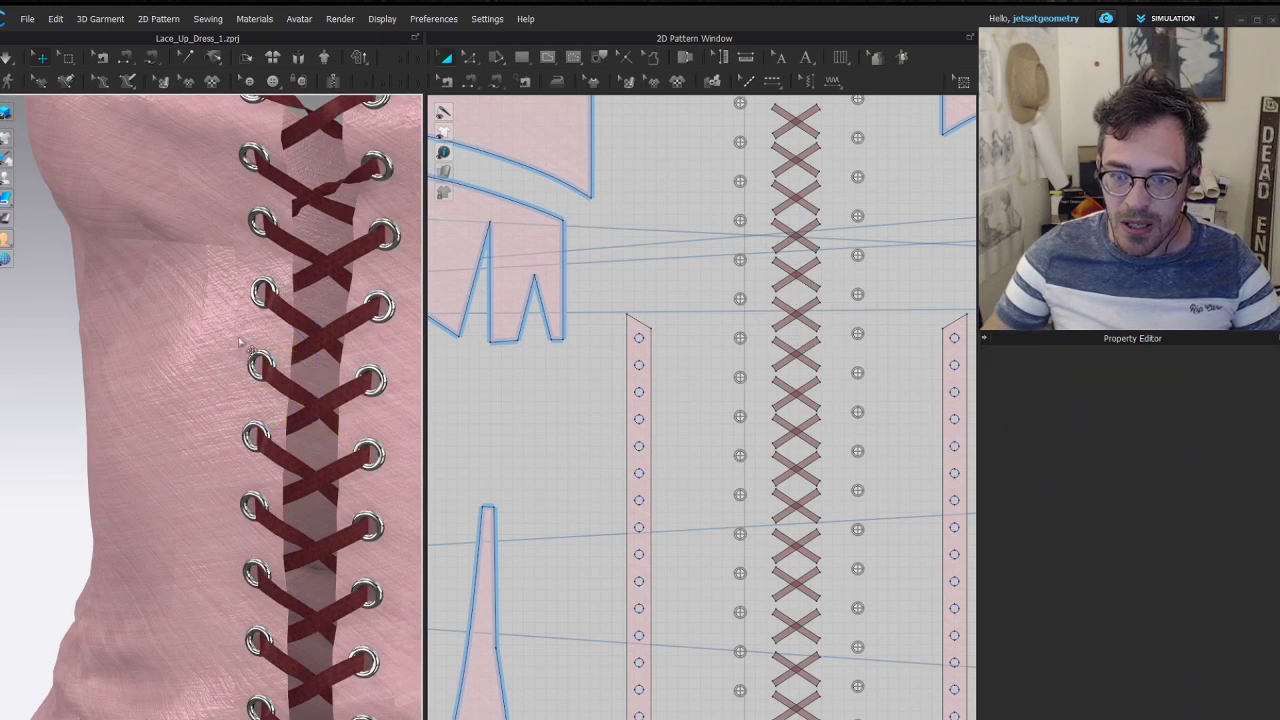
right_drag(240, 343, 213, 449)
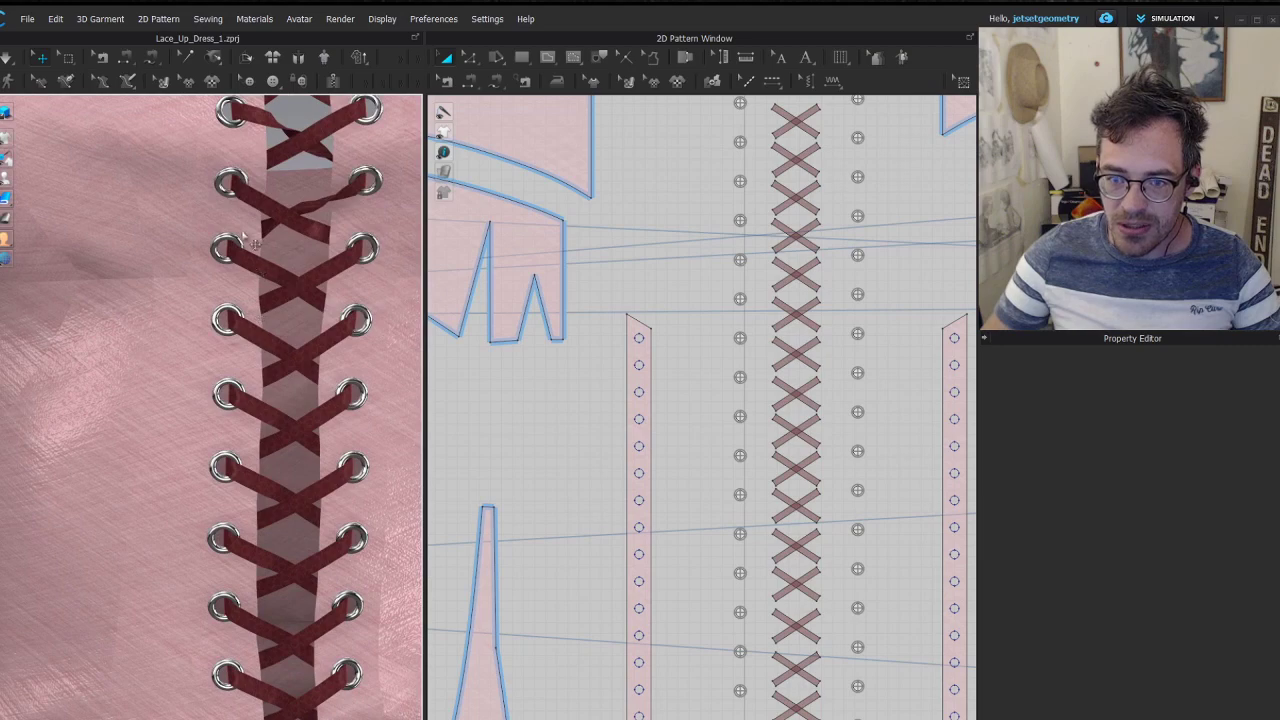
scroll(250, 243, down, 5)
right_drag(283, 461, 391, 429)
scroll(183, 365, up, 3)
scroll(291, 383, up, 1)
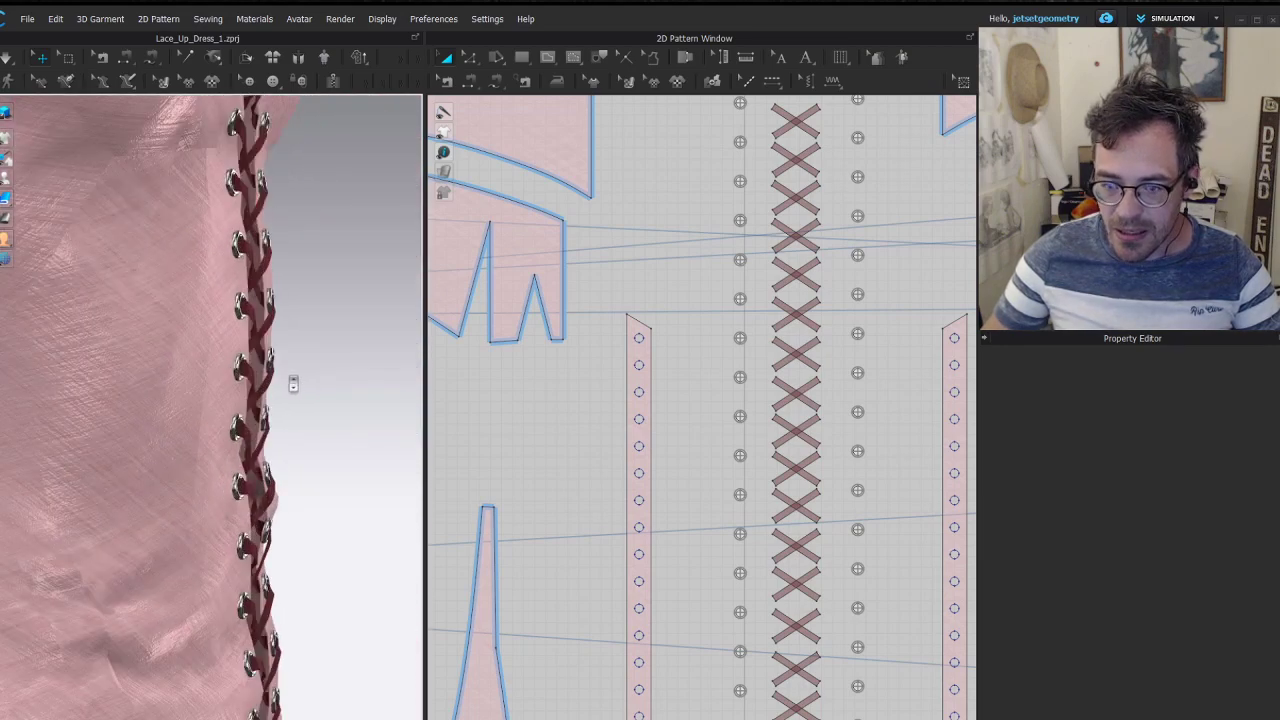
scroll(285, 376, down, 4)
right_drag(277, 371, 237, 406)
middle_drag(237, 406, 276, 286)
Run the simulation and pull the dress fabric on both sides of the lacing and at the bust to settle the garment
key(space)
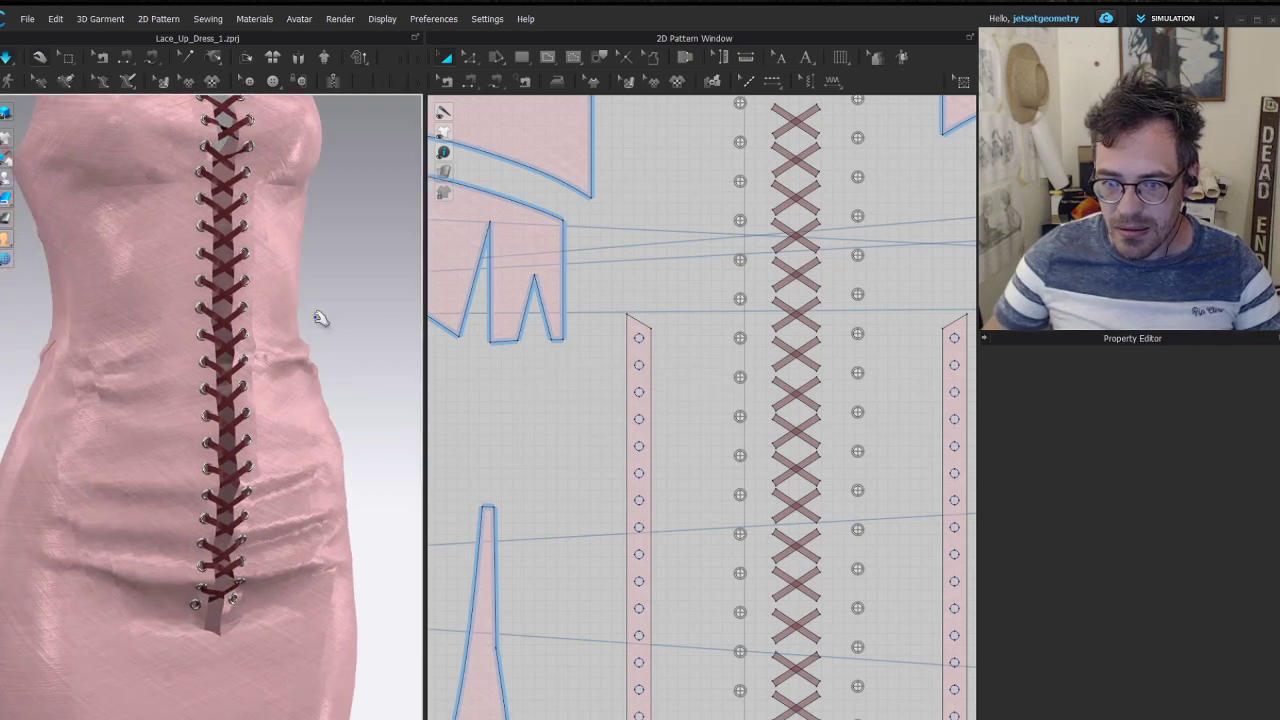
right_drag(314, 320, 274, 323)
click(274, 323)
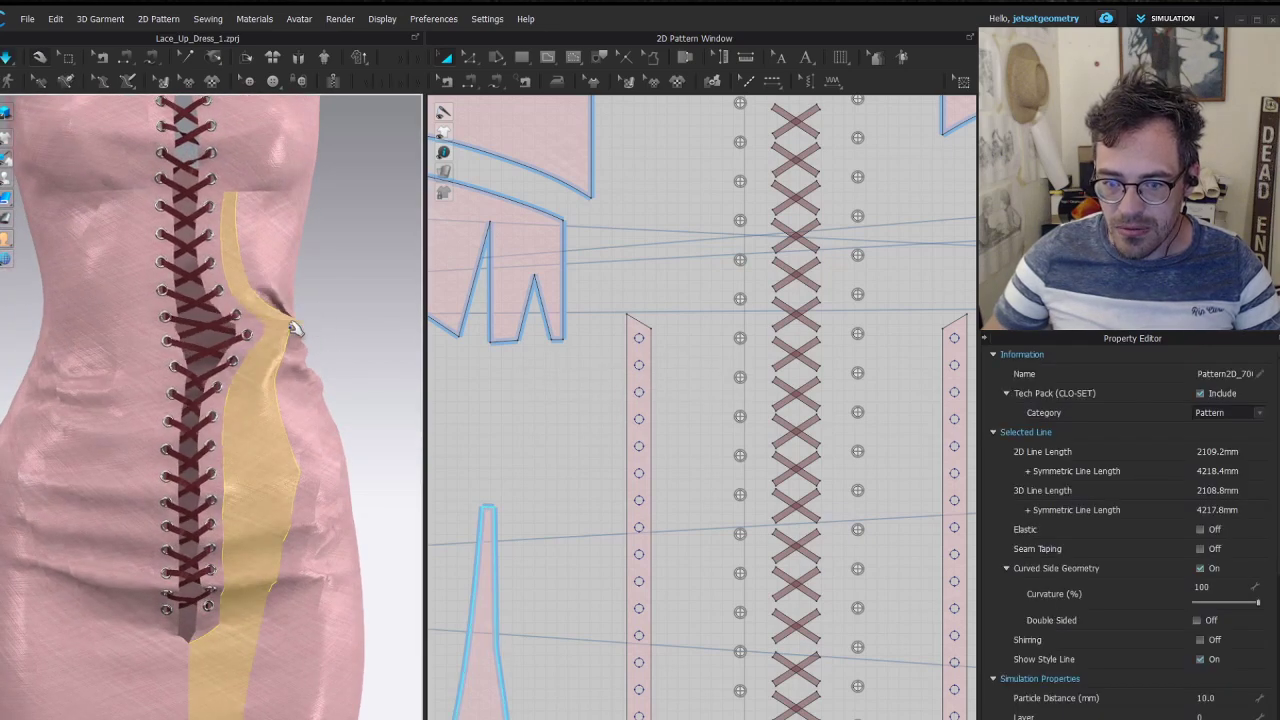
right_drag(120, 357, 64, 403)
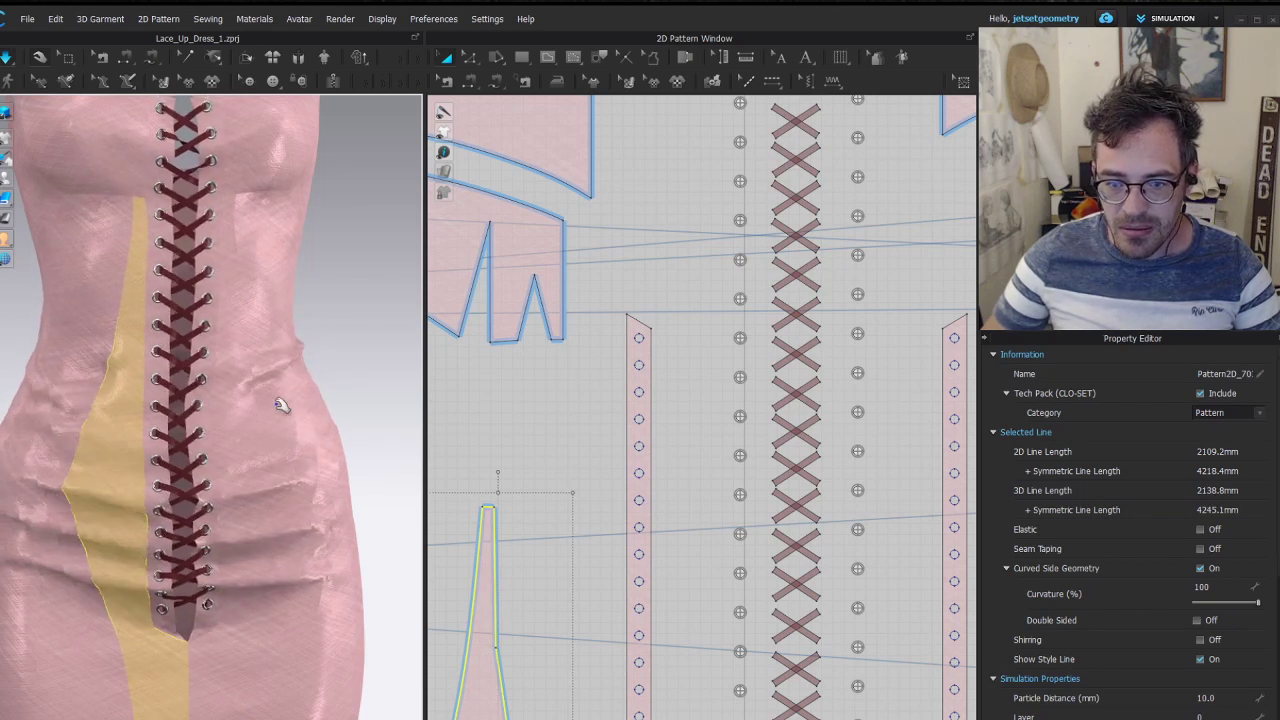
middle_drag(327, 293, 331, 470)
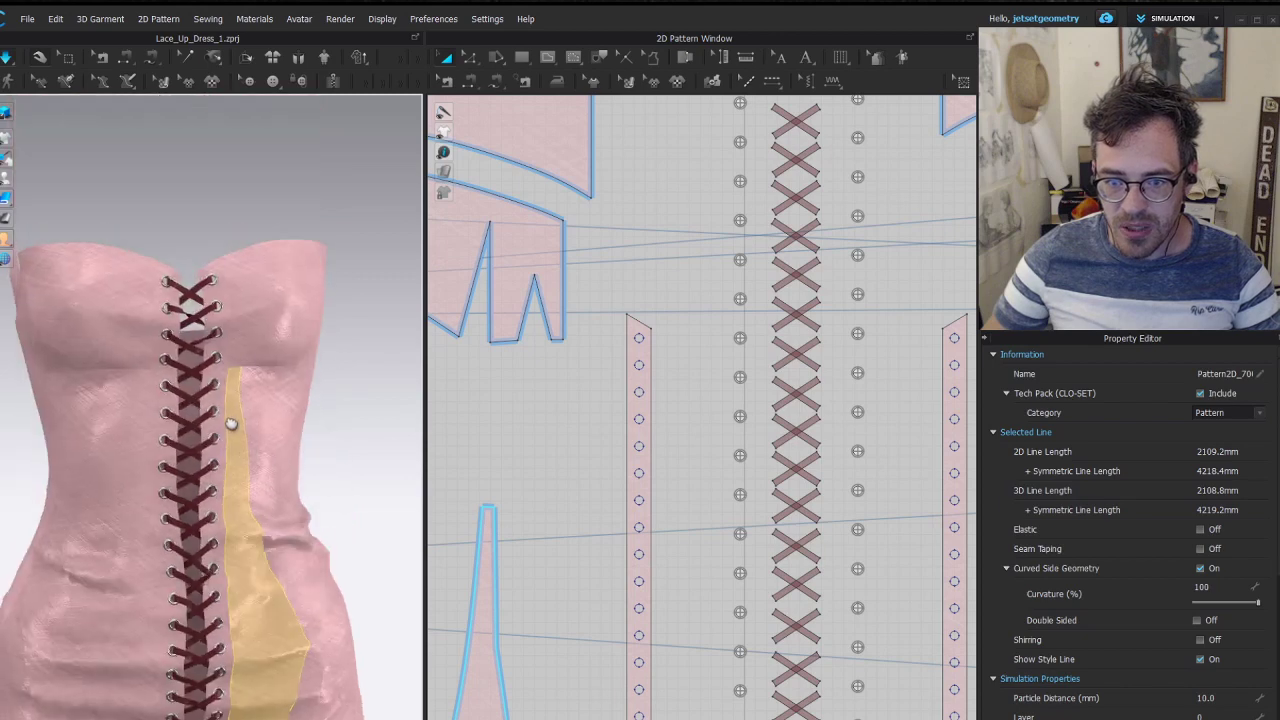
drag(218, 411, 315, 404)
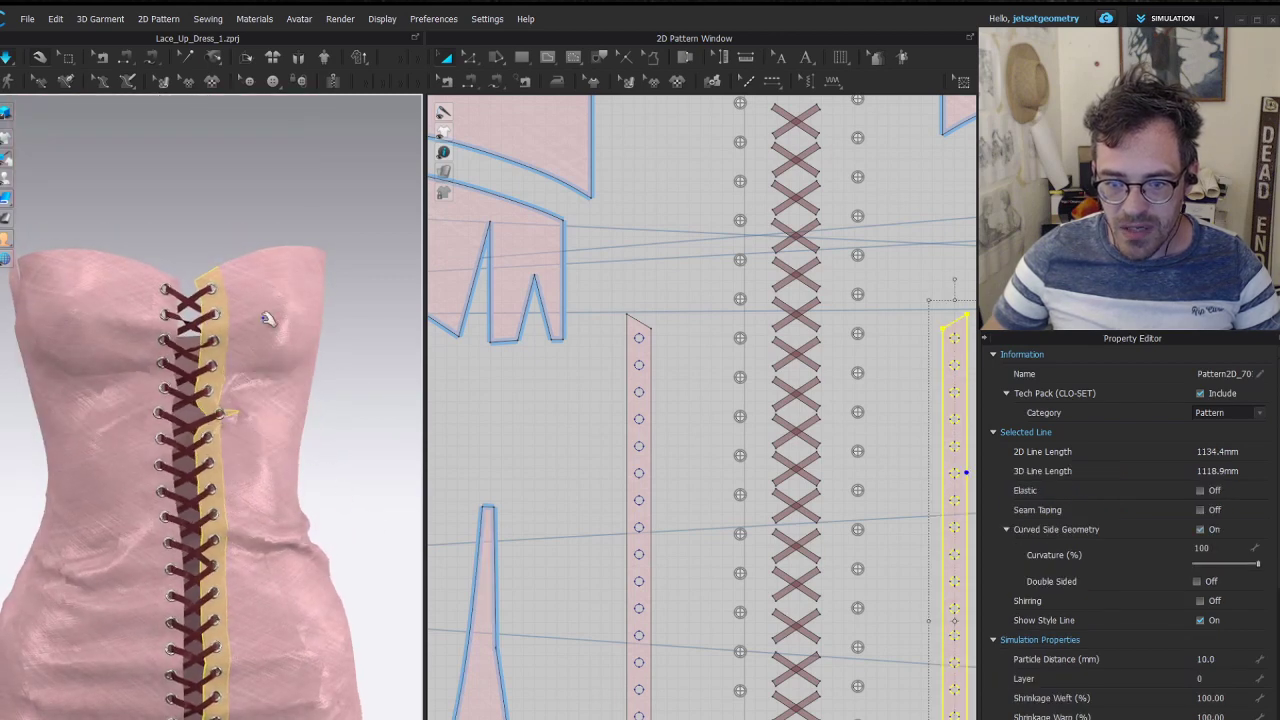
click(266, 268)
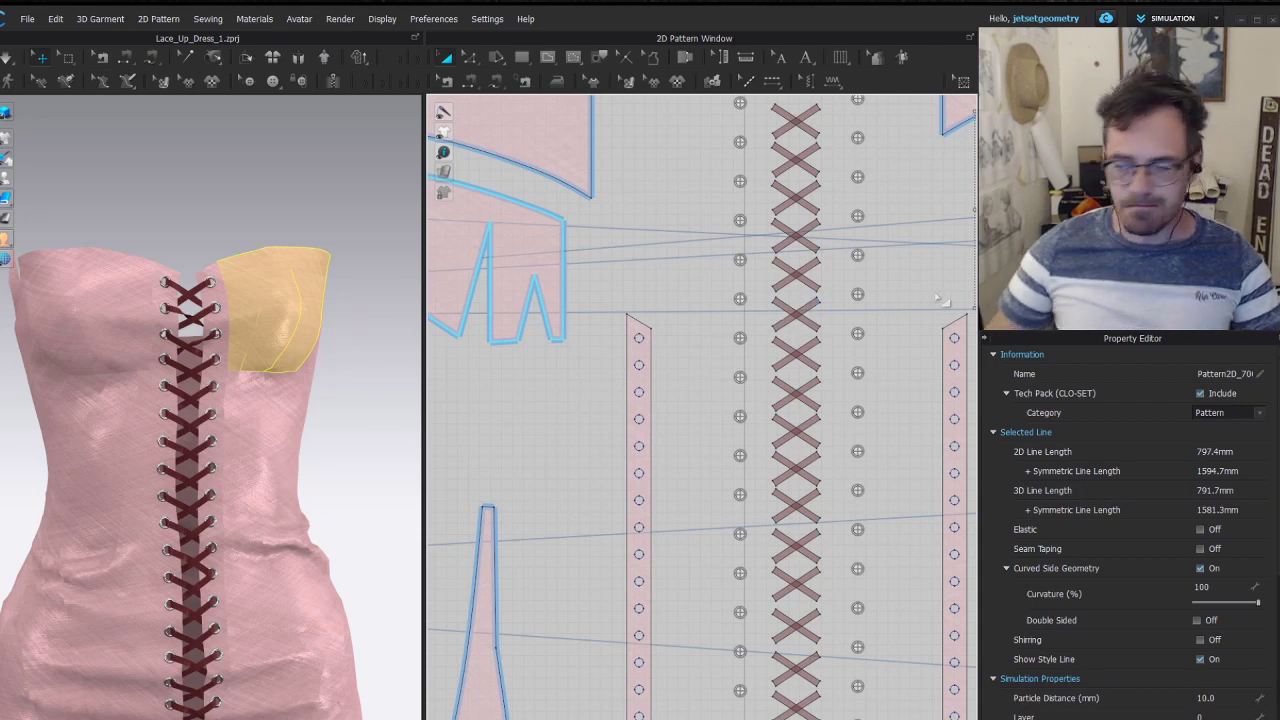
Select the two strips of the topmost lace cross in the 2D pattern and move them up, clear of the lace column
scroll(775, 316, up, 3)
middle_drag(775, 316, 721, 442)
scroll(405, 410, up, 3)
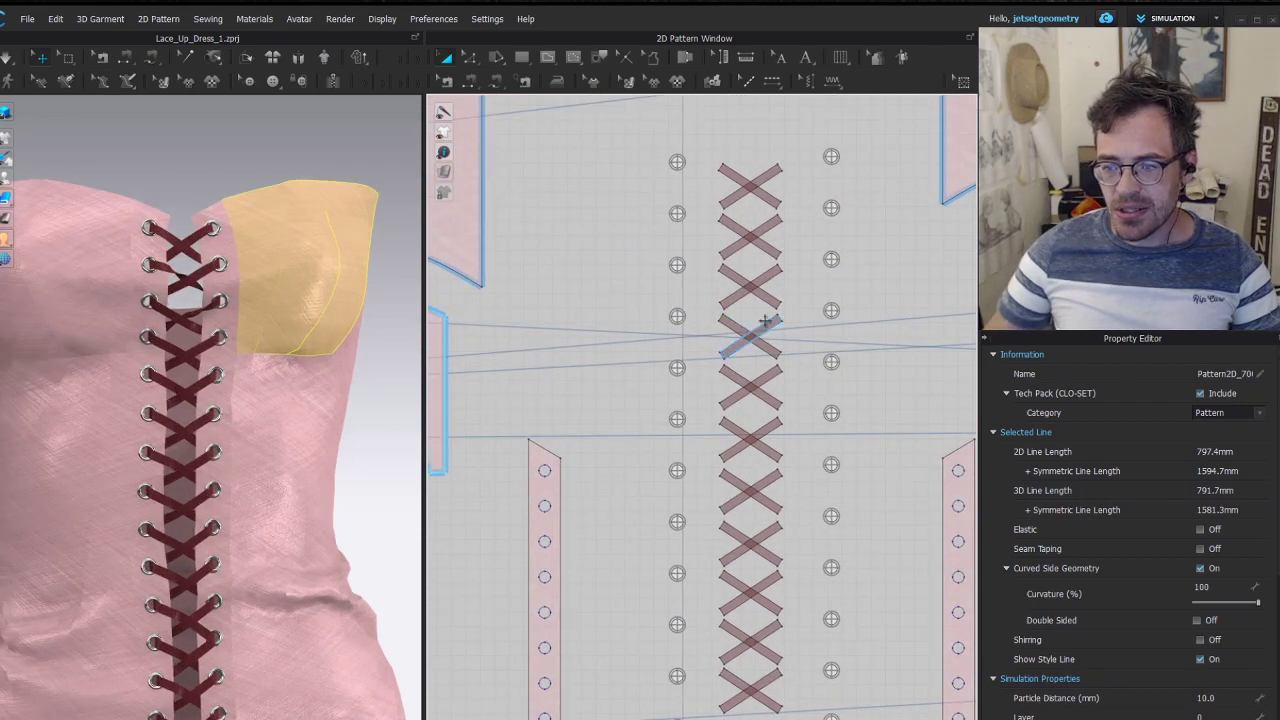
scroll(730, 330, up, 2)
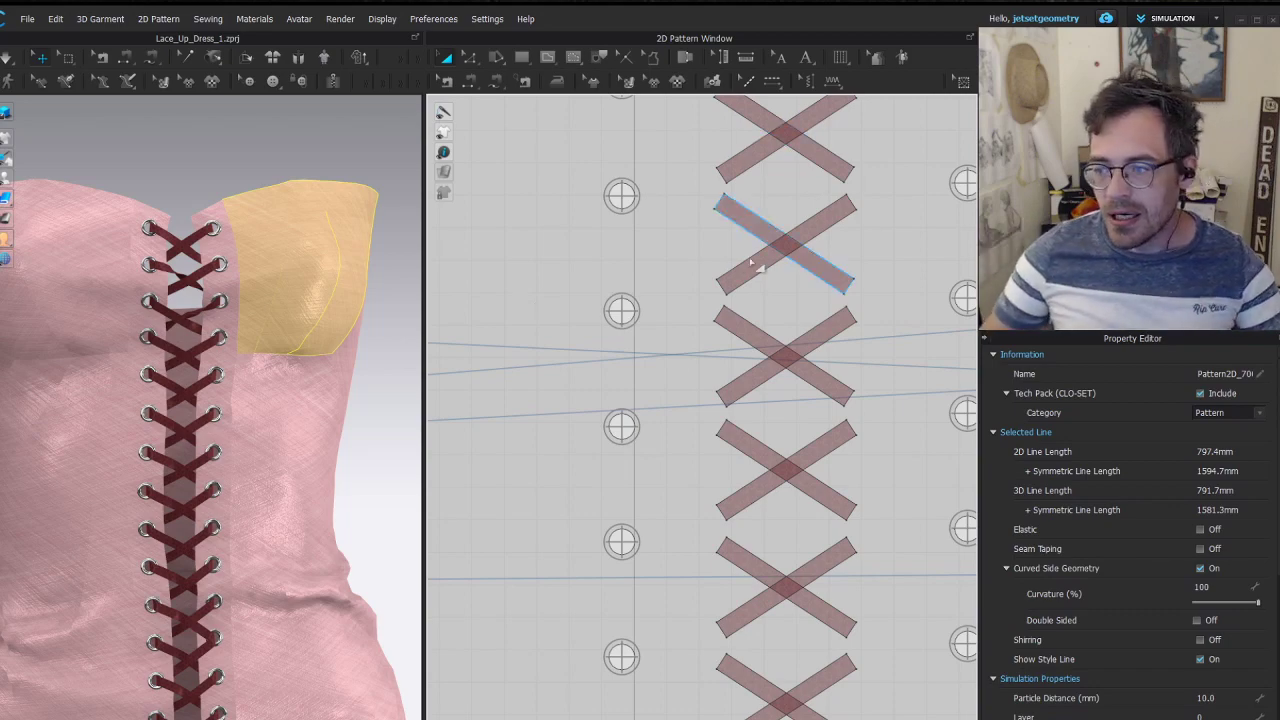
scroll(782, 252, down, 3)
scroll(175, 243, up, 1)
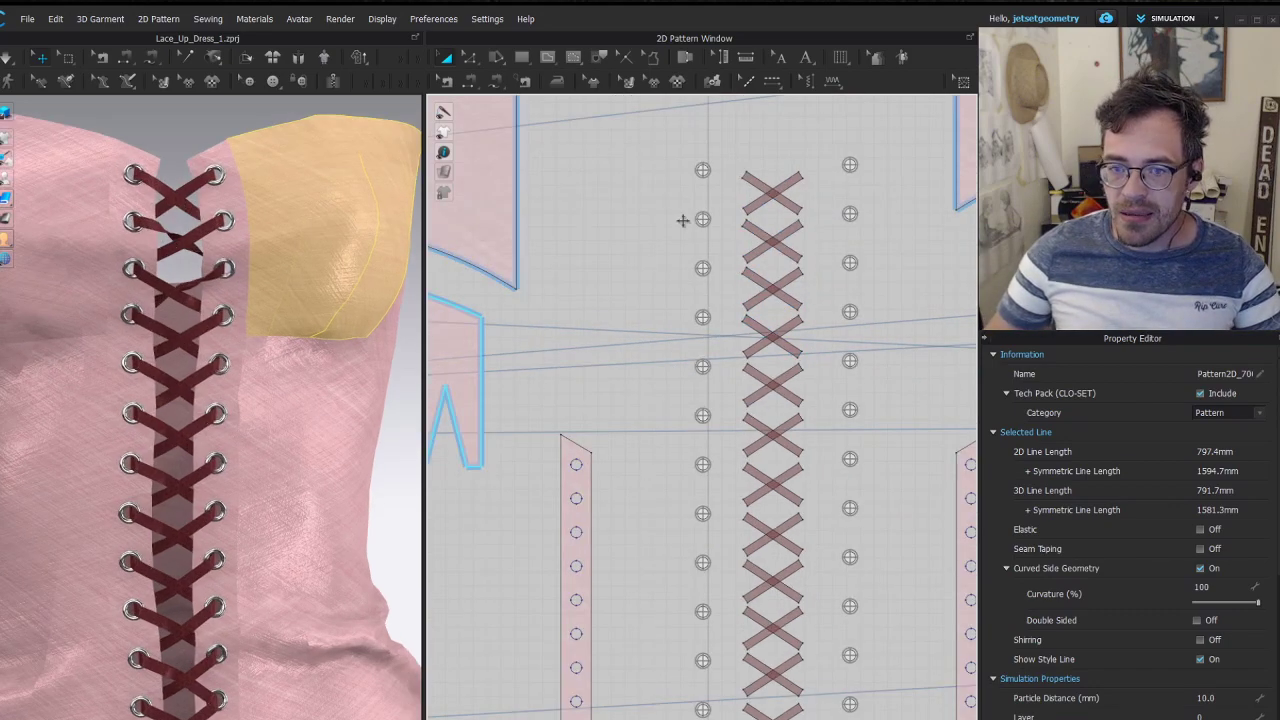
click(763, 189)
scroll(758, 202, up, 3)
middle_drag(801, 180, 737, 310)
click(750, 287)
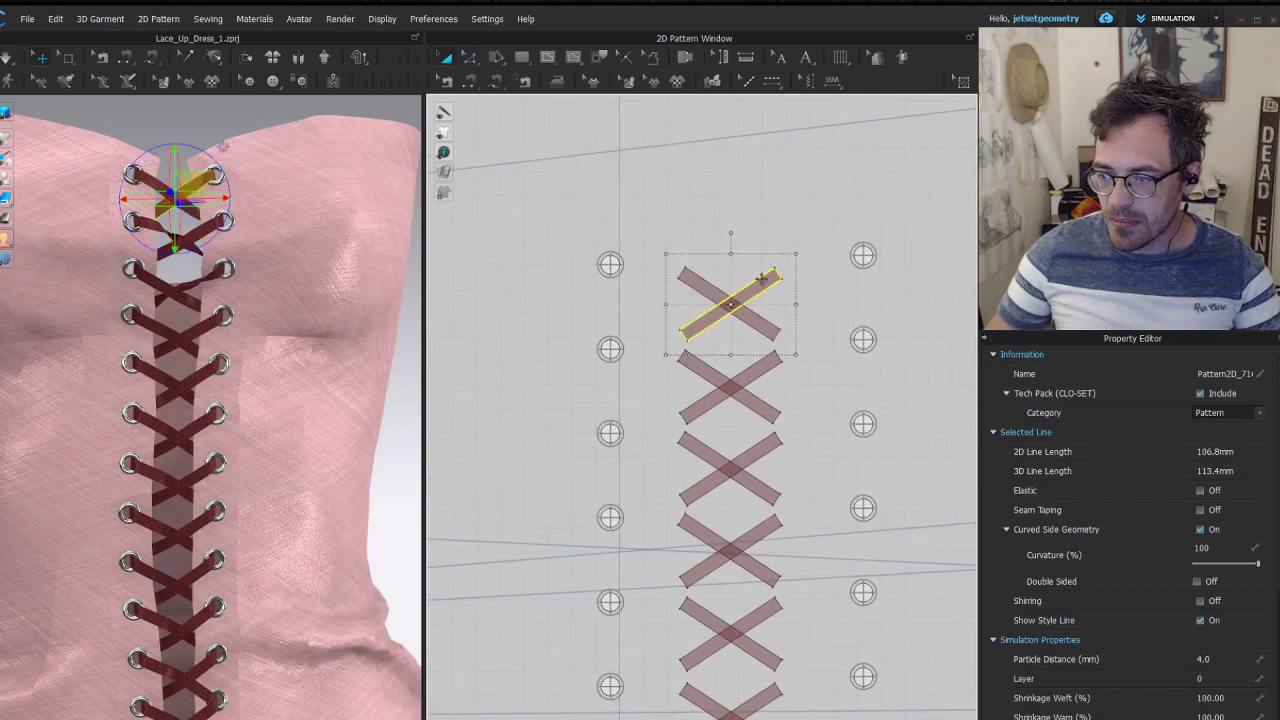
drag(768, 310, 760, 212)
scroll(790, 340, up, 3)
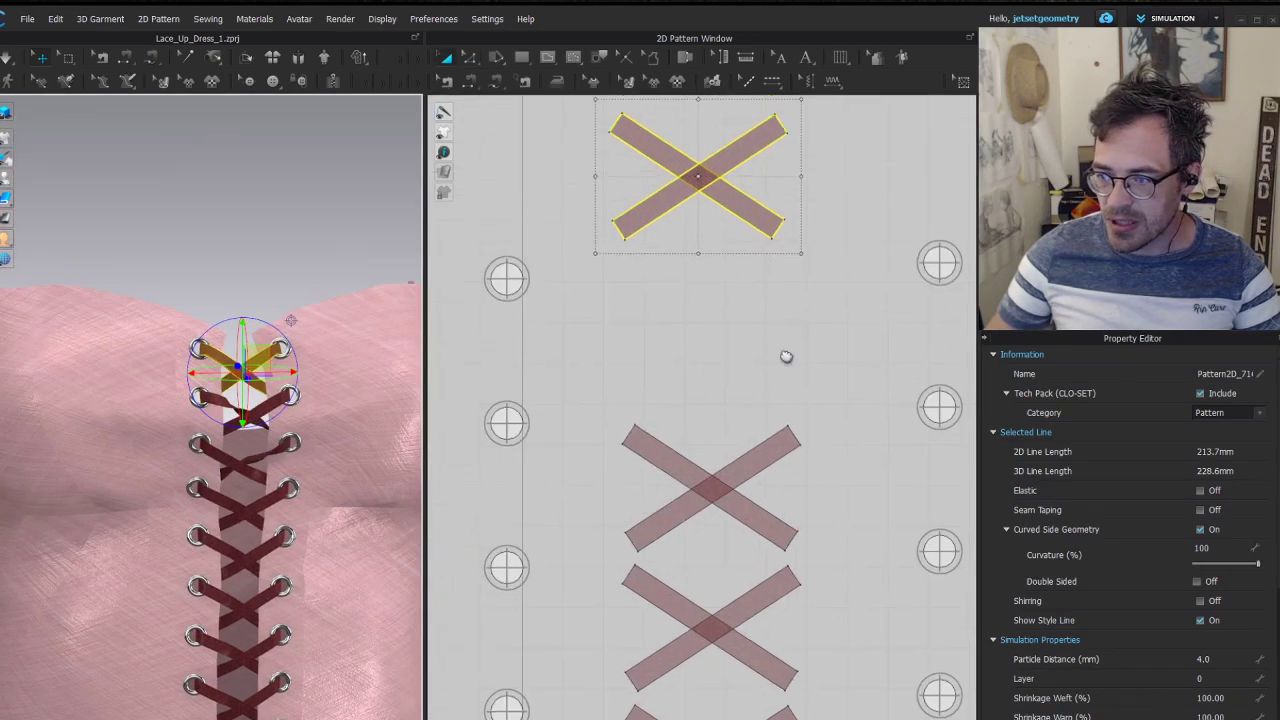
Rotate the upward-sloping strip of the separated lace cross to horizontal and move it below the other strip
click(781, 259)
click(746, 279)
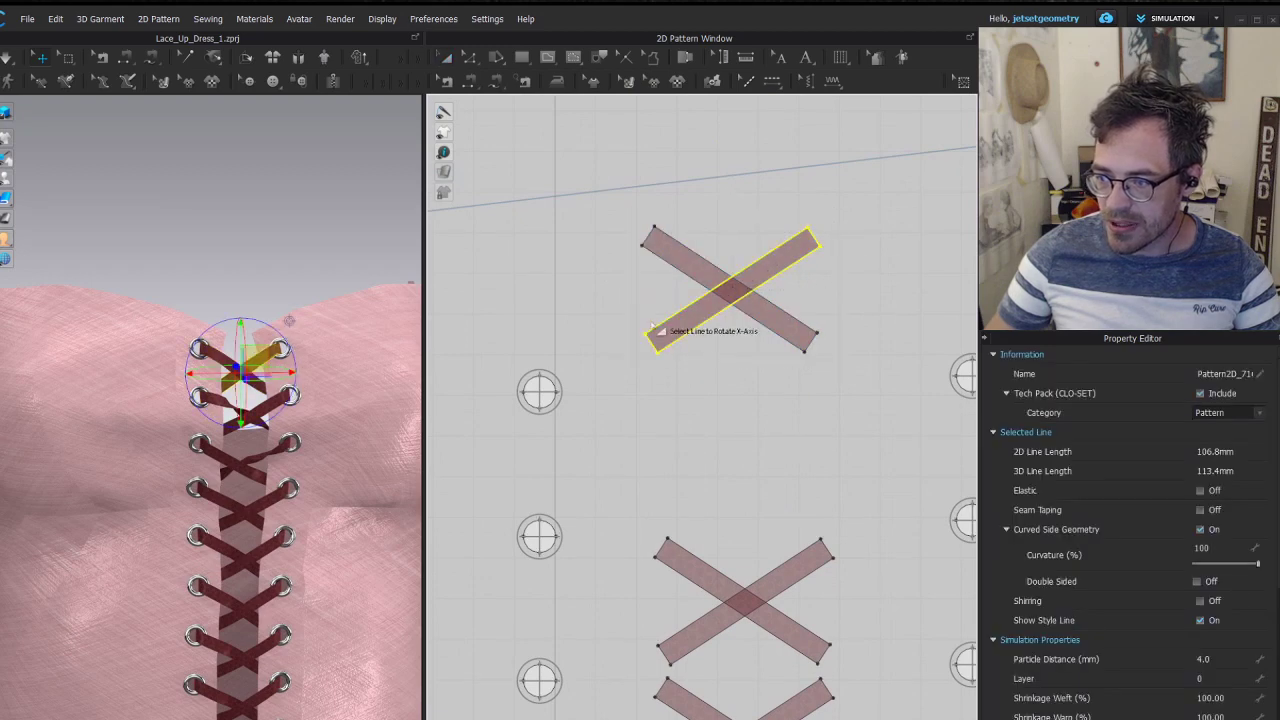
click(684, 328)
drag(703, 291, 715, 408)
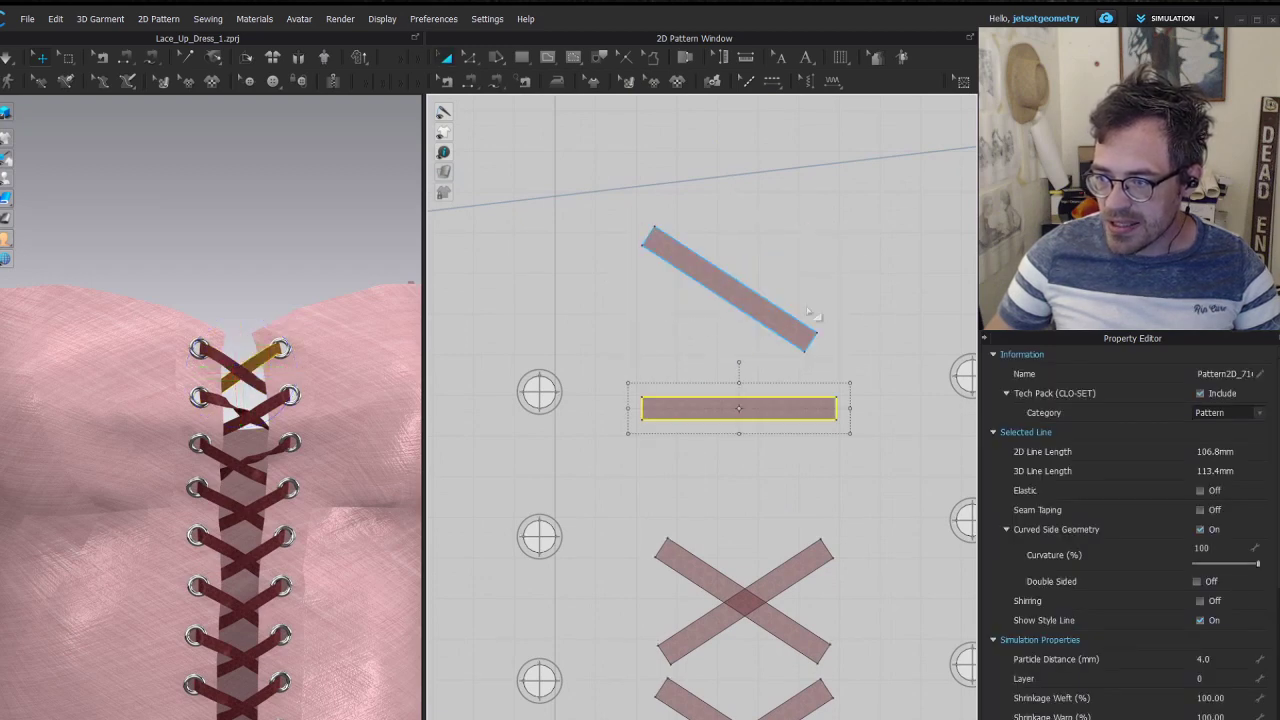
Rotate the other strip of the separated cross to horizontal and move both straightened strips farther up from the lace column
click(766, 313)
key(shift+x)
click(759, 321)
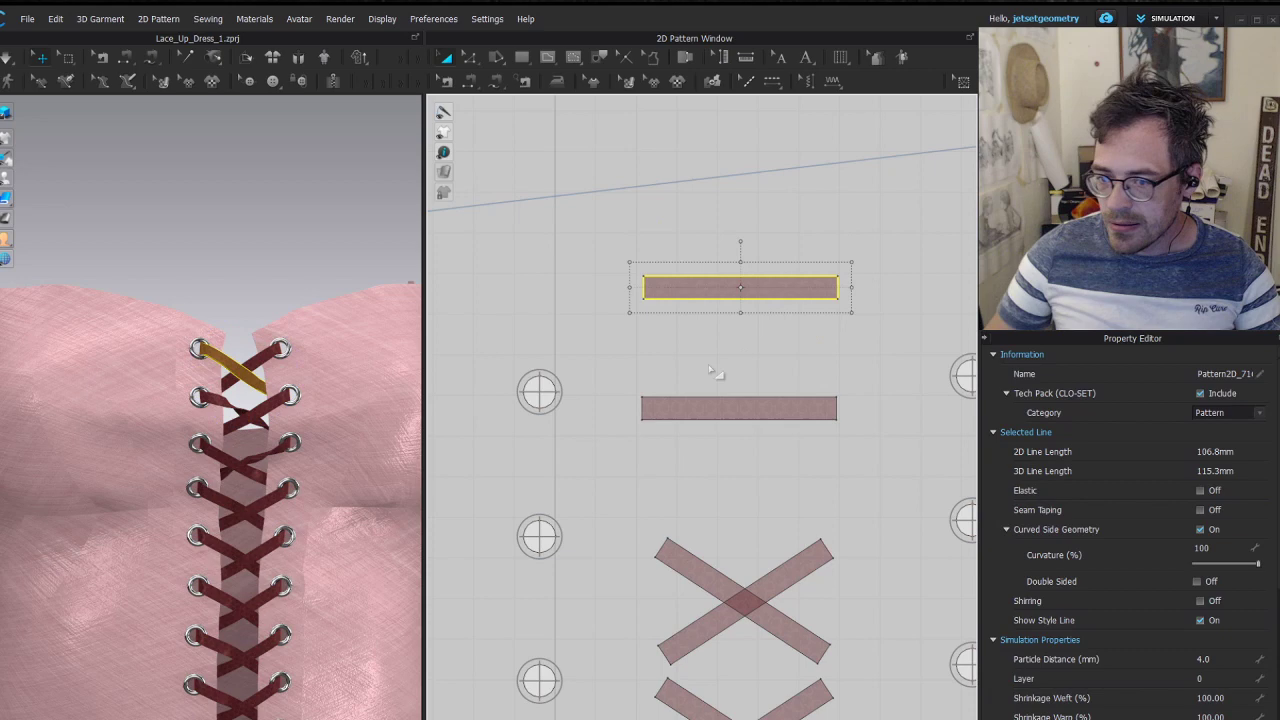
shift+click(737, 413)
drag(737, 411, 743, 323)
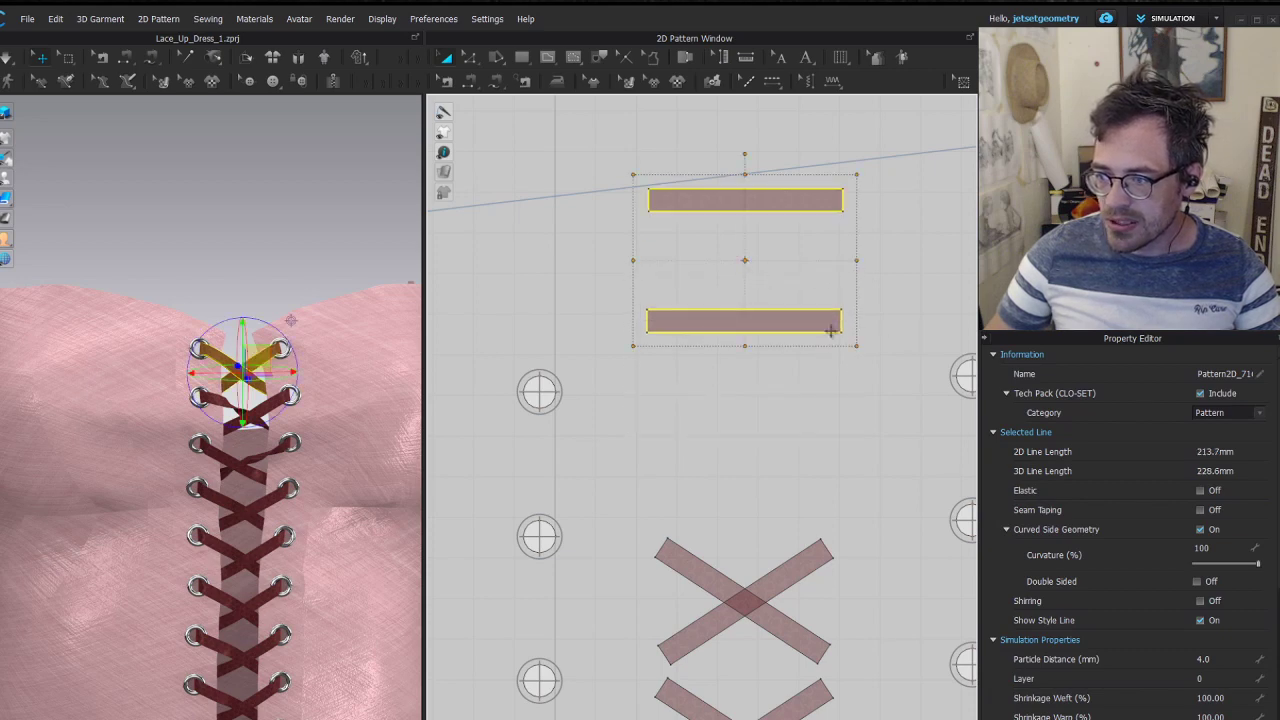
Lengthen the two straightened top lace strips to a combined 2D line length of about 298 mm and simulate the garment
scroll(830, 330, down, 2)
drag(854, 283, 907, 278)
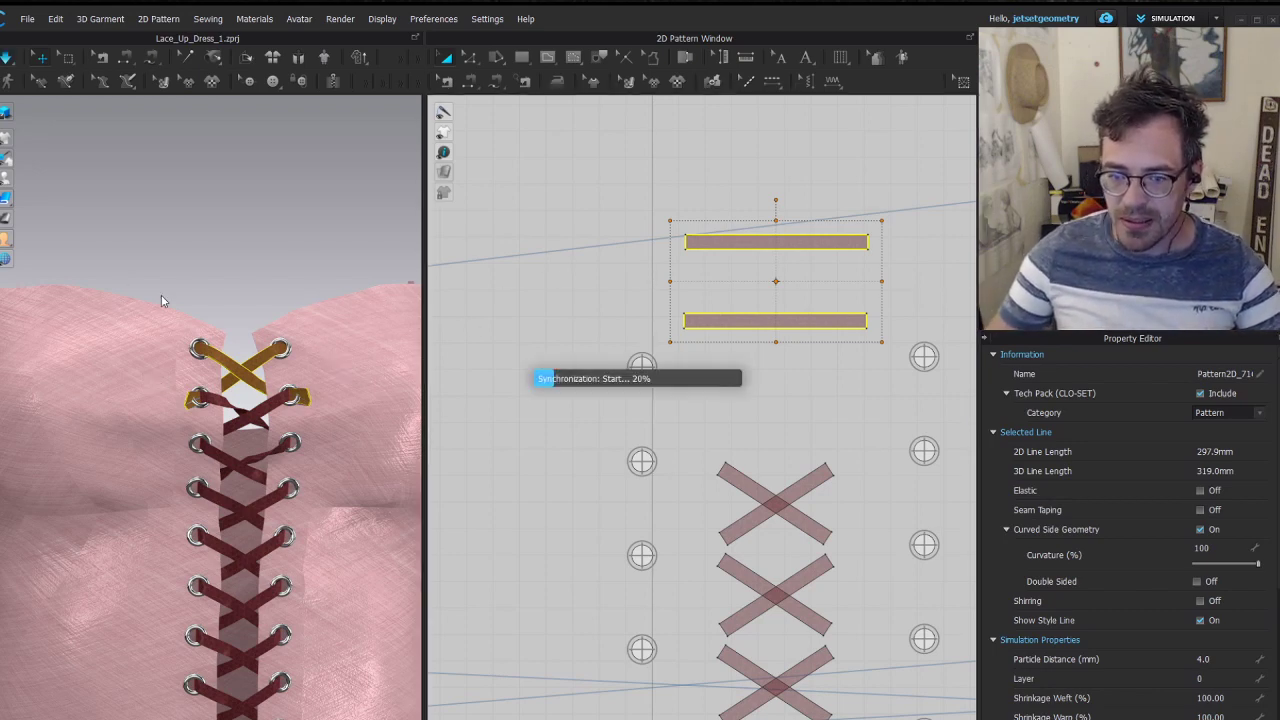
key(space)
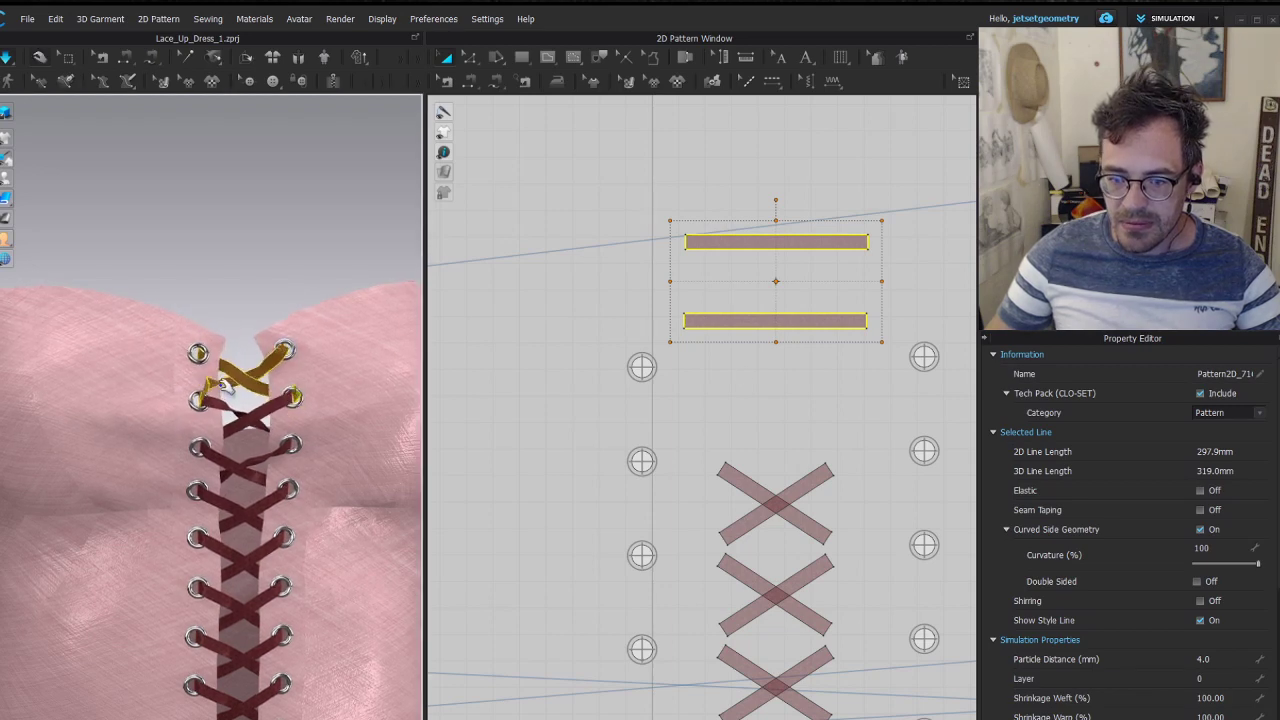
scroll(268, 336, up, 5)
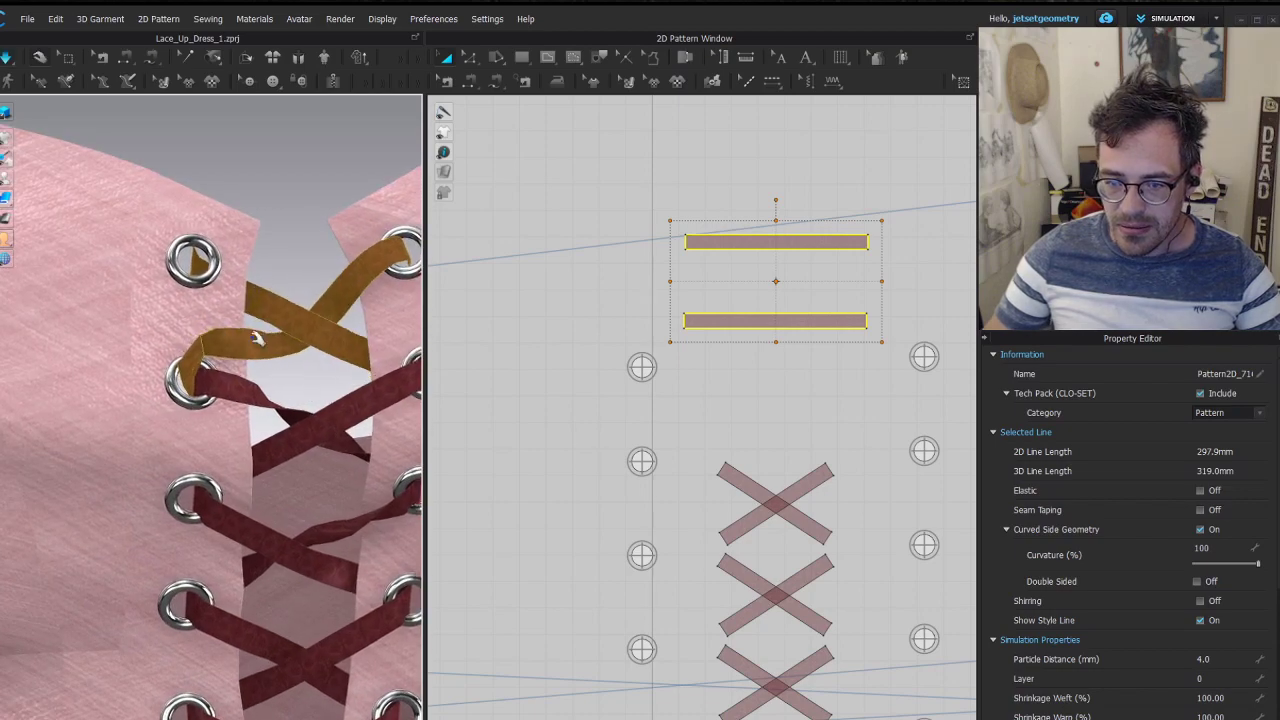
Select the mesh at the left end of the lower straightened strip, pull it outward at its eyelet in 3D, and stop the simulation
right_drag(226, 339, 212, 378)
key(w)
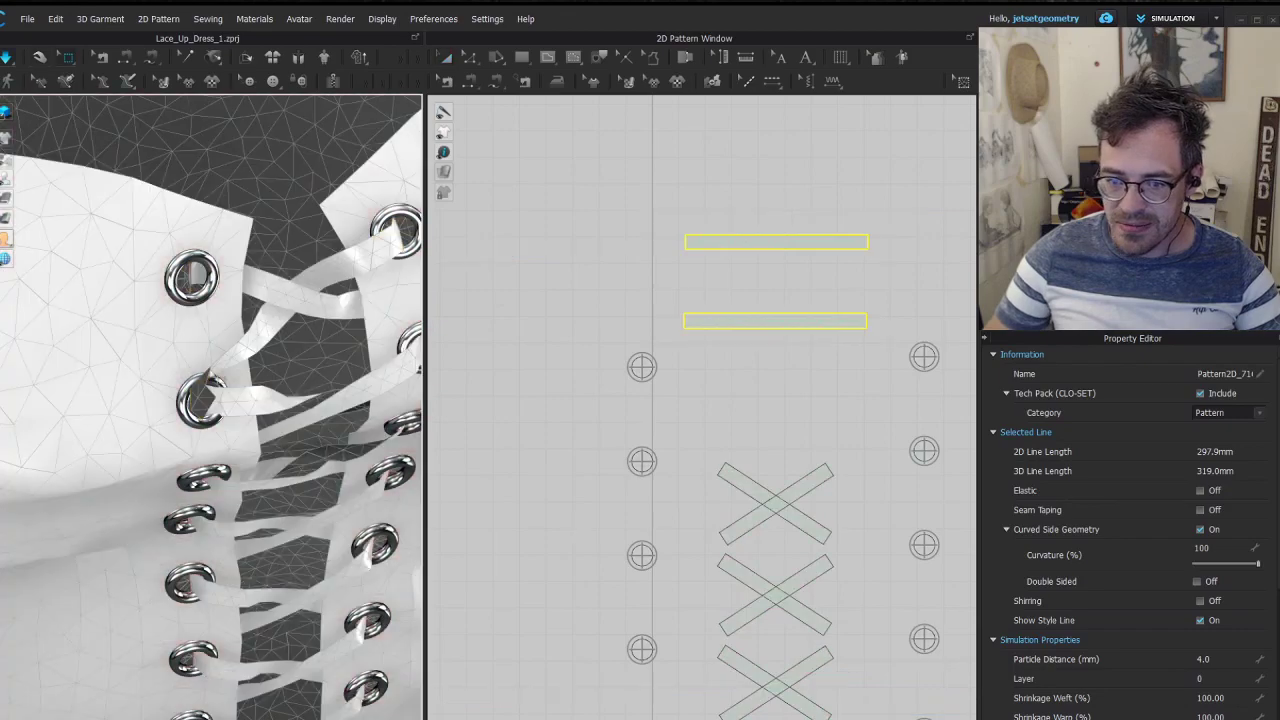
drag(670, 220, 731, 260)
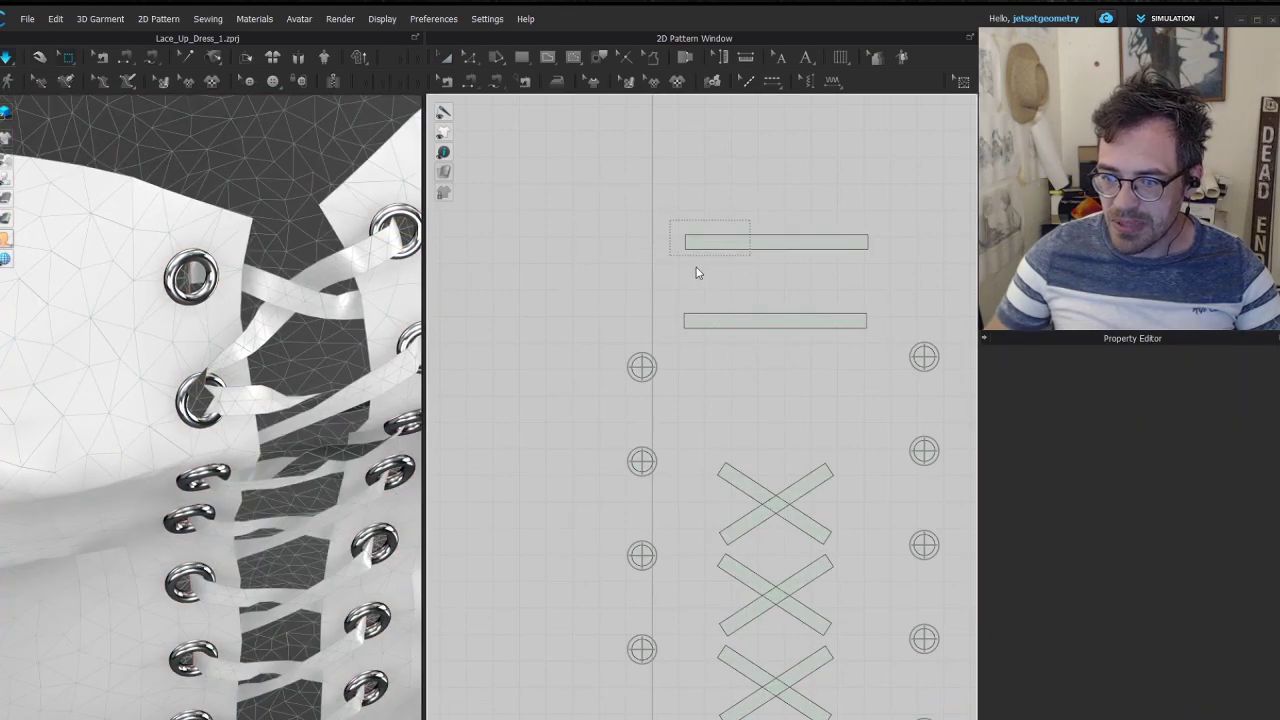
drag(894, 294, 797, 350)
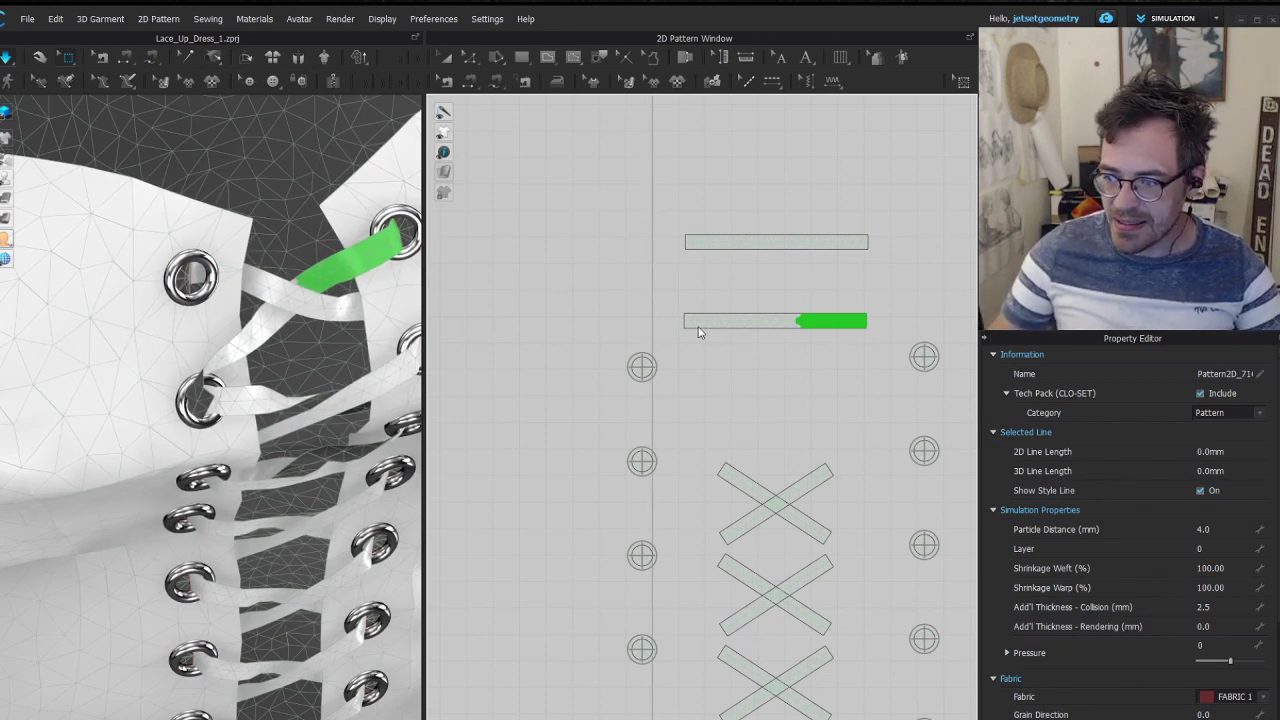
drag(681, 300, 764, 343)
right_drag(268, 385, 247, 500)
scroll(205, 450, up, 2)
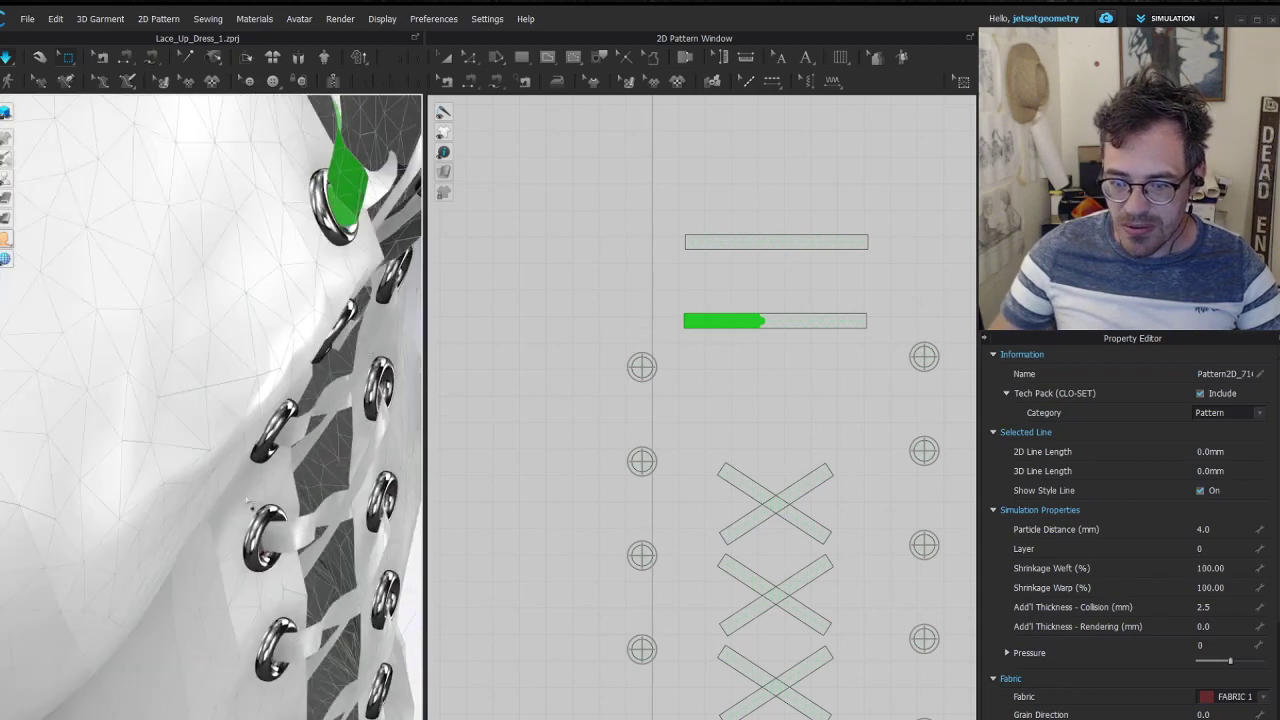
drag(342, 172, 285, 158)
key(space)
scroll(320, 140, down, 2)
right_drag(346, 350, 301, 265)
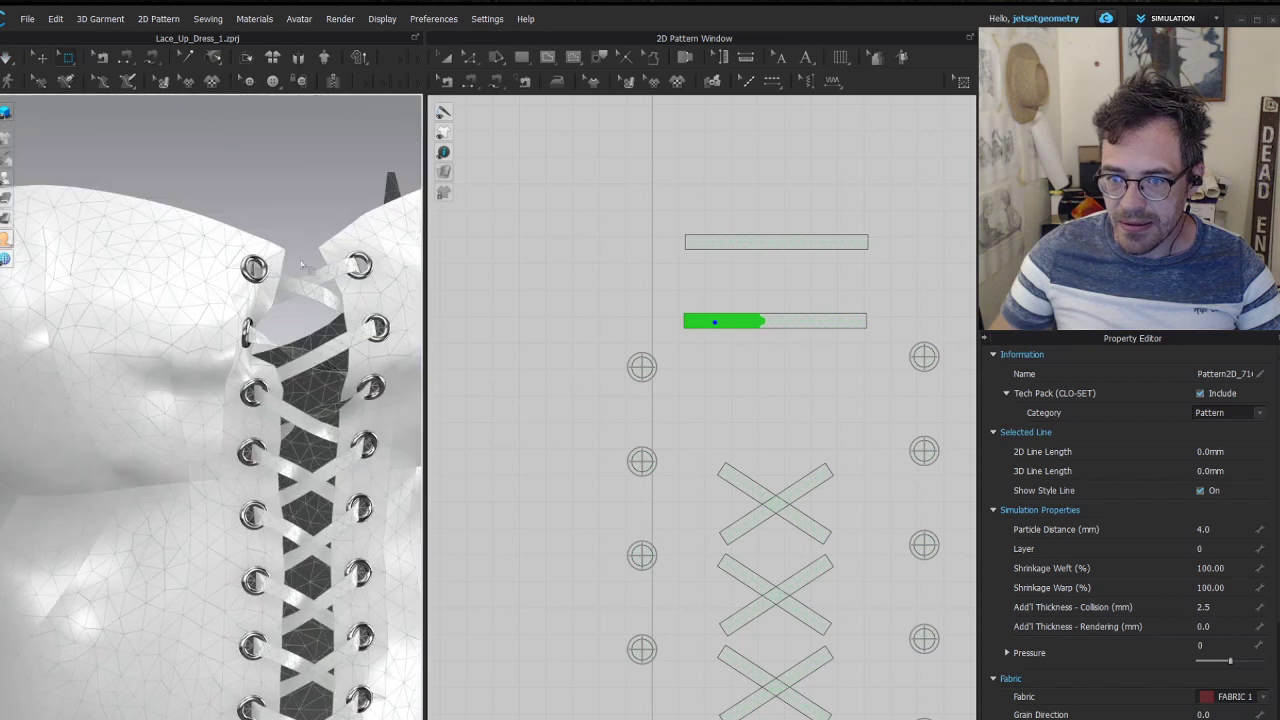
Leave mesh selection, return to whole-pattern editing, and restart the simulation
scroll(344, 225, down, 2)
key(q)
key(space)
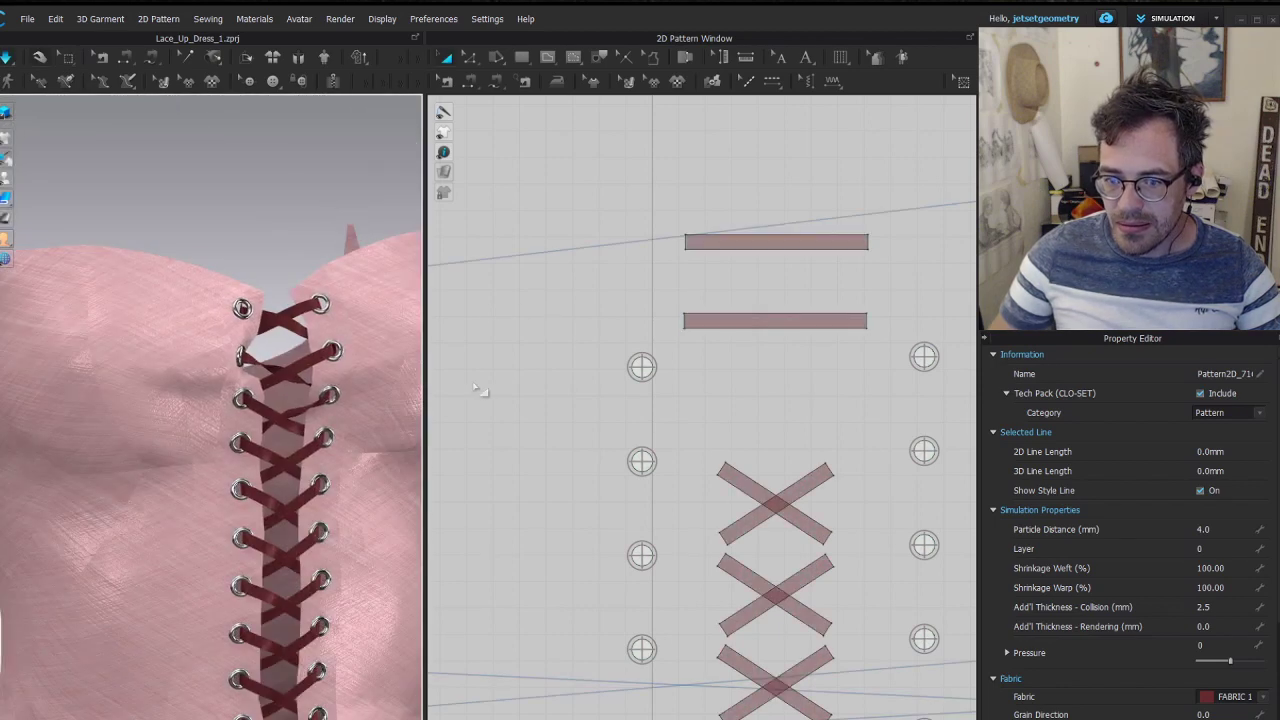
Separate the next lace cross in the 2D pattern, rotating both strips to horizontal and placing them one above the other
middle_drag(790, 503, 773, 433)
drag(773, 432, 788, 341)
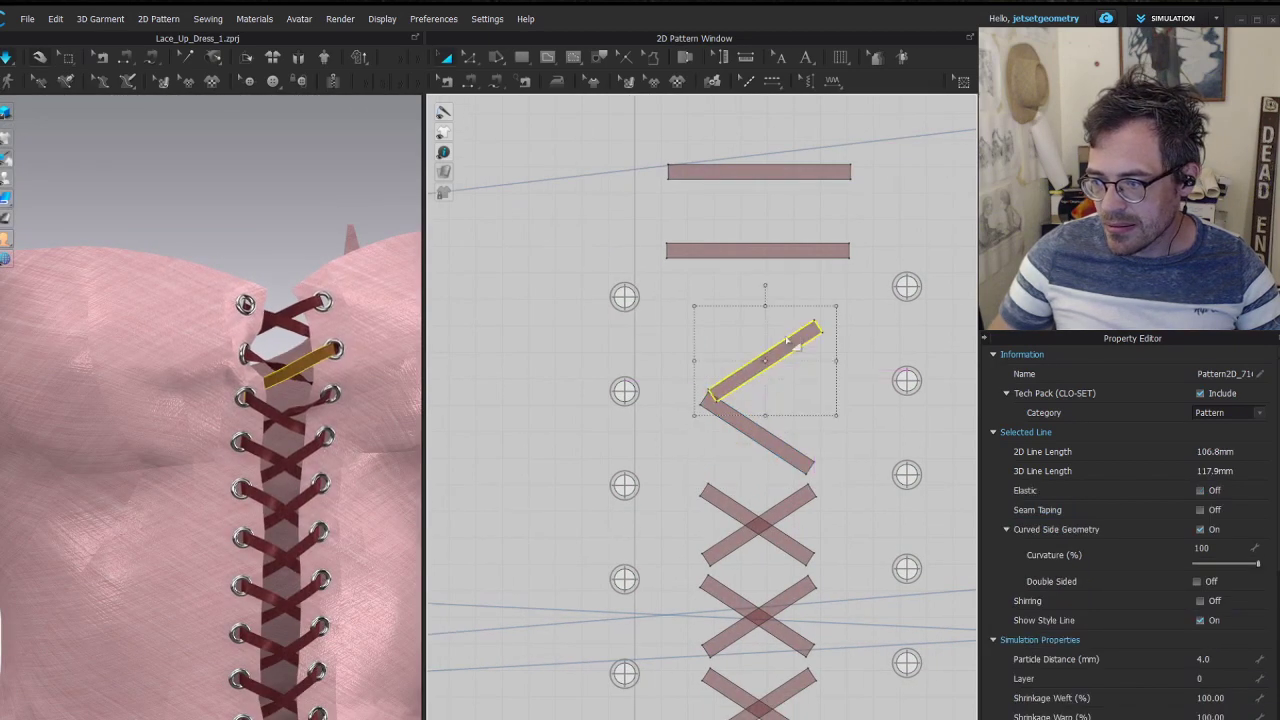
key(ctrl+z)
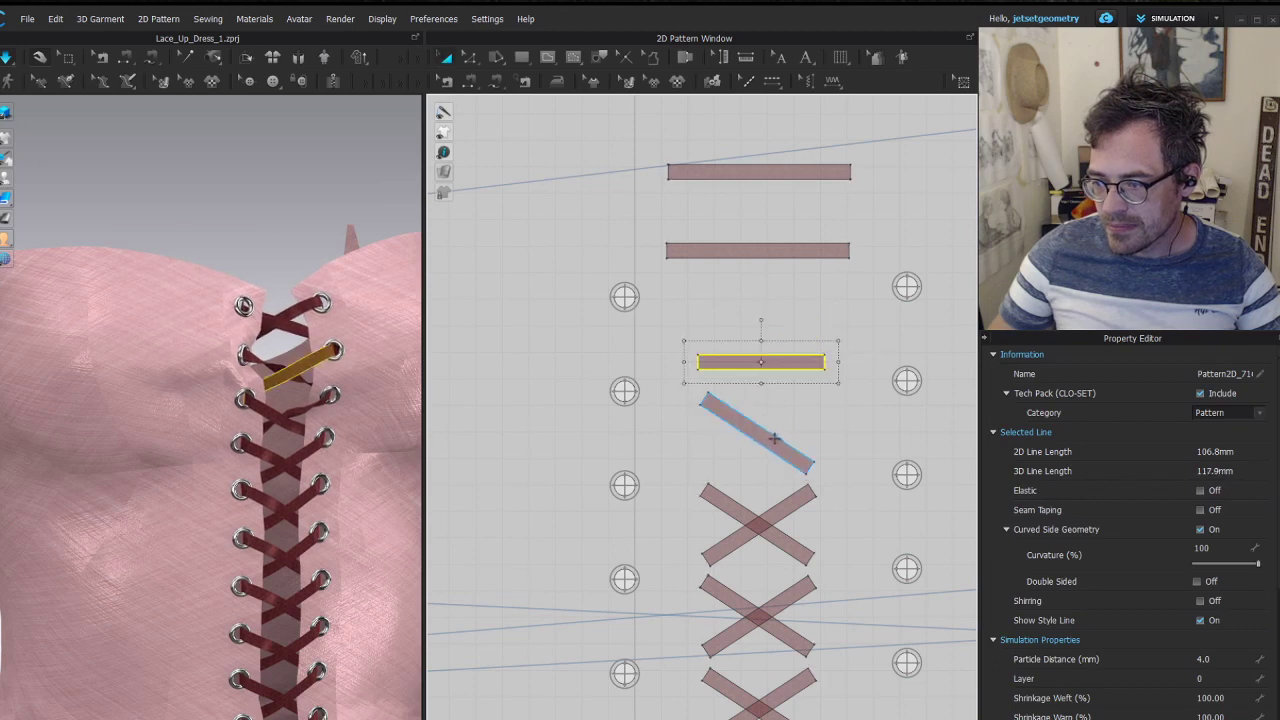
click(779, 454)
drag(780, 458, 754, 390)
Select both newly straightened strips and lengthen them to a combined 2D line length of about 272 mm
drag(830, 334, 655, 446)
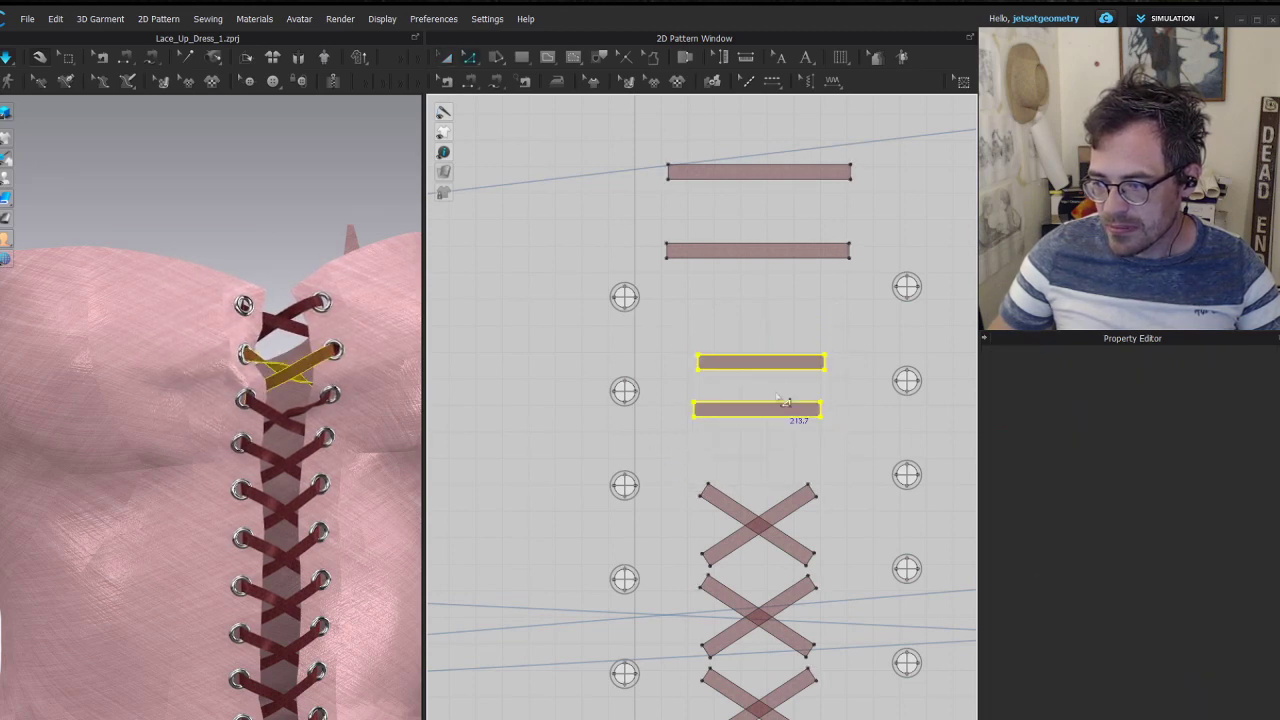
click(780, 408)
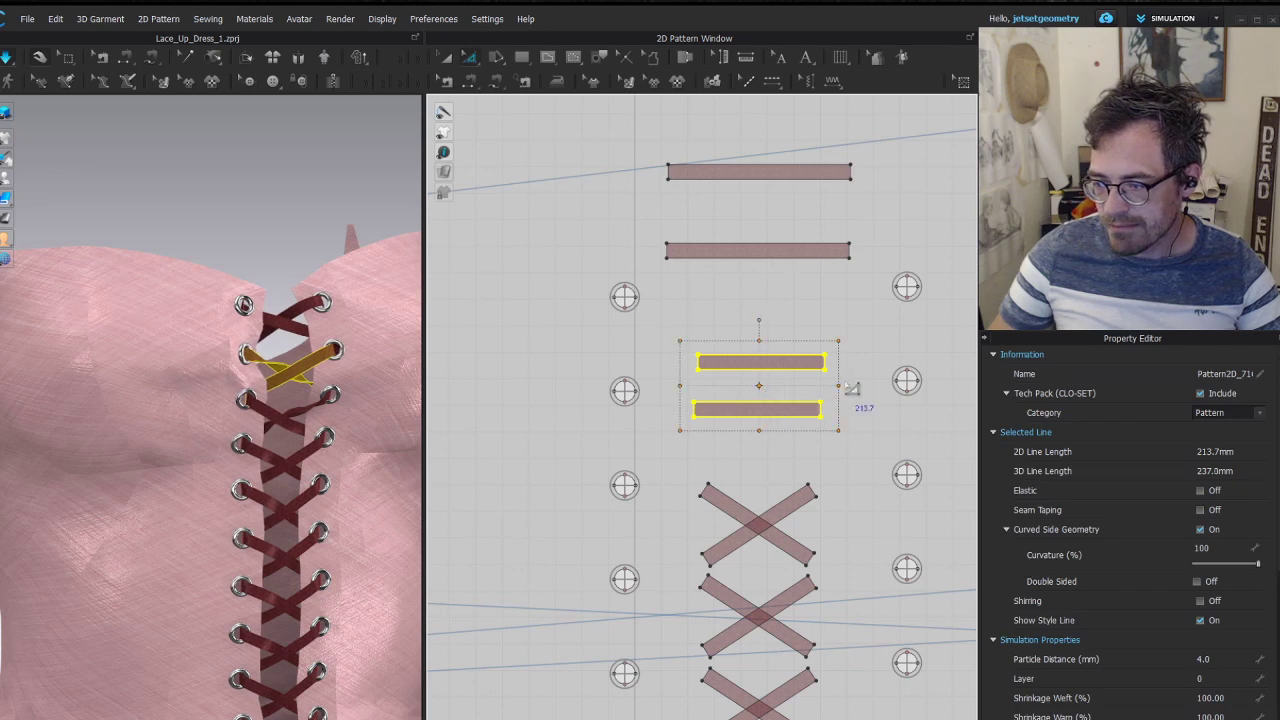
drag(838, 385, 878, 380)
Clear the selection and examine the whole laced dress from the front, from the bust down to the hips
click(68, 58)
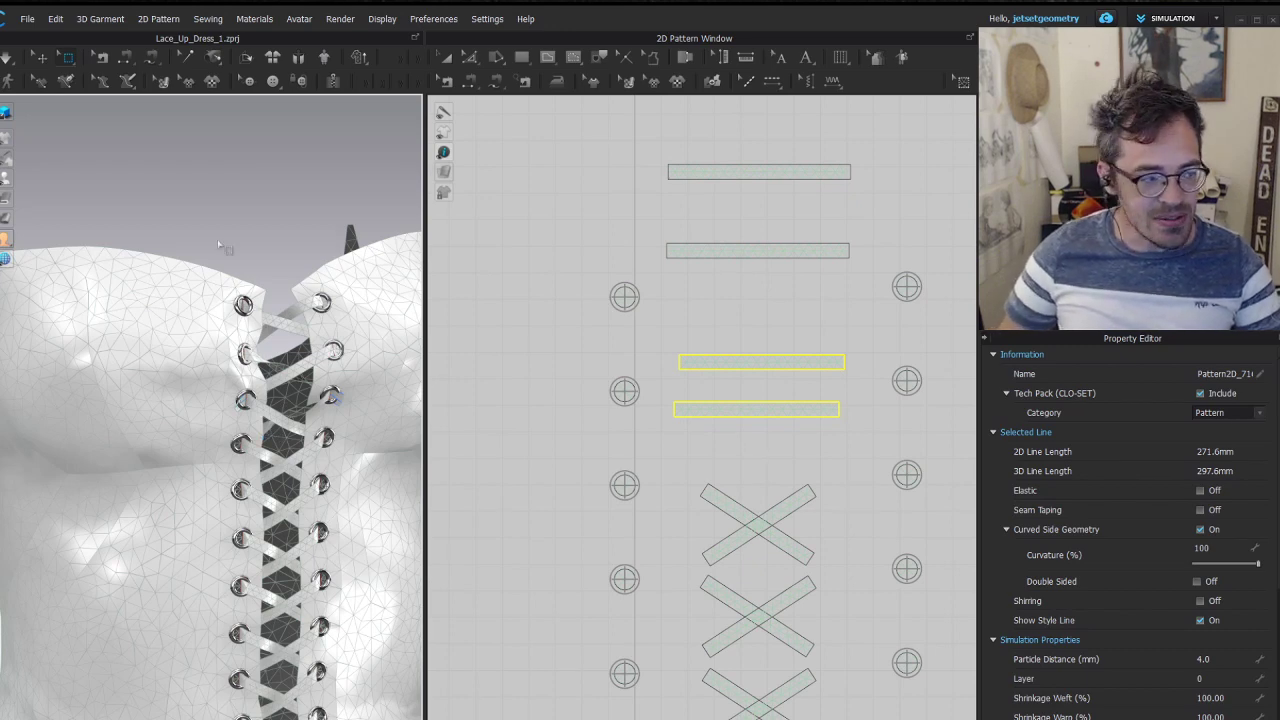
scroll(243, 383, down, 3)
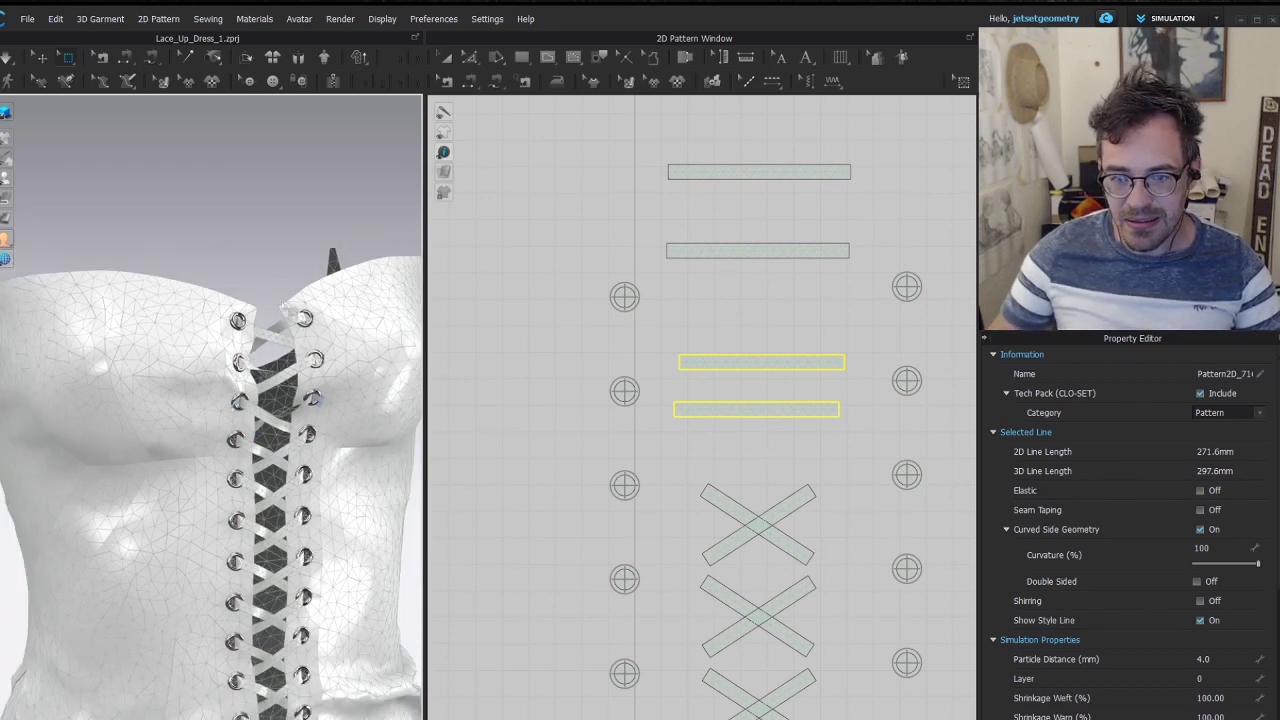
click(290, 244)
key(q)
key(2)
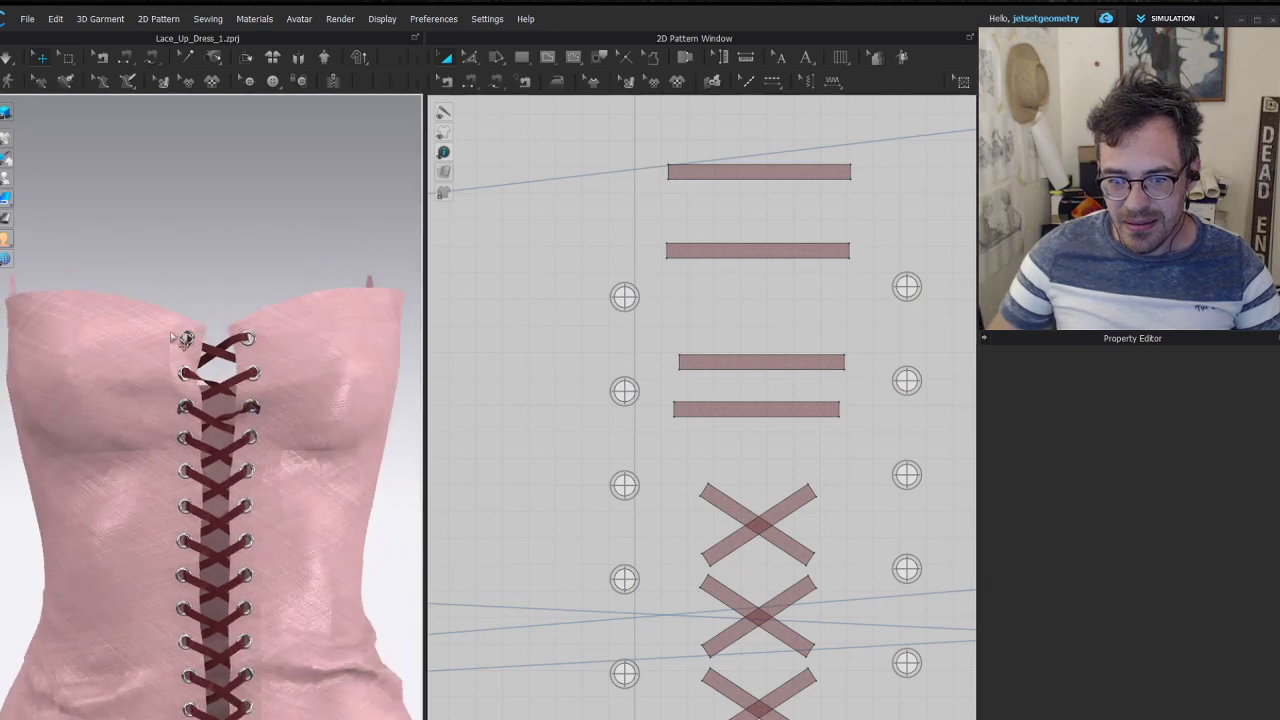
click(279, 356)
scroll(276, 517, down, 2)
middle_drag(281, 436, 334, 434)
click(369, 387)
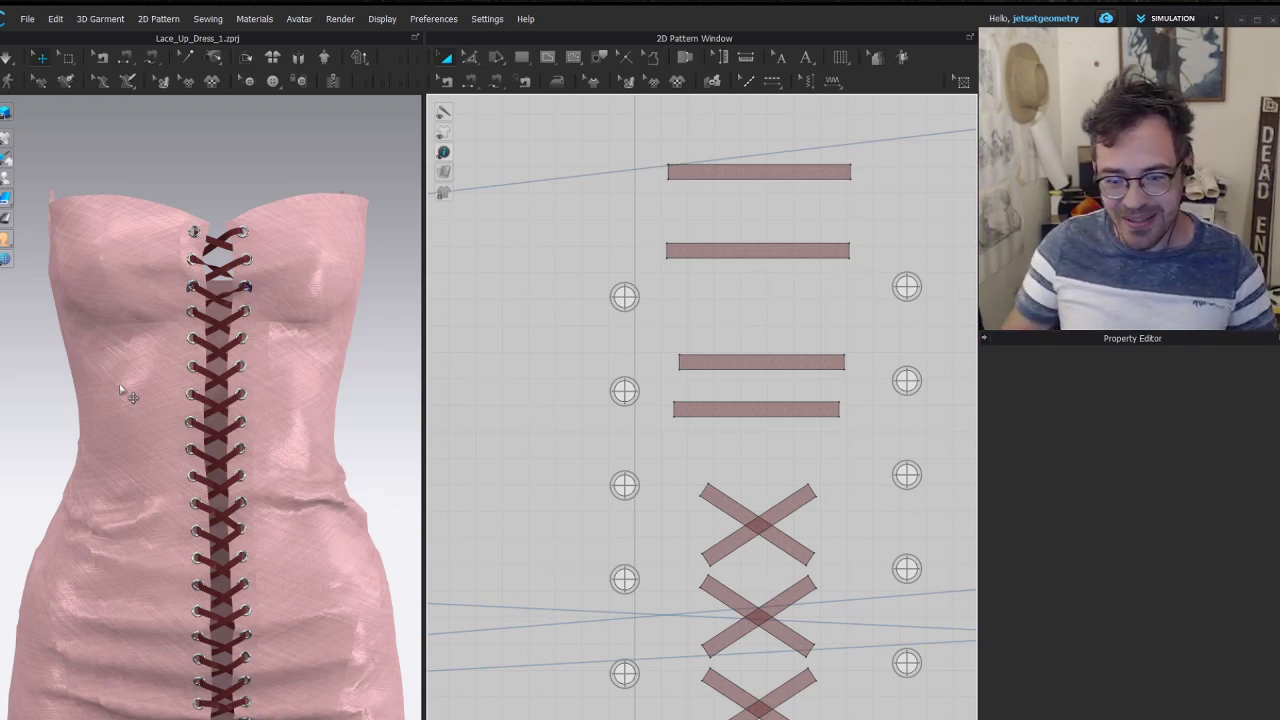
middle_drag(250, 573, 266, 508)
scroll(286, 482, down, 1)
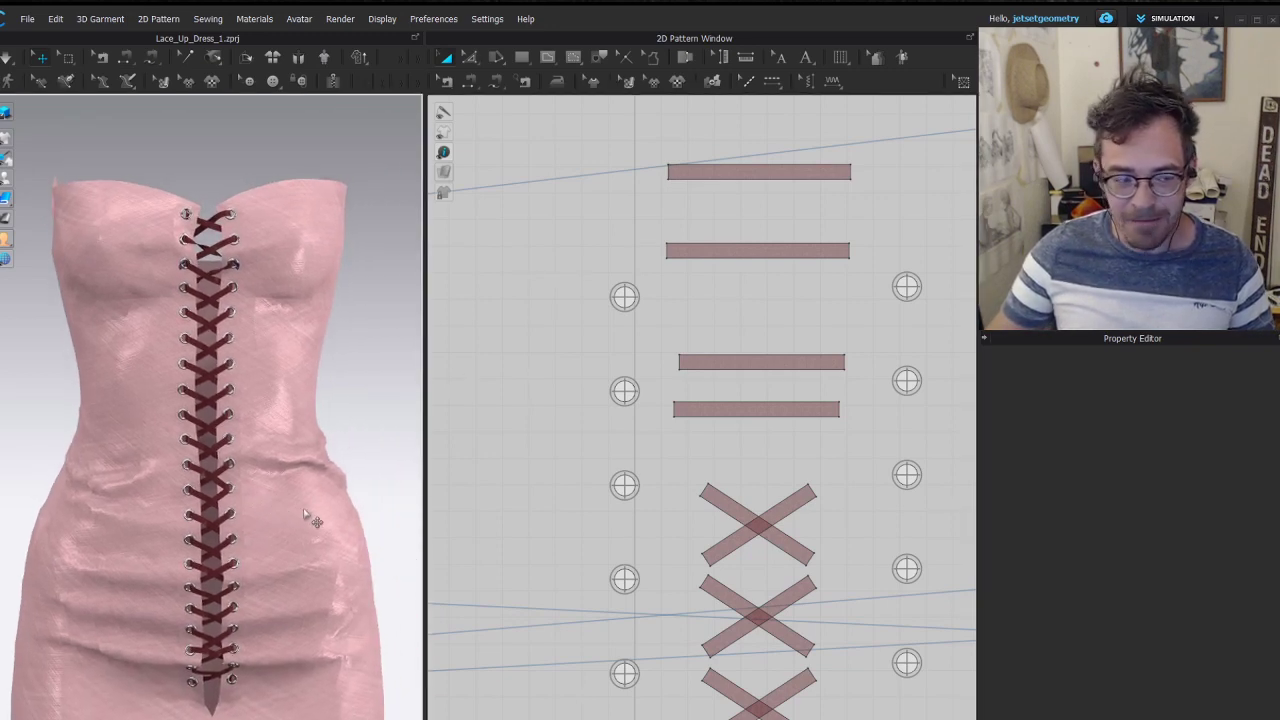